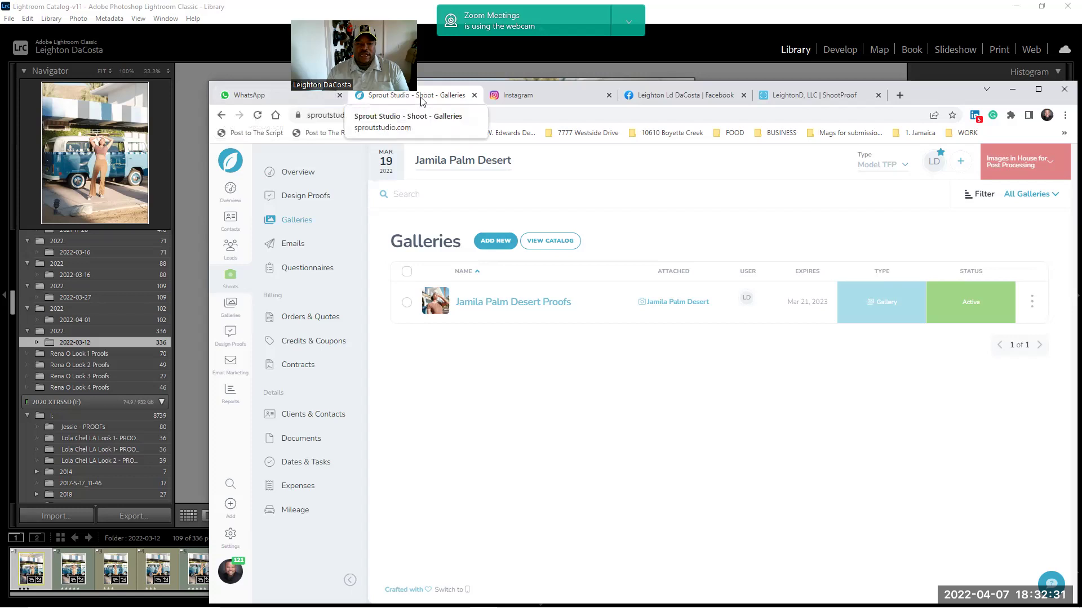
Move the Sprout Studio tab into its own window, minimize Instagram, and open the Jamila Palm Desert Proofs gallery
left_click_drag(411, 95, 272, 70)
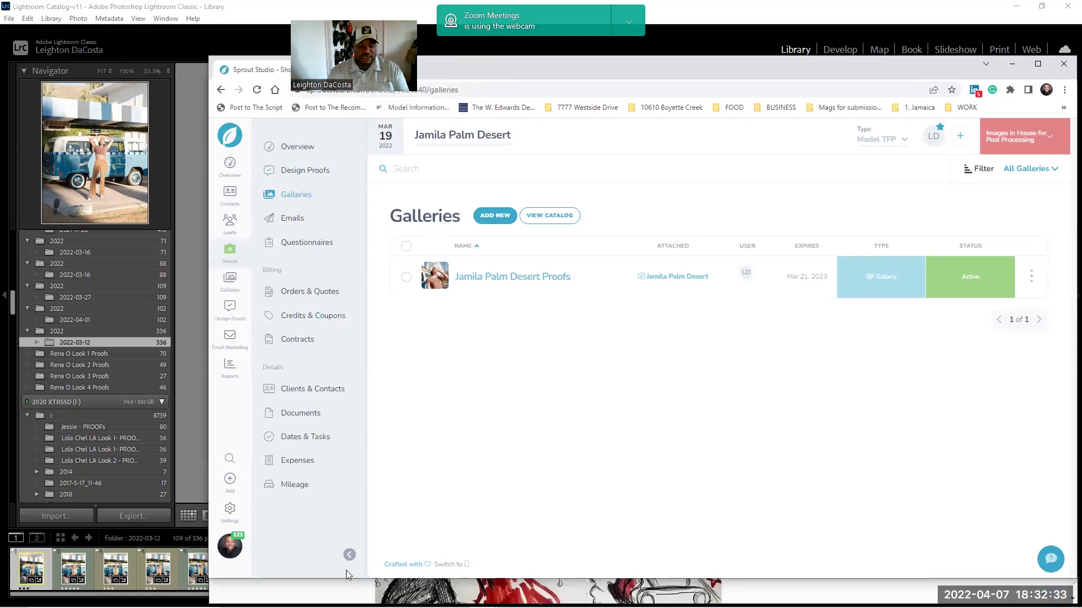
left_click(1062, 589)
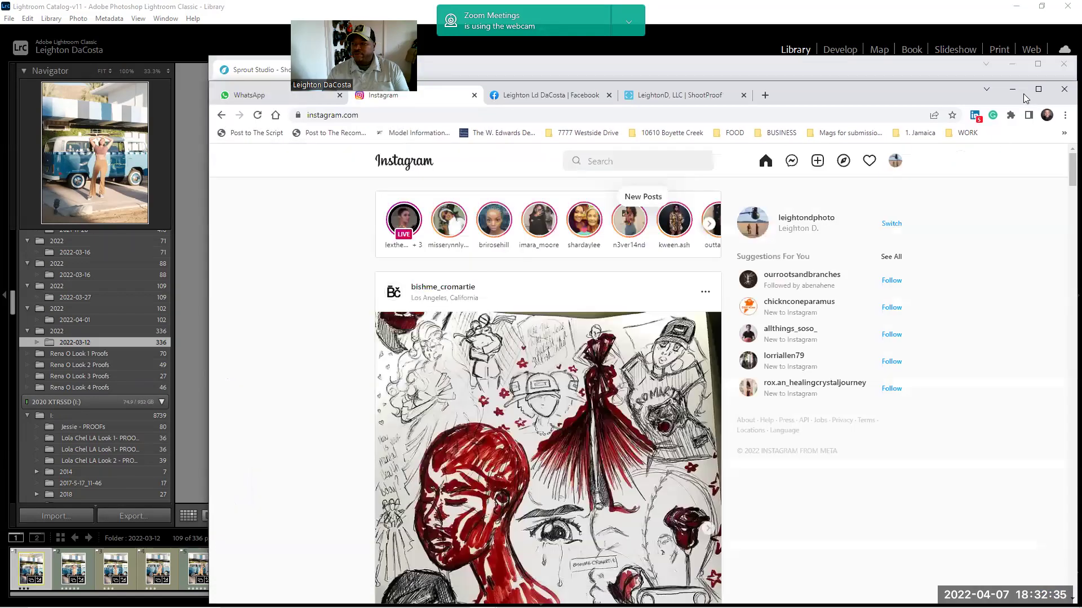
left_click(1012, 89)
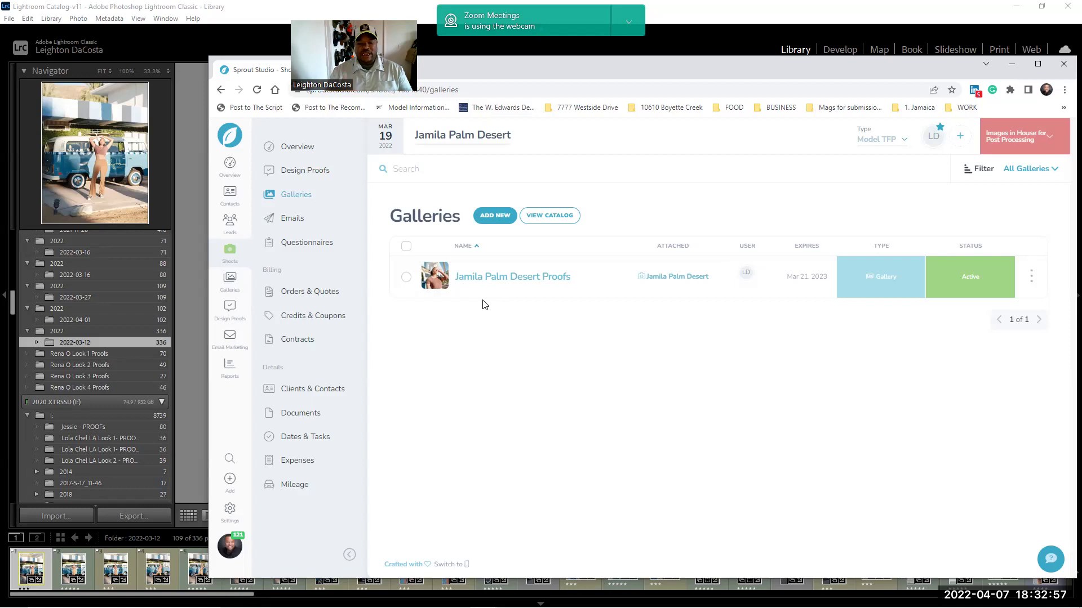
left_click(512, 279)
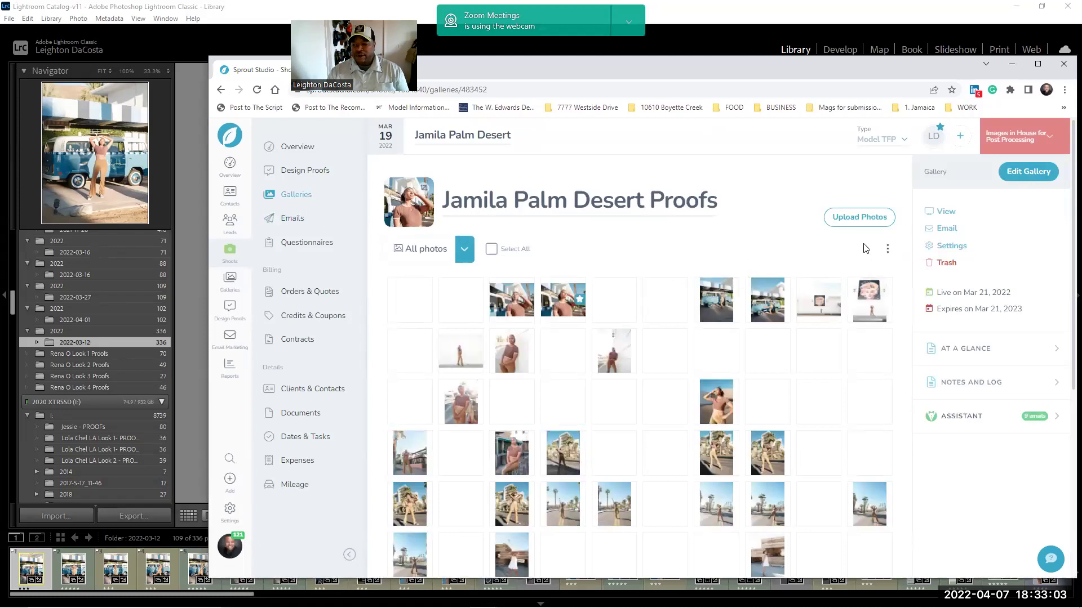
Show file names under the gallery thumbnails and enlarge them to two per row
left_click(883, 252)
left_click(852, 306)
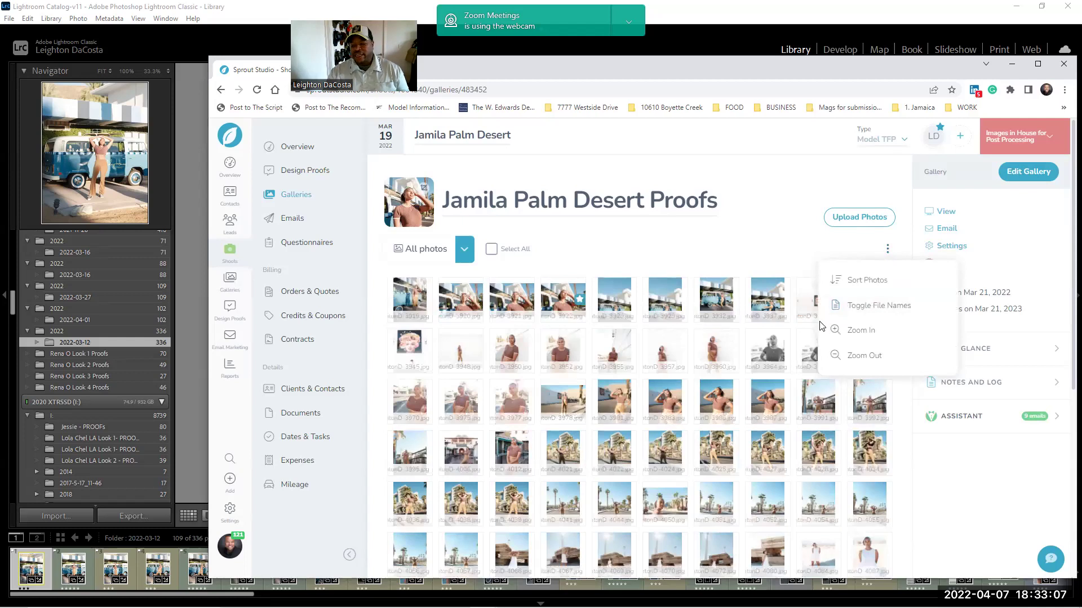
left_click(860, 336)
left_click(860, 336)
left_click(859, 336)
left_click(858, 335)
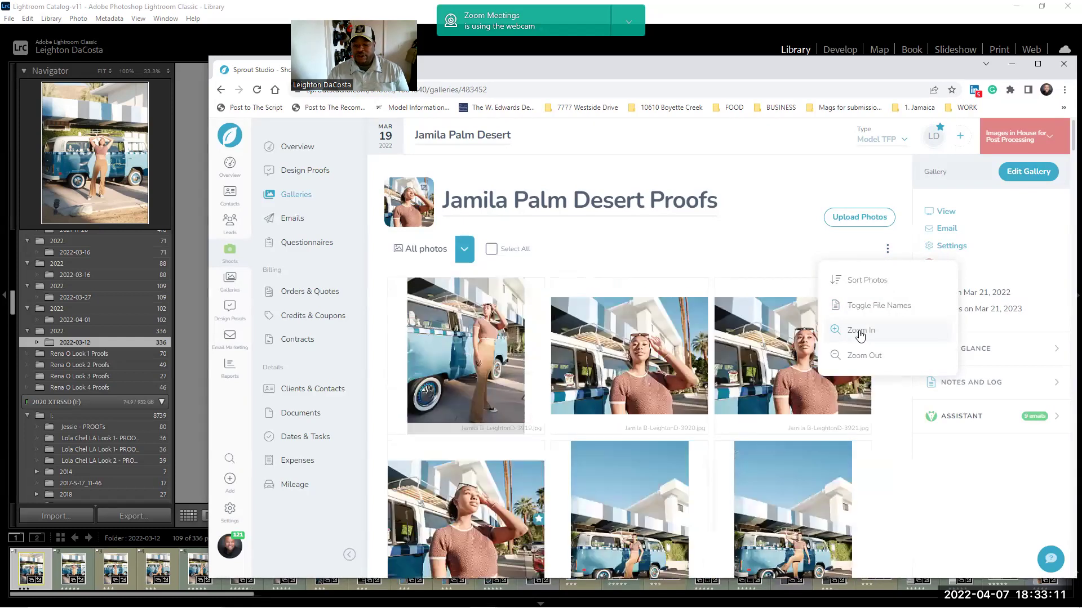
left_click(857, 334)
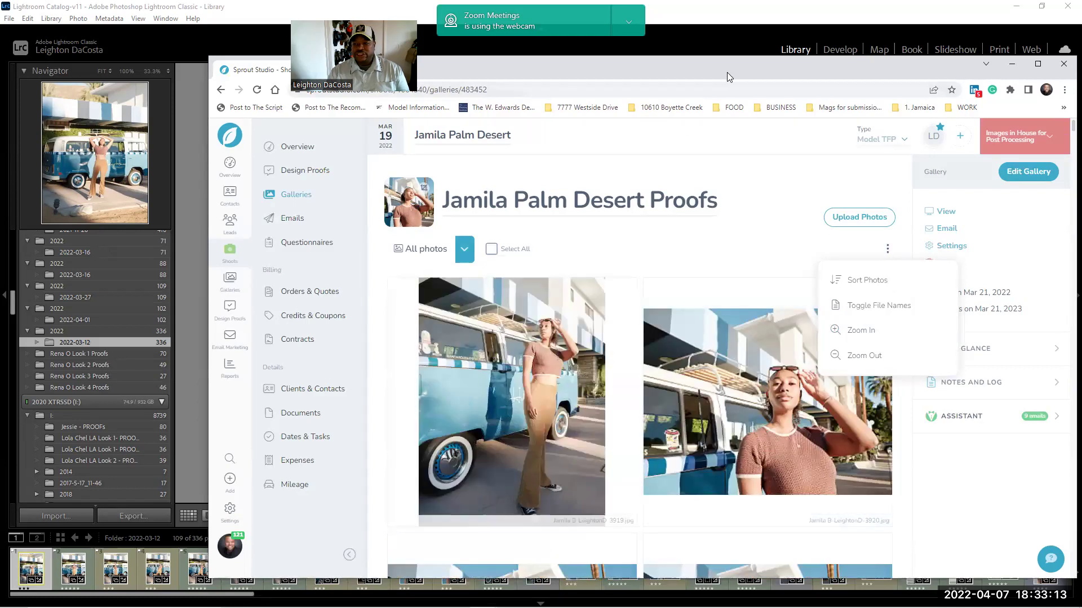
left_click_drag(723, 71, 563, 56)
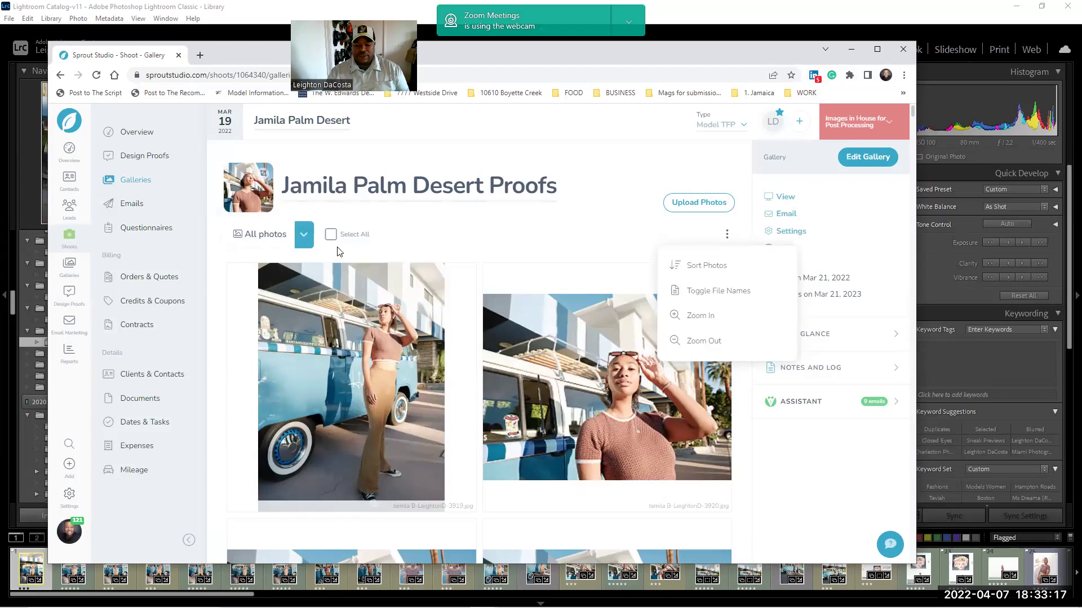
Filter the gallery to the JAMILA 11 favorites list and scroll through it
left_click(304, 236)
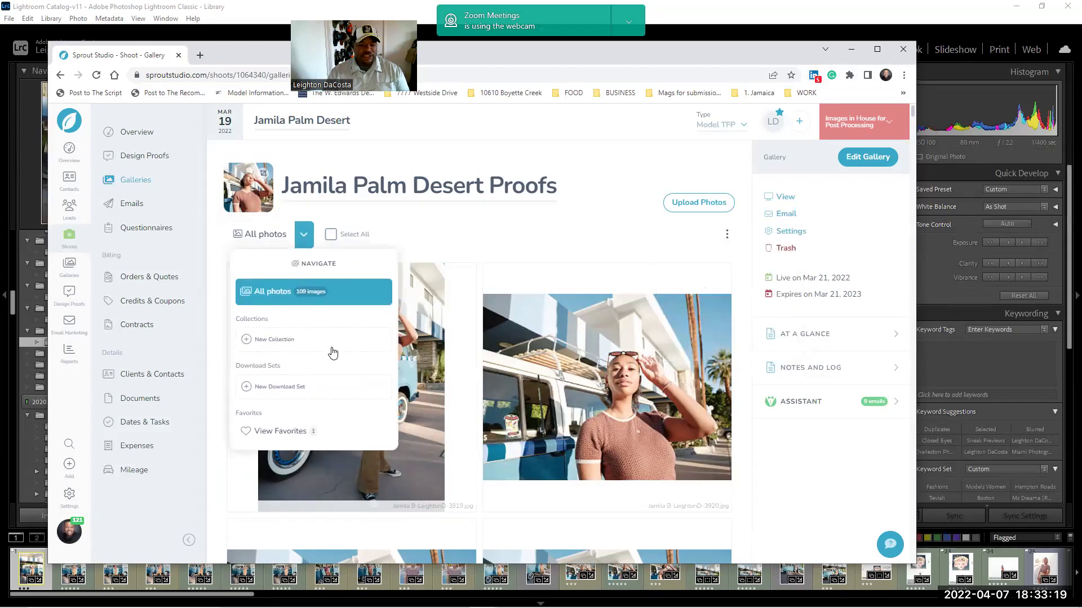
left_click(281, 431)
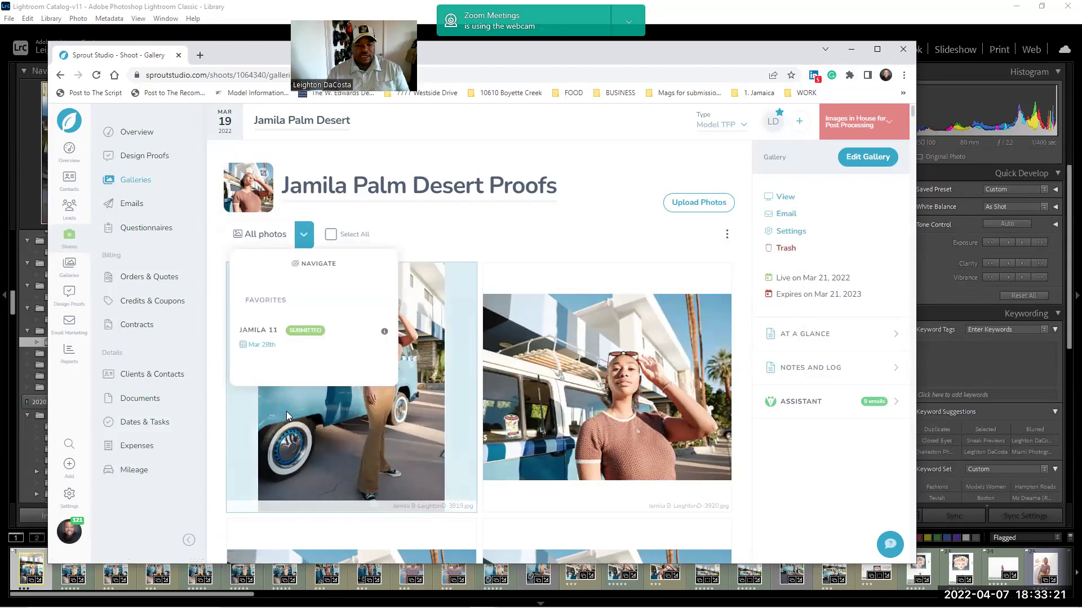
left_click(275, 336)
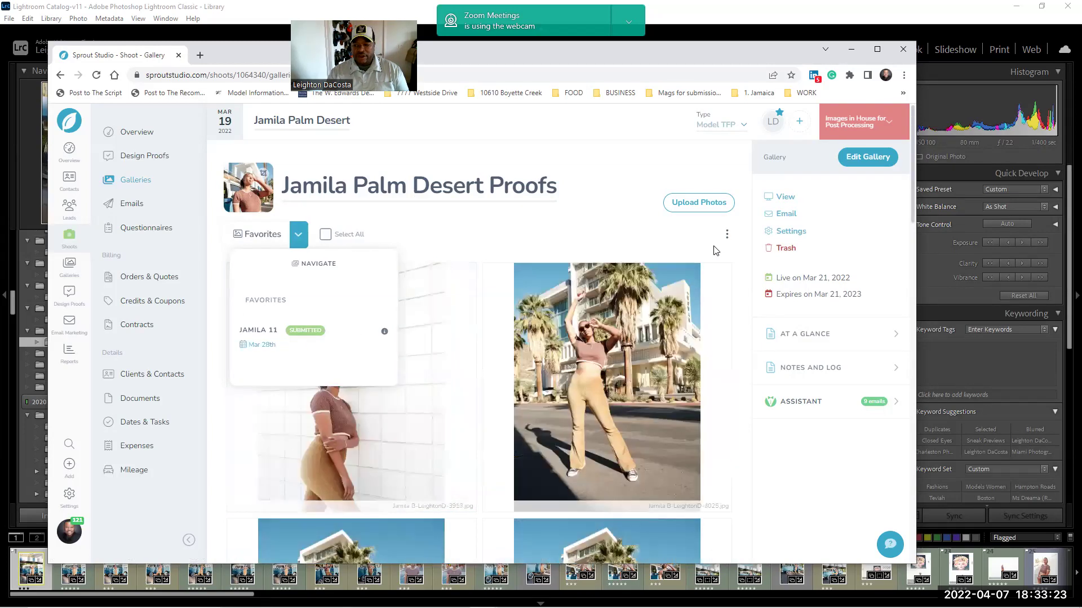
scroll(699, 330, "down", 1)
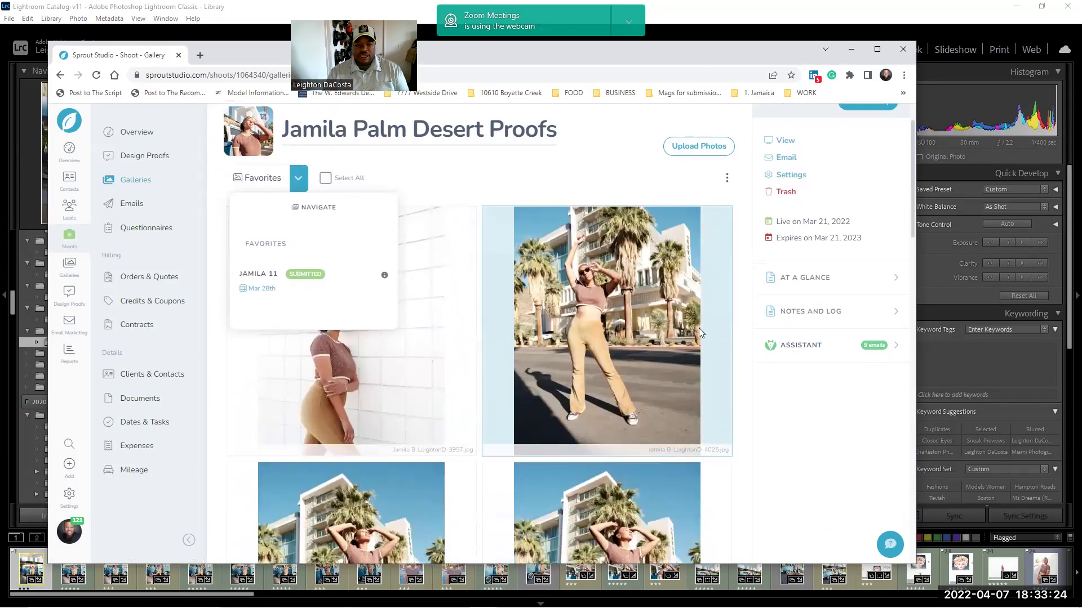
left_click(536, 184)
scroll(600, 263, "down", 3)
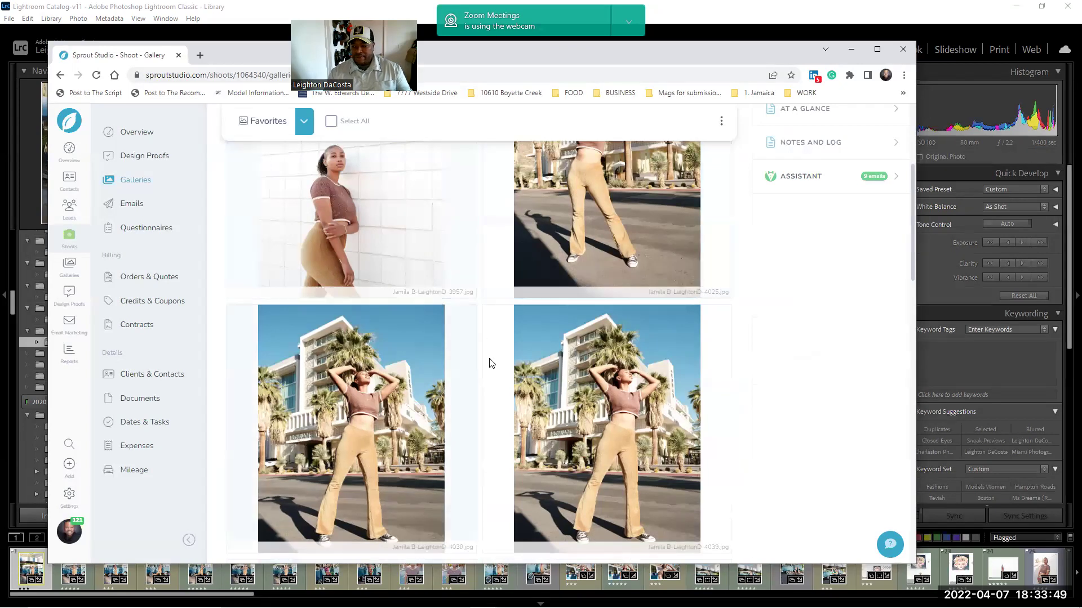
scroll(489, 363, "down", 2)
scroll(489, 363, "down", 2)
scroll(491, 369, "up", 1)
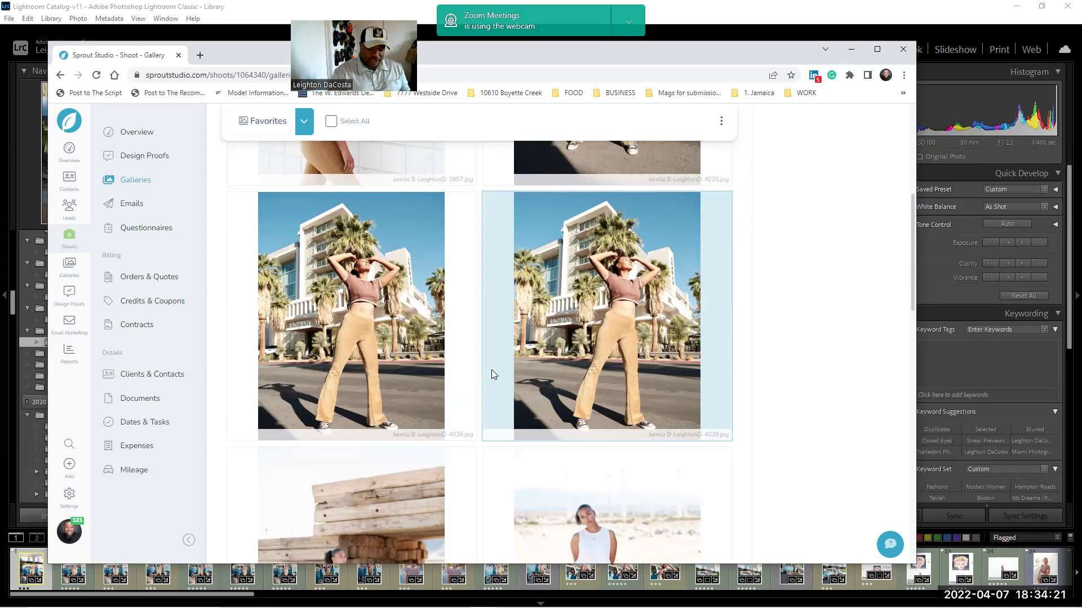
Scroll through the favorites grid down to the last shot, VW bus frame 3909, and back up
left_click(346, 201)
left_click(346, 201)
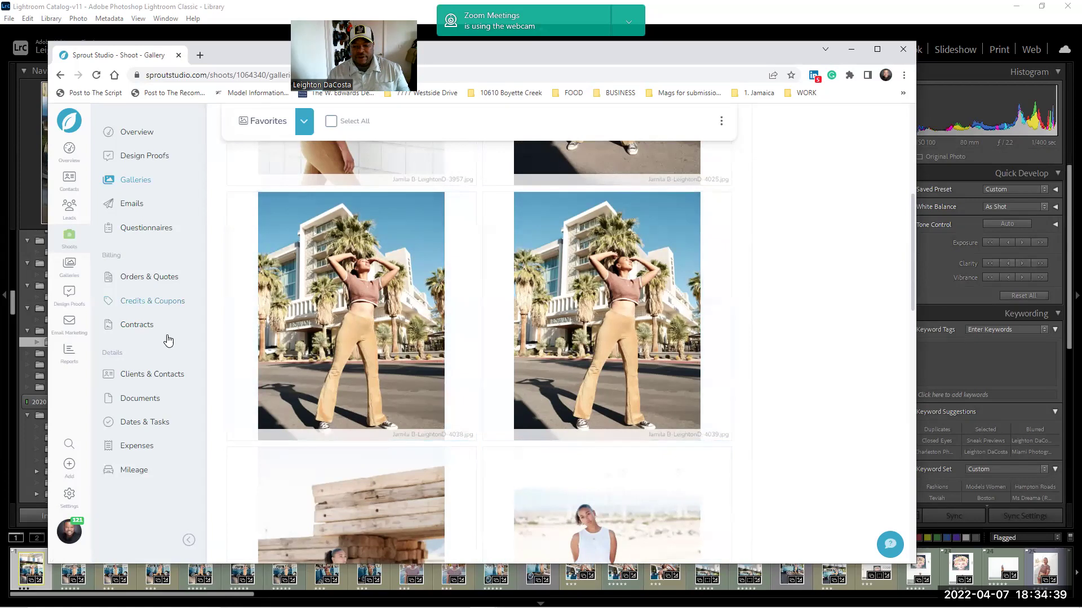
scroll(515, 490, "down", 3)
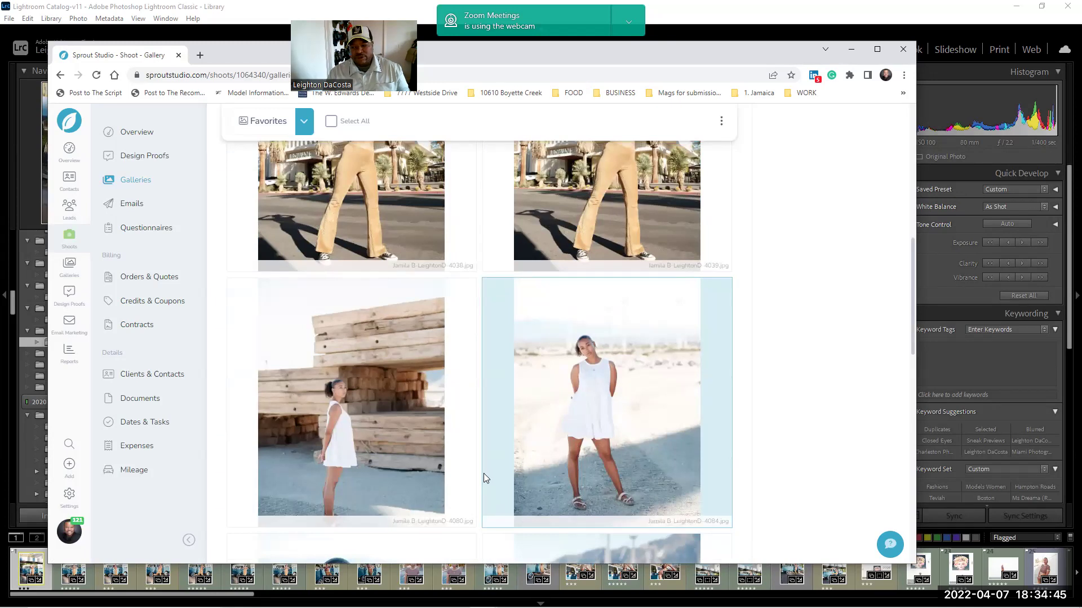
scroll(483, 473, "down", 2)
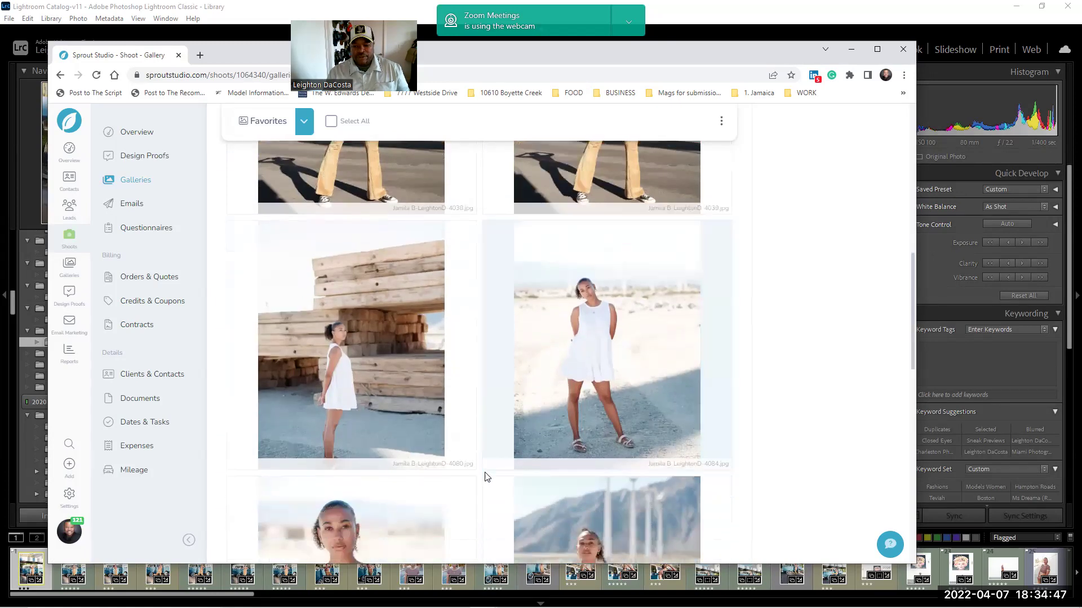
scroll(487, 473, "down", 1)
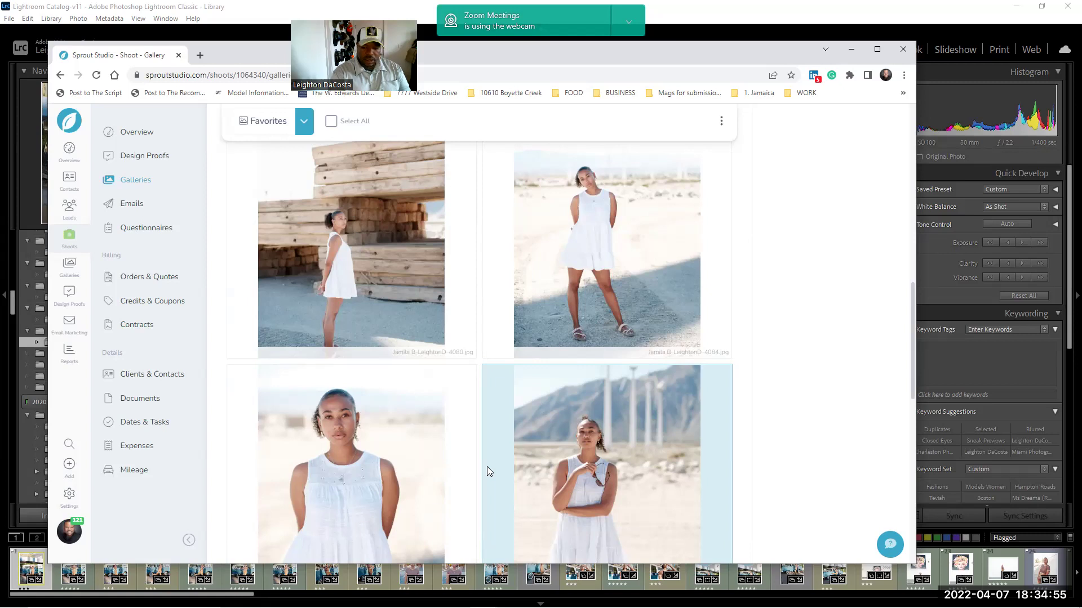
scroll(572, 470, "down", 4)
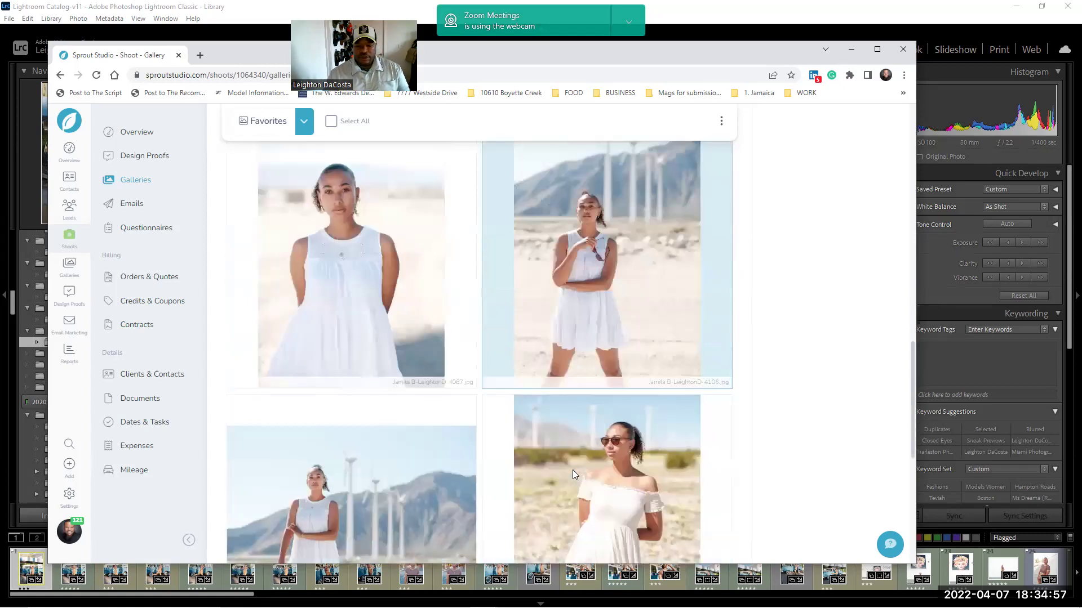
scroll(574, 469, "down", 1)
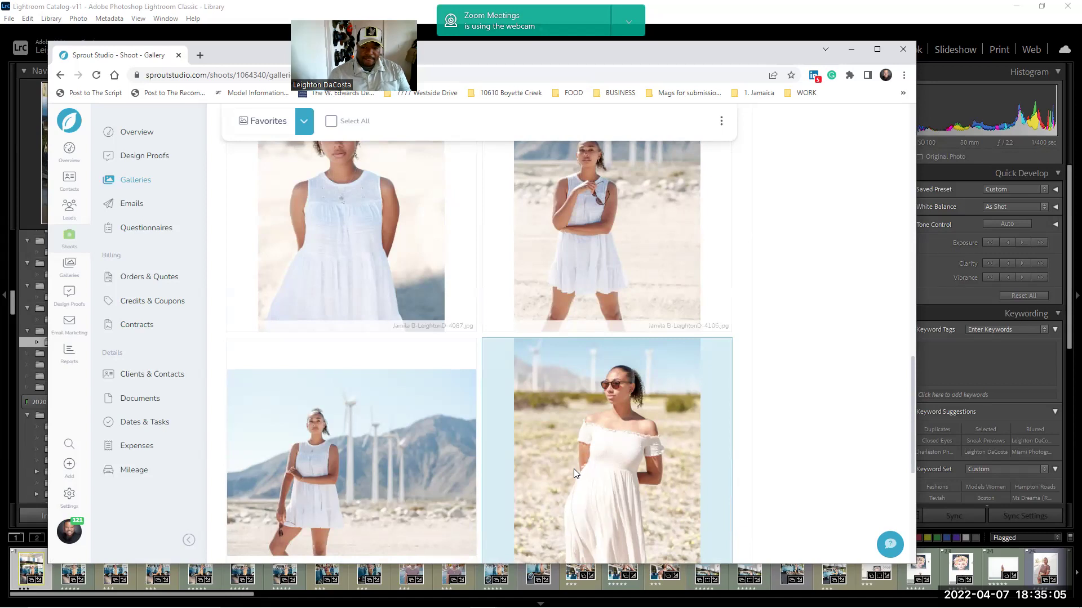
scroll(574, 469, "down", 2)
scroll(663, 457, "down", 2)
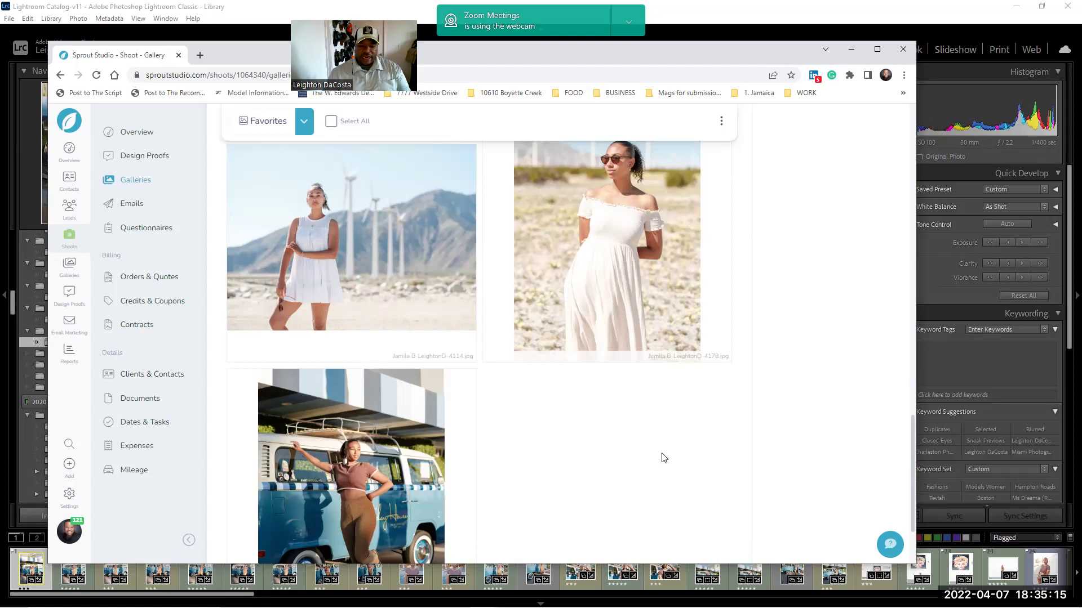
scroll(648, 445, "down", 2)
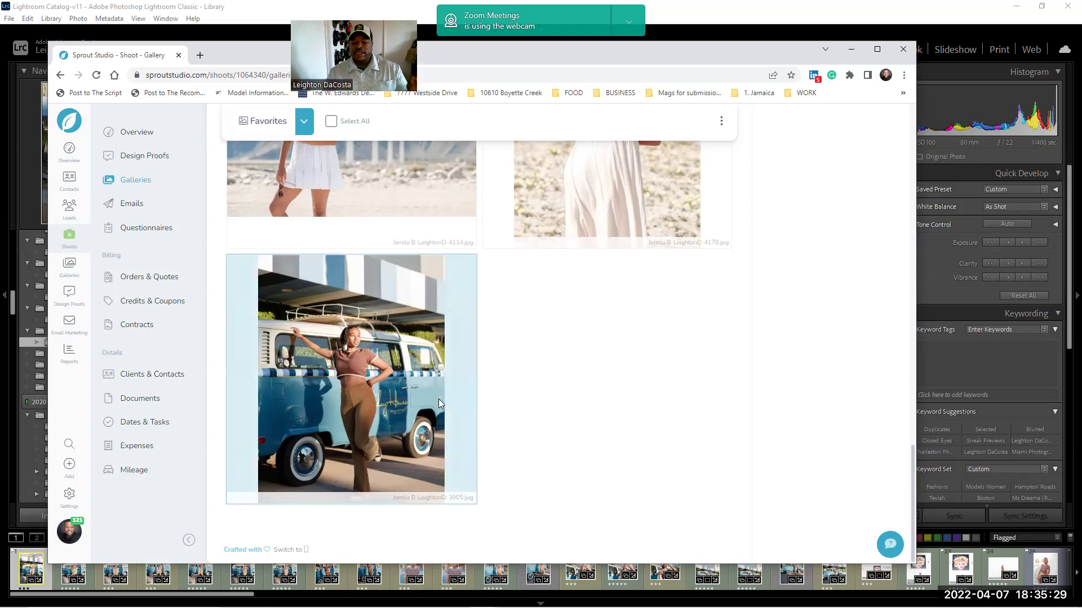
scroll(438, 399, "up", 7)
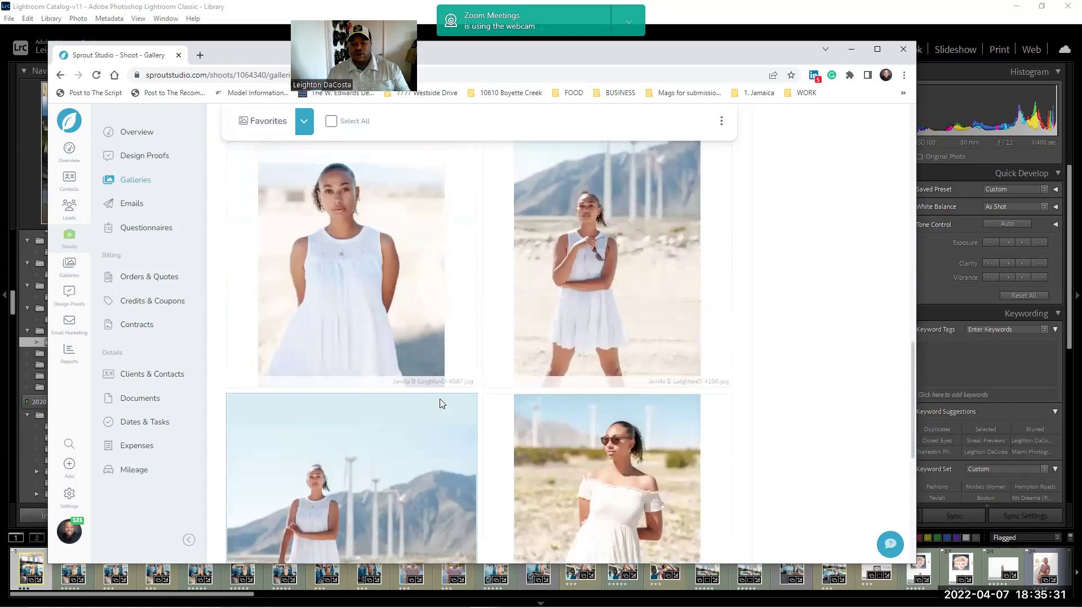
scroll(441, 403, "up", 10)
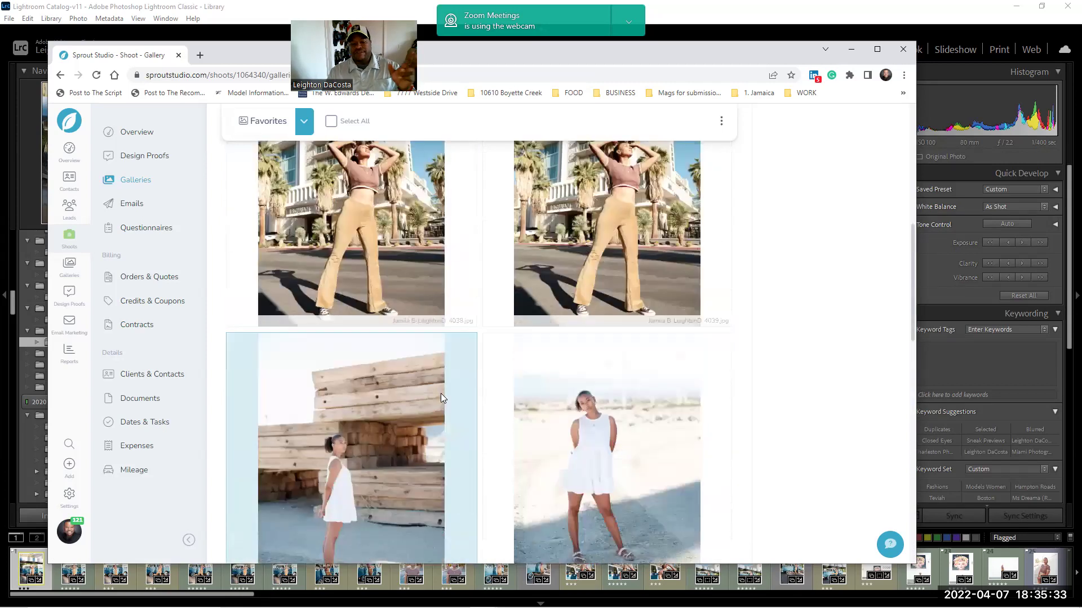
scroll(441, 394, "up", 4)
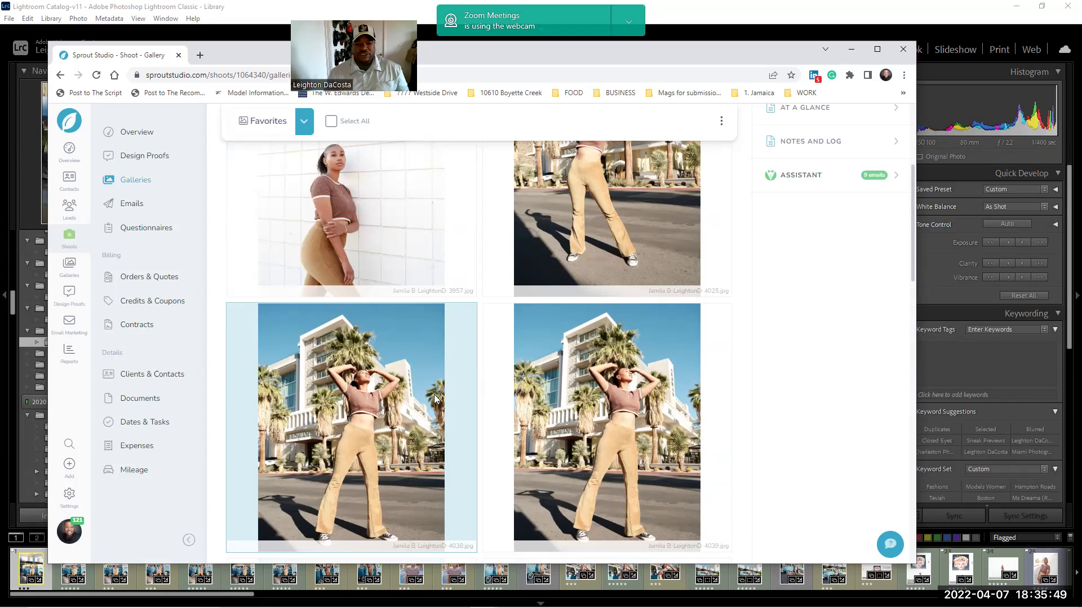
Minimize the browser and select the blue-van photo in Lightroom's filmstrip for the Survey view
left_click(851, 50)
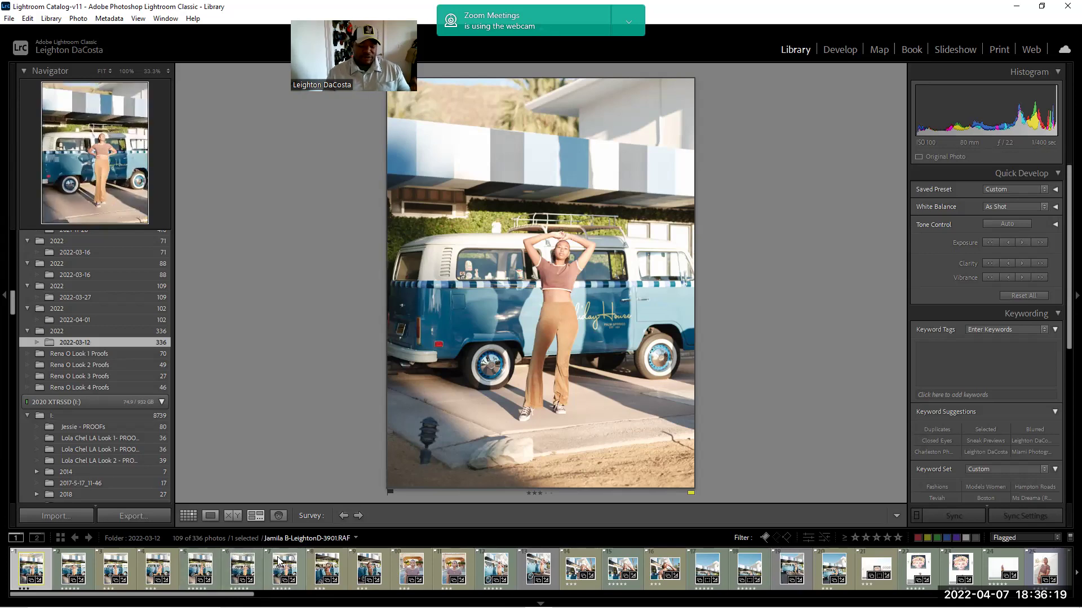
scroll(307, 566, "down", 3)
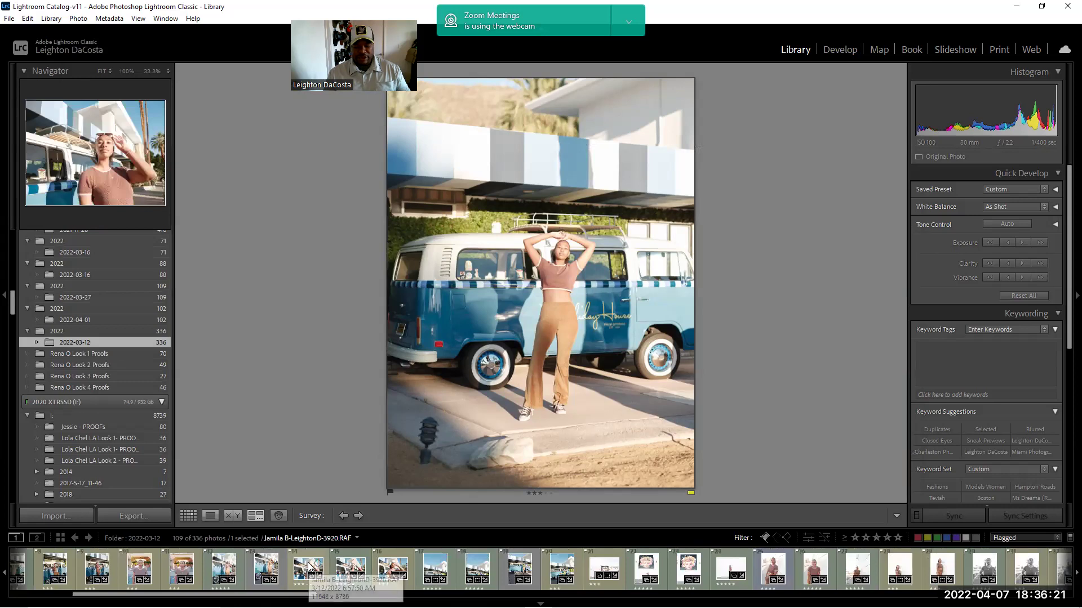
scroll(304, 568, "up", 4)
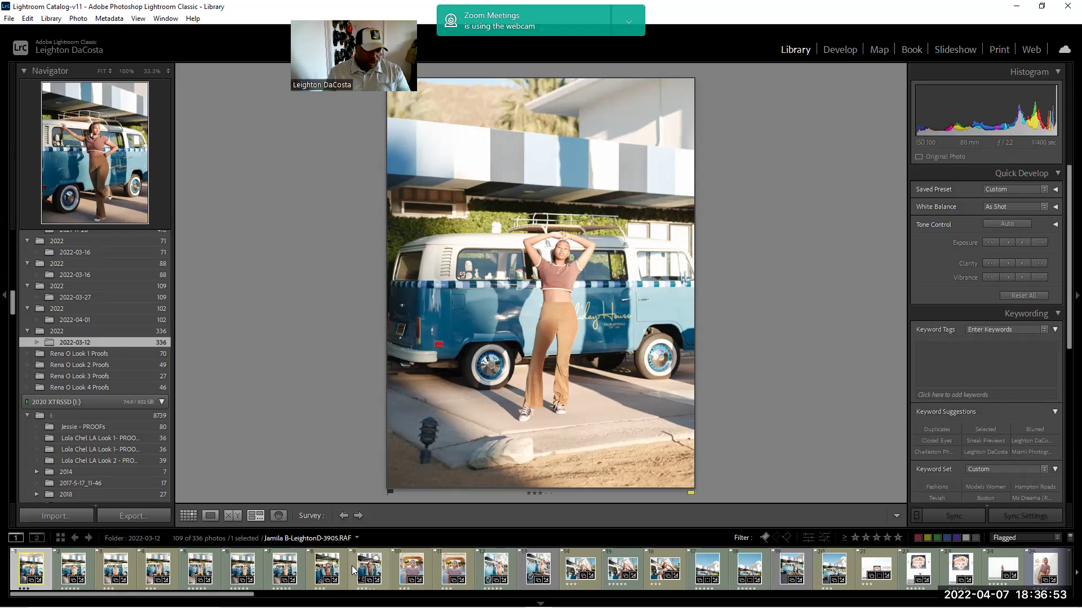
left_click(352, 566)
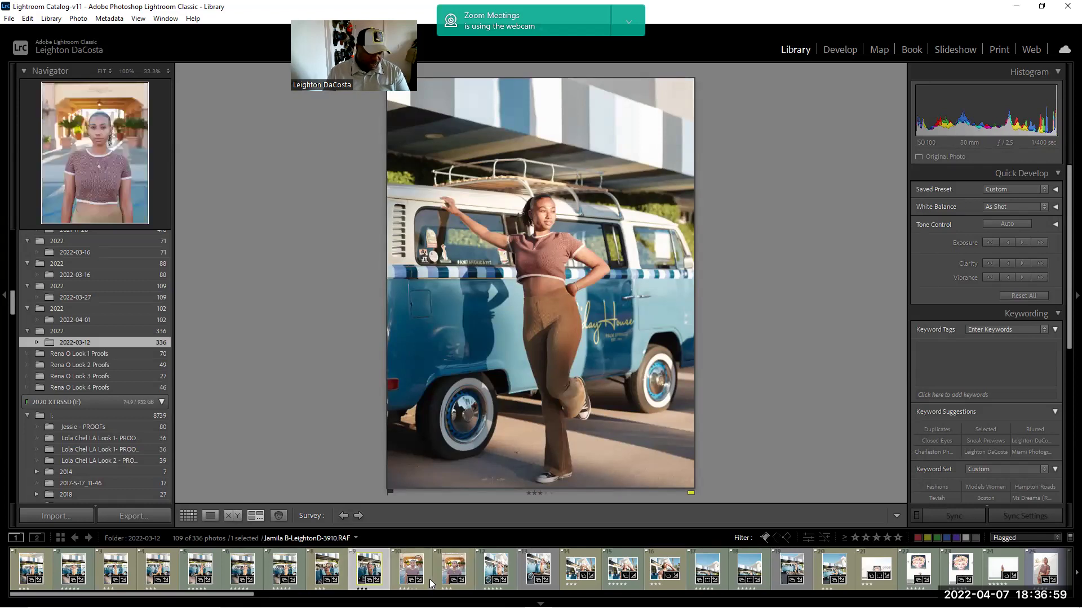
scroll(622, 562, "down", 5)
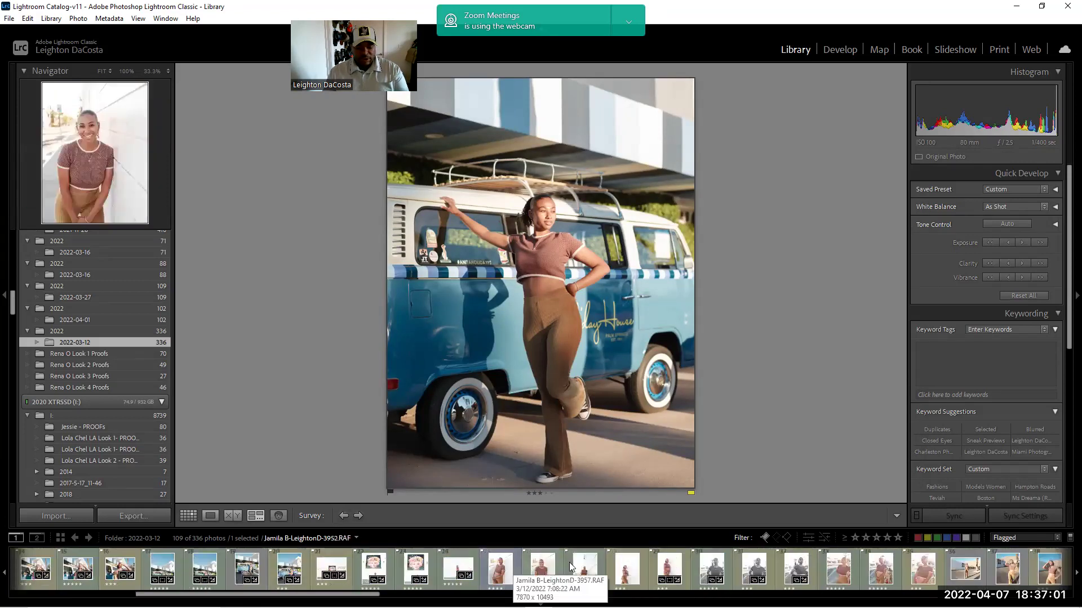
Add the white-wall photo and several palm-tree hotel photos to the Survey selection
left_click(644, 568, "ctrl")
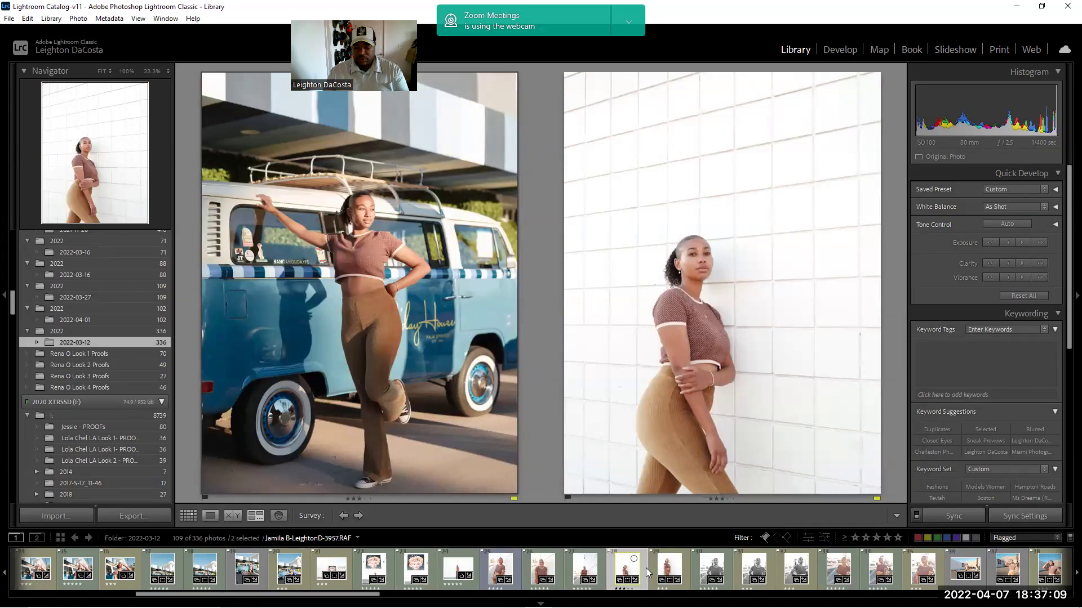
scroll(646, 568, "down", 5)
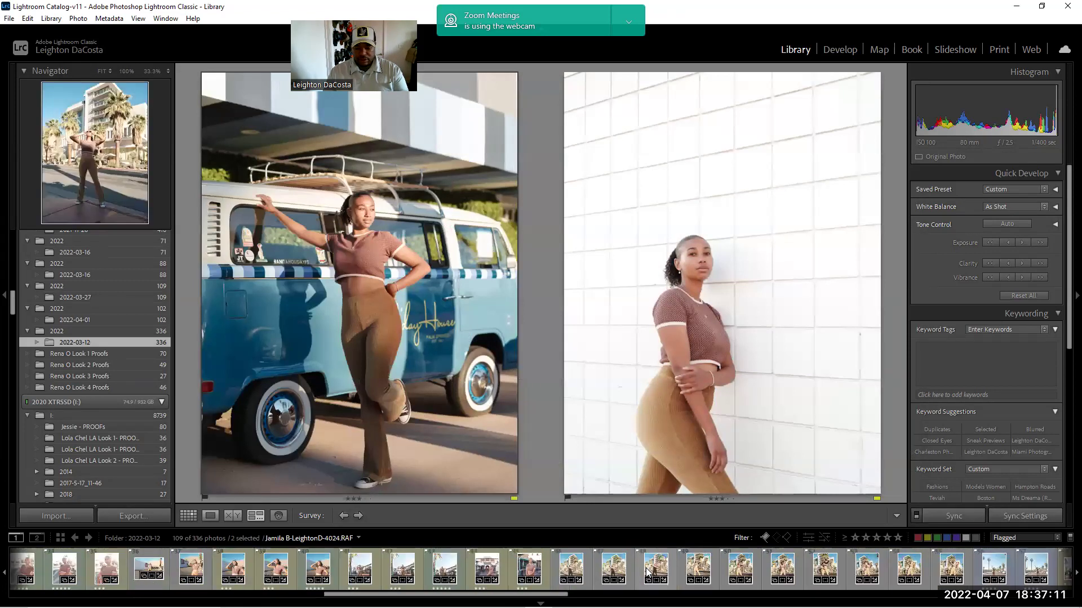
left_click(682, 565, "ctrl")
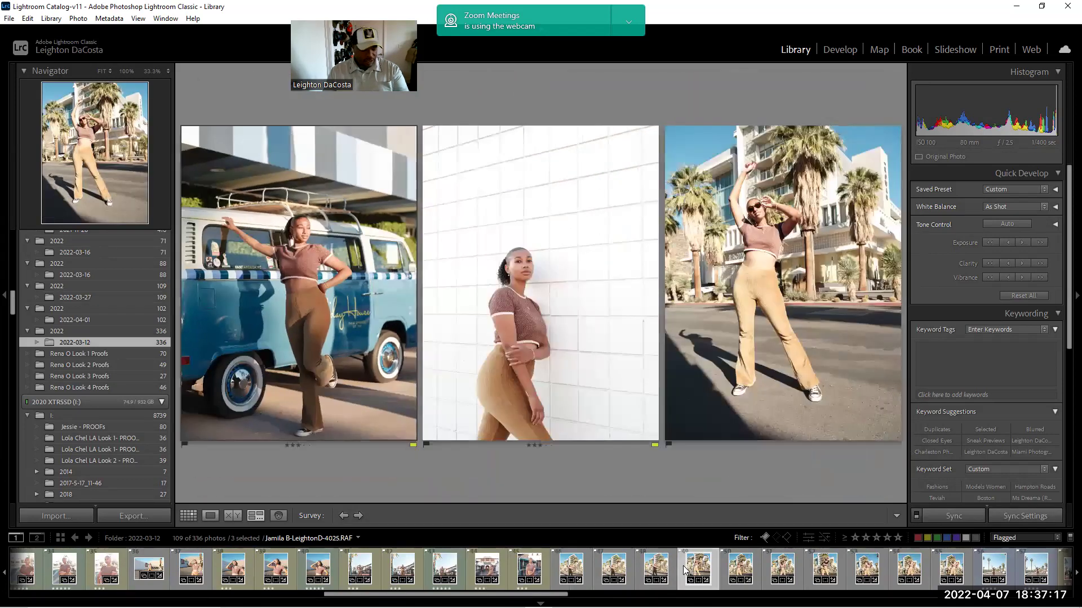
scroll(683, 564, "down", 3)
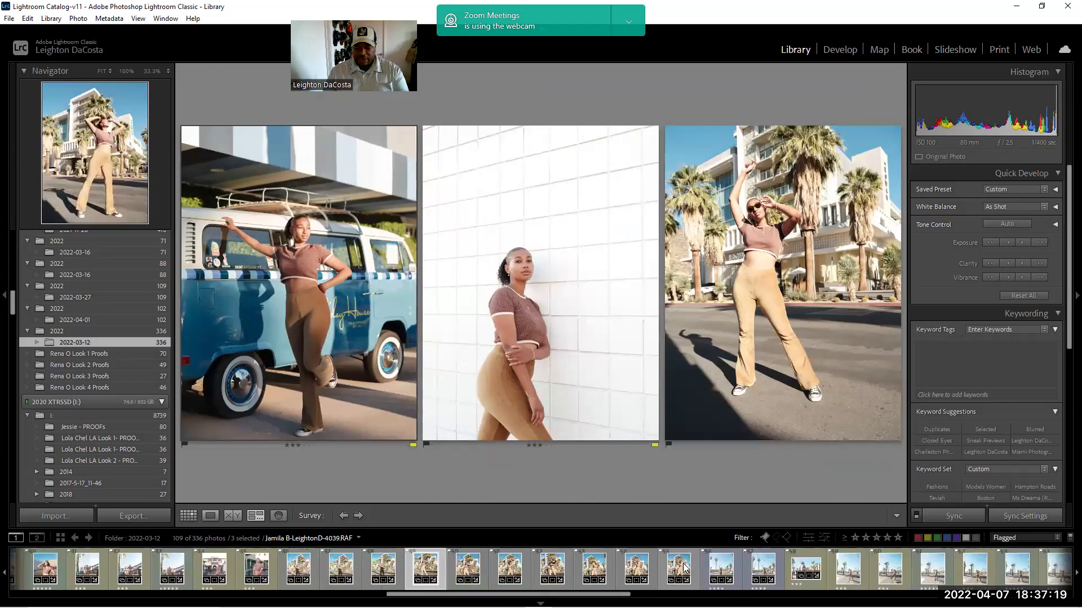
left_click(650, 568, "ctrl")
left_click(661, 567, "ctrl")
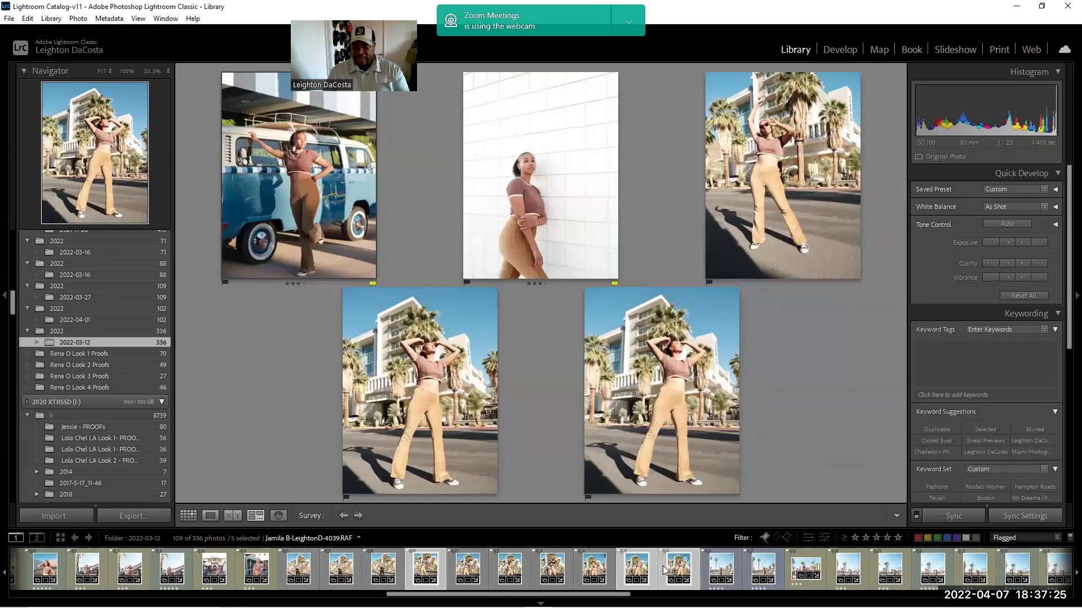
scroll(664, 568, "down", 5)
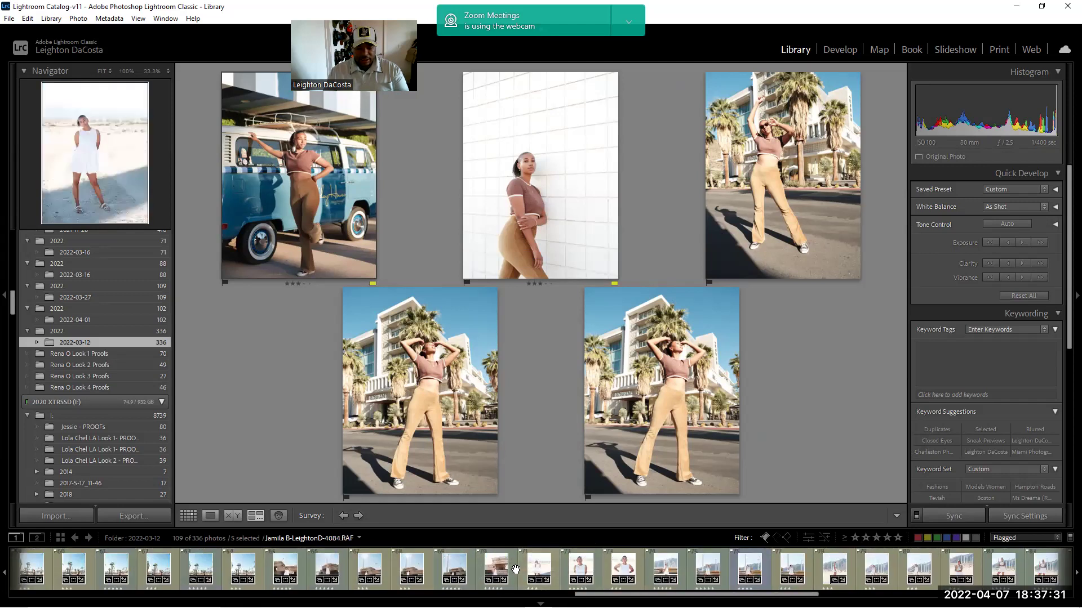
Add the white-dress desert, wind-turbine and off-shoulder shots, bringing the selection to 11 photos
left_click(499, 570, "ctrl")
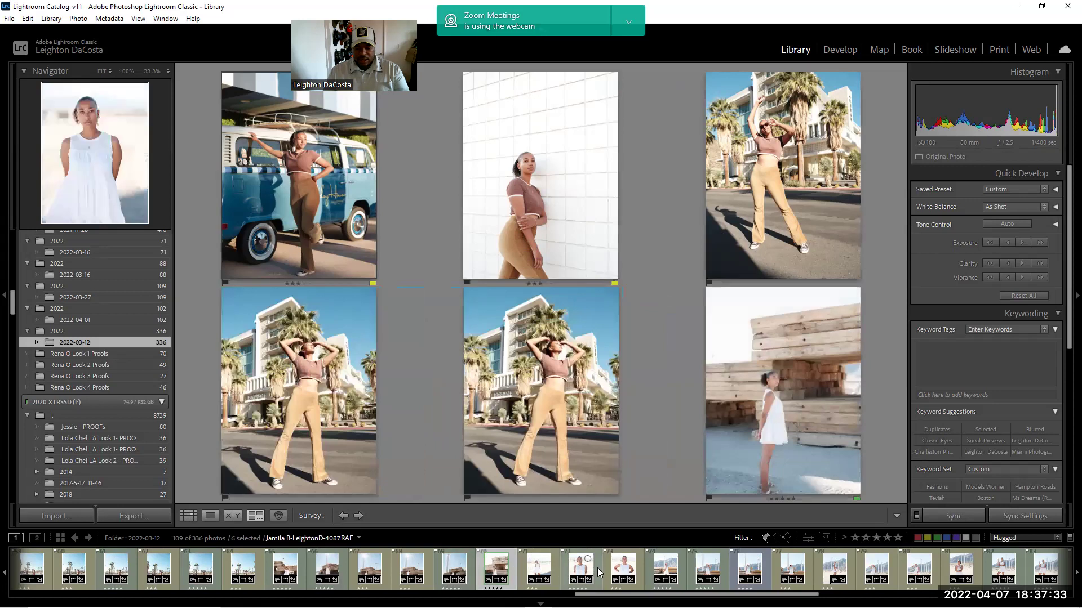
left_click(555, 569, "ctrl")
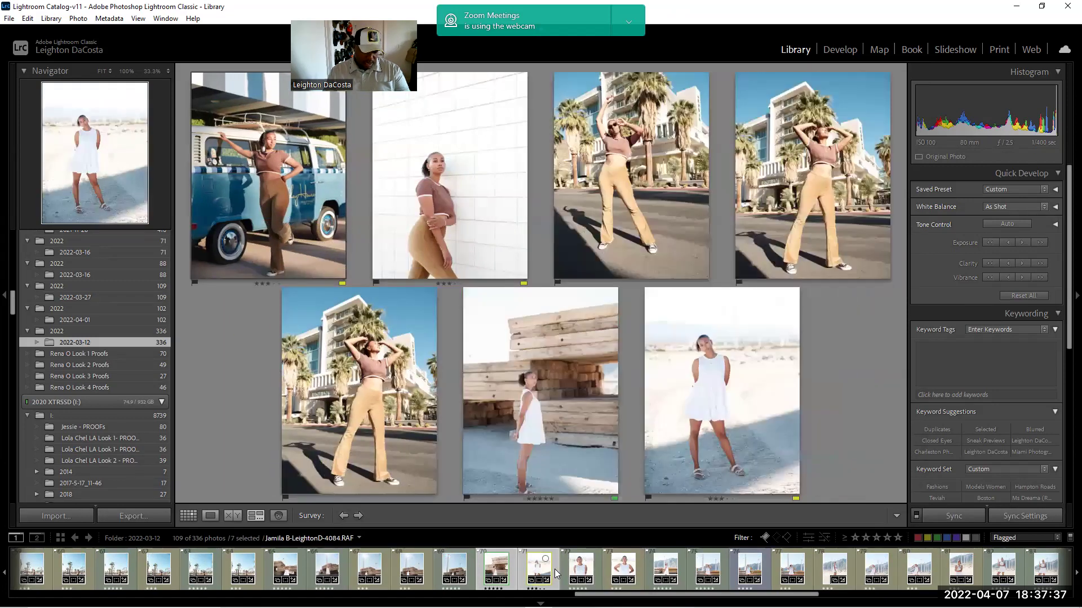
left_click(596, 565, "ctrl")
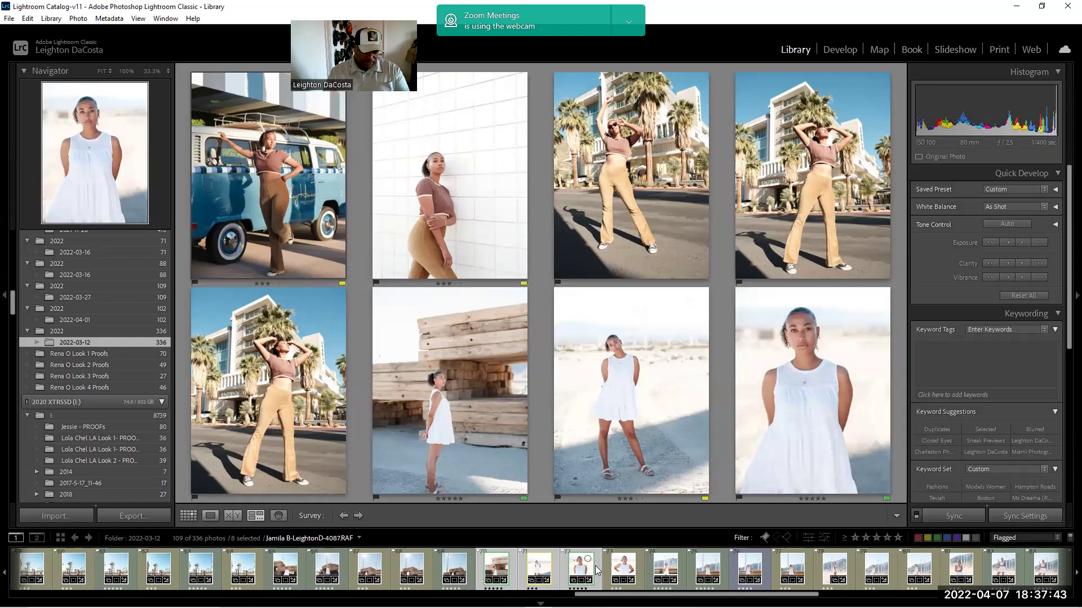
scroll(595, 566, "down", 5)
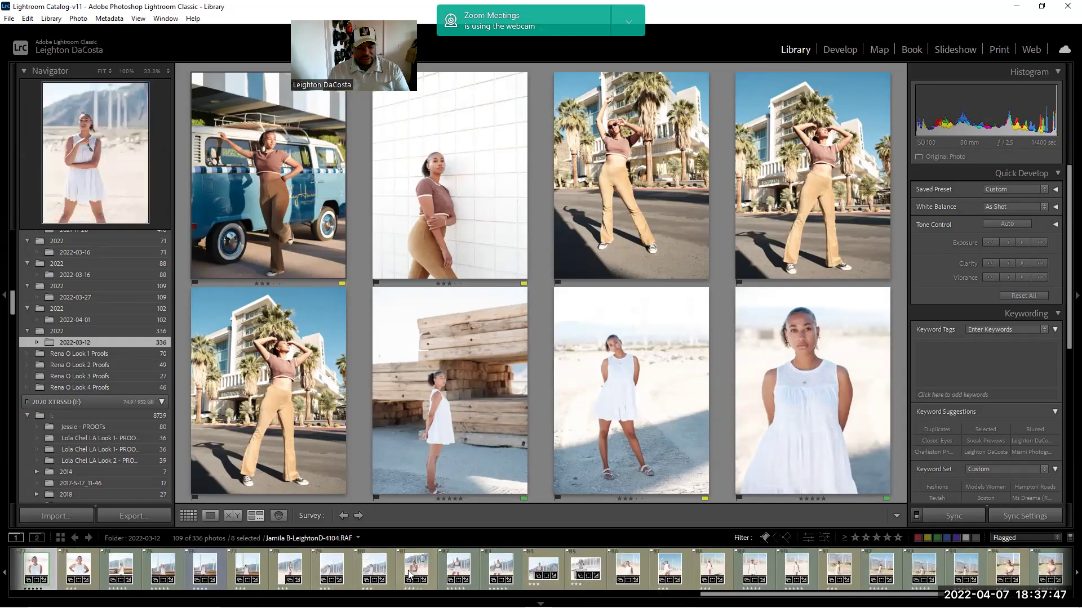
left_click(399, 573, "ctrl")
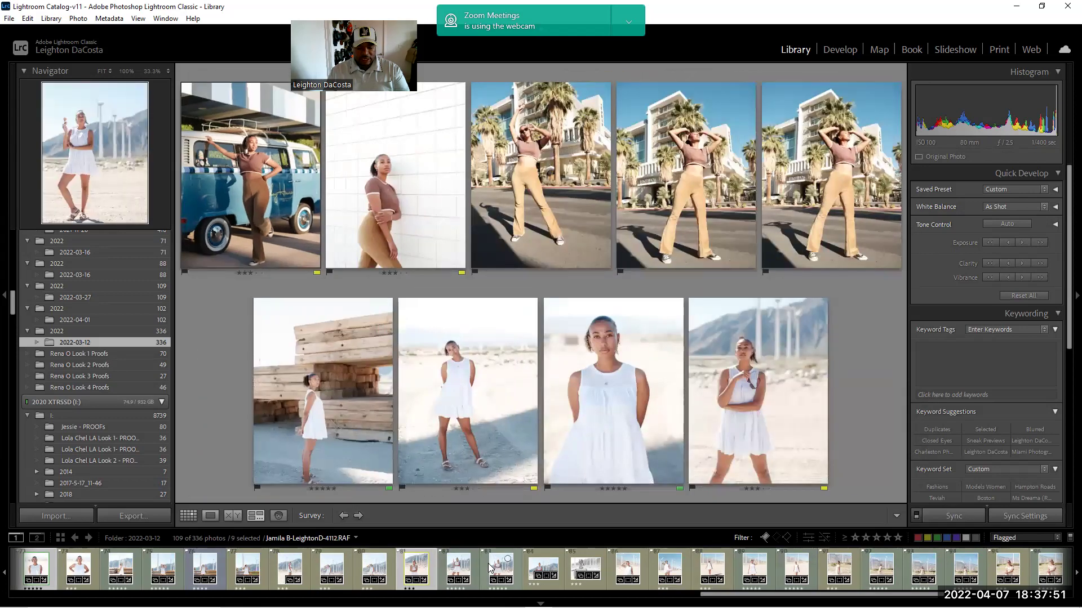
left_click(528, 575, "ctrl")
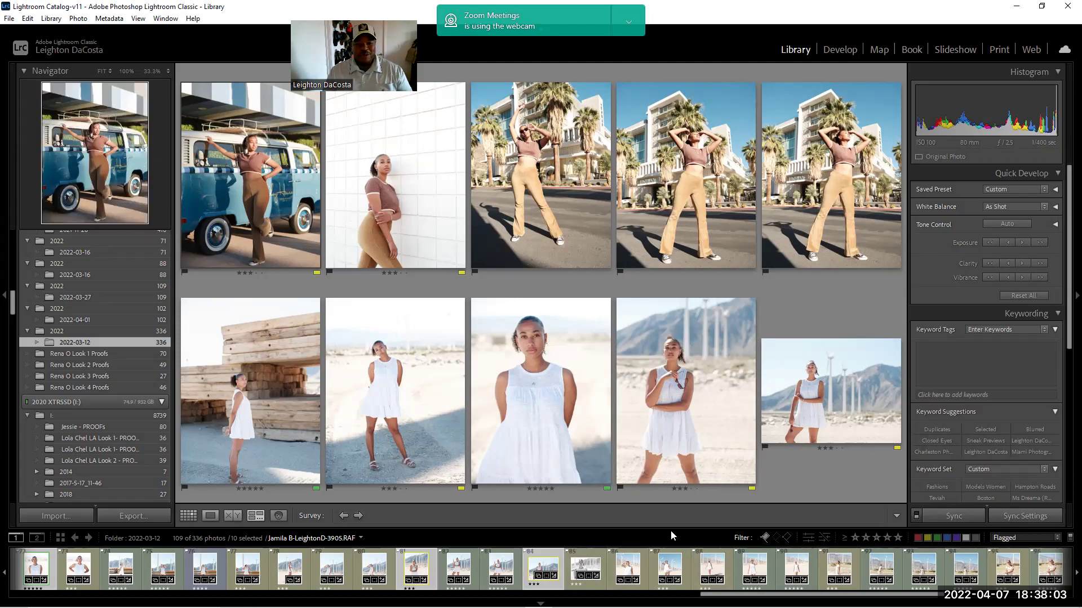
scroll(690, 566, "down", 3)
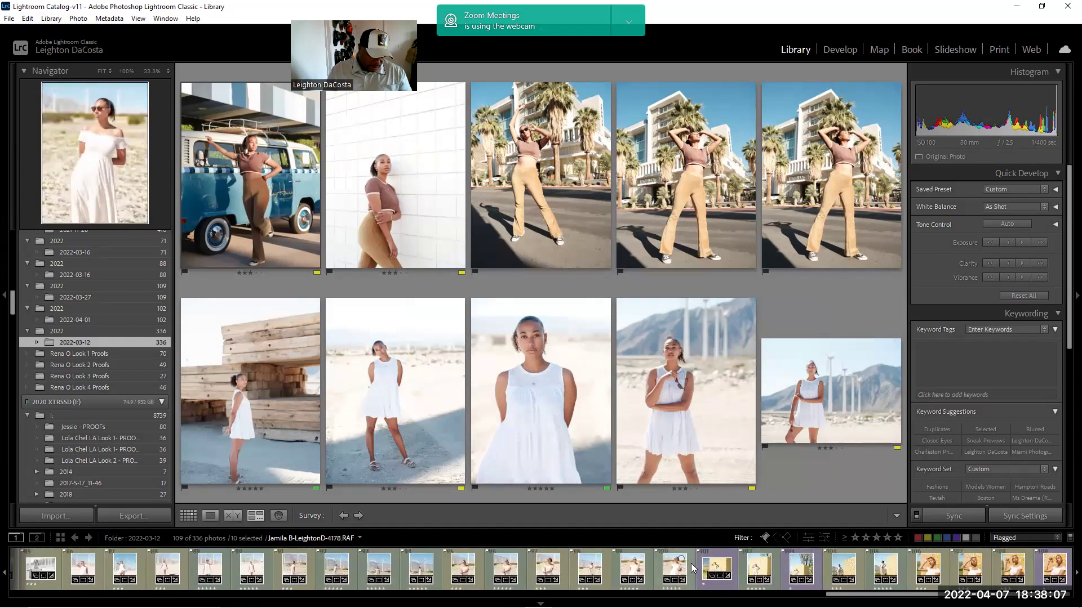
left_click(659, 562, "ctrl")
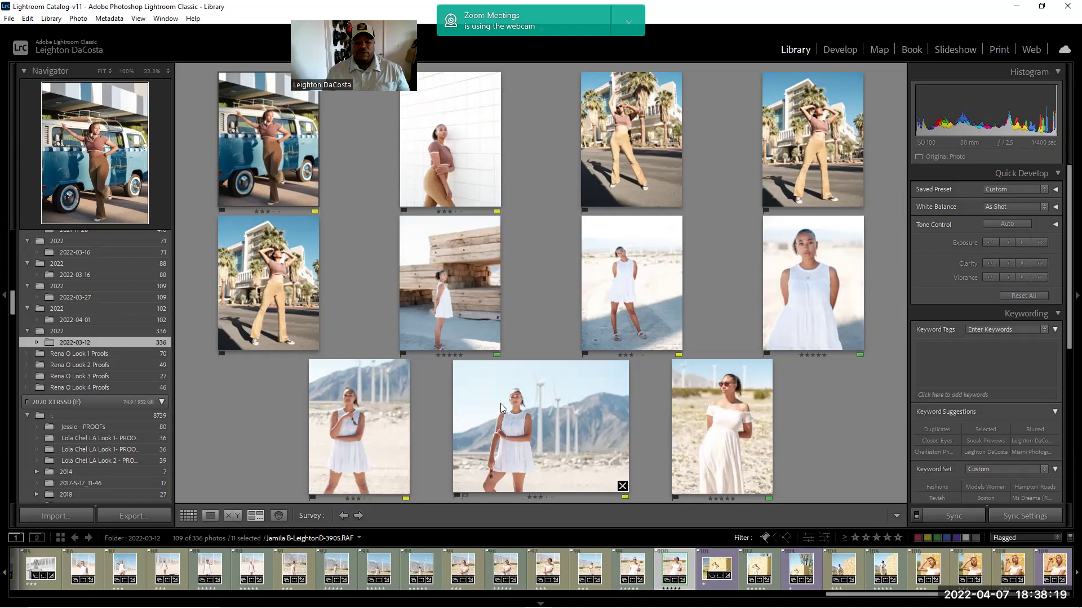
left_click(8, 19)
Export the eleven picks as a catalog named 'Jamila Selects' in the GFX100s folder
left_click(70, 207)
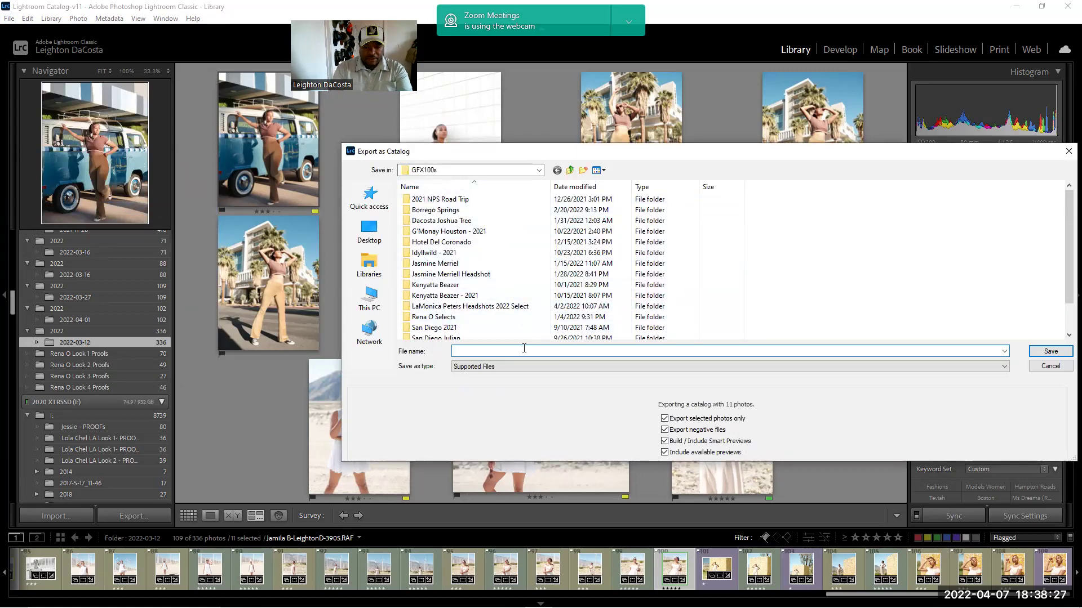
type("Ja")
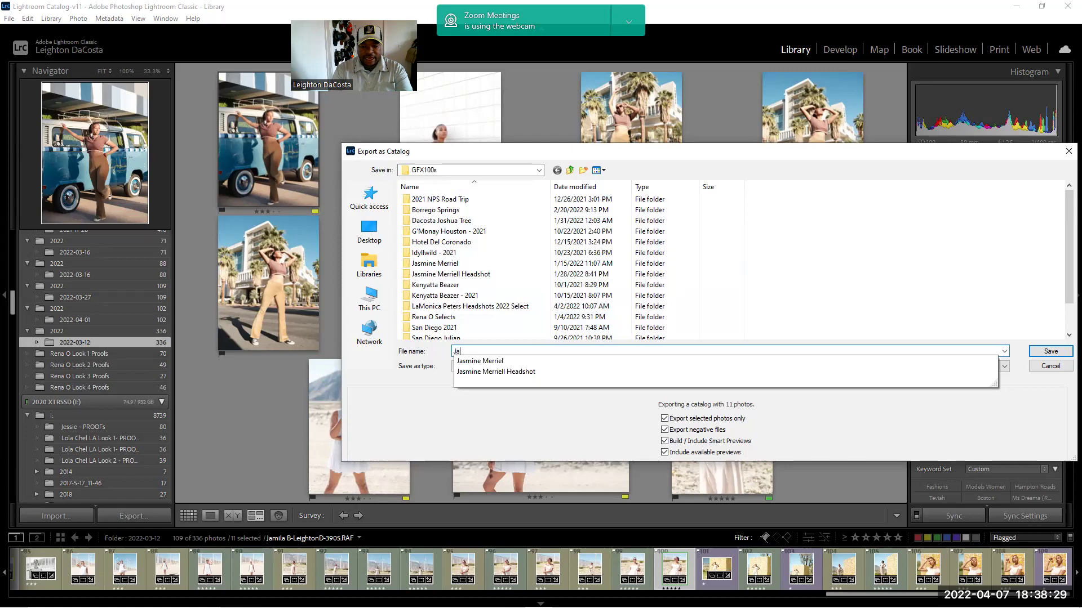
type("mila Selects")
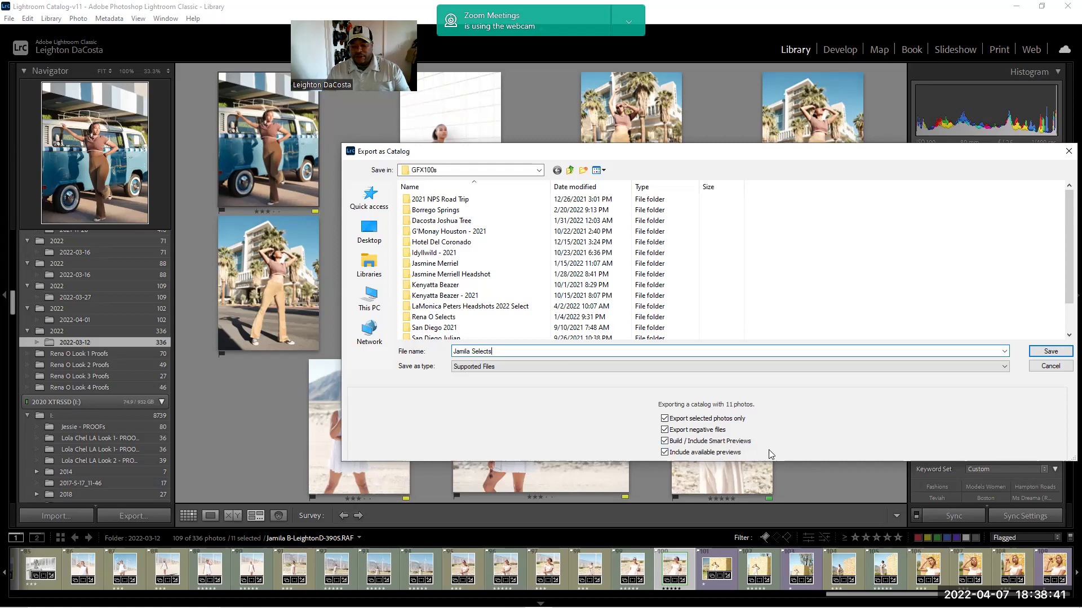
left_click(1051, 351)
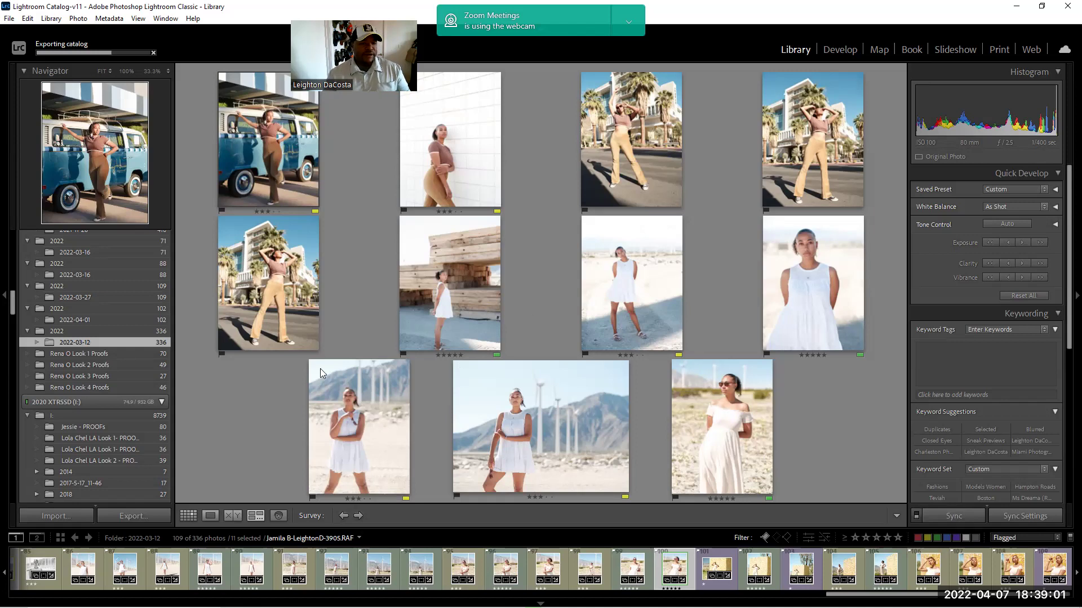
Open the new Jamila Selects catalog from File > Open Recent
scroll(152, 375, "up", 10)
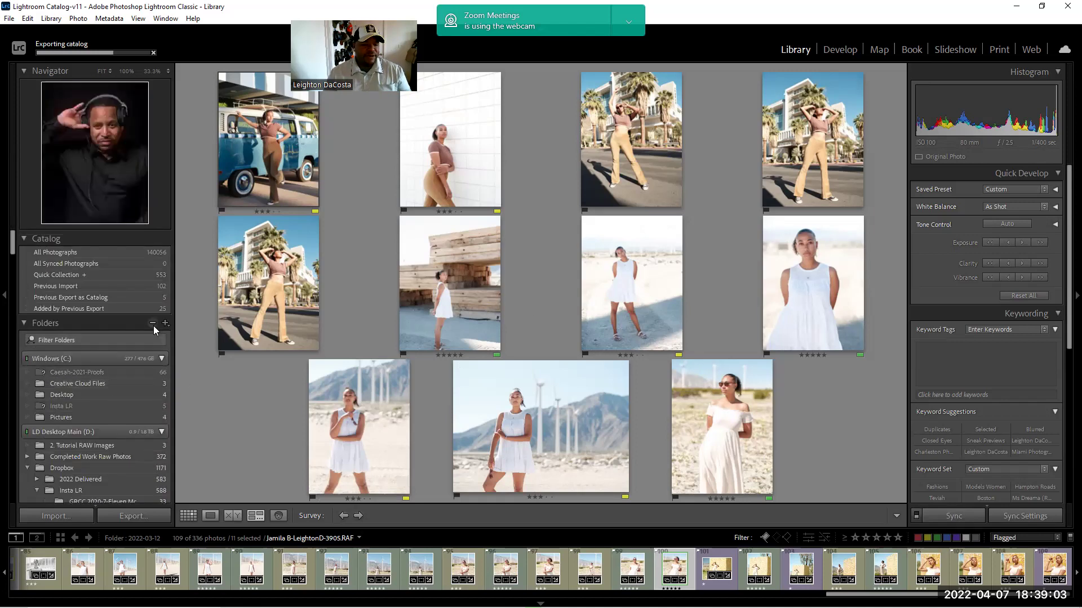
scroll(169, 306, "down", 5)
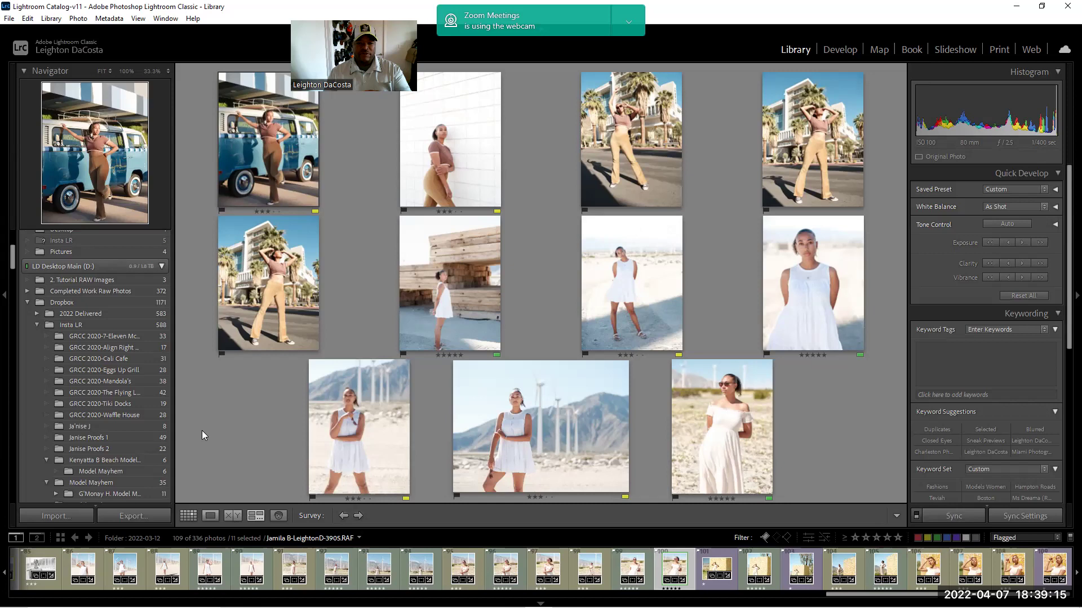
left_click(9, 18)
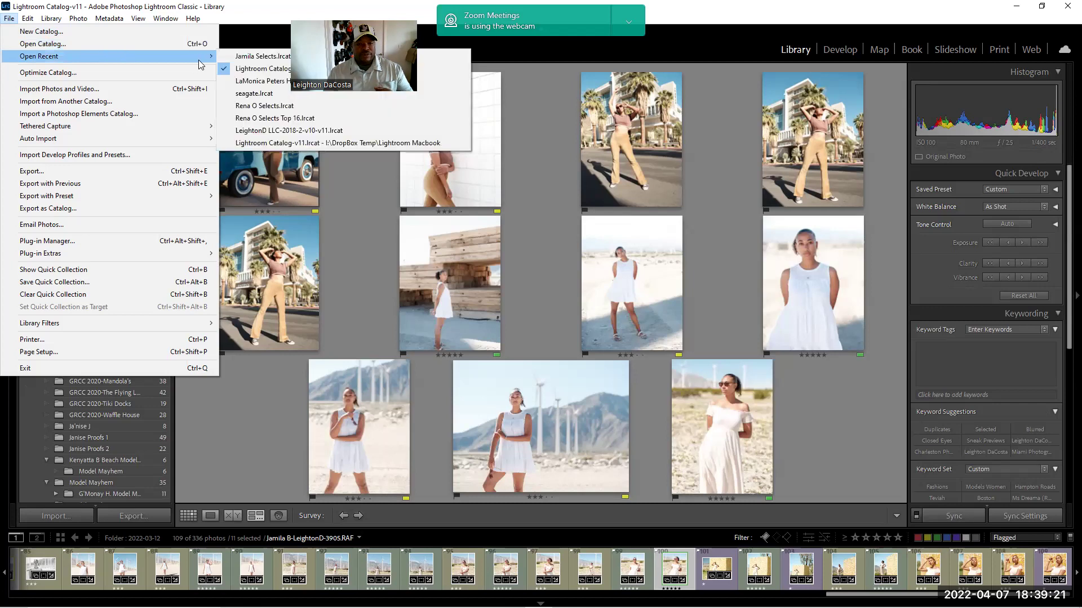
left_click(240, 59)
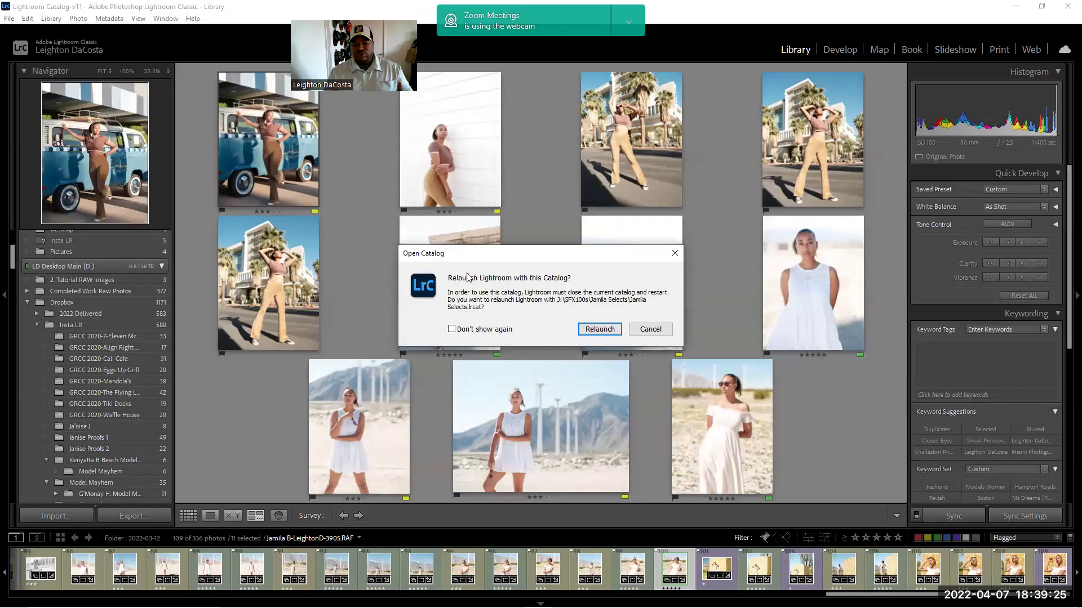
Confirm relaunching Lightroom Classic with the Jamila Selects catalog
left_click(610, 330)
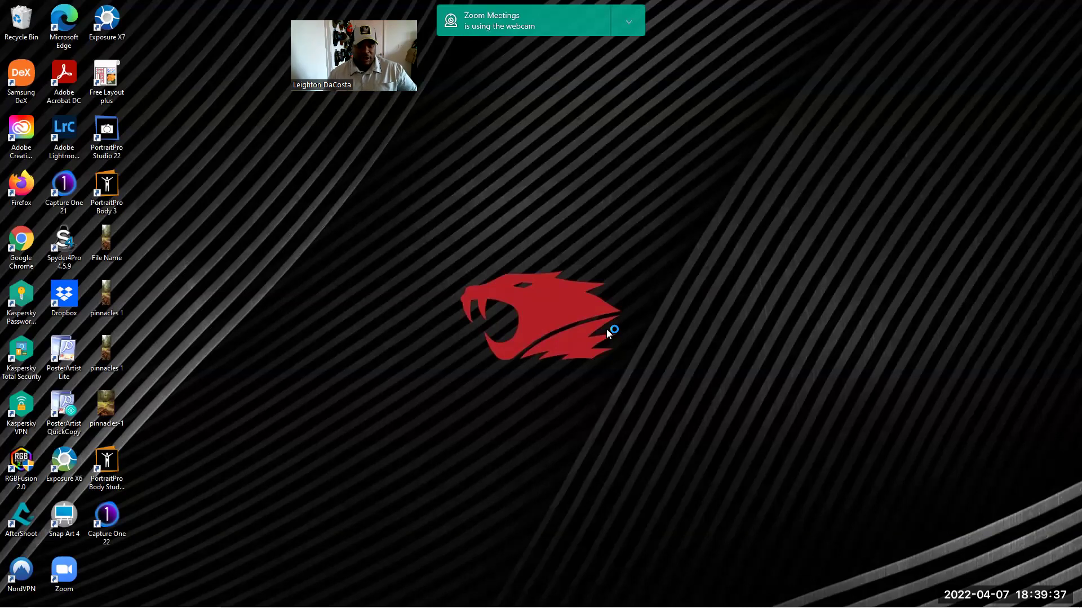
Bring up the Sprout Studio favorites gallery, scroll through it, then minimize it to reveal Lightroom
mouse_move(530, 606)
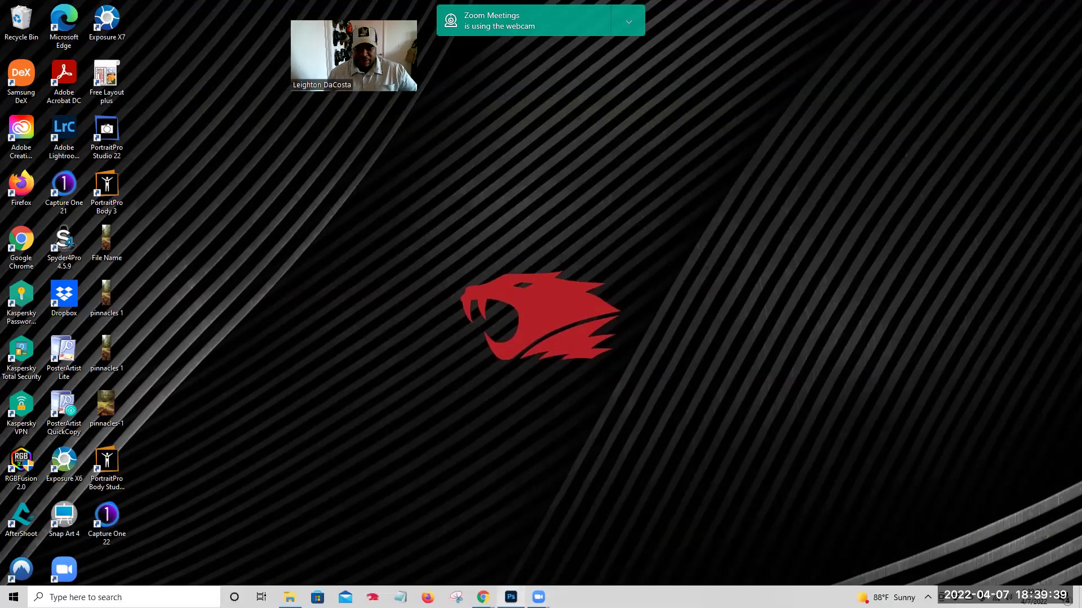
mouse_move(483, 597)
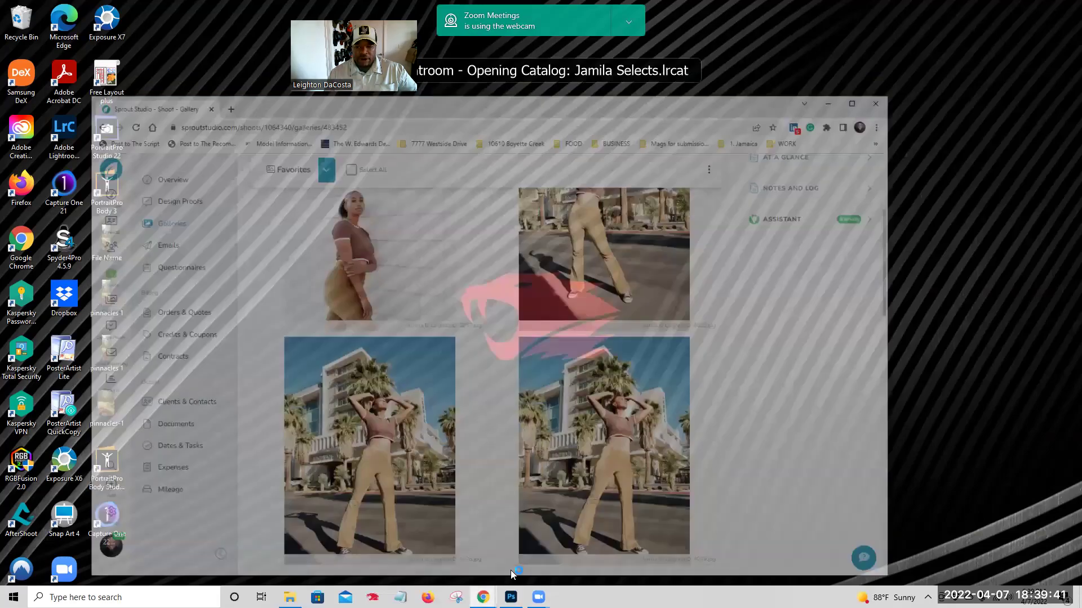
left_click(513, 570)
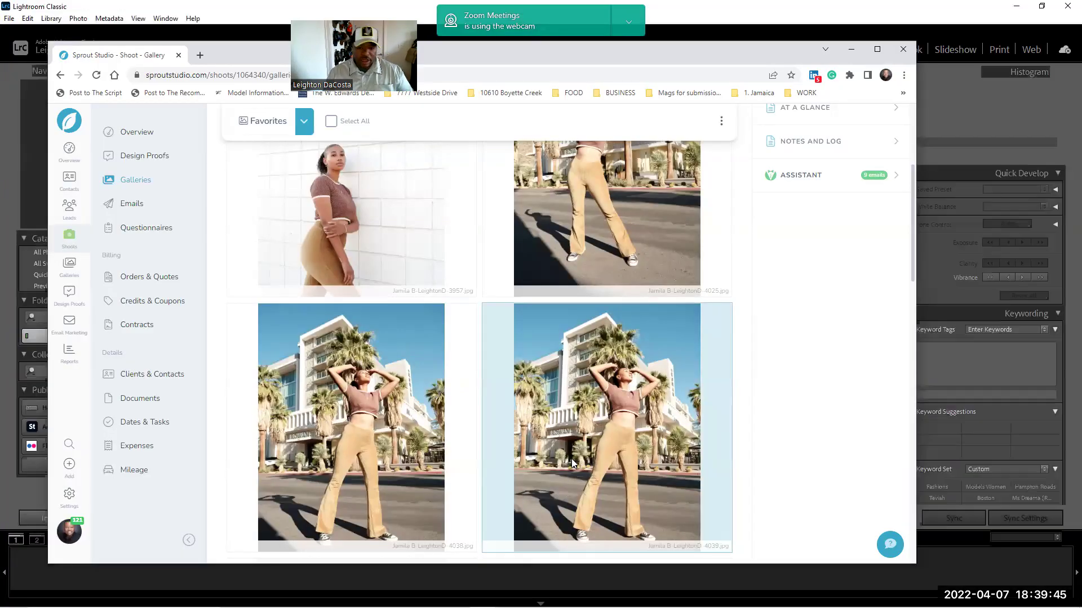
scroll(575, 457, "up", 2)
scroll(577, 449, "up", 3)
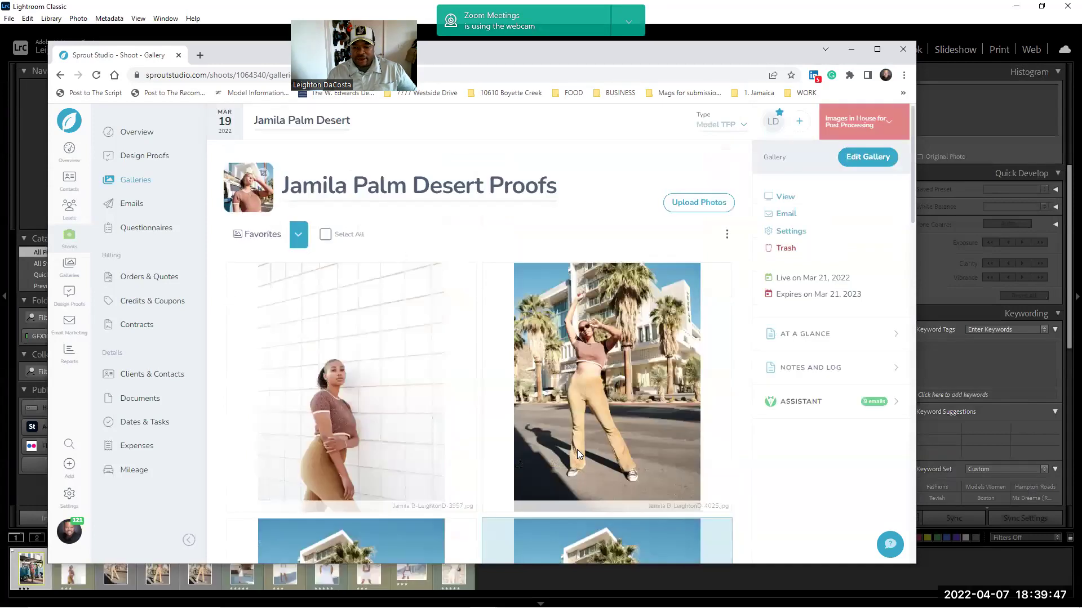
scroll(576, 449, "down", 8)
scroll(577, 452, "down", 6)
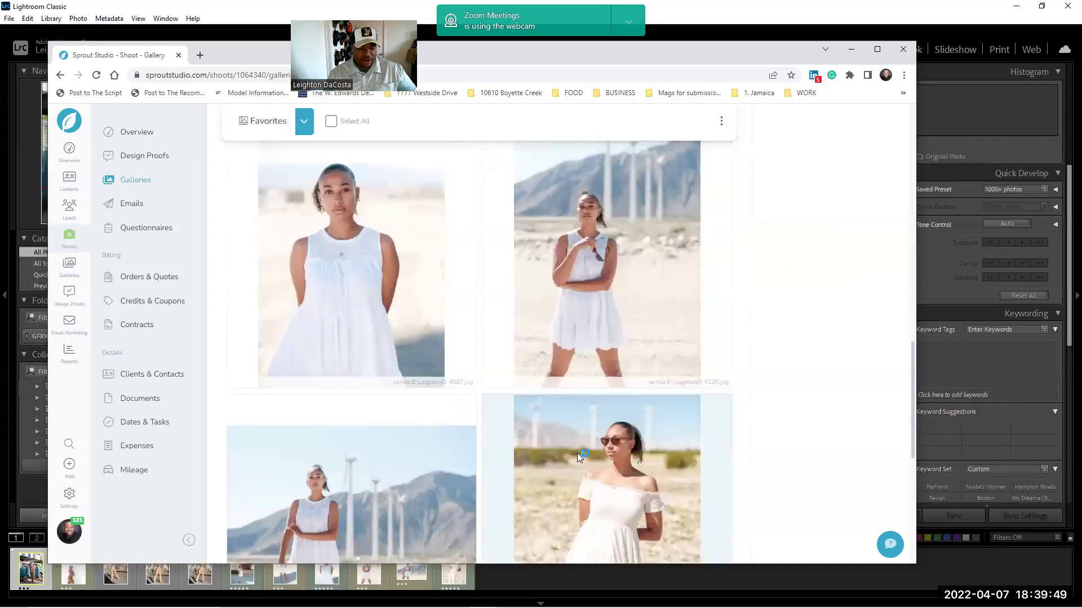
scroll(577, 456, "down", 4)
scroll(577, 458, "up", 3)
scroll(626, 371, "up", 3)
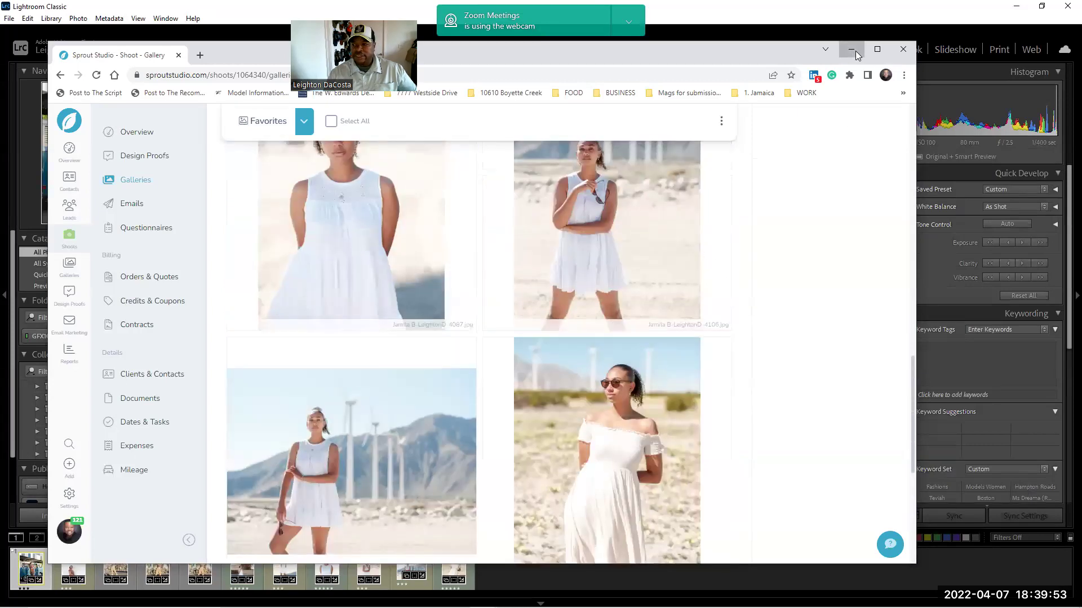
left_click(853, 50)
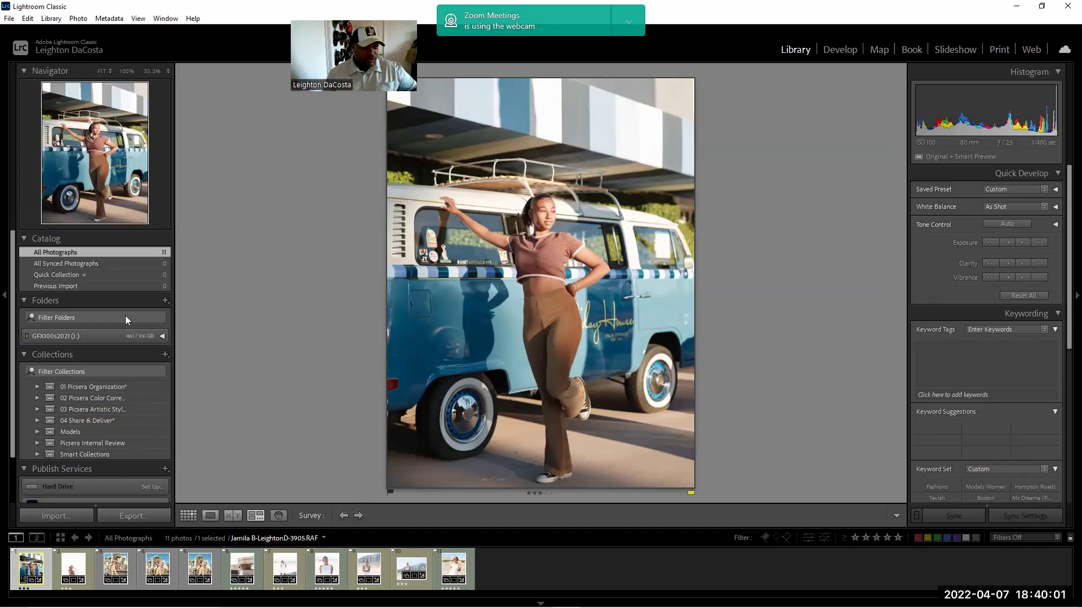
Select palm-tree hotel frame 4038.RAF and open it in the Develop module
left_click(174, 573)
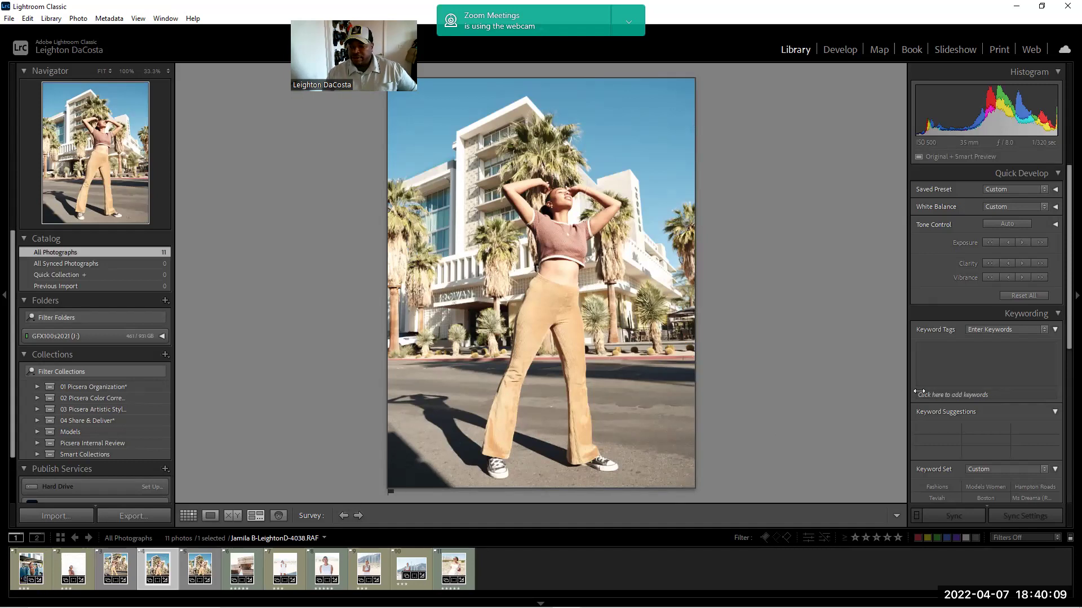
left_click(833, 50)
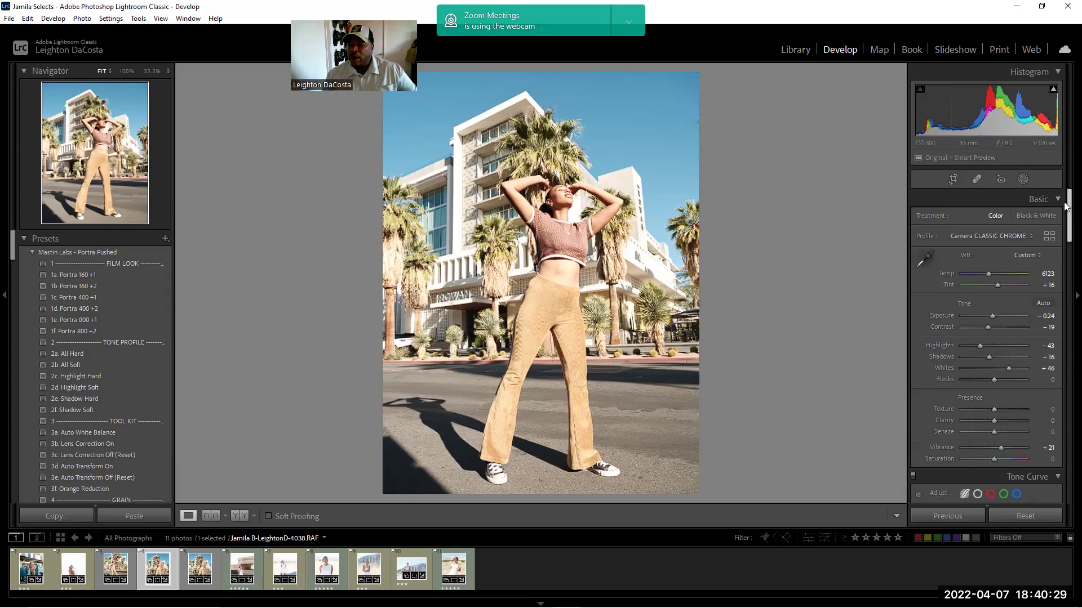
left_click_drag(1065, 218, 1065, 242)
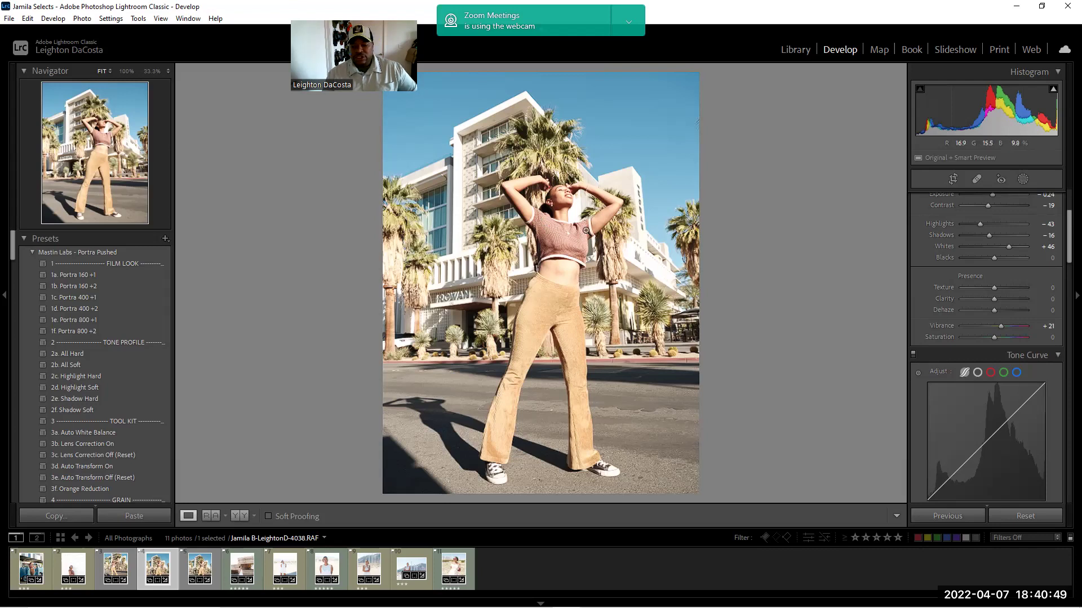
left_click(556, 229)
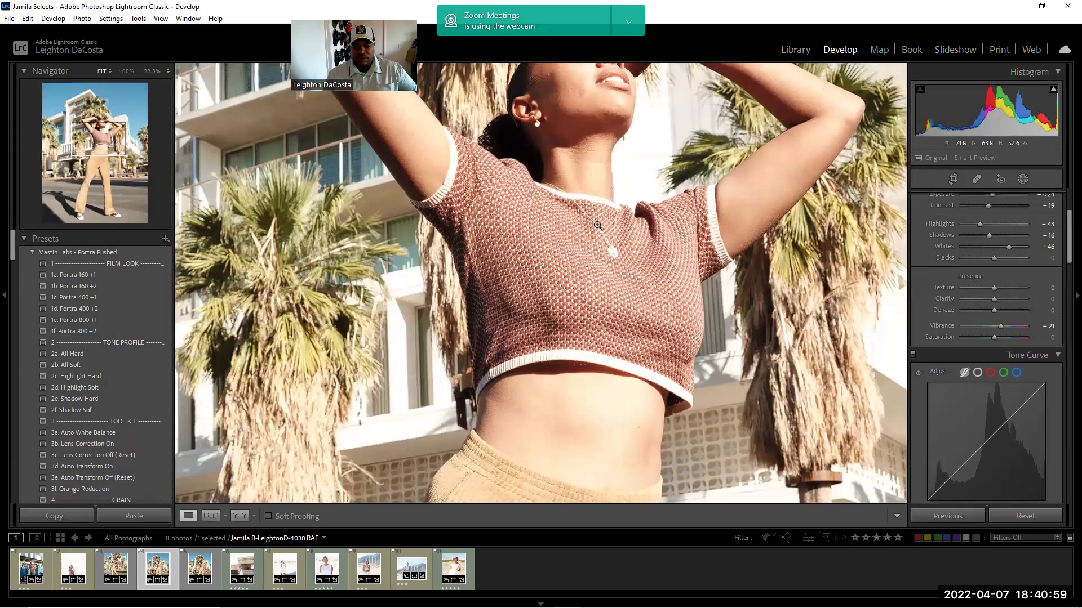
left_click(598, 227)
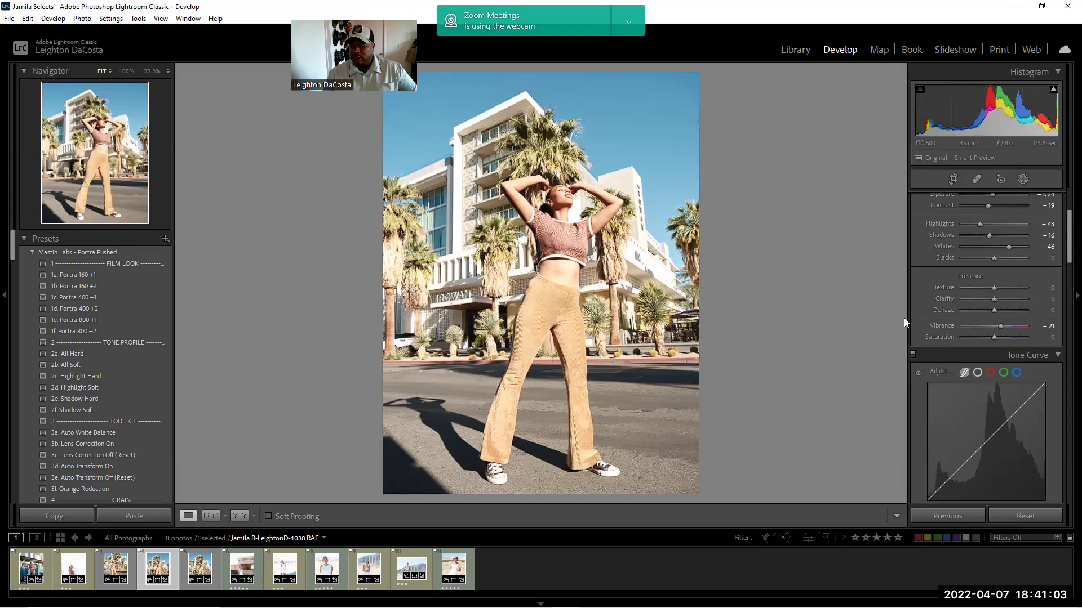
scroll(907, 324, "down", 15)
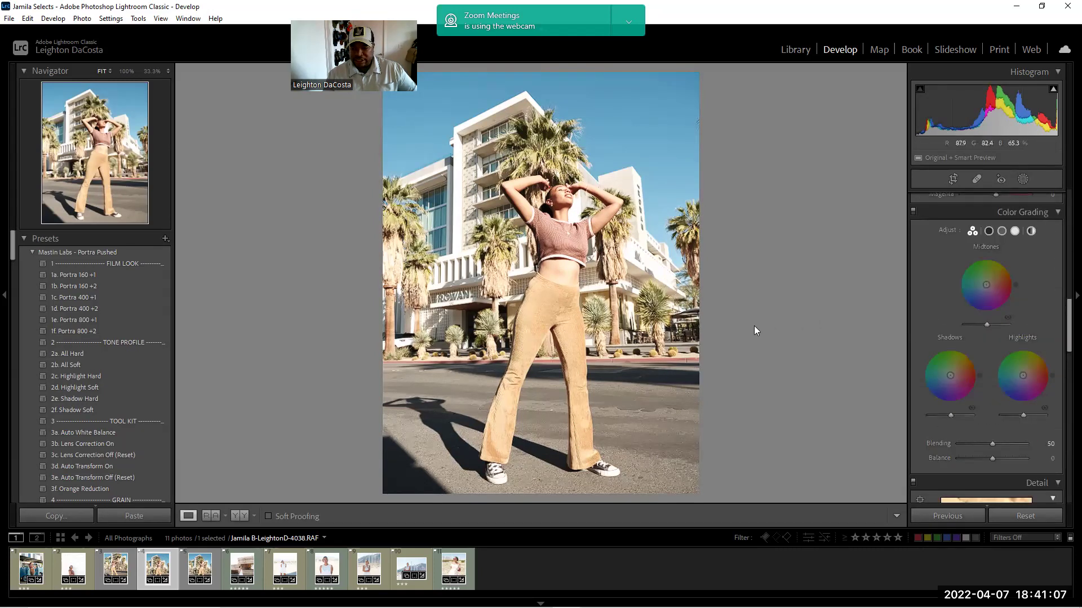
scroll(917, 315, "down", 8)
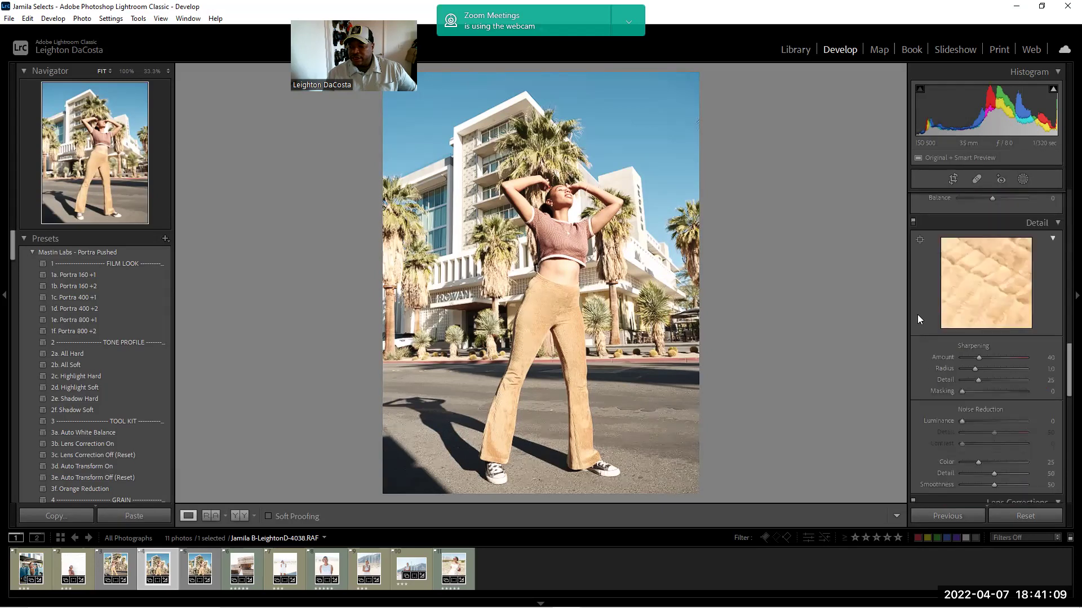
scroll(917, 315, "down", 5)
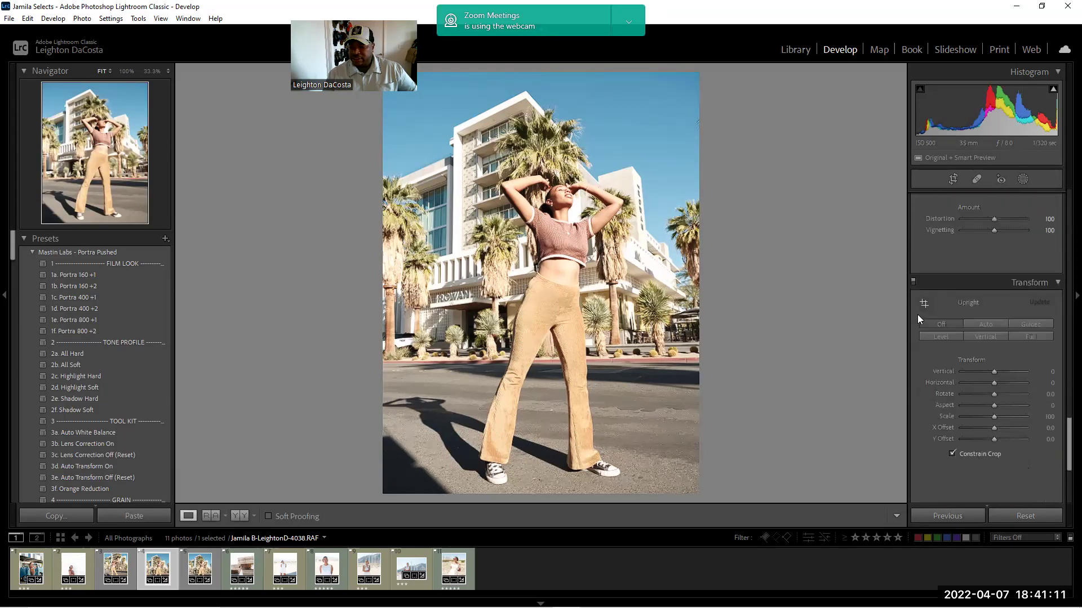
scroll(917, 315, "up", 2)
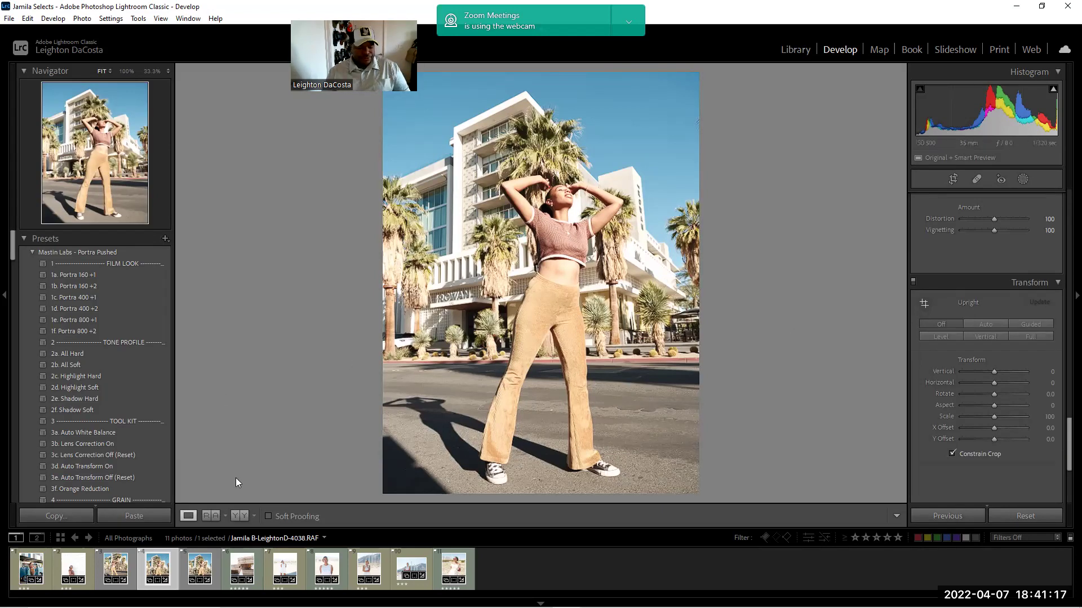
Apply Upright Vertical to shot 4039 to straighten the building's vertical lines
left_click(216, 554)
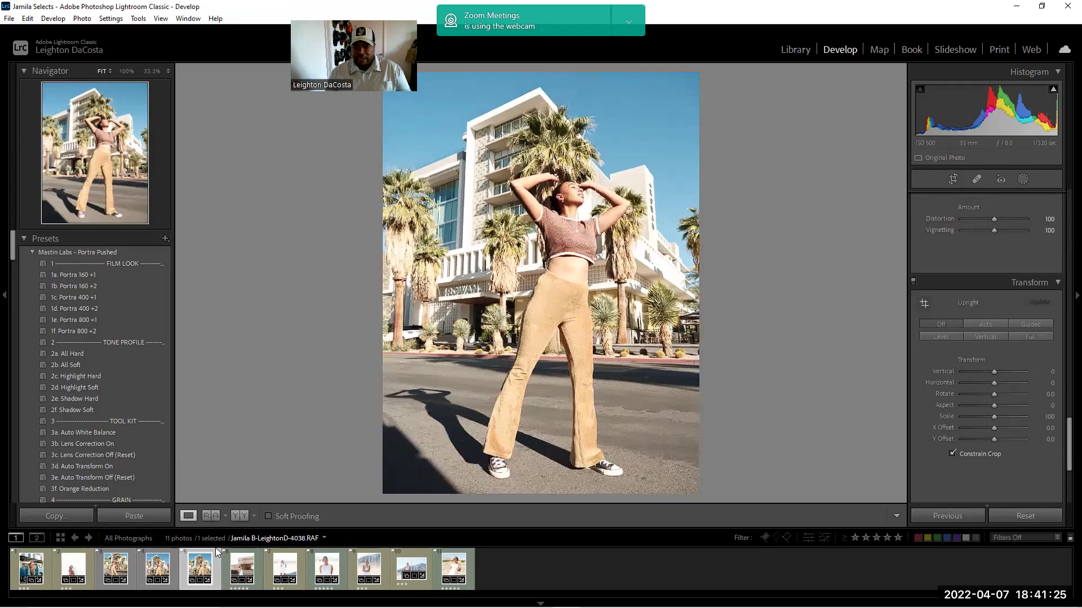
key("Left")
key("Right")
left_click(993, 334)
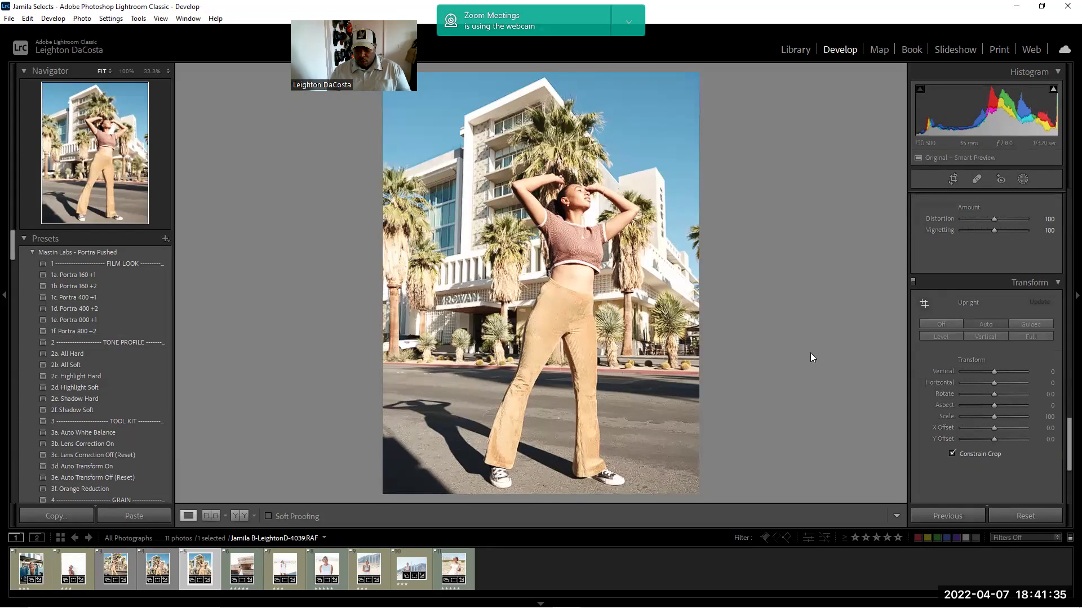
Try Upright Auto on shot 4038, then undo it and return to 4039
key("Left")
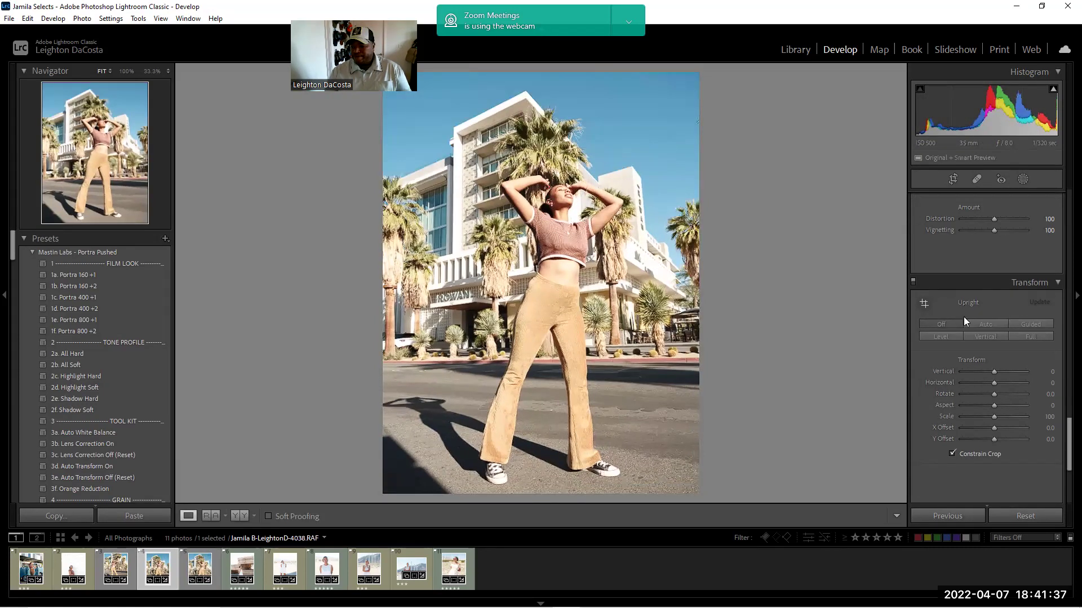
left_click(972, 321)
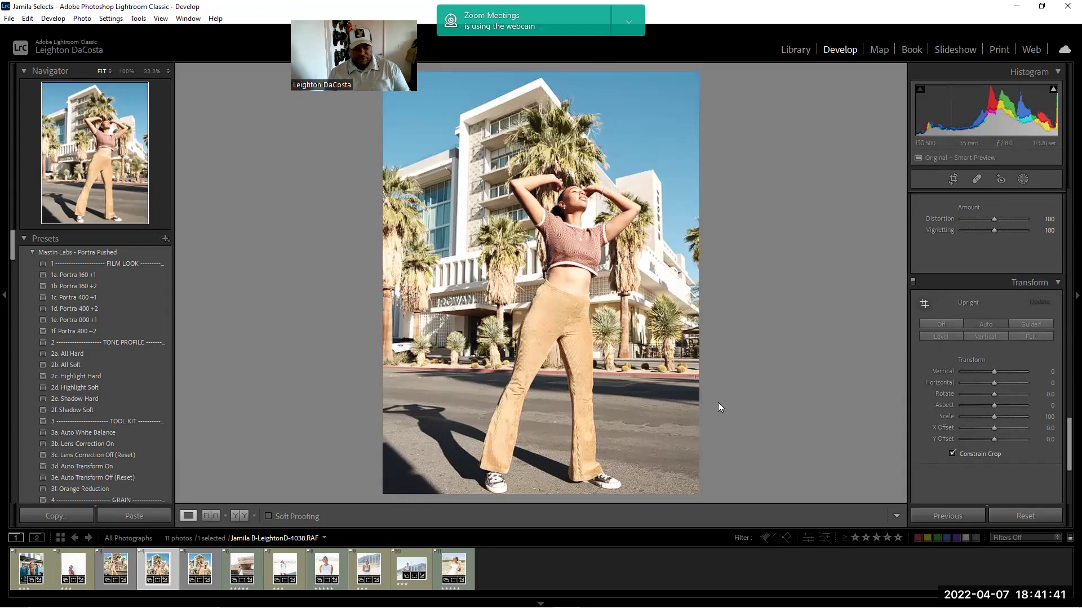
key("ctrl+z")
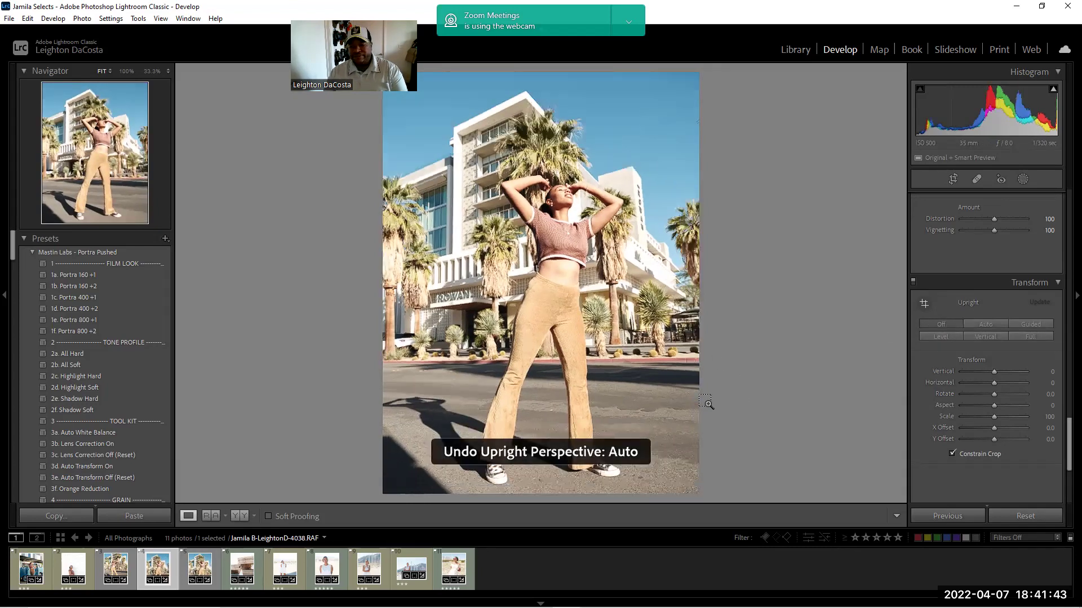
key("Right")
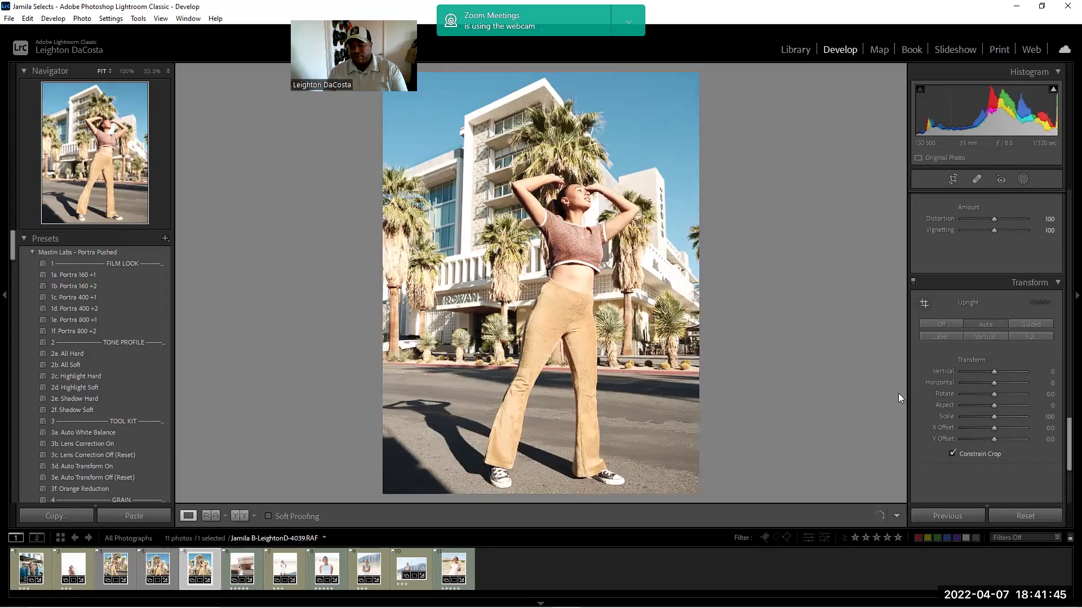
key("ctrl+z")
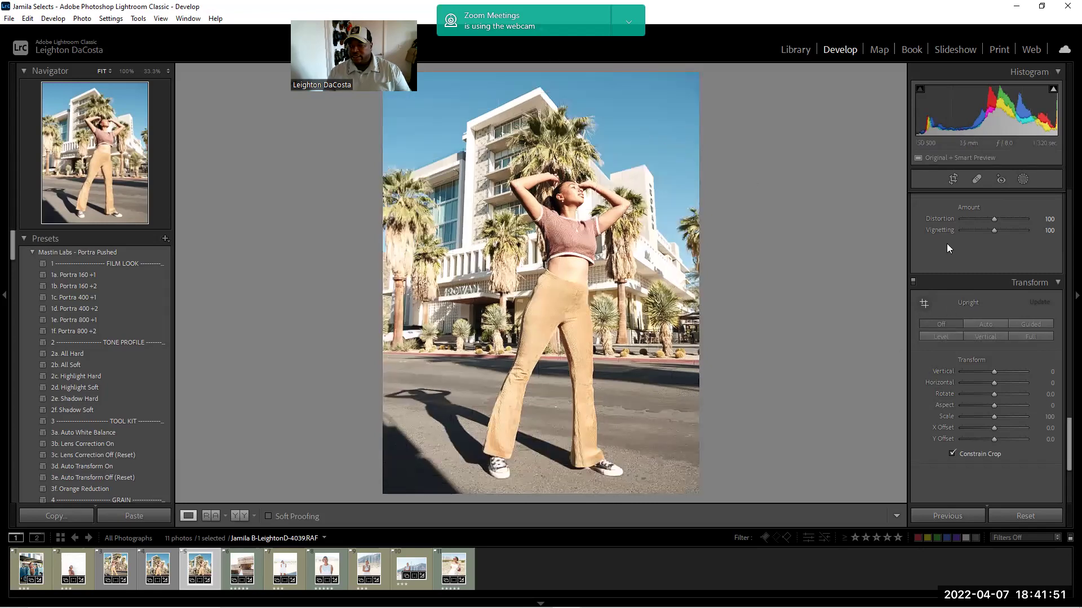
Rotate shot 4039 to about 2.27° with the crop overlay, then undo it
left_click(953, 179)
left_click_drag(814, 195, 813, 199)
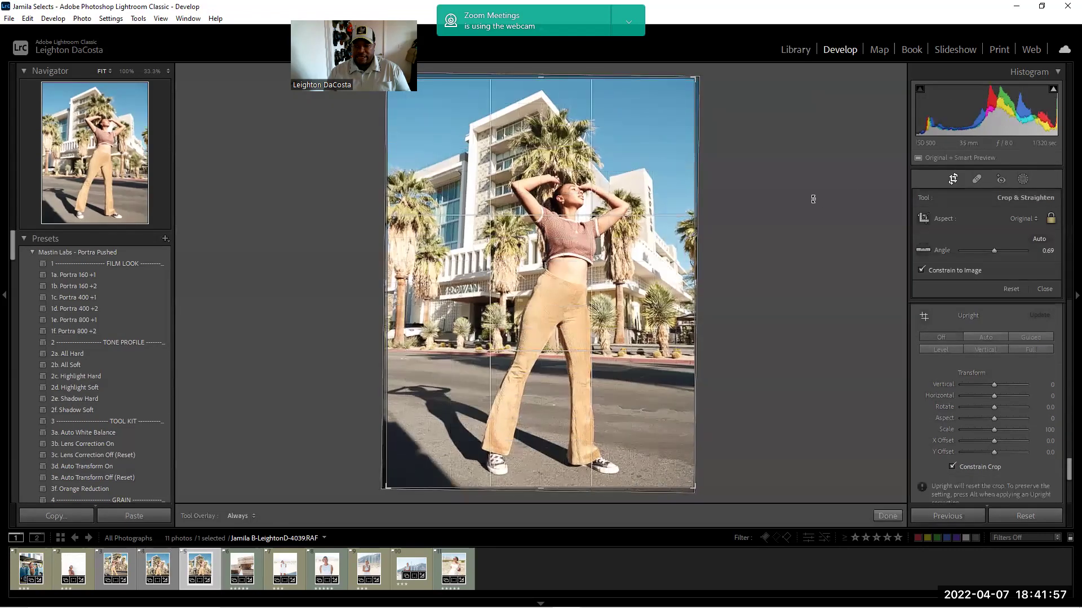
left_click_drag(802, 242, 805, 249)
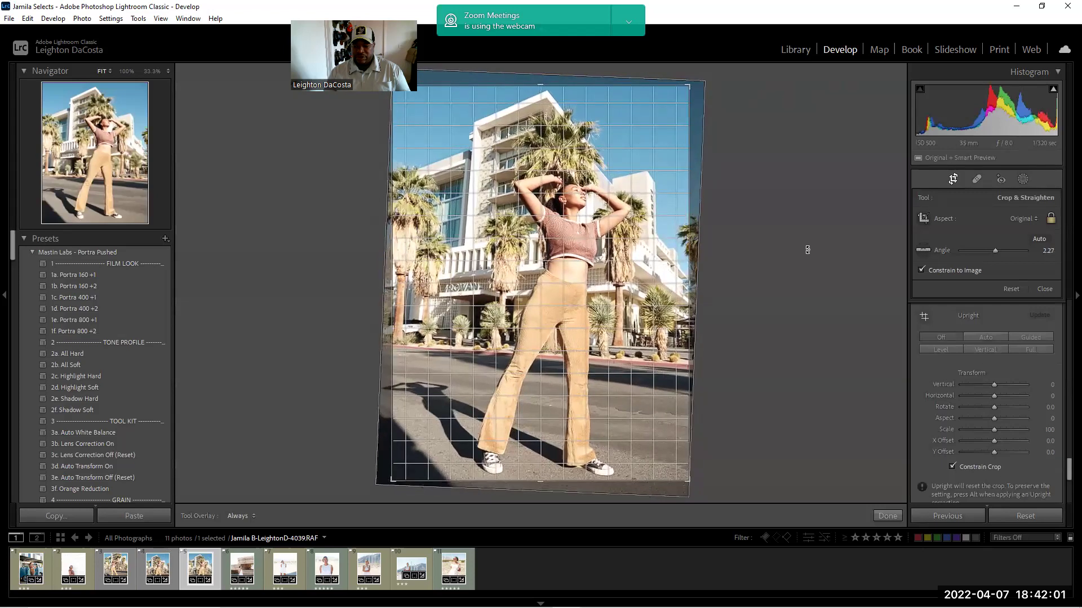
double_click(615, 243)
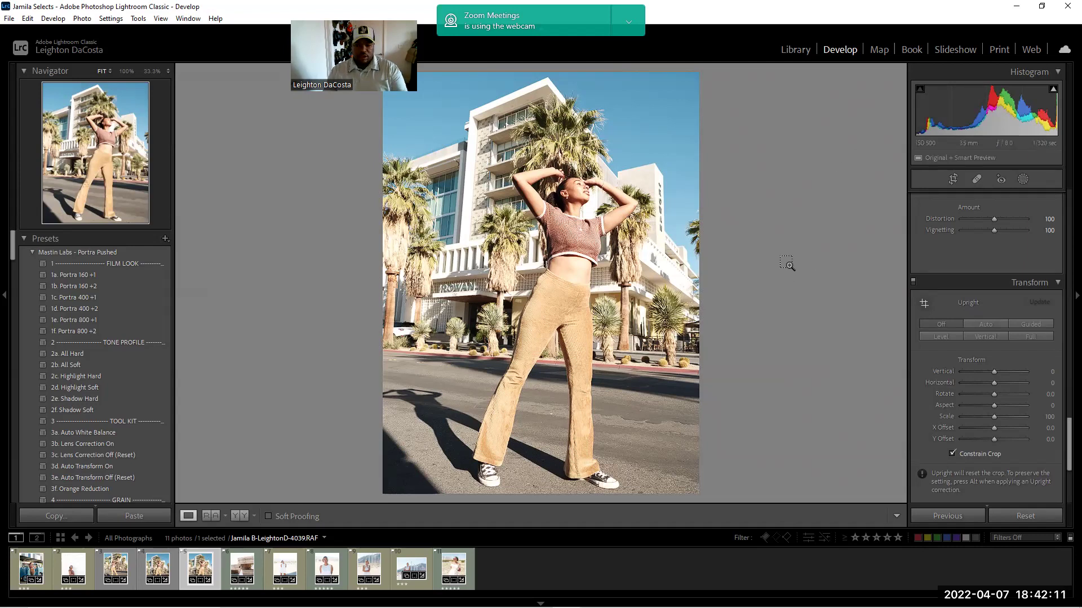
key("ctrl+z")
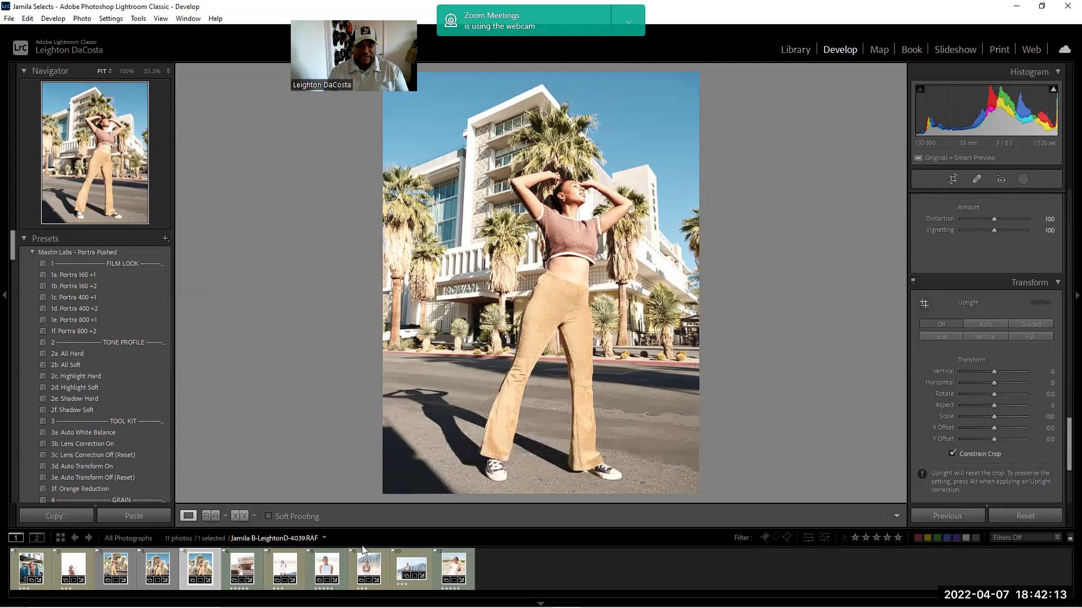
Level shot 4038 with a slight 0.78° rotation and apply the crop
left_click(167, 575)
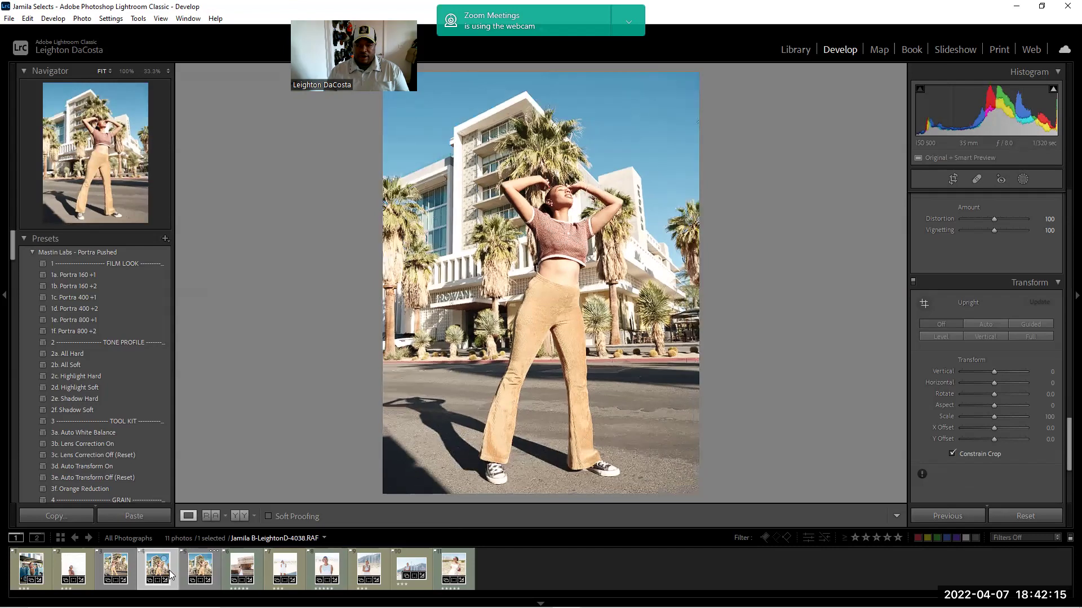
left_click(953, 179)
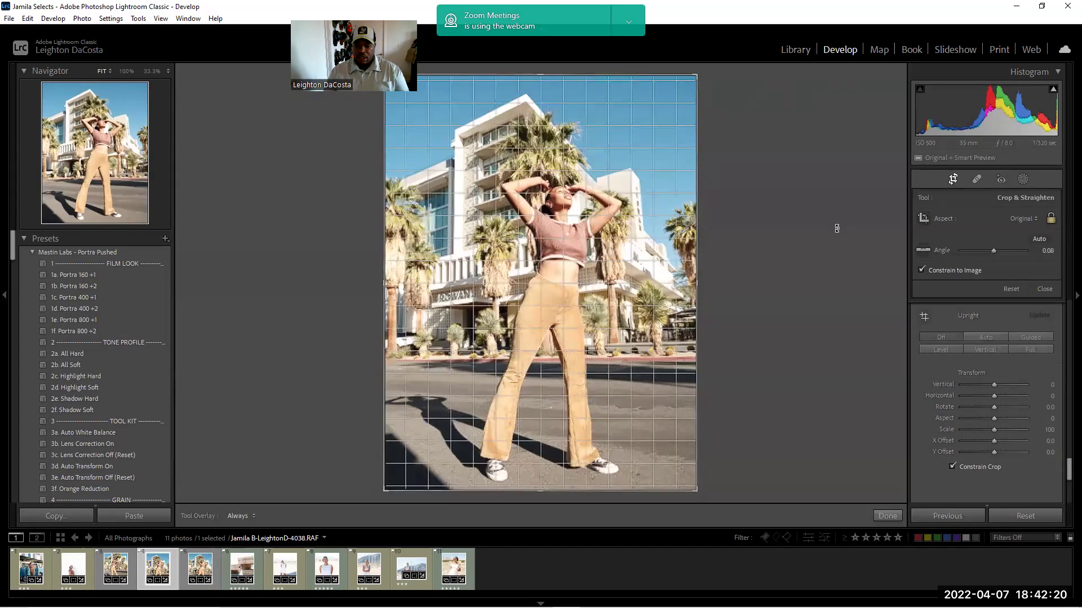
left_click_drag(836, 228, 837, 231)
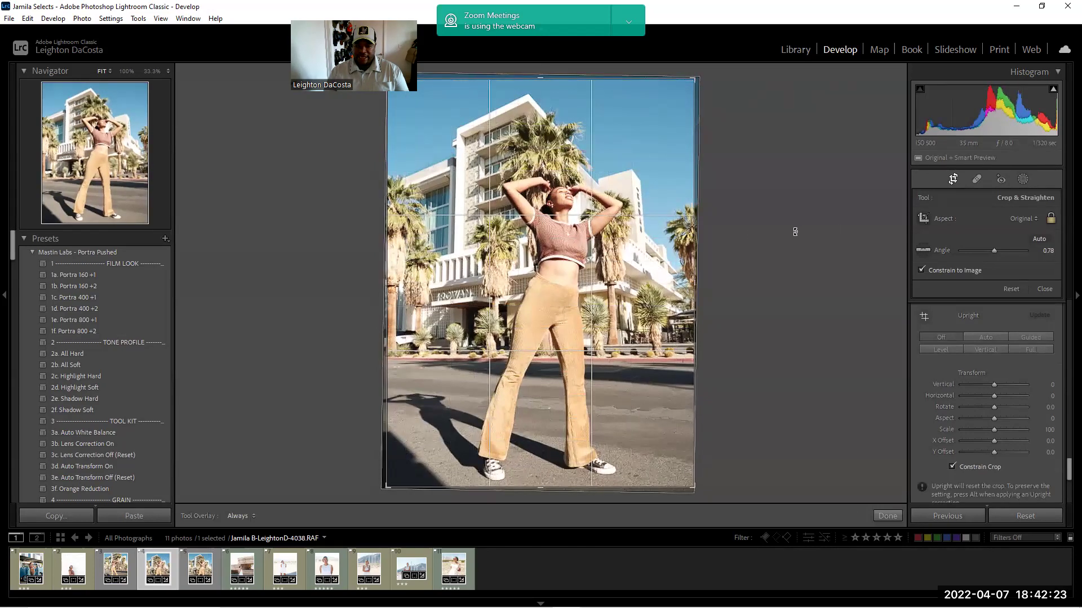
key("r")
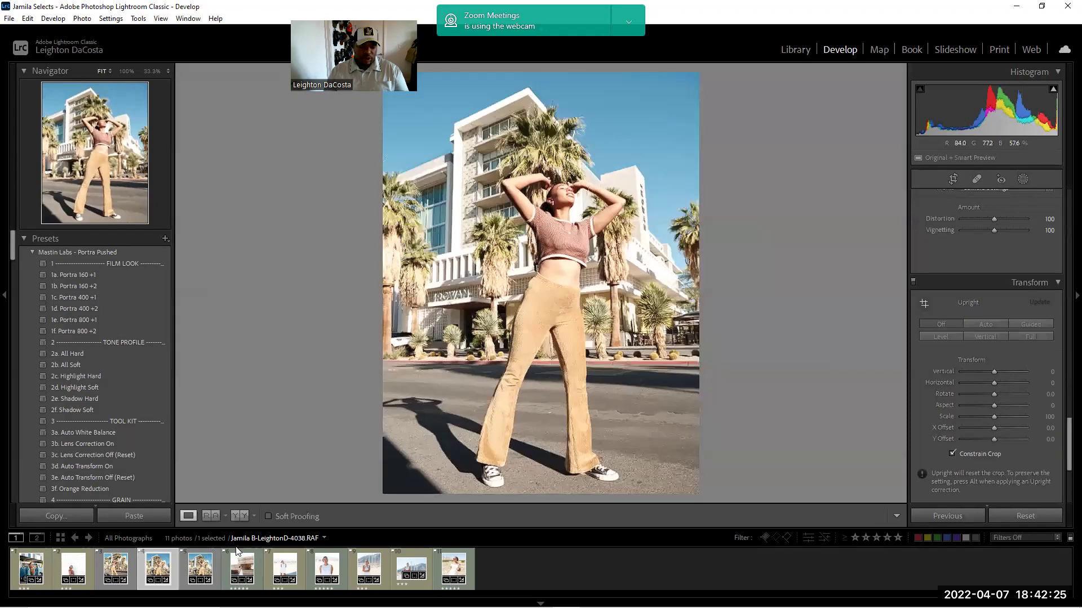
left_click(198, 568)
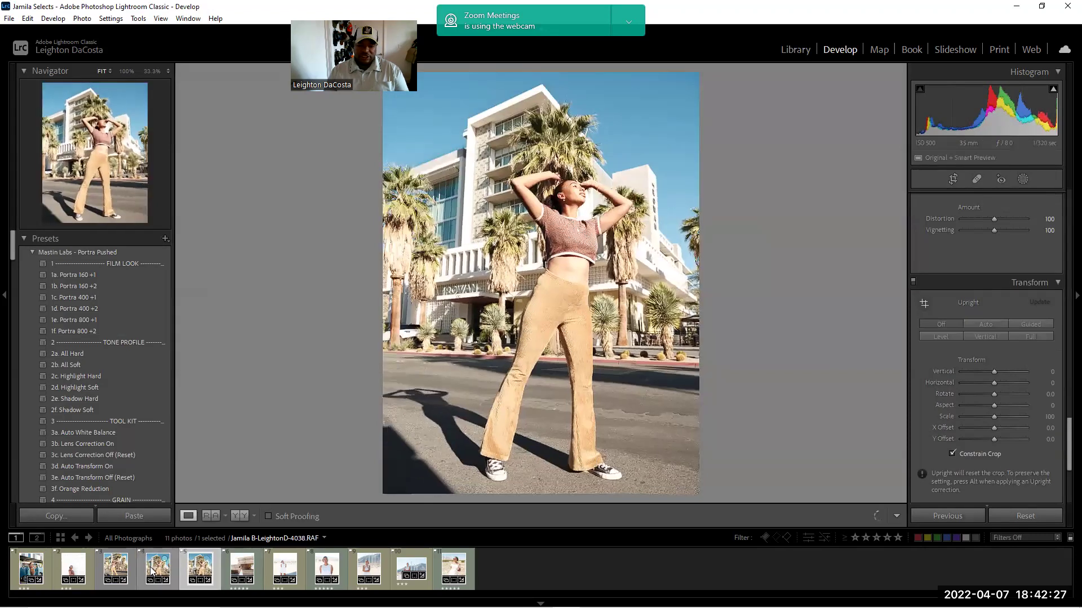
Apply automatic Upright perspective correction to the sunglasses shot
left_click(121, 570)
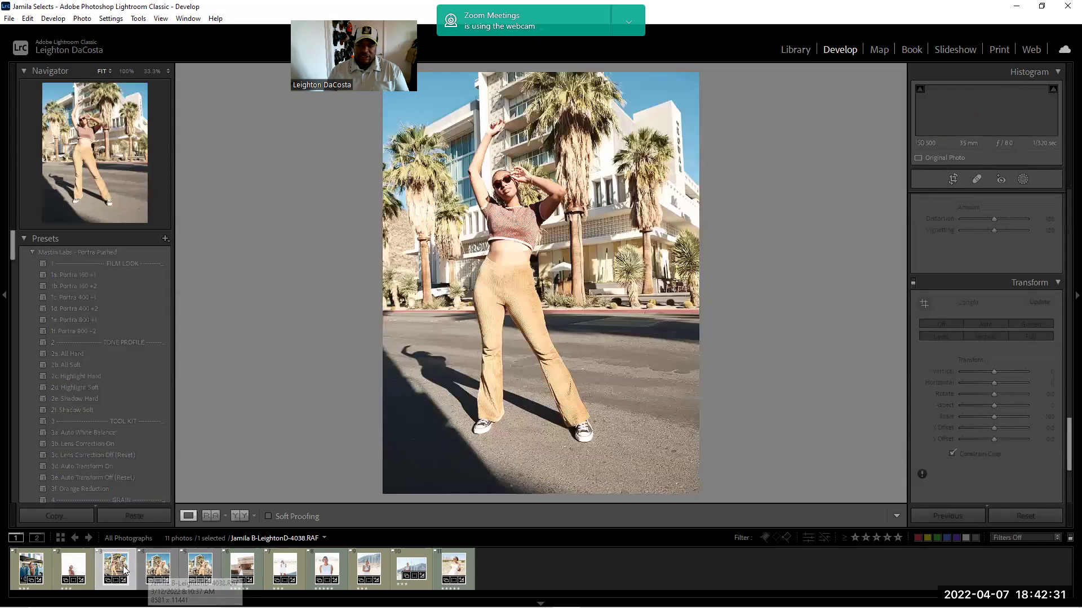
left_click(994, 326)
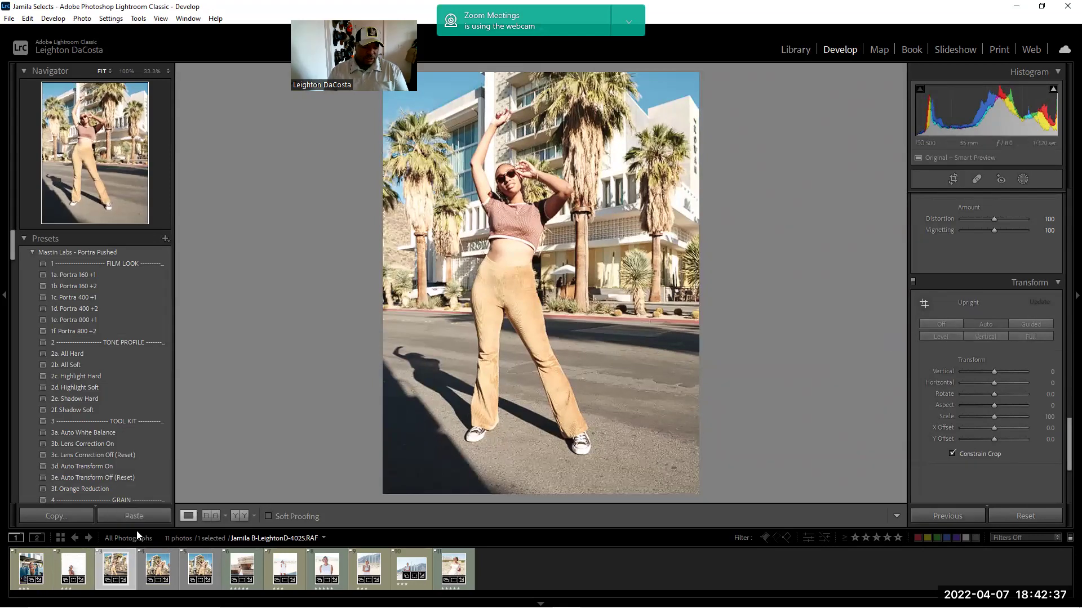
left_click(153, 569)
Straighten shot 4039 to -1.17° and compare it with the neighbouring shots
left_click(193, 569)
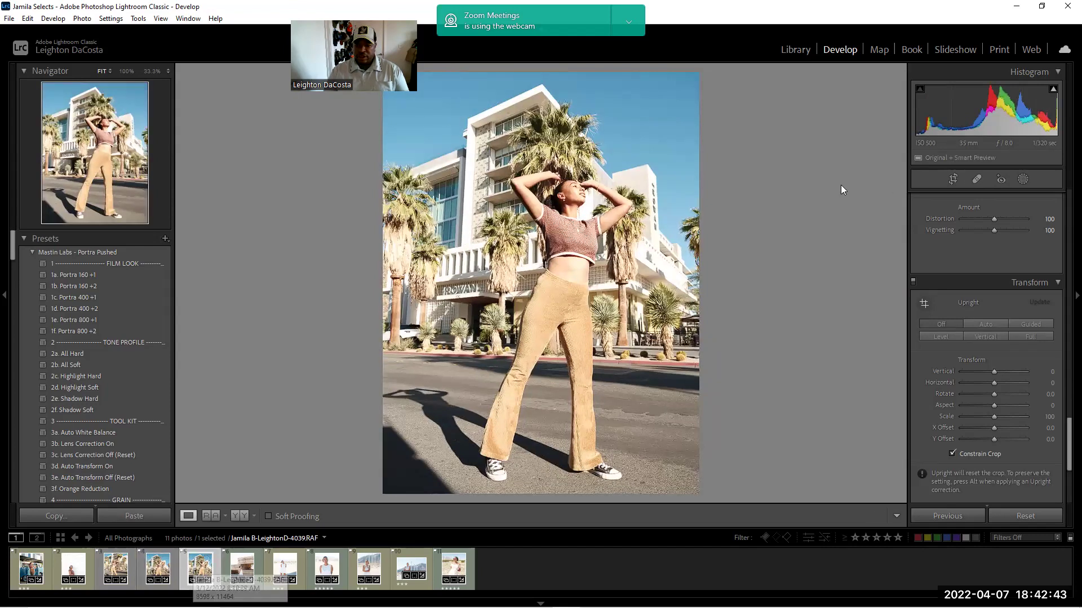
key("r")
left_click_drag(773, 244, 782, 235)
left_click(888, 516)
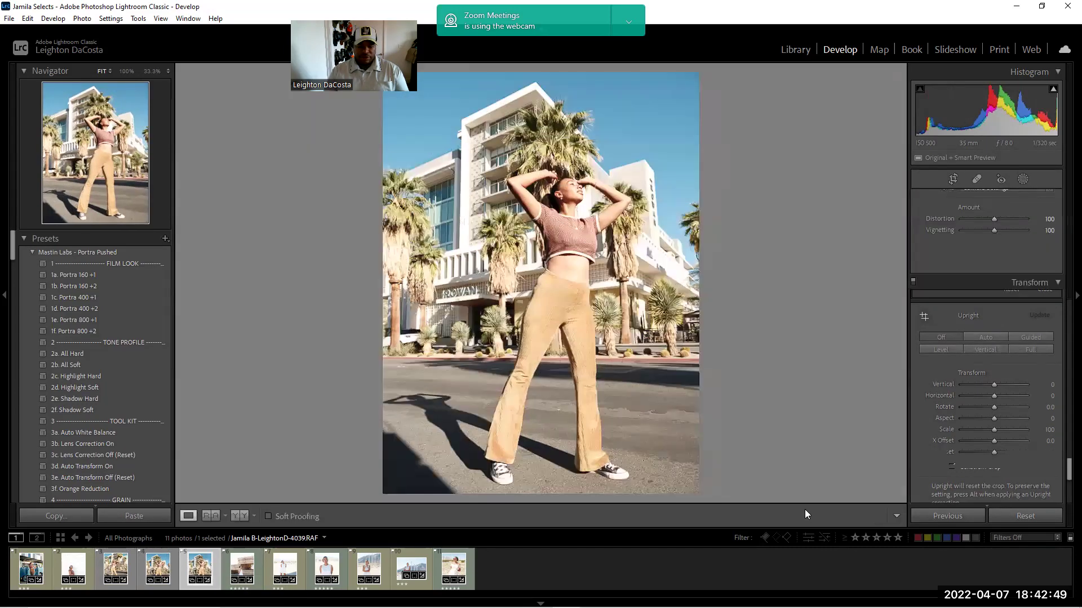
left_click(159, 564)
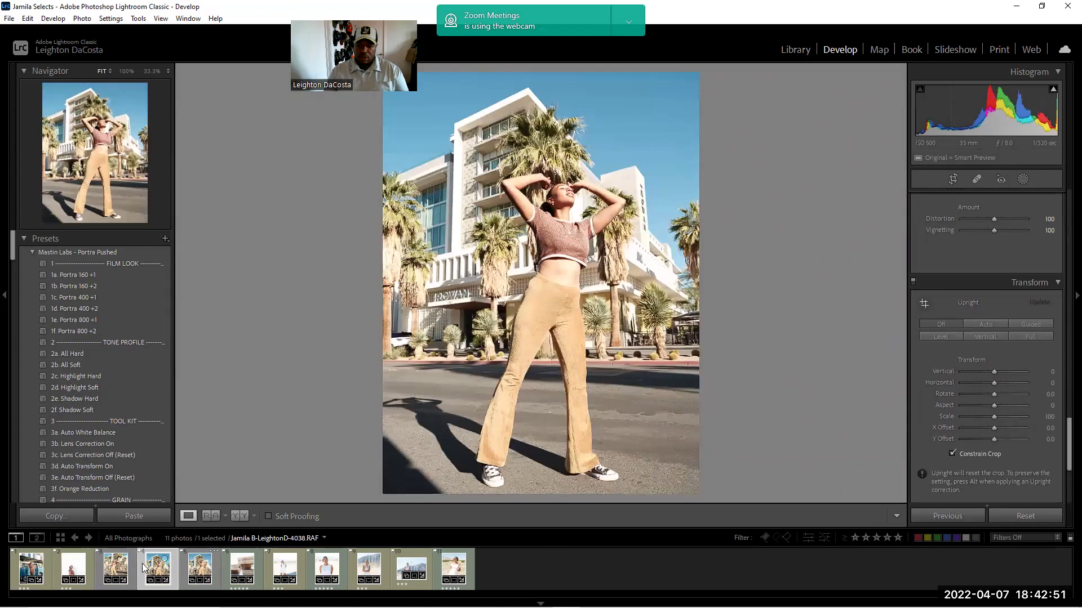
left_click(110, 568)
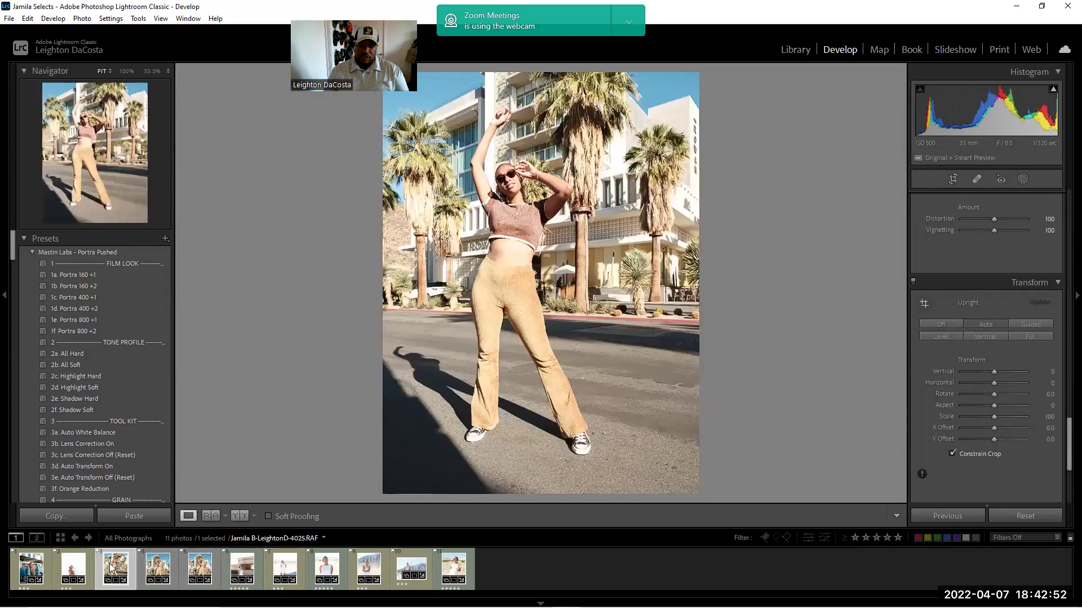
left_click(156, 567)
left_click(194, 568)
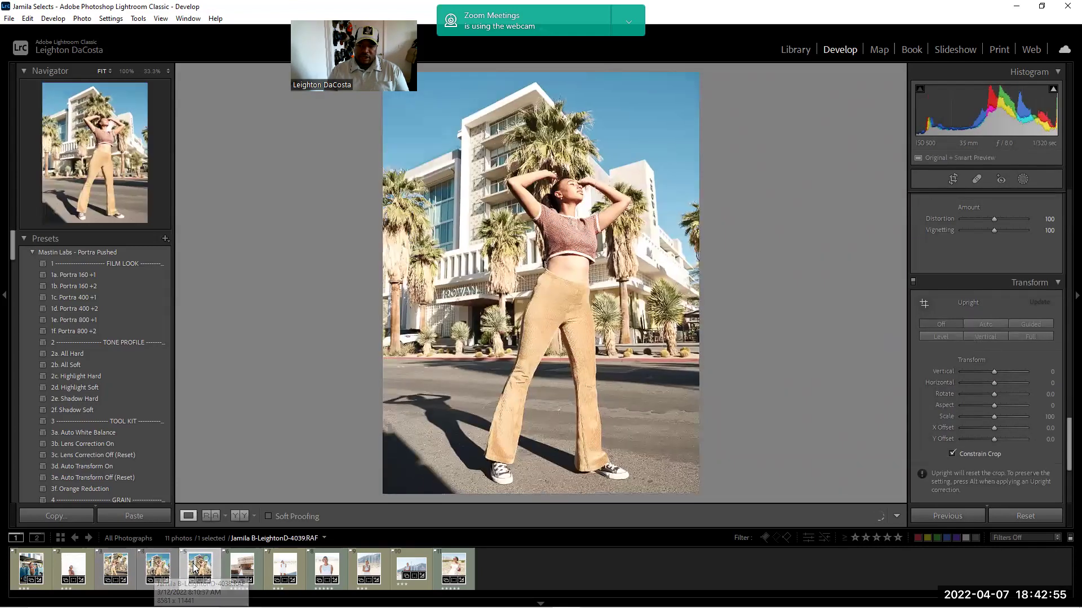
Tighten 4039's crop from the right edge and compare it against 4038
left_click(953, 179)
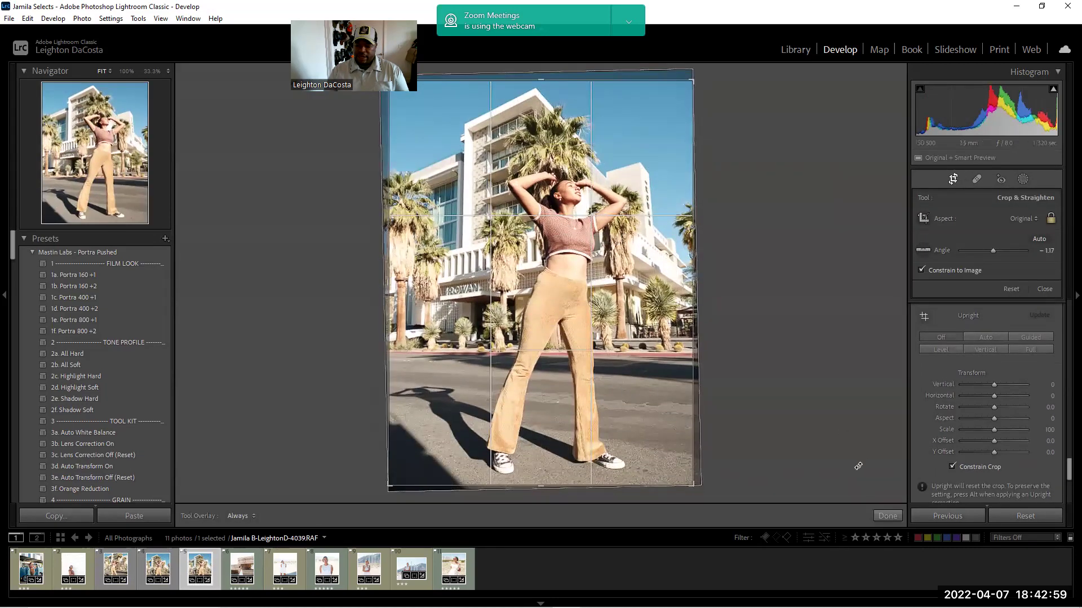
left_click(887, 516)
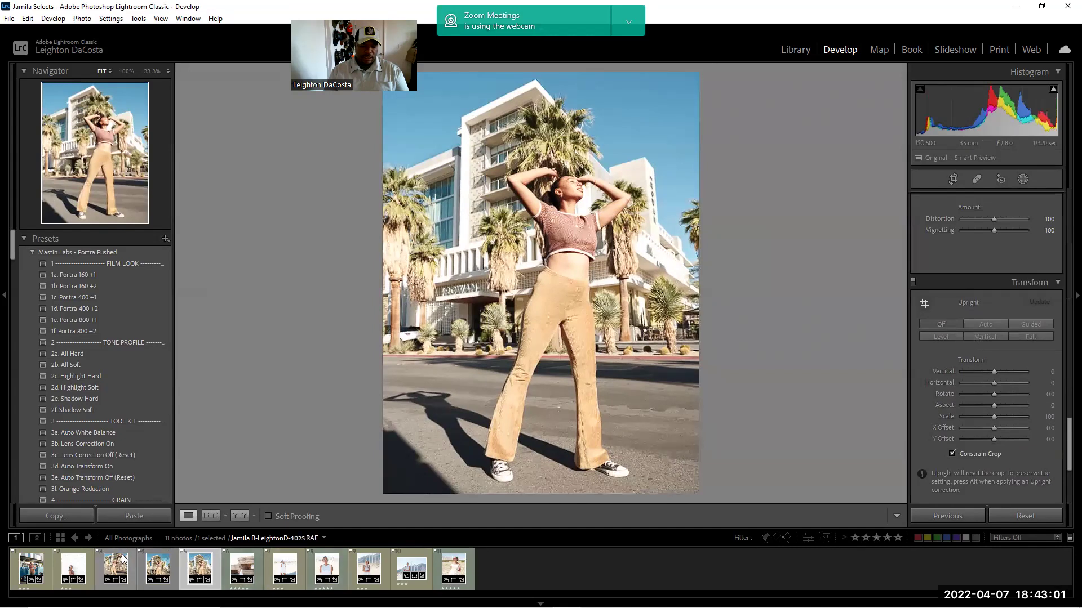
left_click(155, 570)
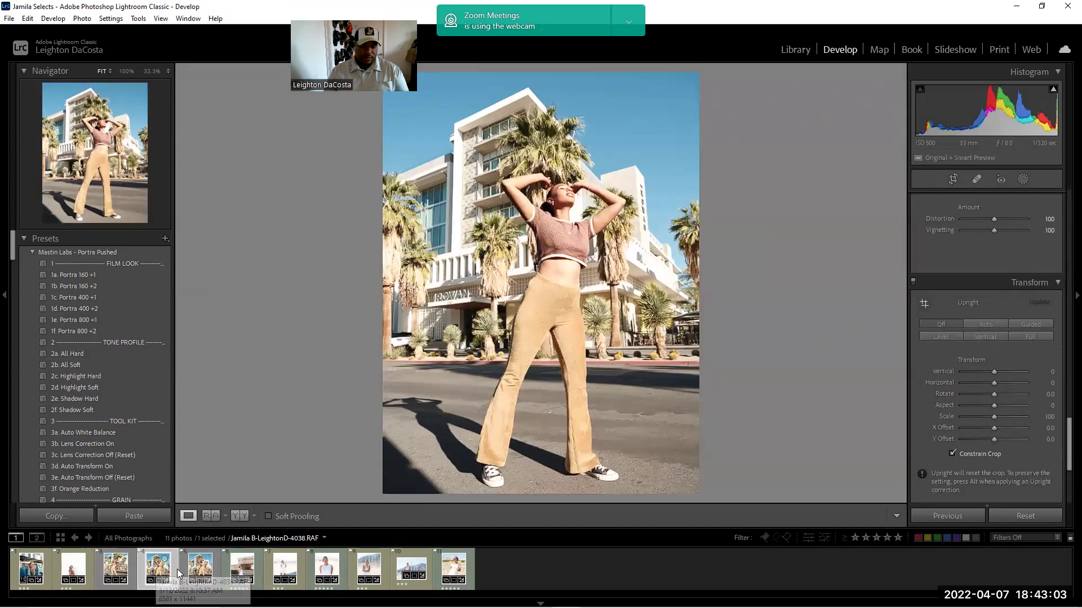
left_click(189, 572)
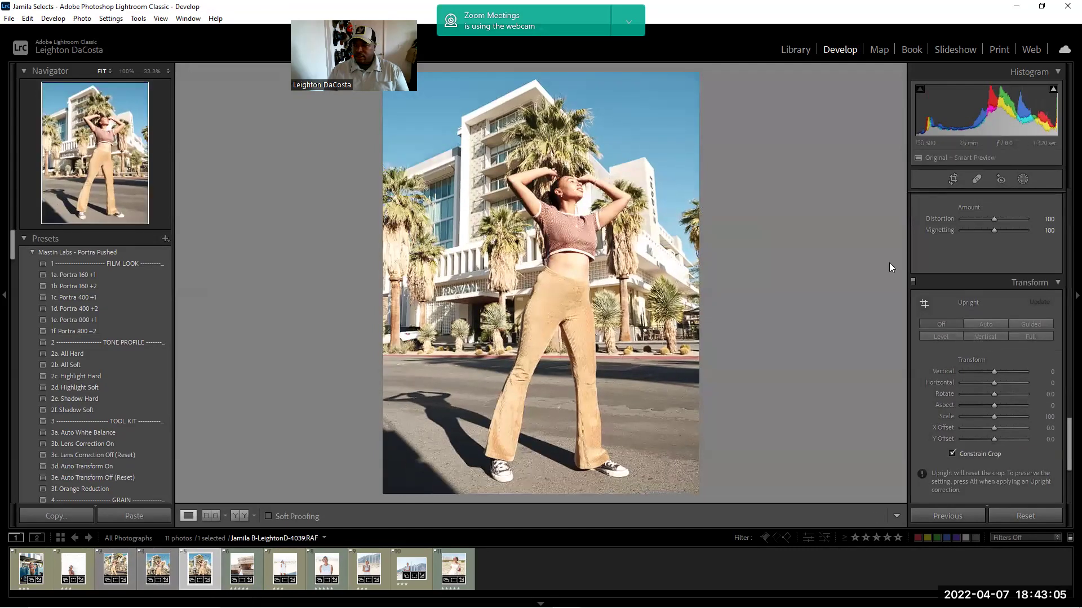
left_click(952, 179)
left_click_drag(690, 246, 676, 246)
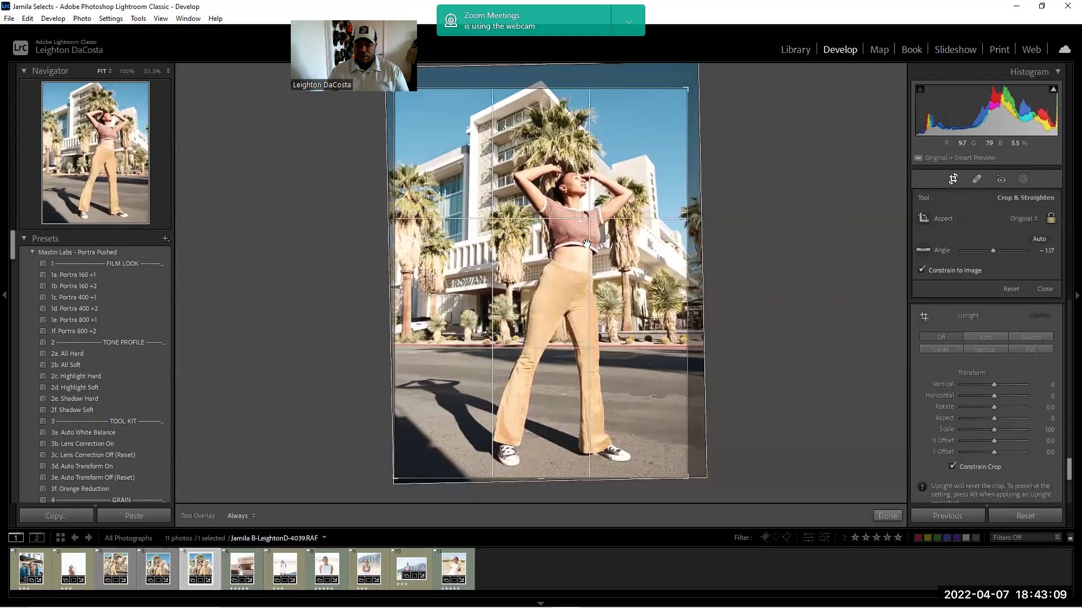
key("Return")
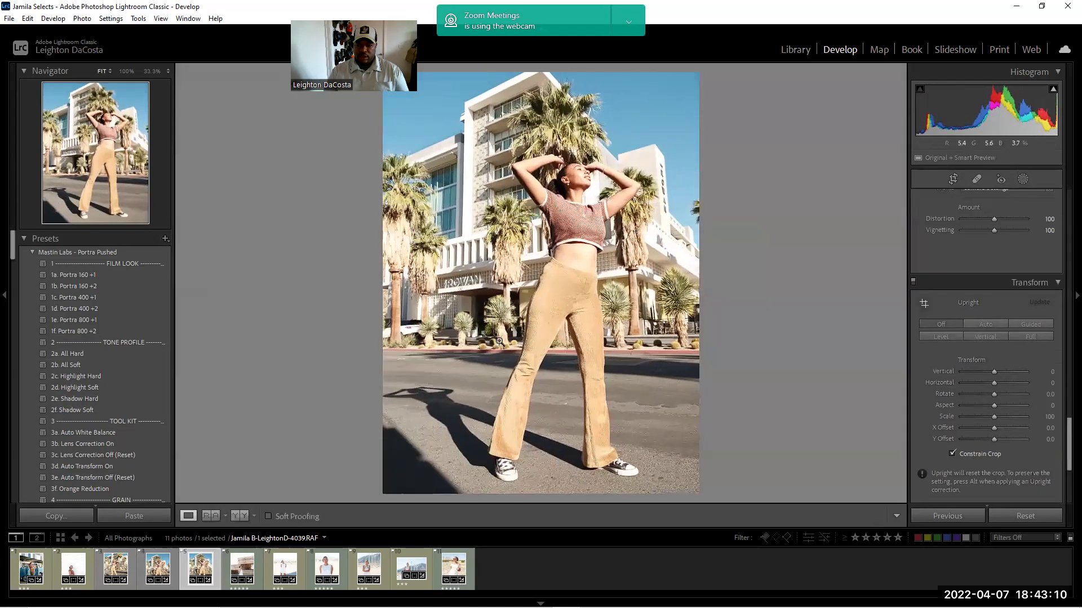
left_click(146, 566)
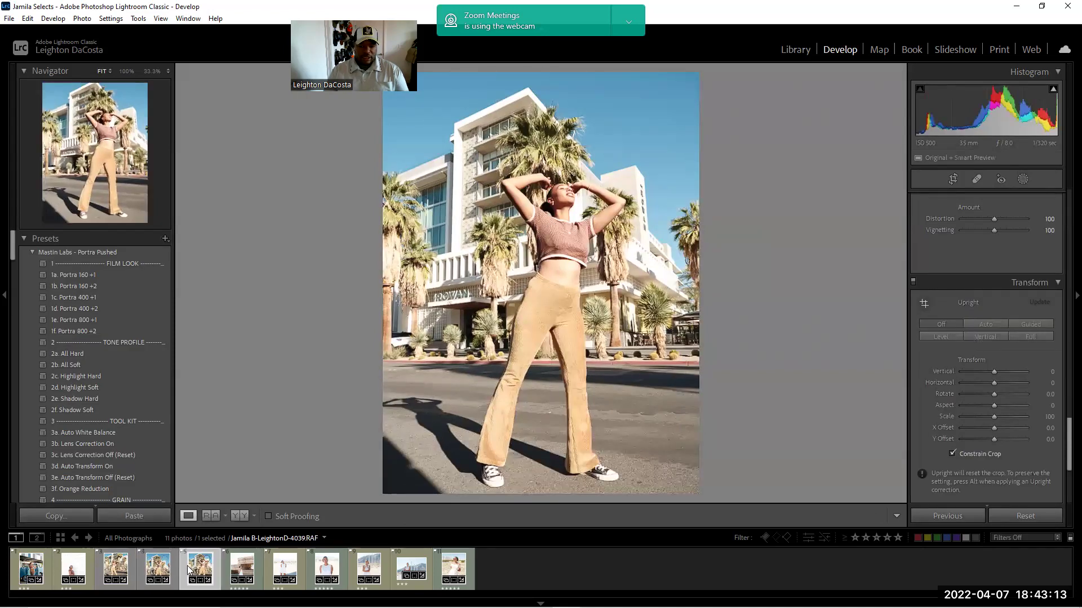
left_click(188, 565)
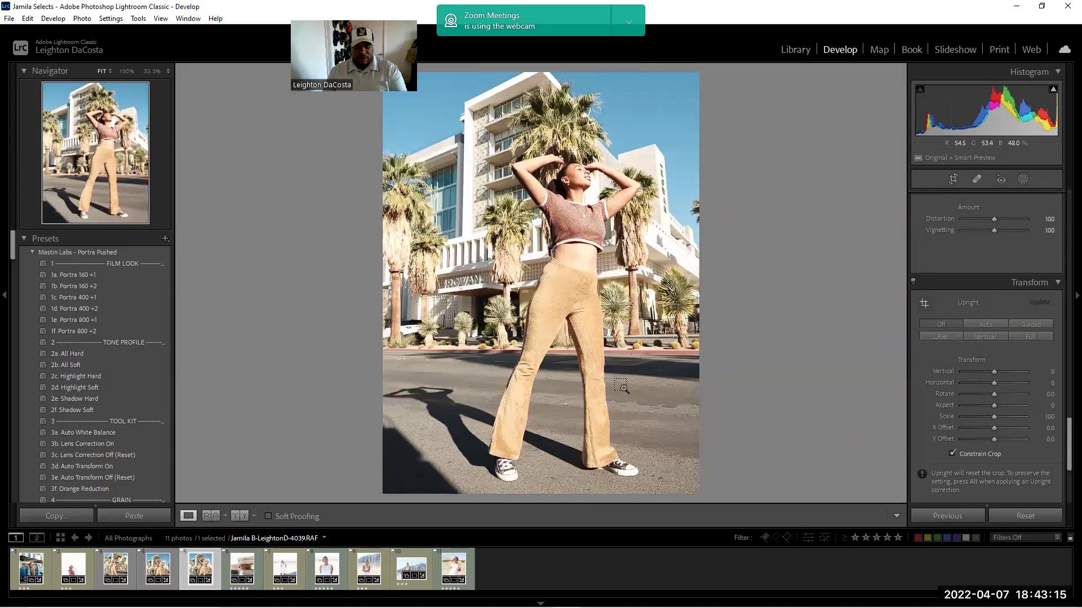
key("Left")
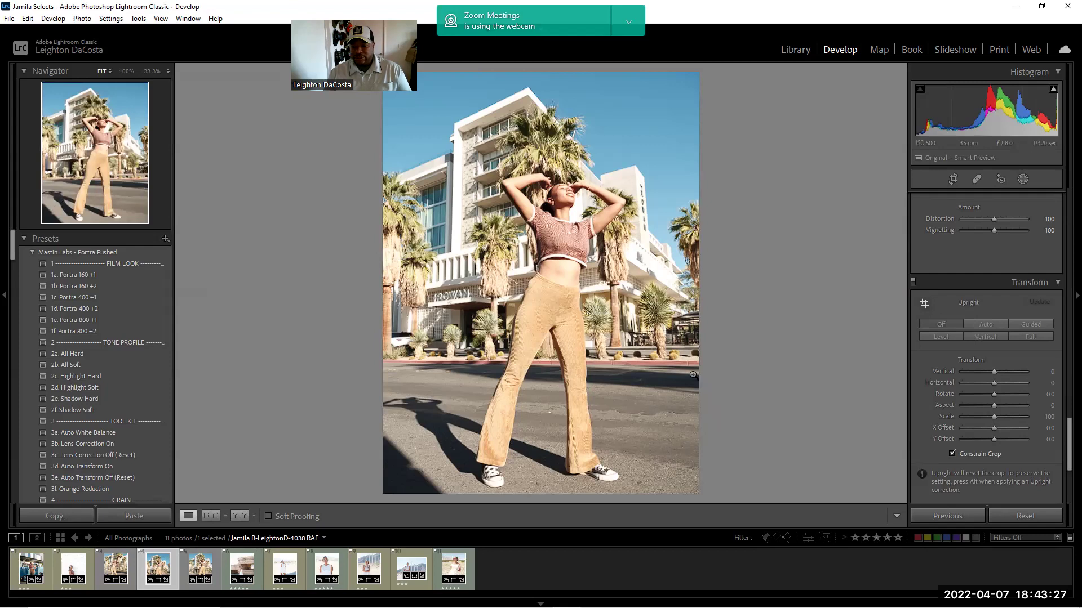
Raise Shadows on 4038 from -16 to +7 and zoom in to check the detail
scroll(1037, 263, "up", 5)
scroll(1036, 262, "up", 10)
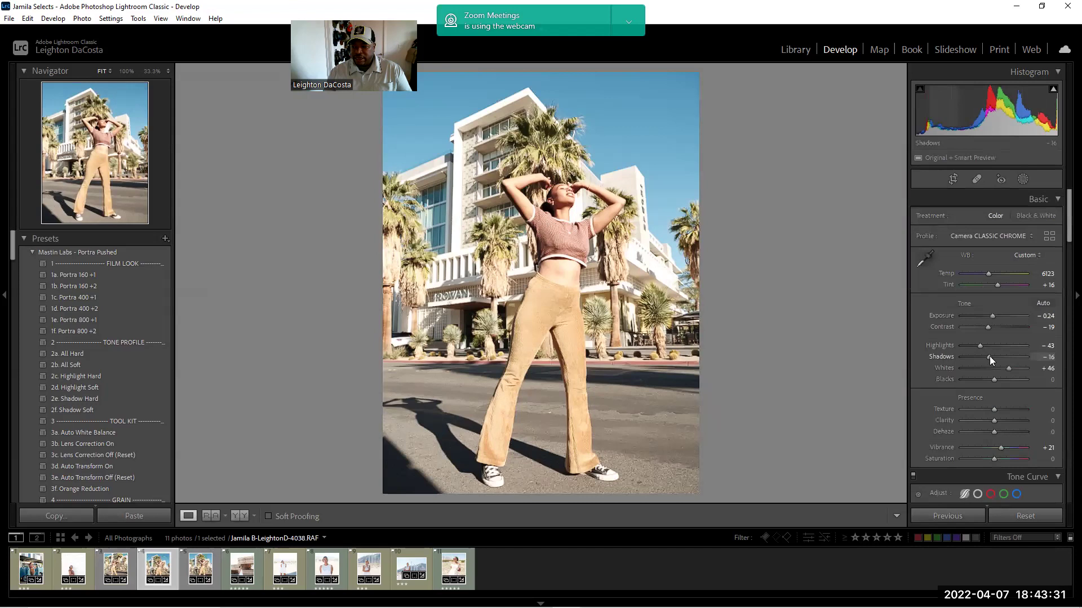
left_click_drag(989, 356, 997, 353)
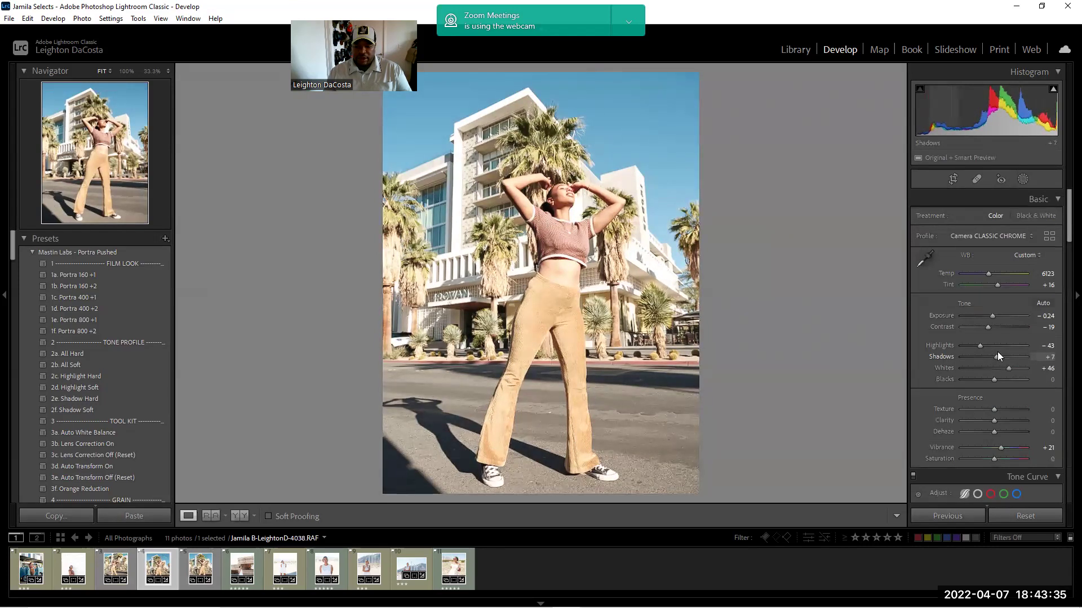
left_click(484, 230)
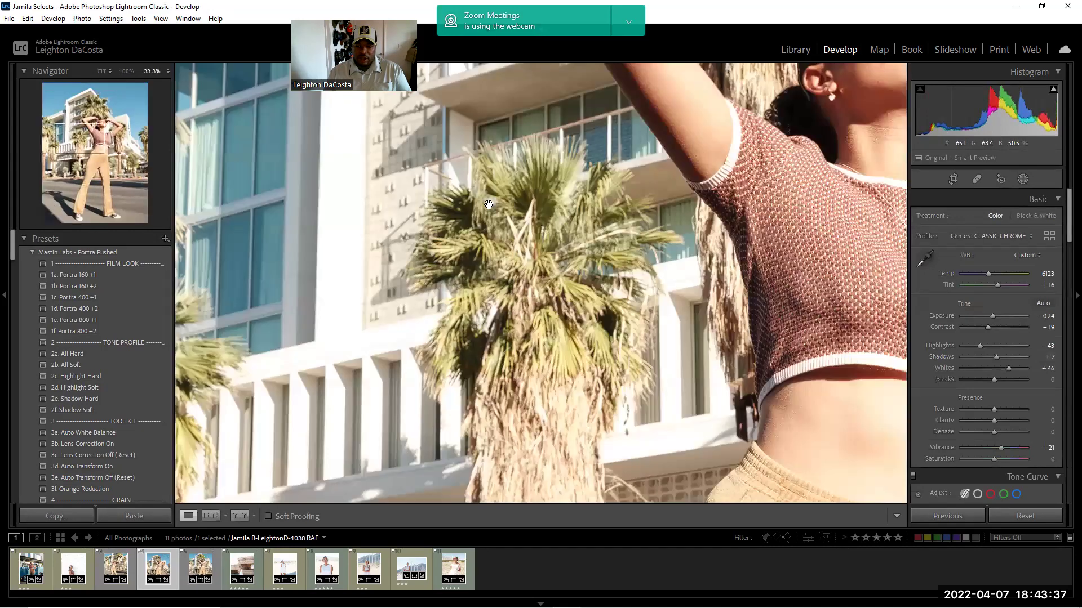
left_click(589, 317)
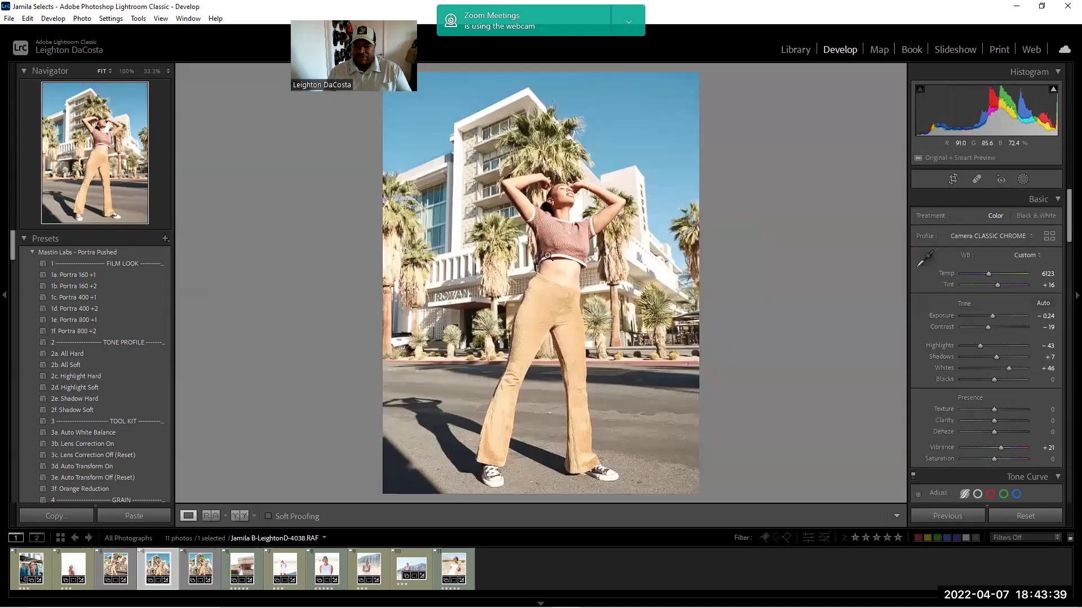
left_click(607, 288)
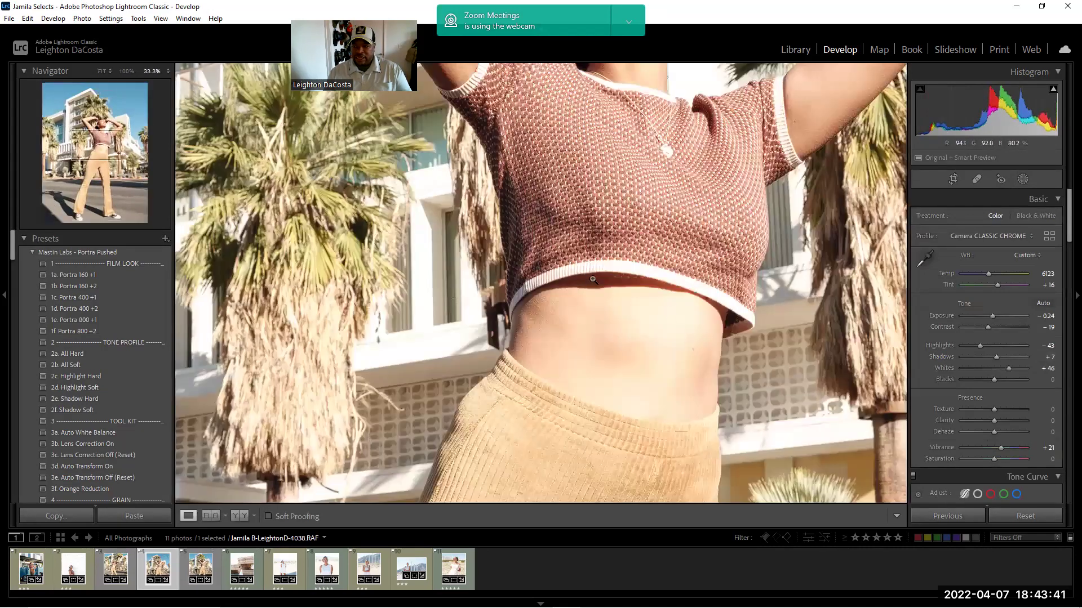
left_click(594, 276)
left_click(1013, 237)
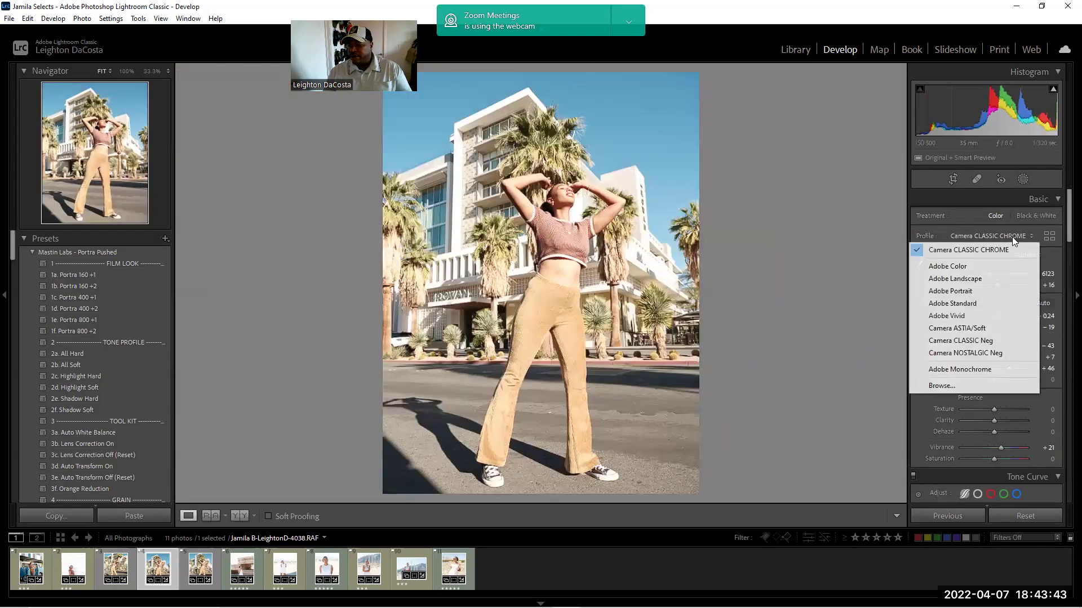
left_click(1048, 236)
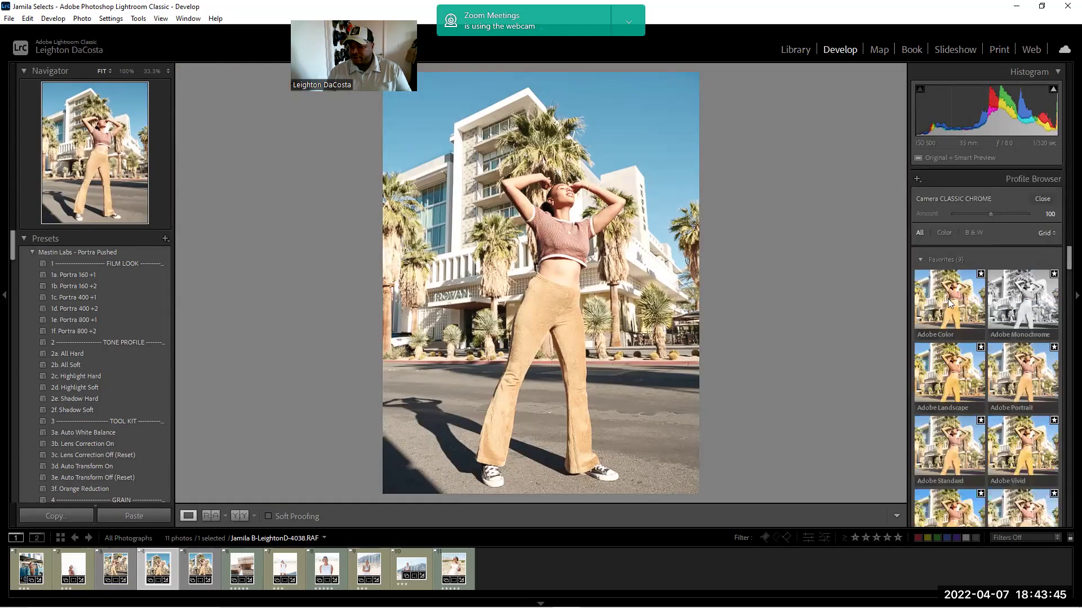
scroll(980, 370, "down", 5)
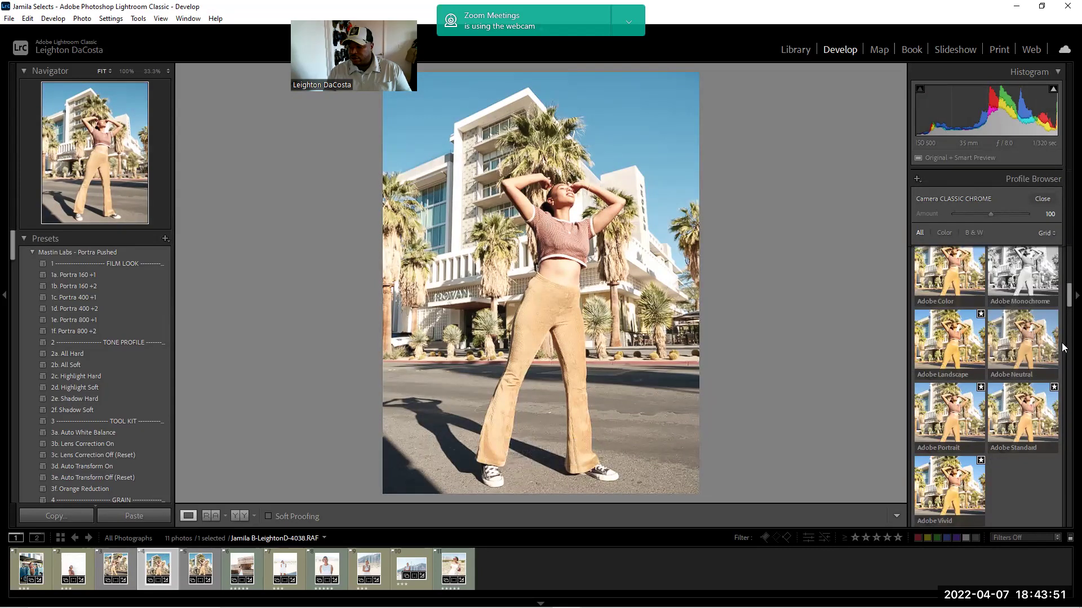
scroll(1014, 360, "down", 5)
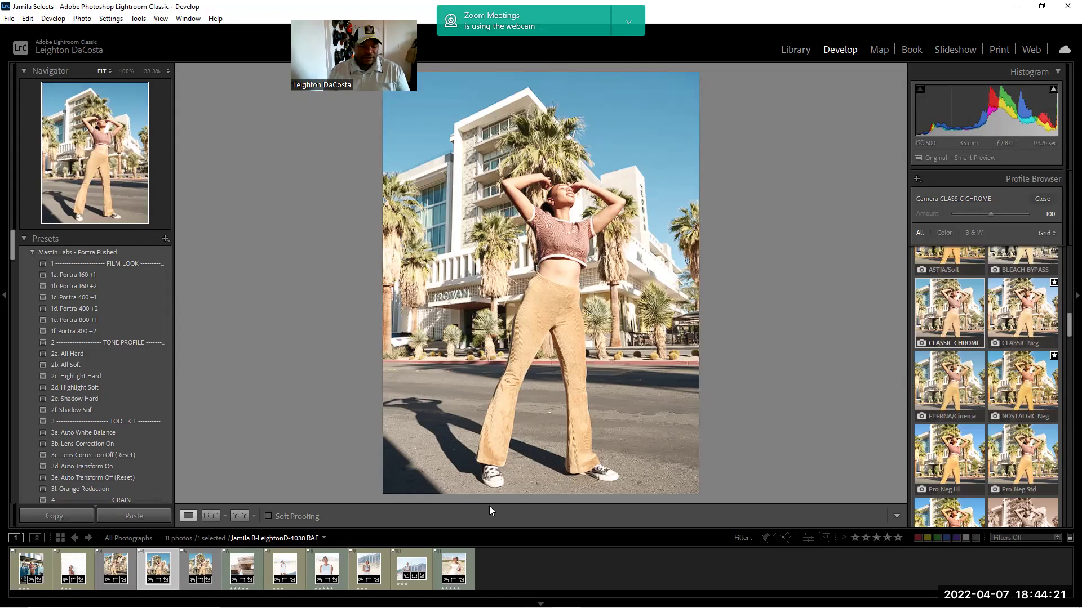
left_click(1042, 199)
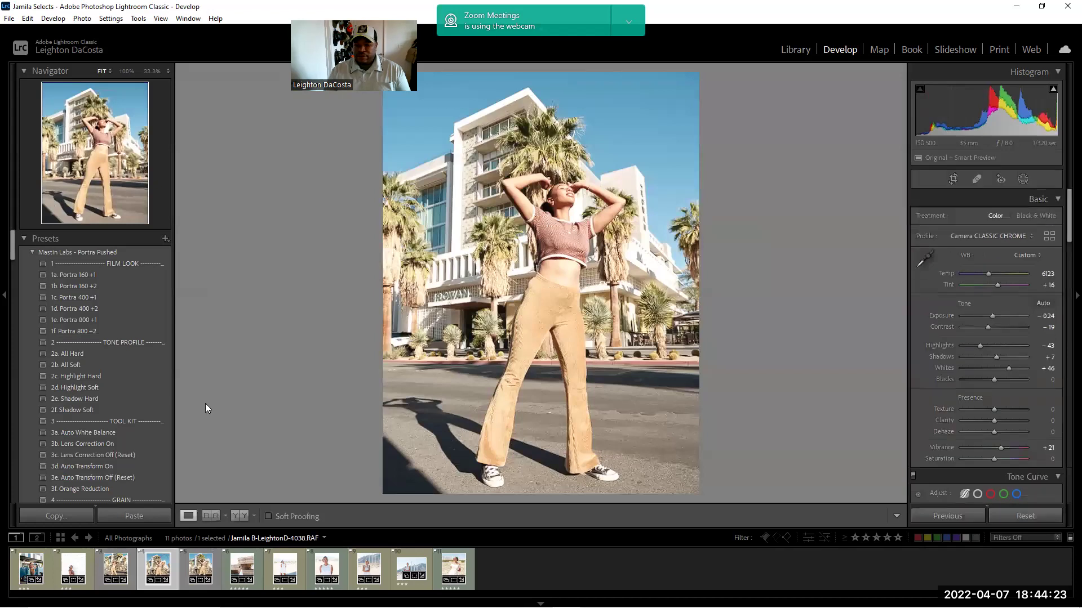
Send photo 4038 to Photoshop 2022 through the filmstrip's Edit In menu
right_click(158, 563)
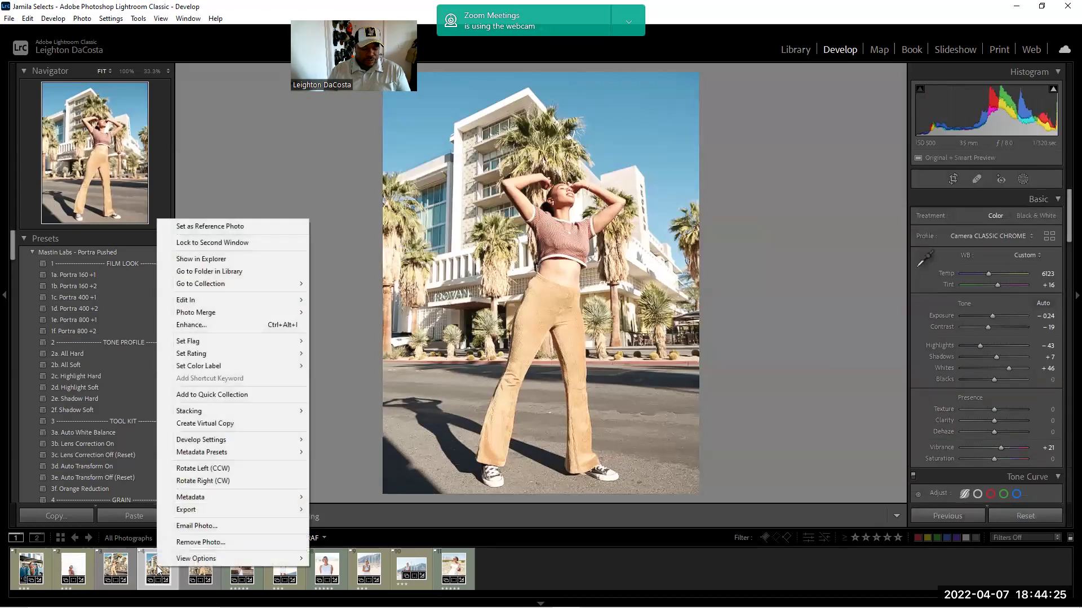
mouse_move(279, 299)
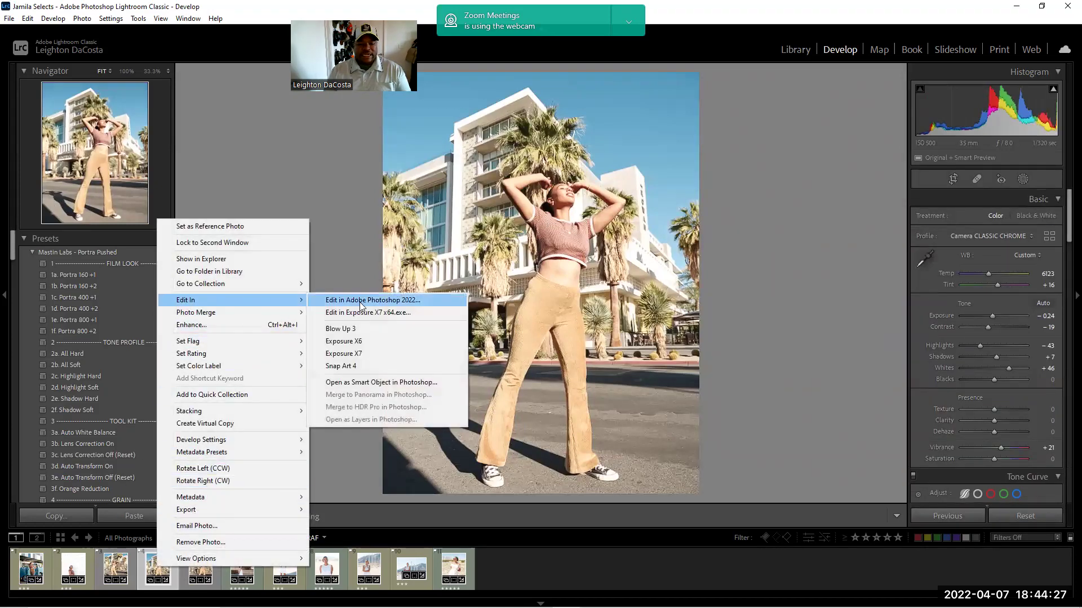
left_click(369, 301)
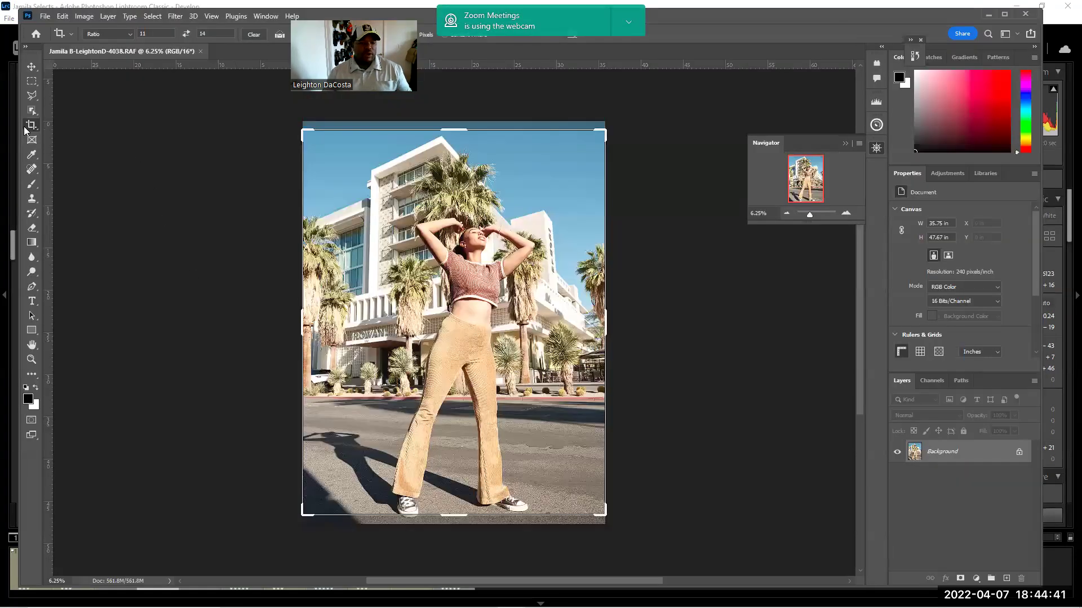
Select the Patch Tool set to Content-Aware from the healing tools group
left_click(31, 67)
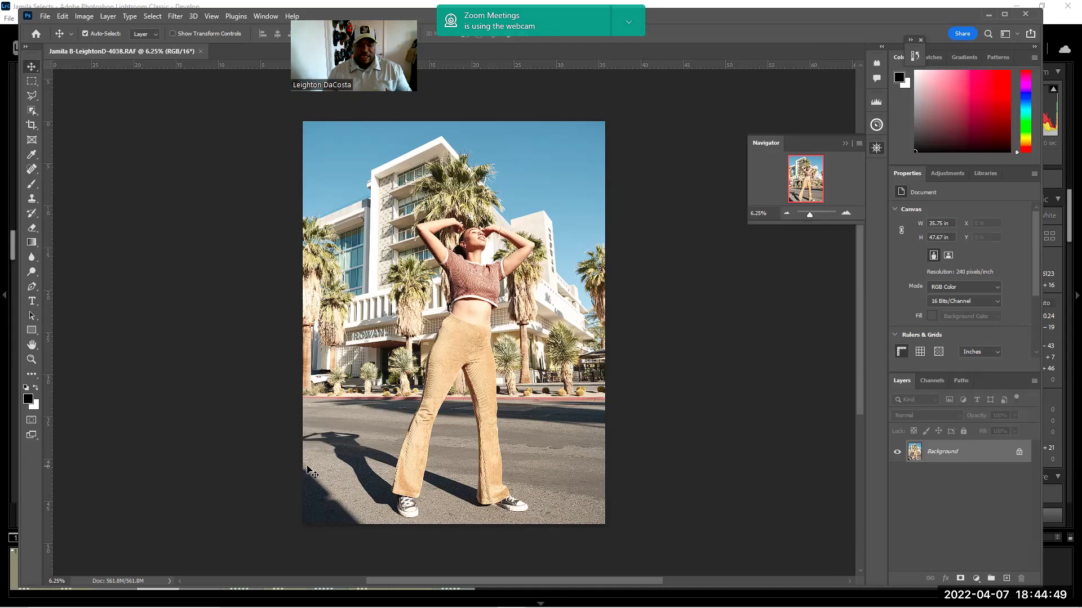
left_click(32, 199)
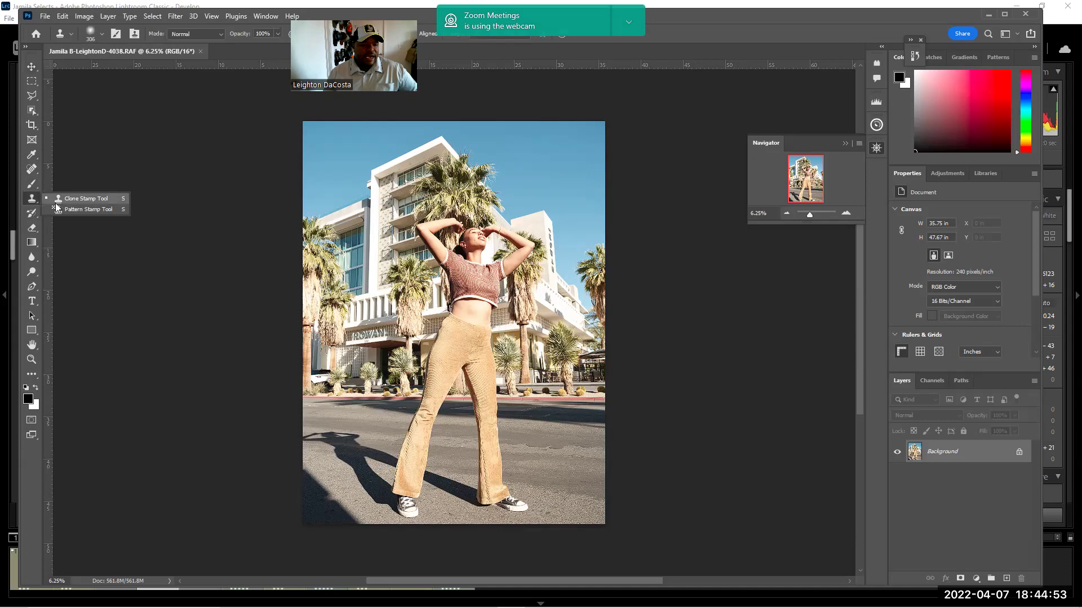
left_click(32, 170)
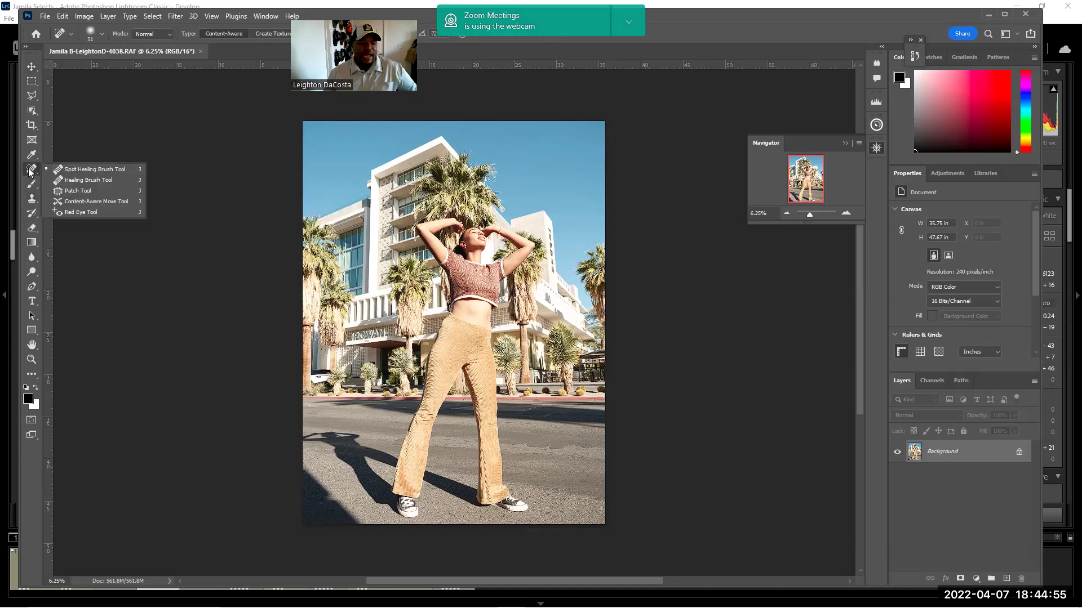
left_click(78, 191)
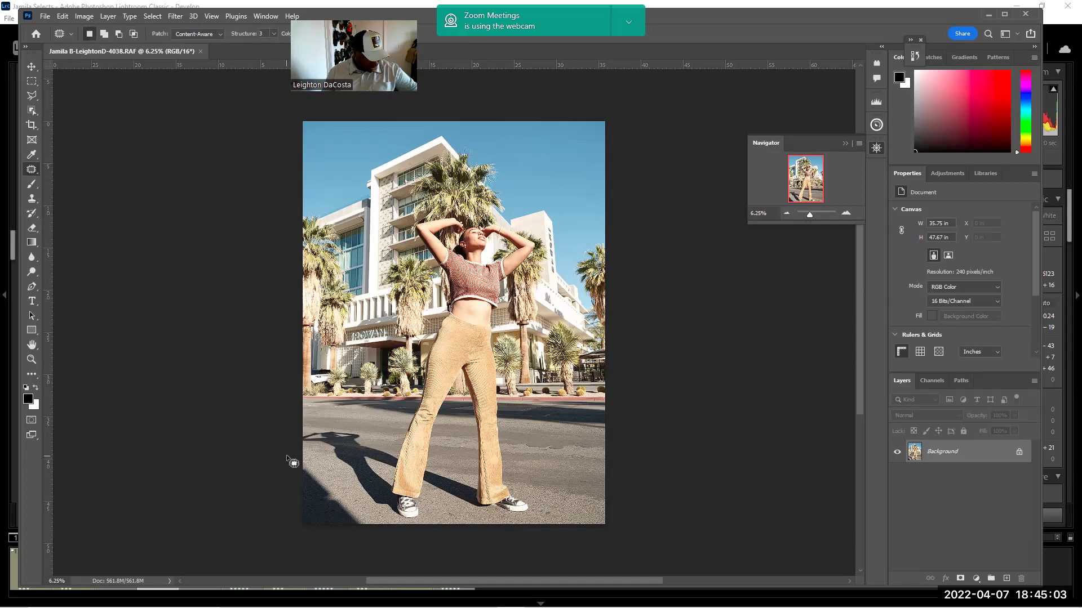
Patch the bottom-left road areas by dragging them onto clean road
left_click_drag(289, 456, 368, 530)
left_click_drag(242, 509, 233, 447)
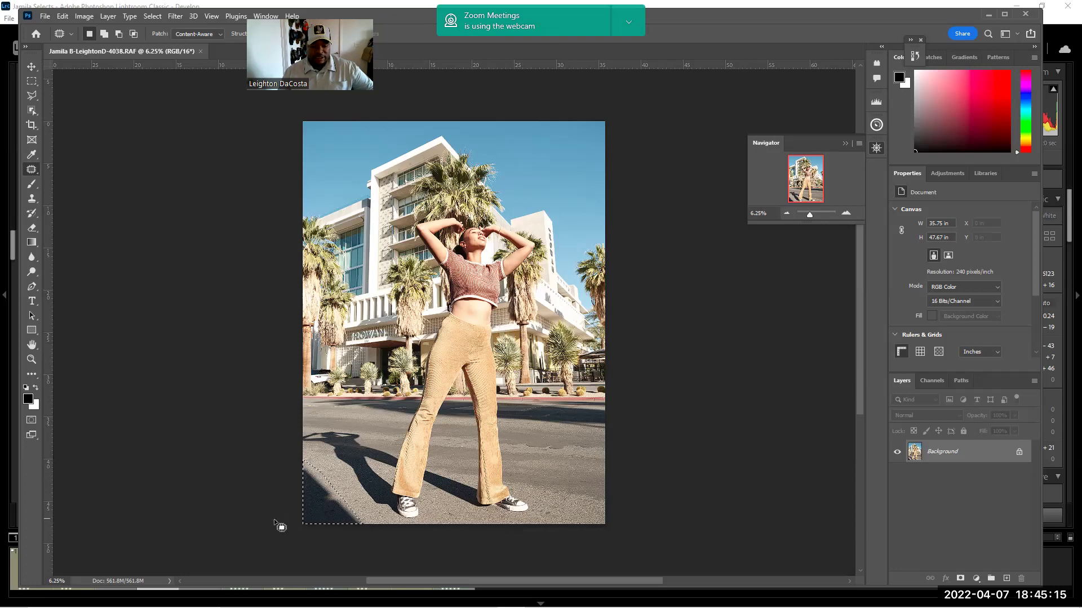
mouse_move(319, 514)
left_mouse_down()
mouse_move(349, 514)
mouse_move(341, 511)
left_mouse_up()
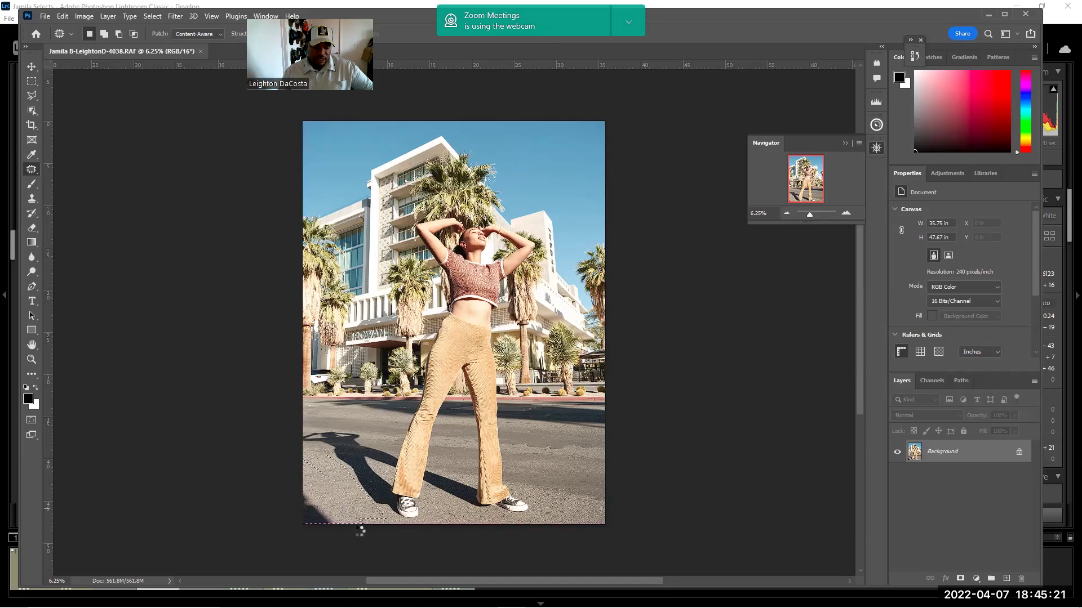
mouse_move(268, 481)
left_mouse_down()
mouse_move(343, 515)
mouse_move(285, 536)
mouse_move(279, 493)
mouse_move(327, 506)
mouse_move(325, 488)
left_mouse_up()
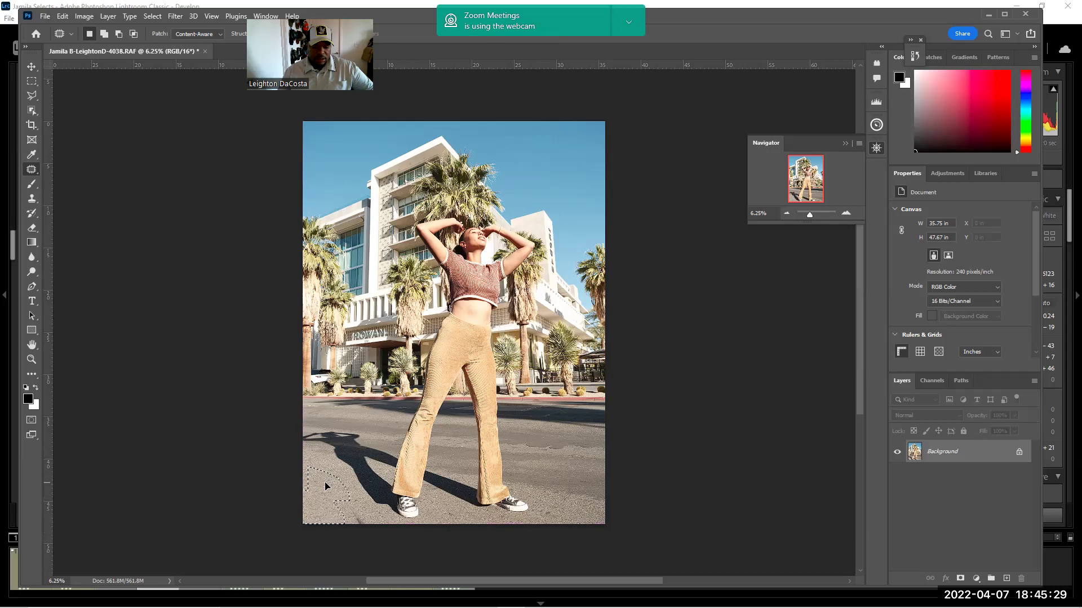
mouse_move(405, 555)
left_mouse_down()
mouse_move(366, 510)
mouse_move(340, 502)
mouse_move(383, 536)
mouse_move(313, 515)
left_mouse_up()
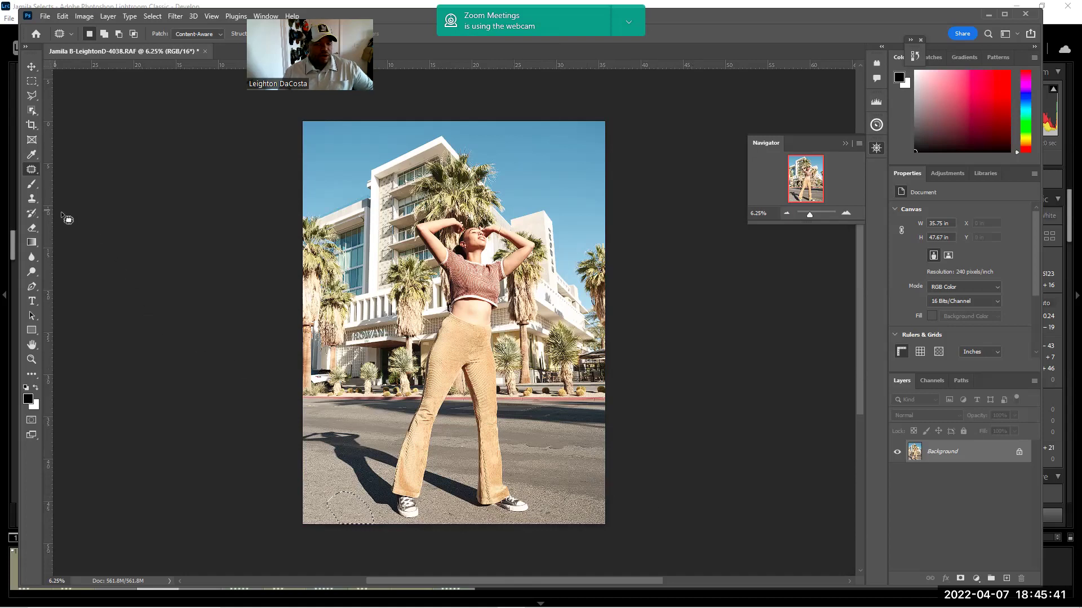
Switch to the Spot Healing Brush and clear the patch selection
right_click(32, 169)
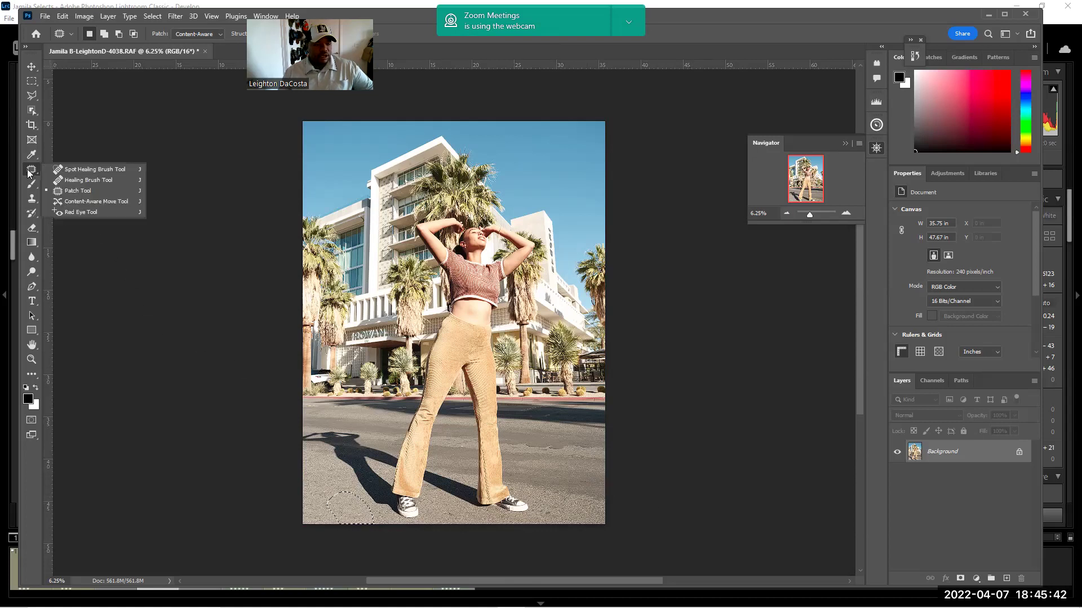
left_click(81, 171)
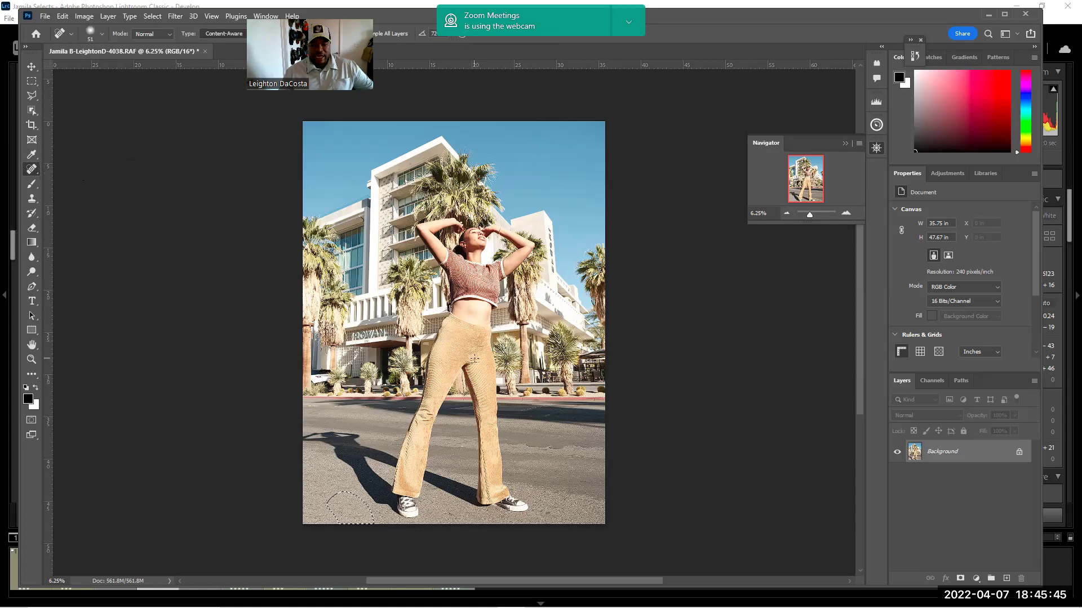
key("ctrl+d")
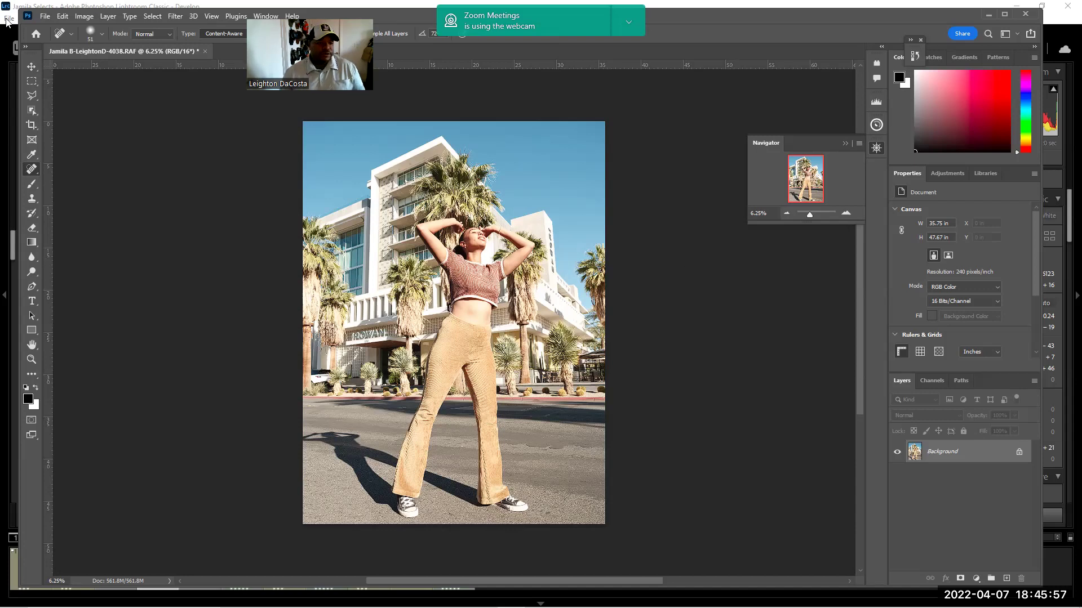
Set the crop to Original Ratio, trying and undoing the W x H x Resolution preset
left_click(29, 126)
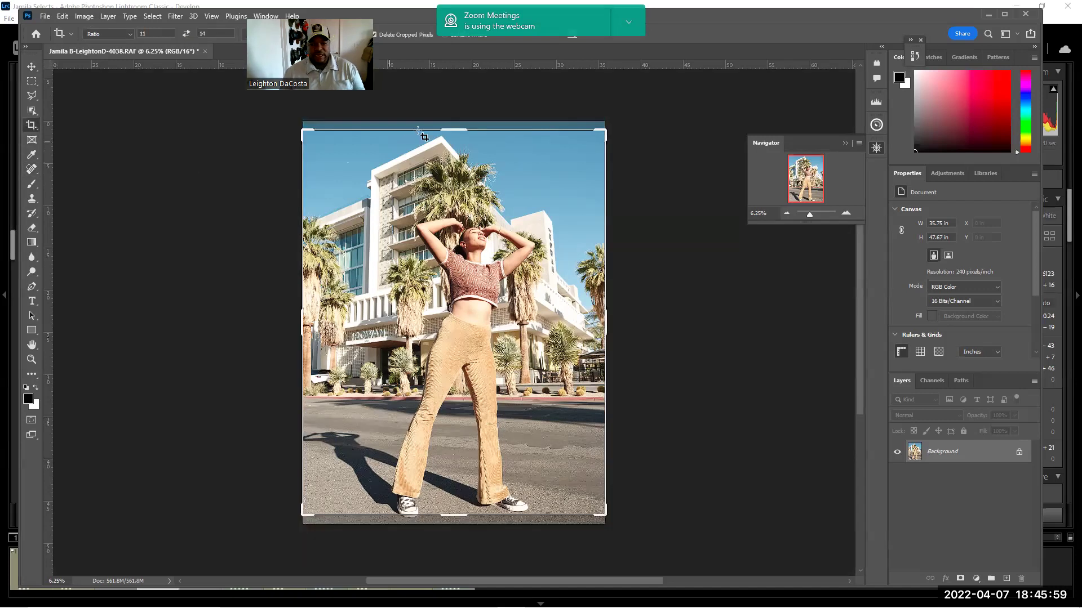
left_click_drag(455, 129, 461, 110)
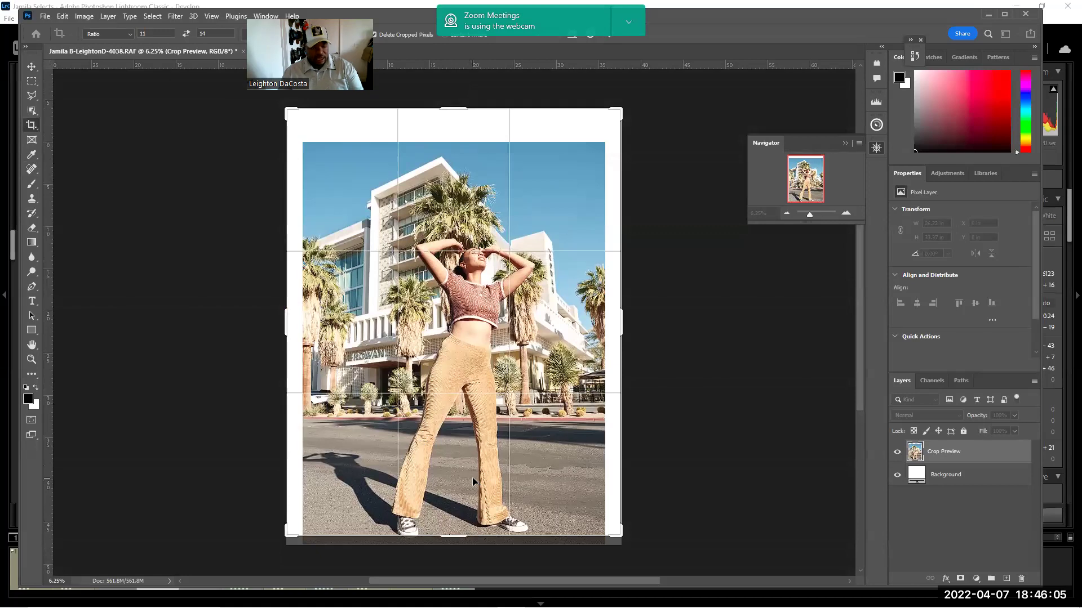
key("Escape")
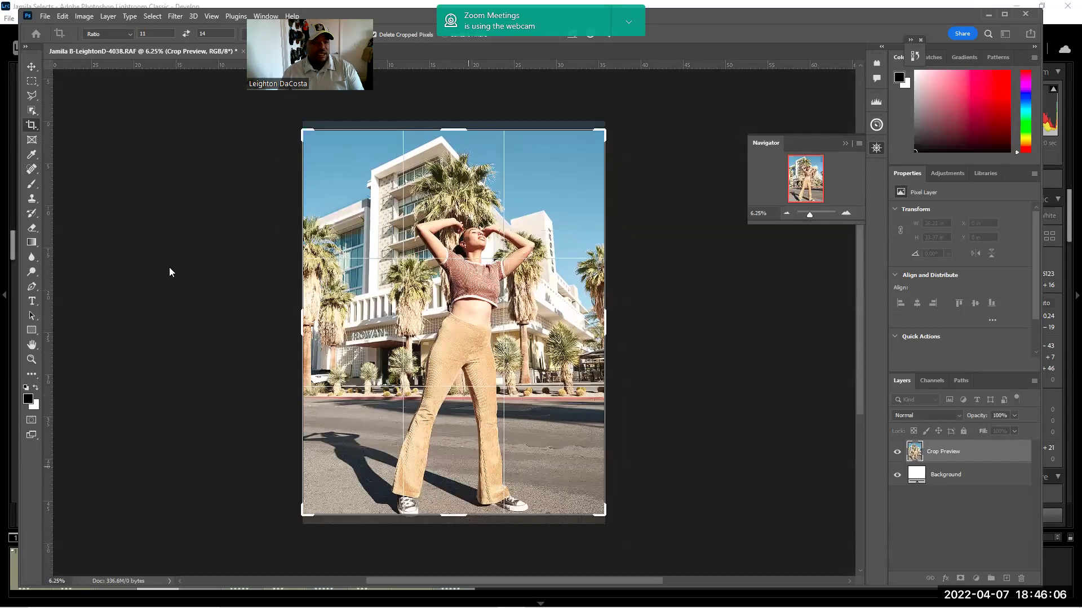
left_click(125, 35)
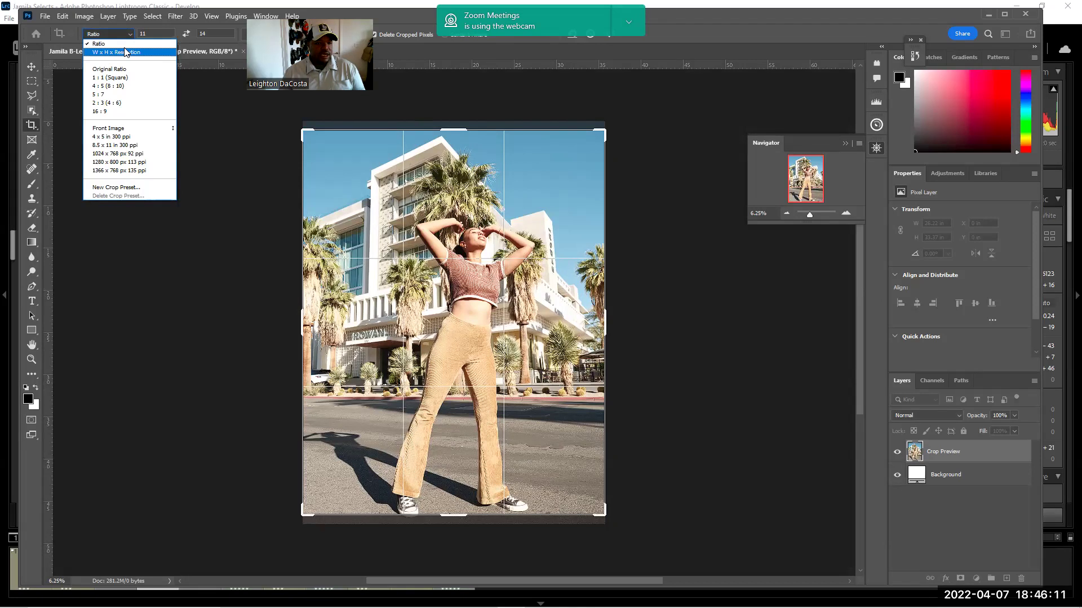
left_click(122, 68)
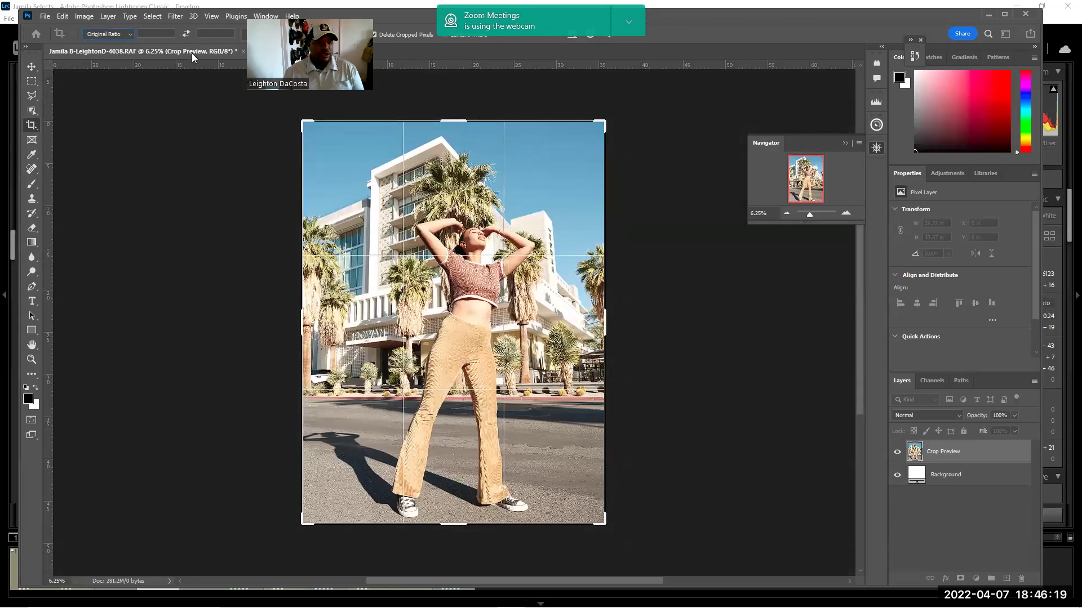
left_click(104, 33)
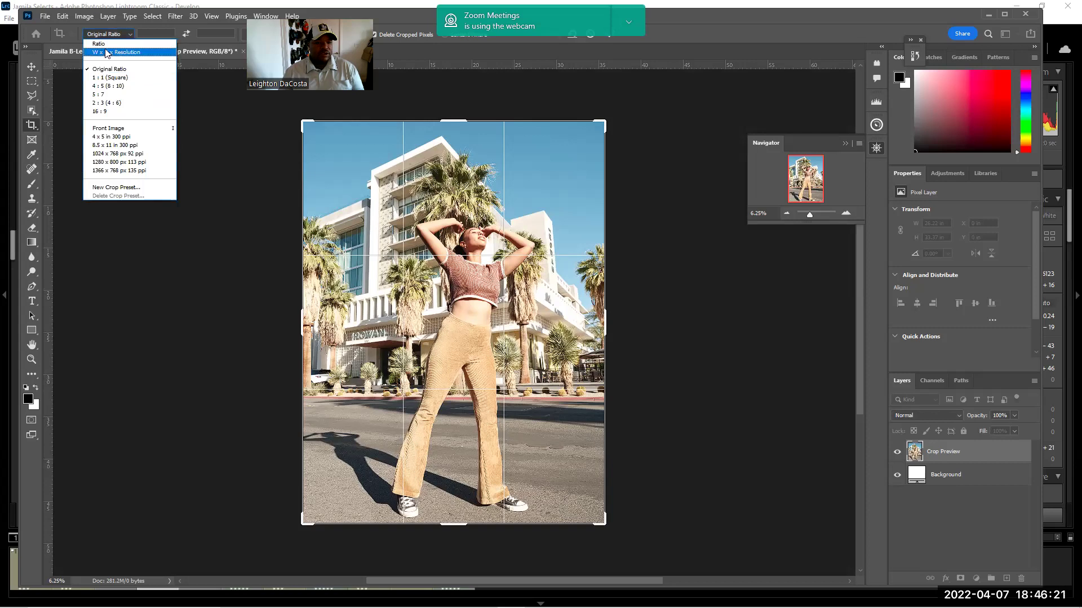
left_click(106, 52)
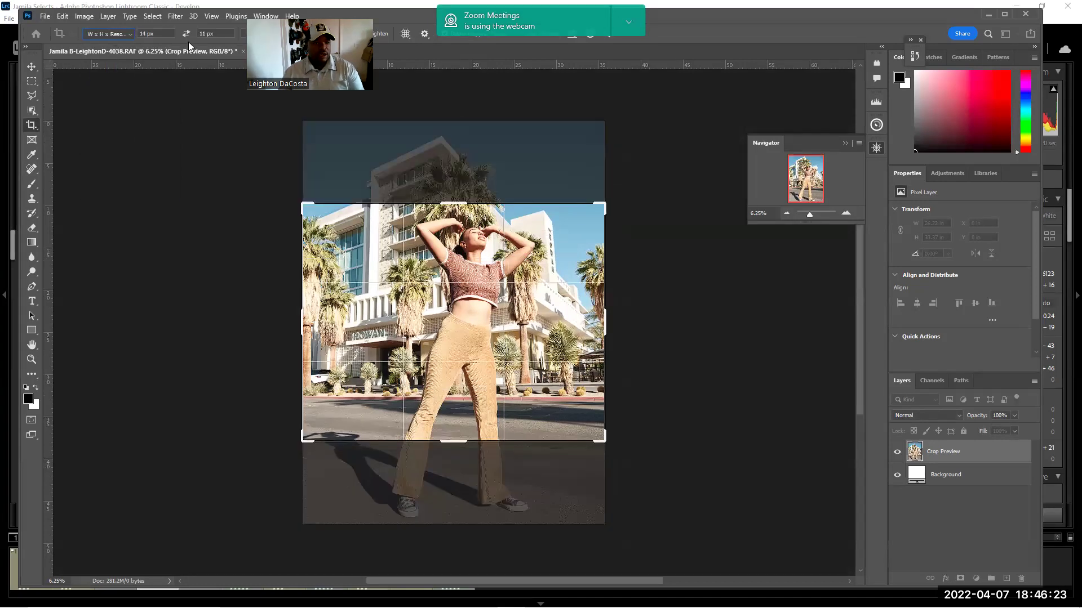
key("ctrl+z")
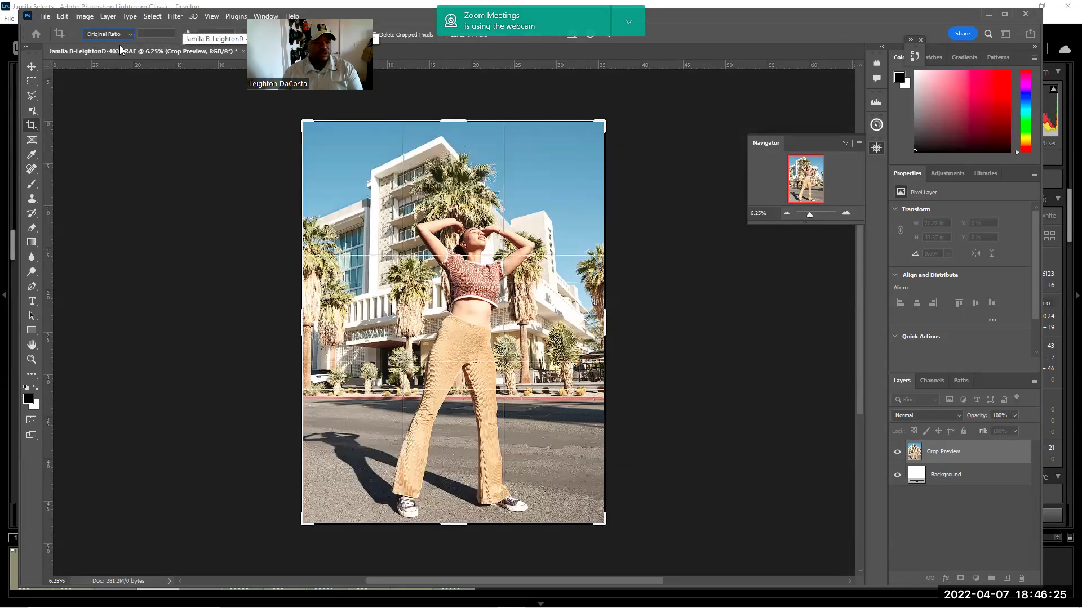
Uncheck Delete Cropped Pixels, test an expanded crop, then cancel the crop
left_click(106, 34)
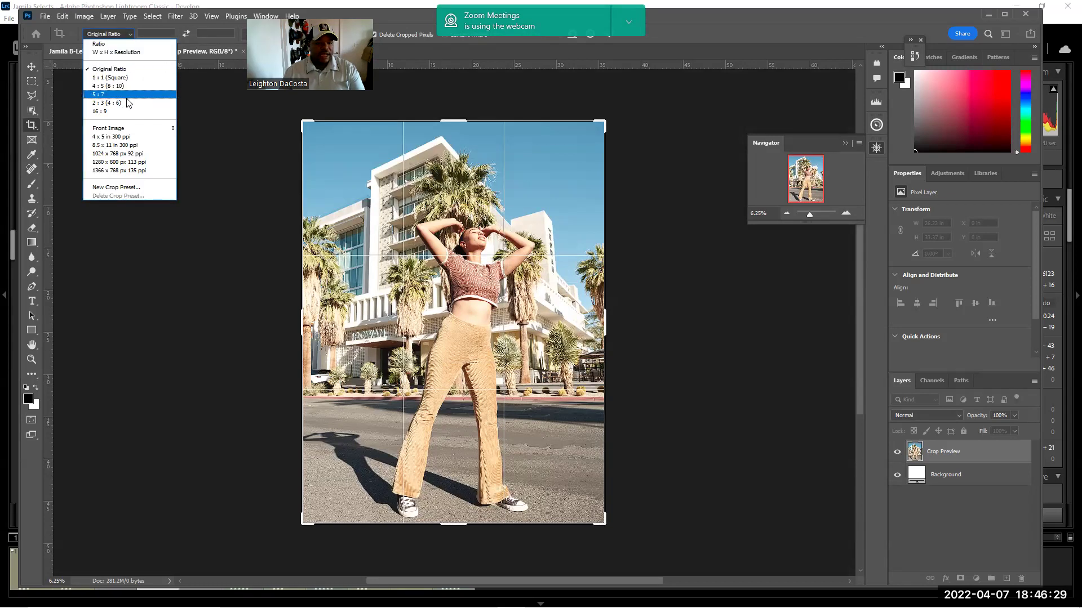
left_click(238, 61)
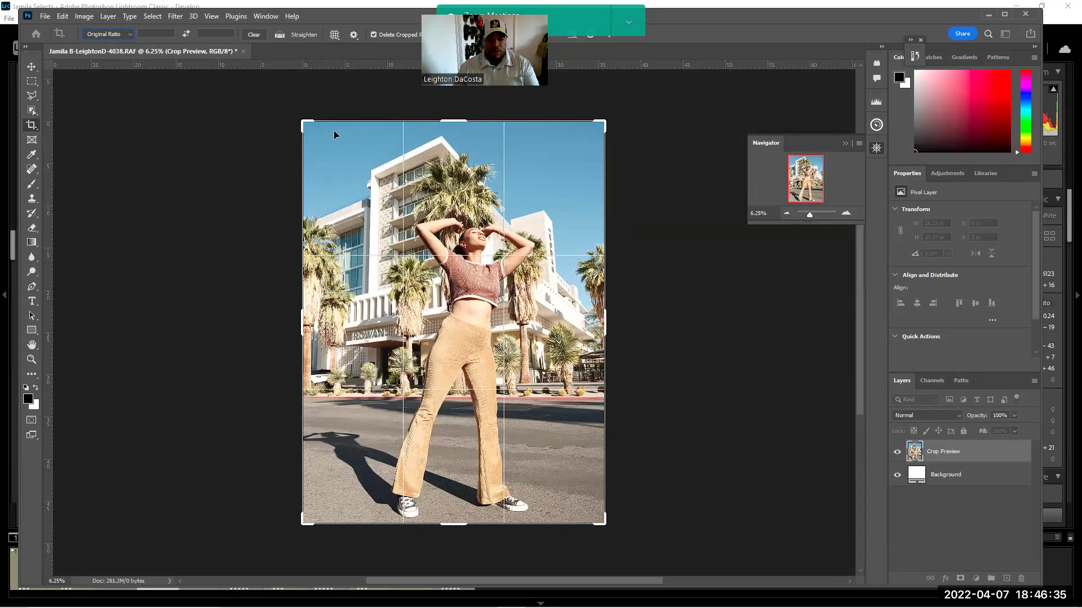
left_click(116, 35)
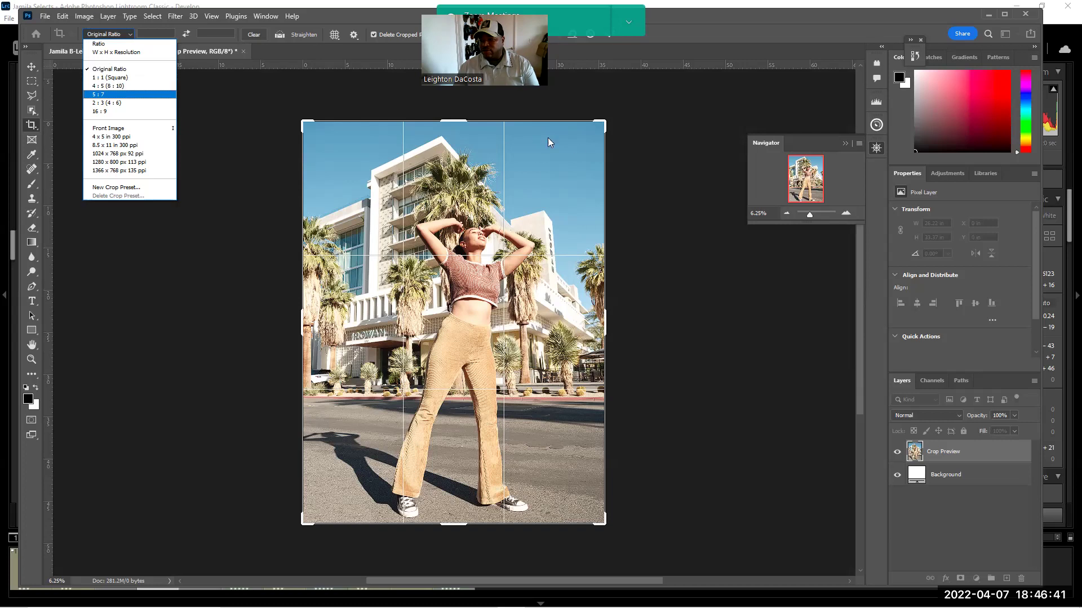
left_click(455, 118)
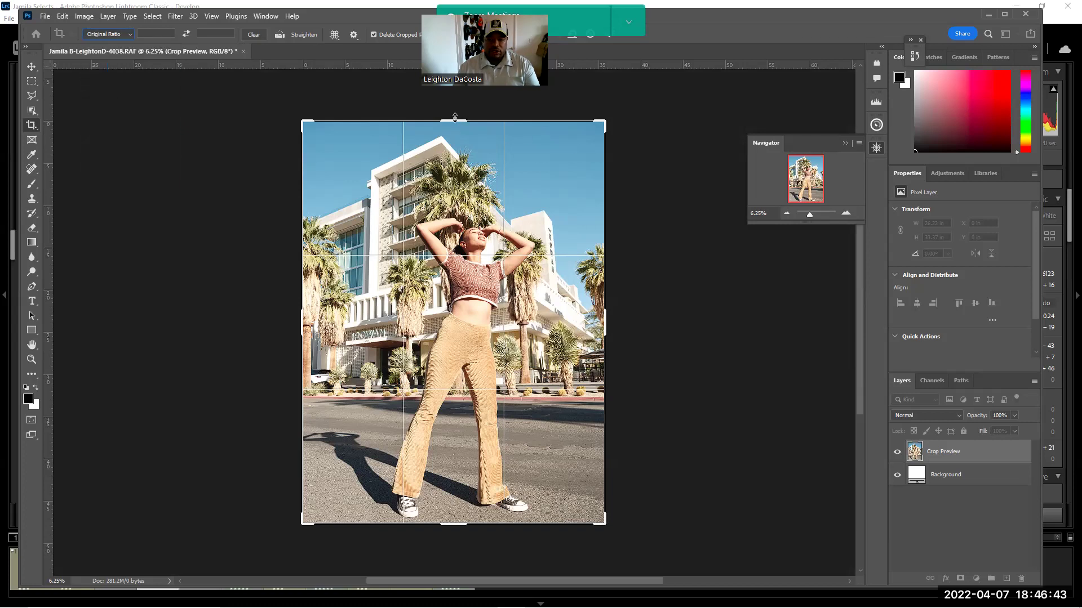
left_click(373, 34)
mouse_move(460, 120)
left_mouse_down()
mouse_move(460, 110)
mouse_move(459, 120)
left_mouse_up()
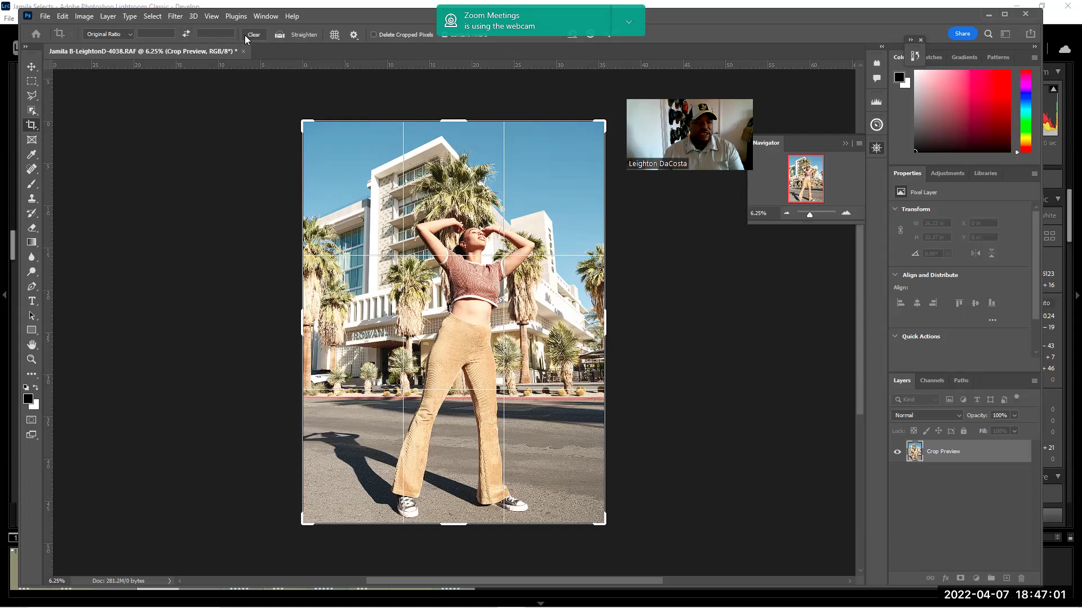
left_click(110, 34)
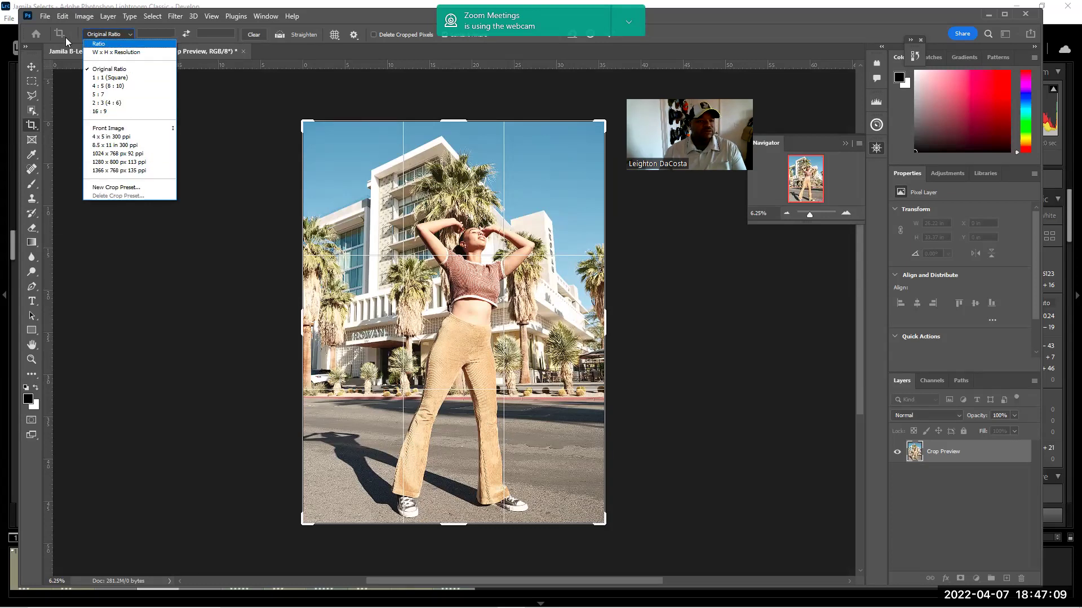
key("Escape")
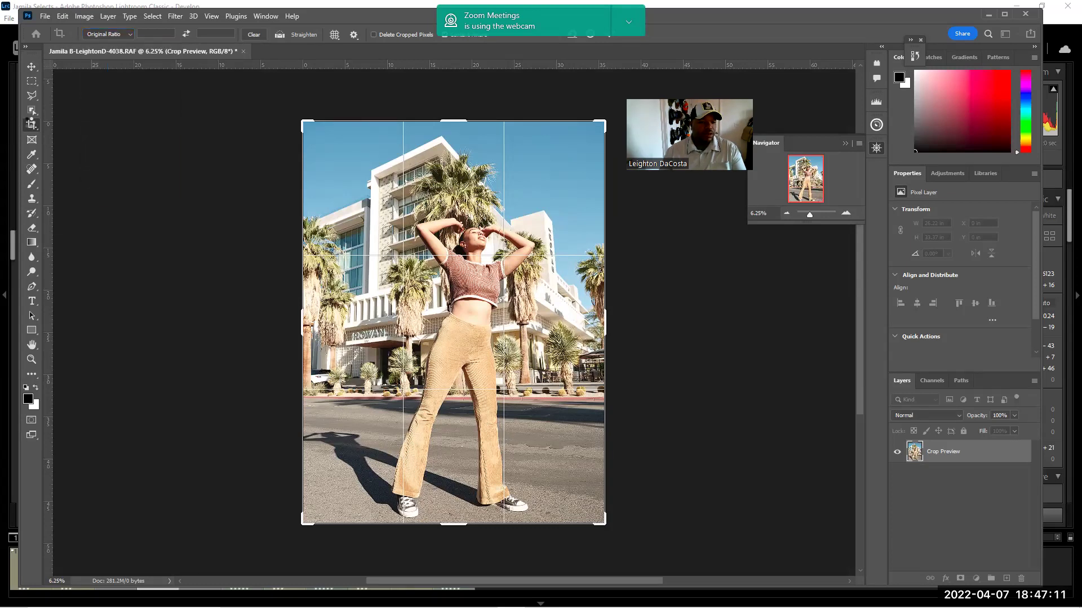
key("Escape")
left_click(32, 129)
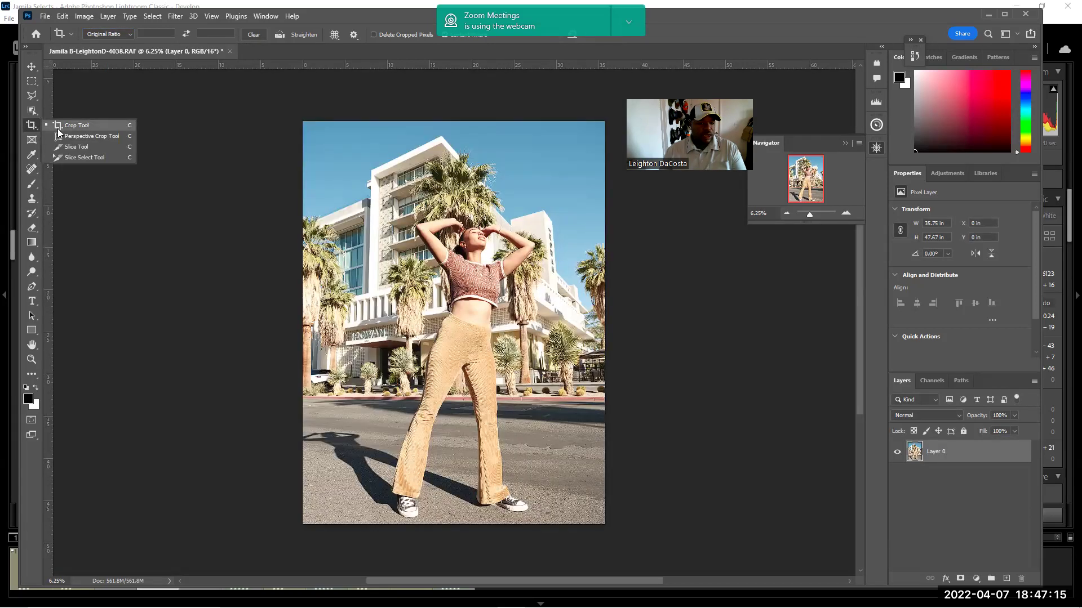
Expand the crop outward on every side and commit it at 35.75 × 47.67 in
left_click(315, 128)
left_click_drag(453, 120, 470, 93)
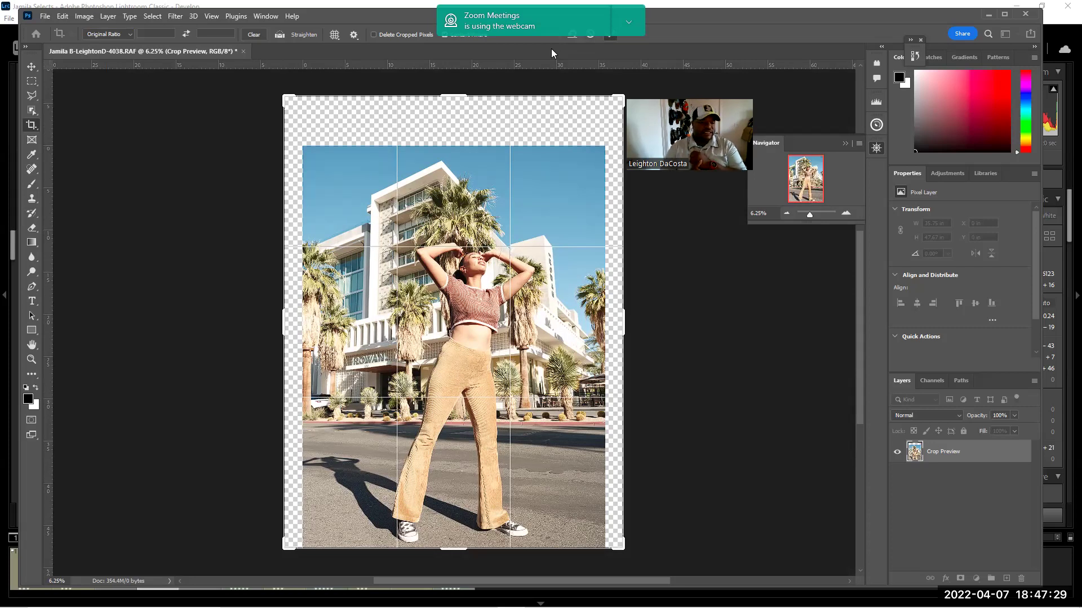
key("Return")
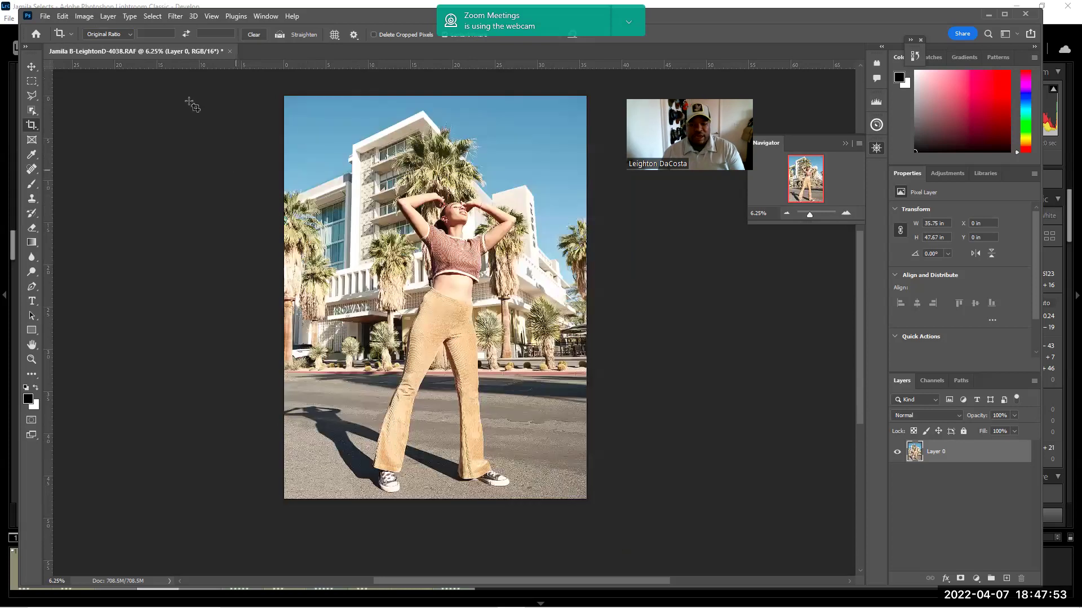
left_click(112, 35)
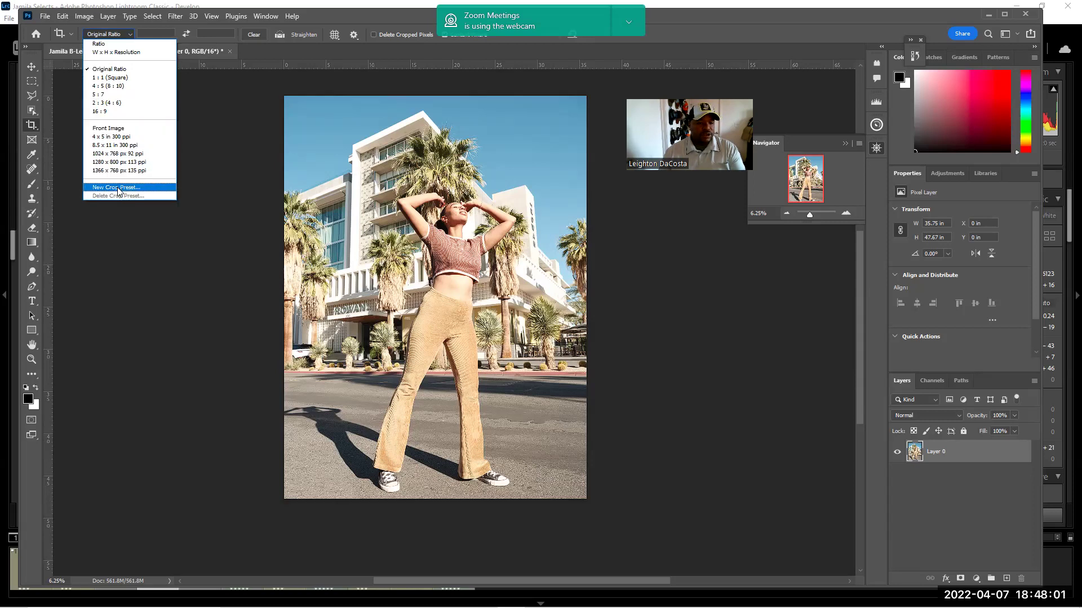
Set a portrait W x H crop, extend it upward, and lock it to Original Ratio
left_click(123, 52)
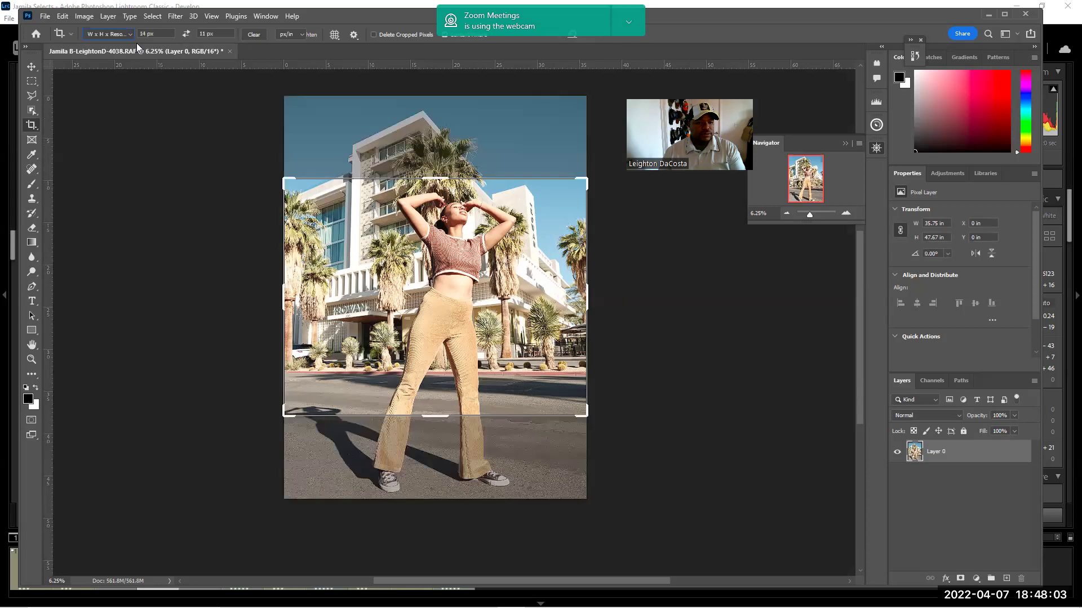
double_click(156, 35)
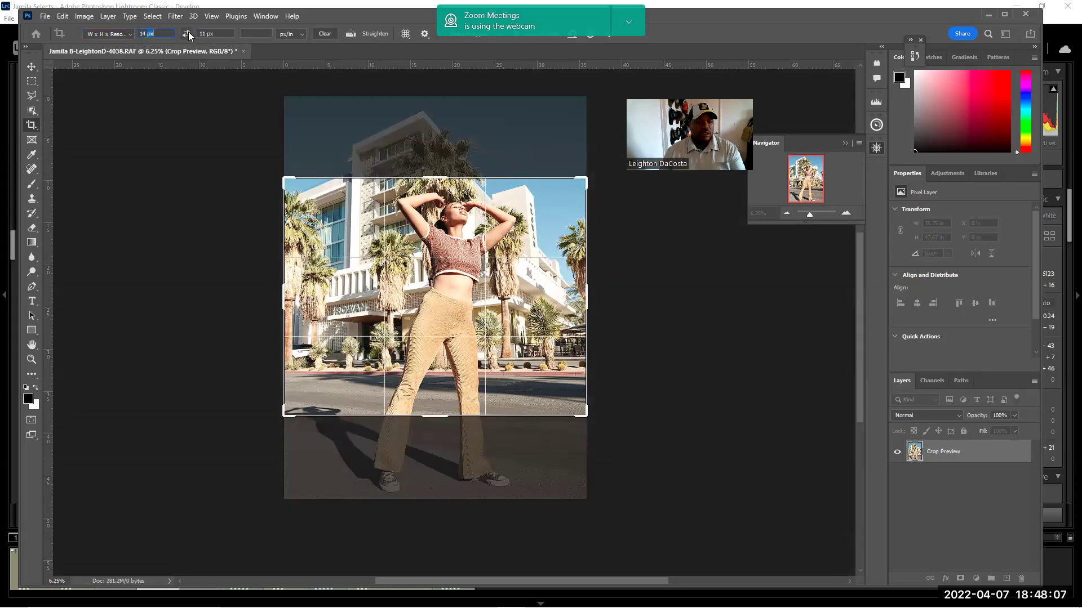
left_click(186, 34)
left_click_drag(430, 146, 429, 120)
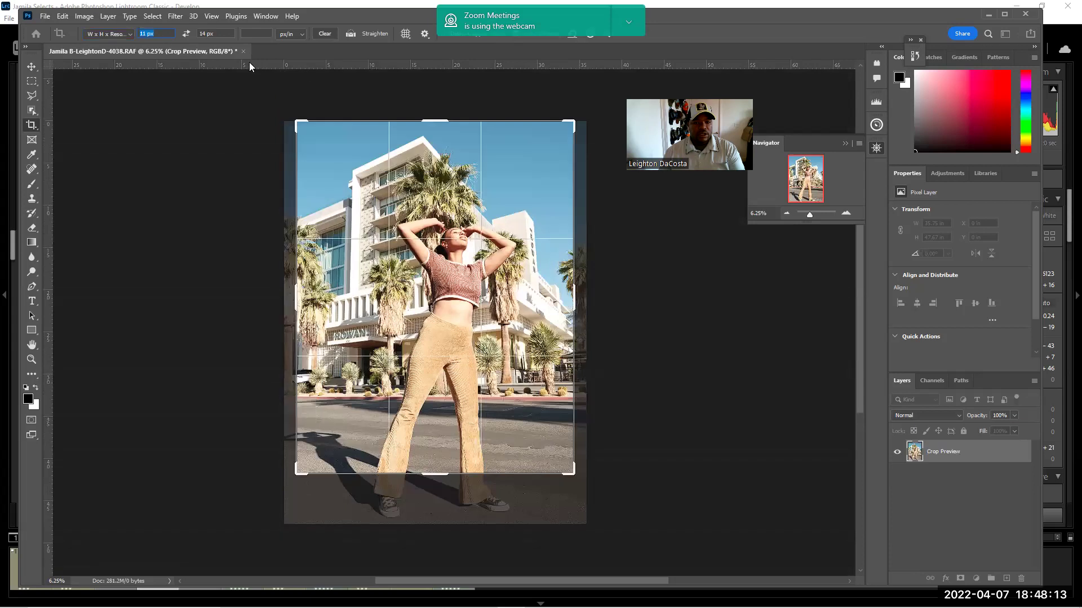
left_click(113, 34)
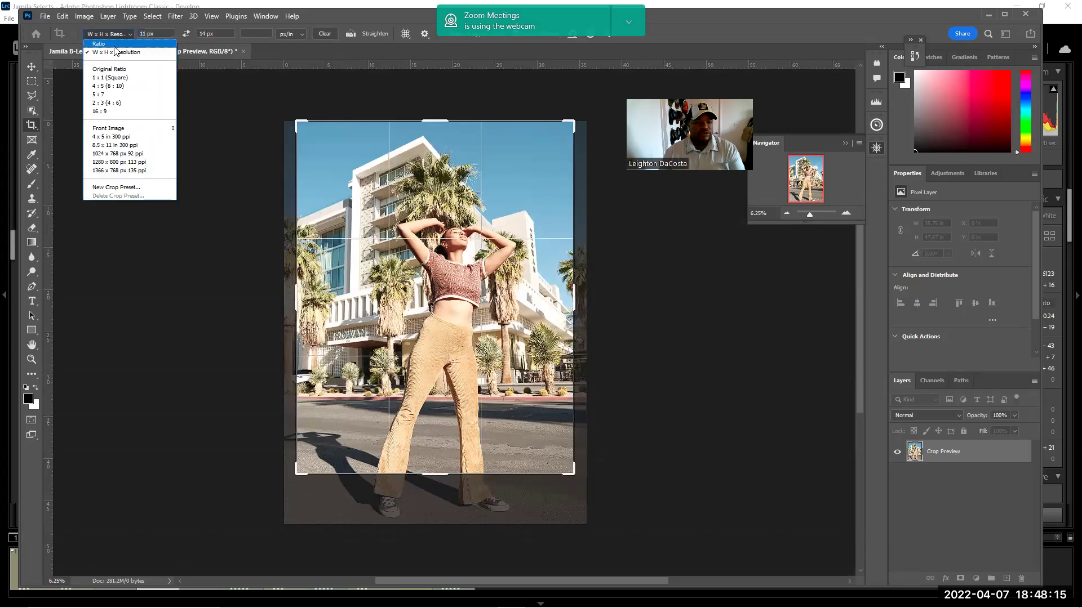
left_click(115, 45)
left_click(108, 33)
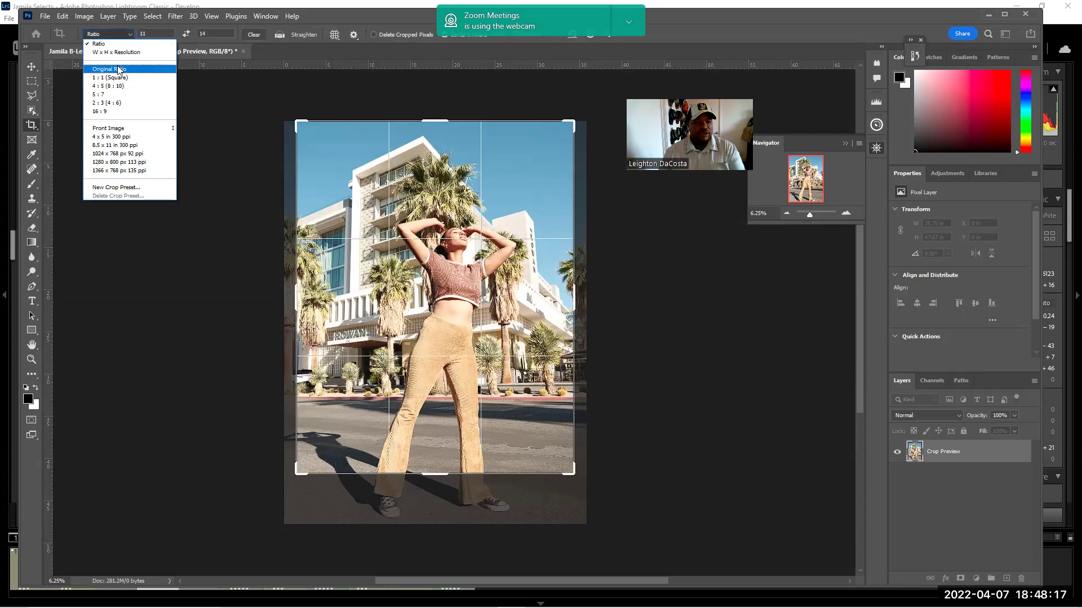
left_click(119, 69)
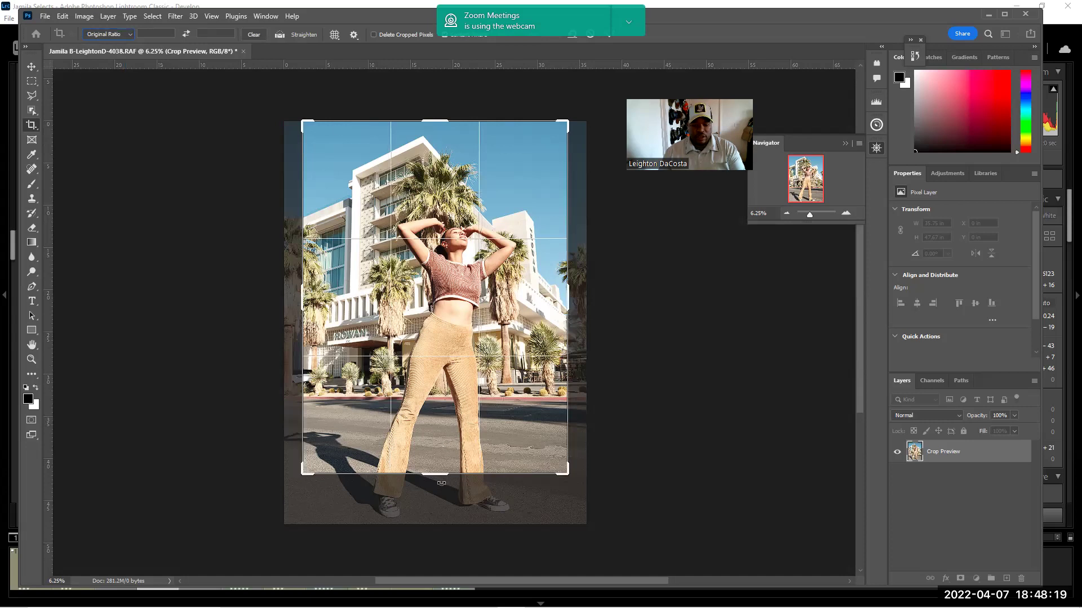
Clear the fixed proportions and stretch the crop above the top to 35.75 × 53.13 in
left_click_drag(442, 478, 446, 501)
left_click(353, 35)
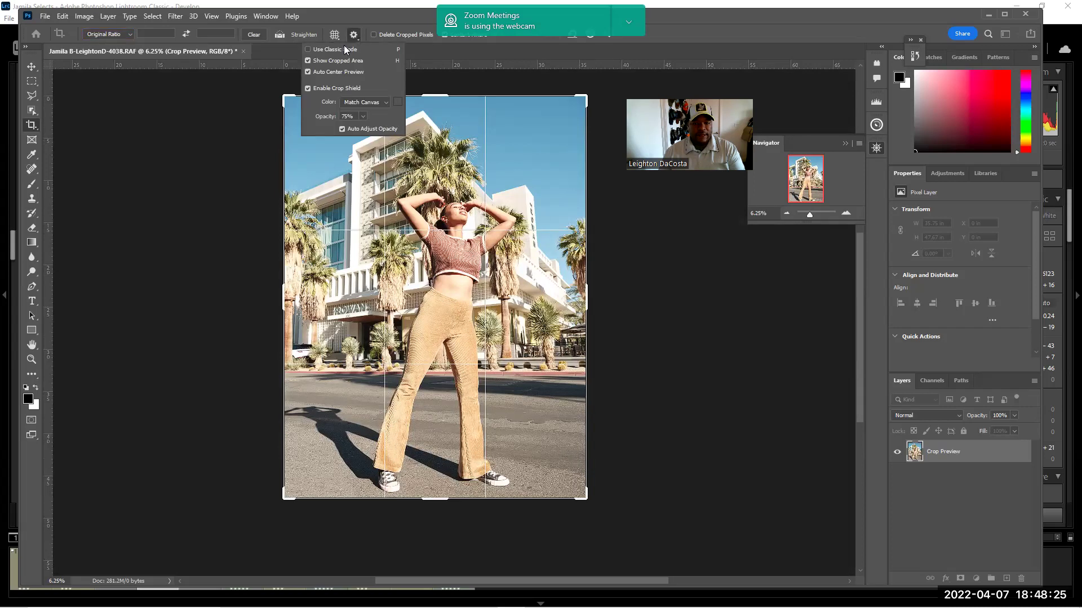
left_click(337, 37)
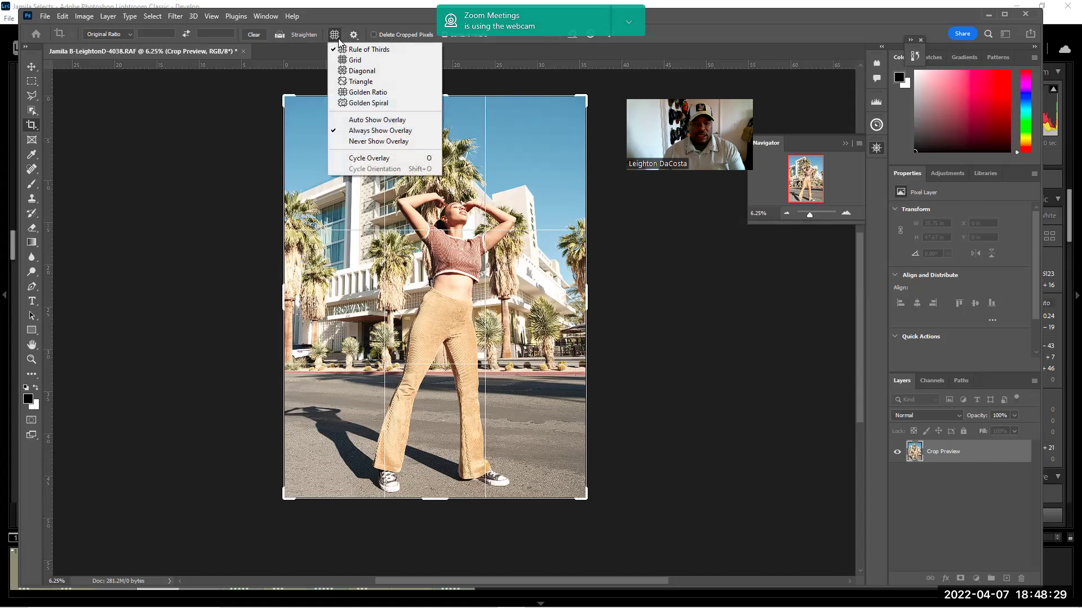
left_click(292, 40)
left_click(256, 36)
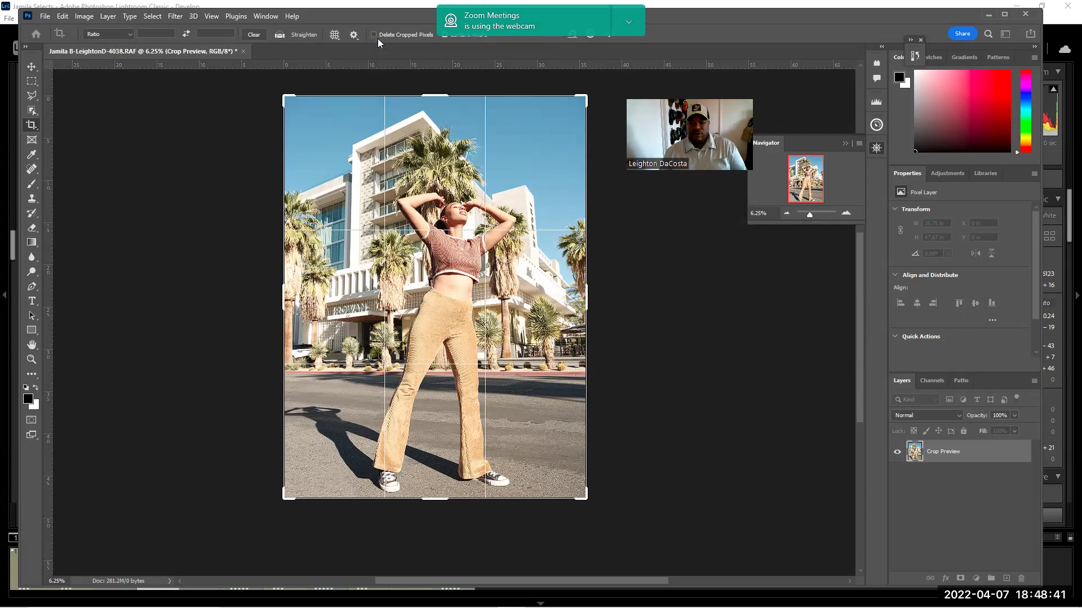
left_click_drag(435, 95, 436, 71)
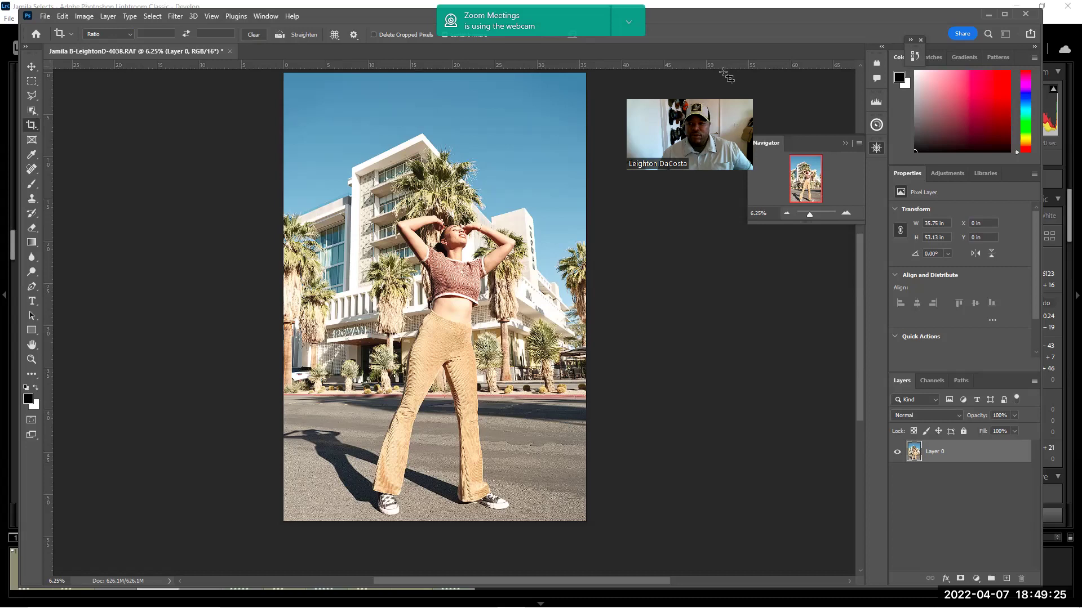
Switch to the Move tool, leaving the committed 35.75 × 53.13 in crop in place
left_click(31, 66)
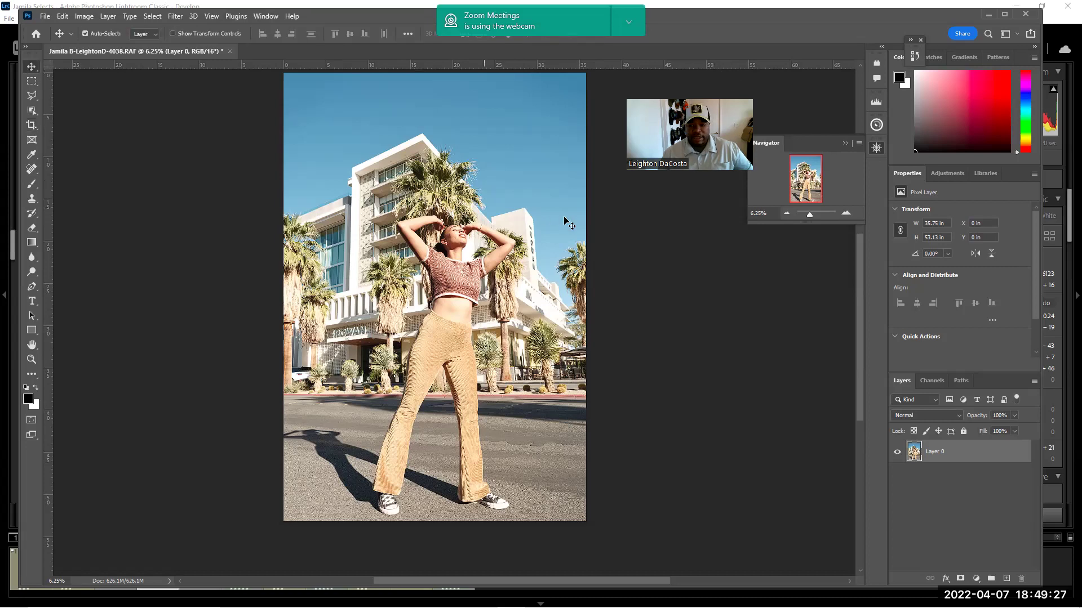
scroll(570, 223, "up", 1)
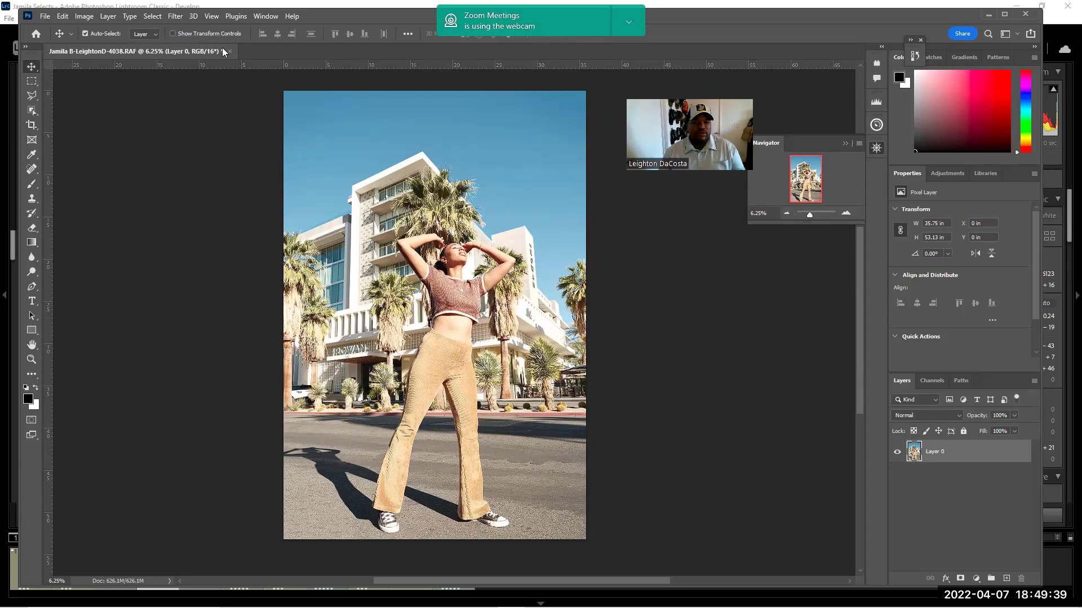
left_click(32, 125)
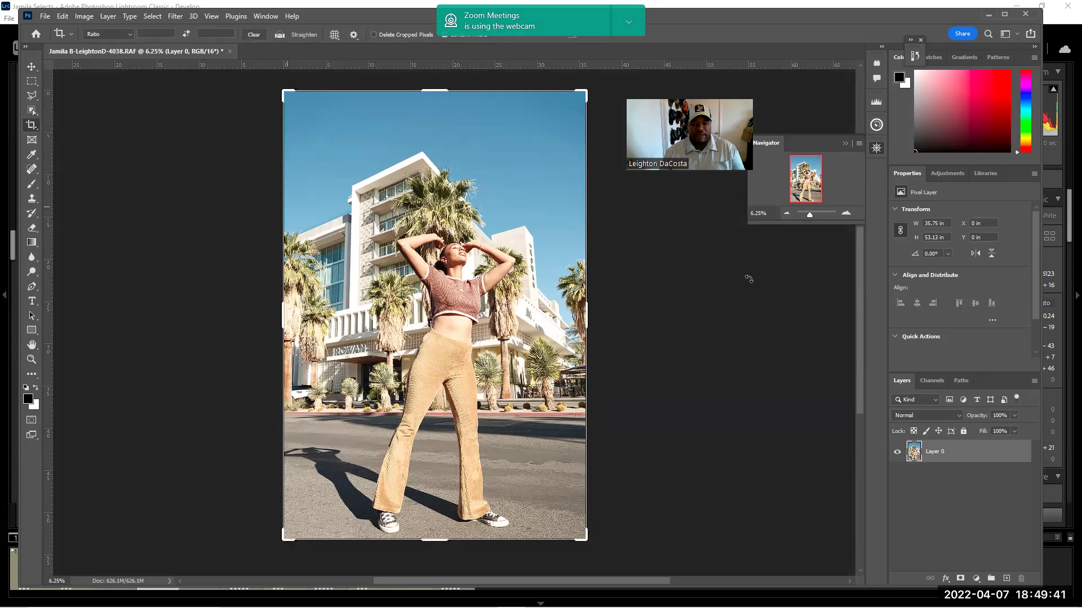
left_click_drag(613, 269, 643, 272)
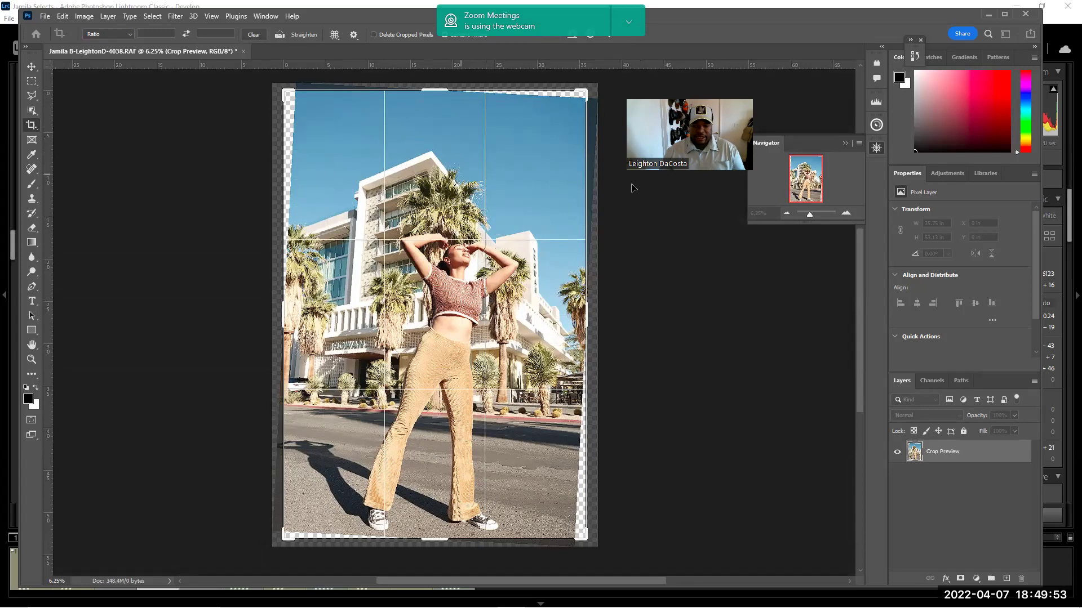
left_click_drag(605, 198, 613, 192)
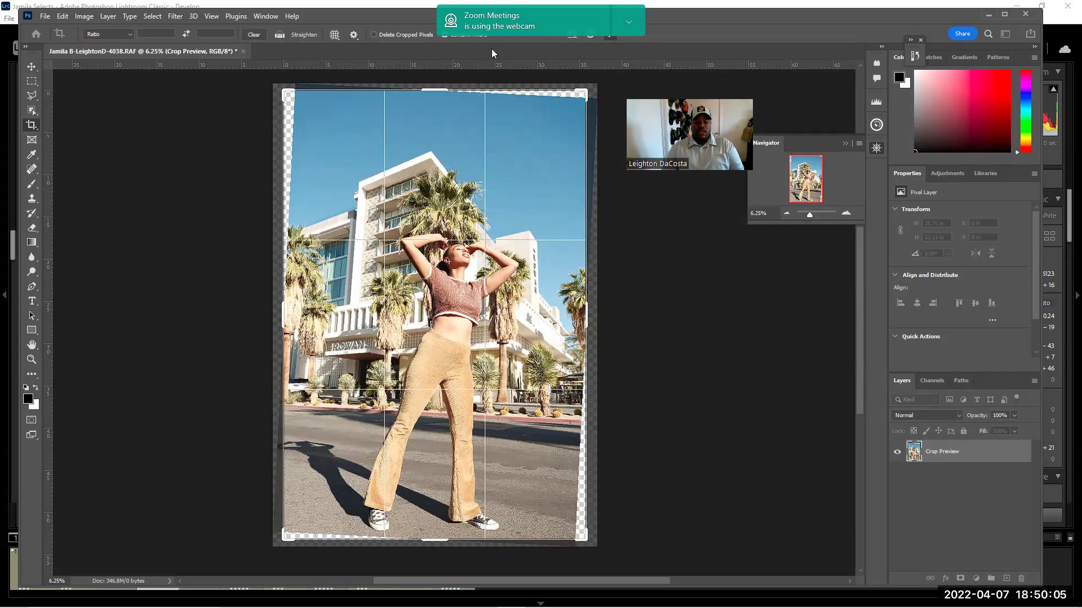
key("Return")
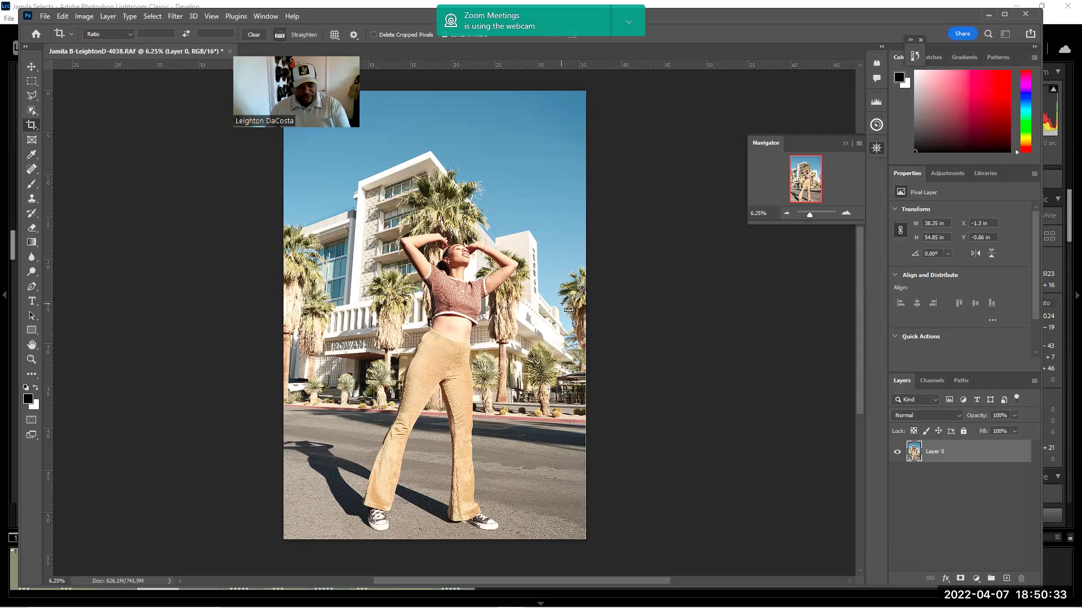
key("ctrl+z")
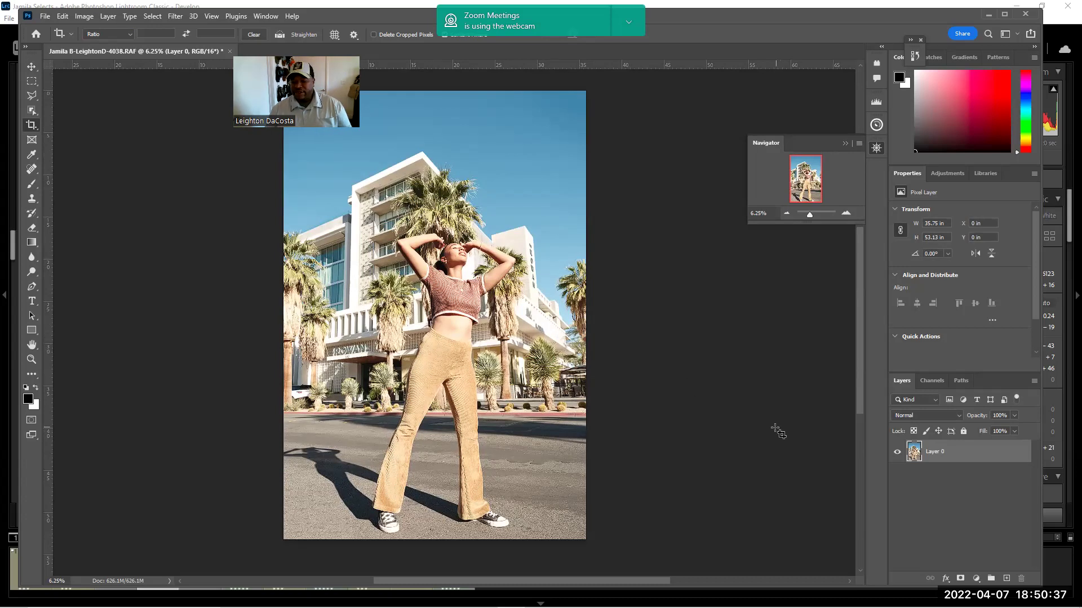
Zoom to 25% and set up the Spot Healing Brush at 6 px
left_click(852, 214)
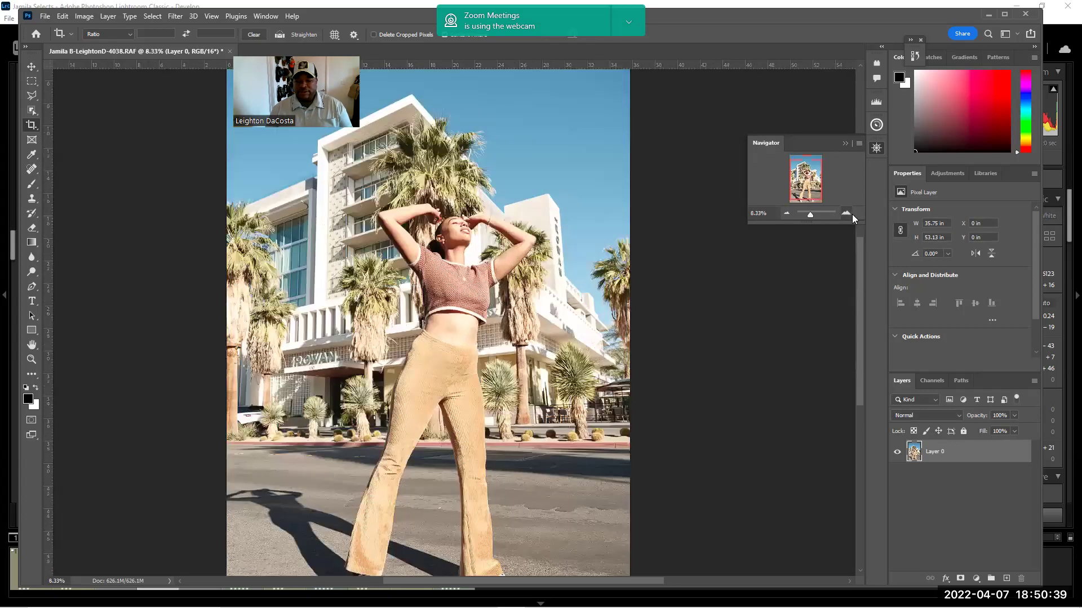
left_click(852, 214)
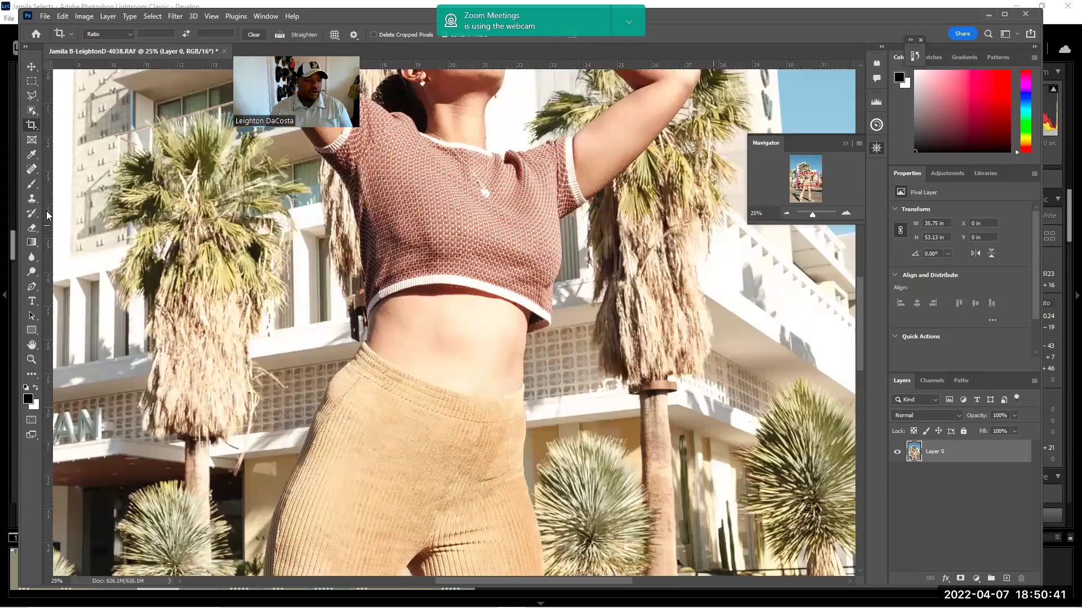
left_click(27, 171)
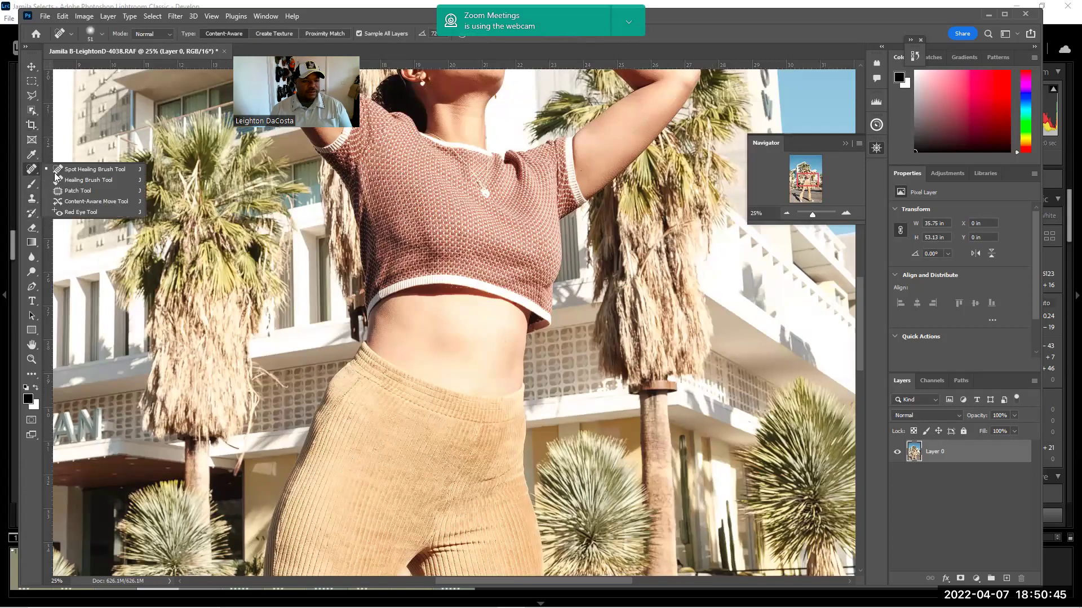
left_click(486, 317)
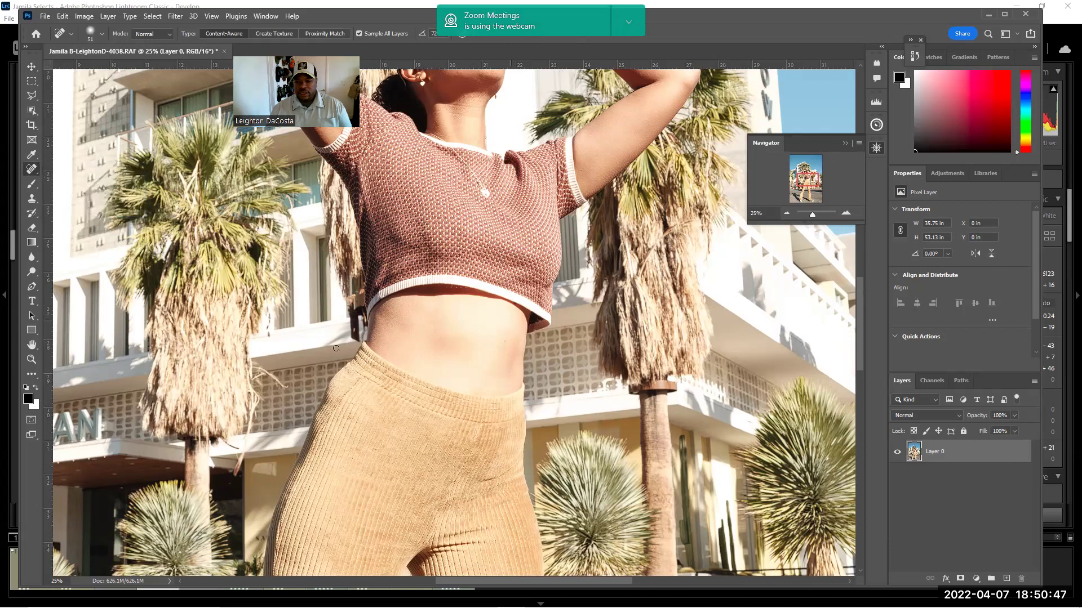
right_click(419, 331)
left_click_drag(446, 354, 439, 352)
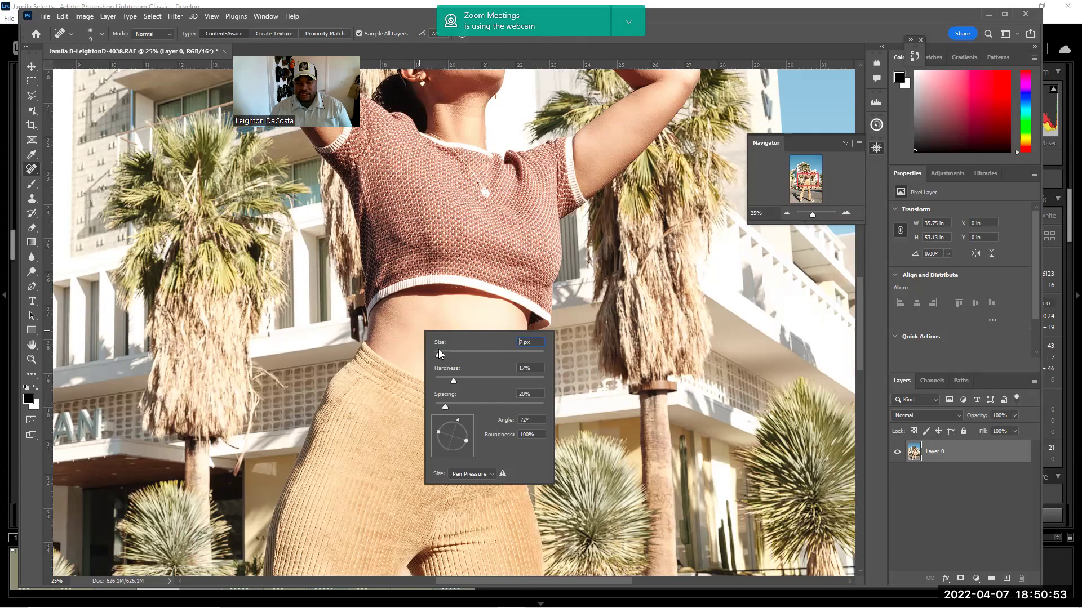
left_click_drag(437, 349, 437, 349)
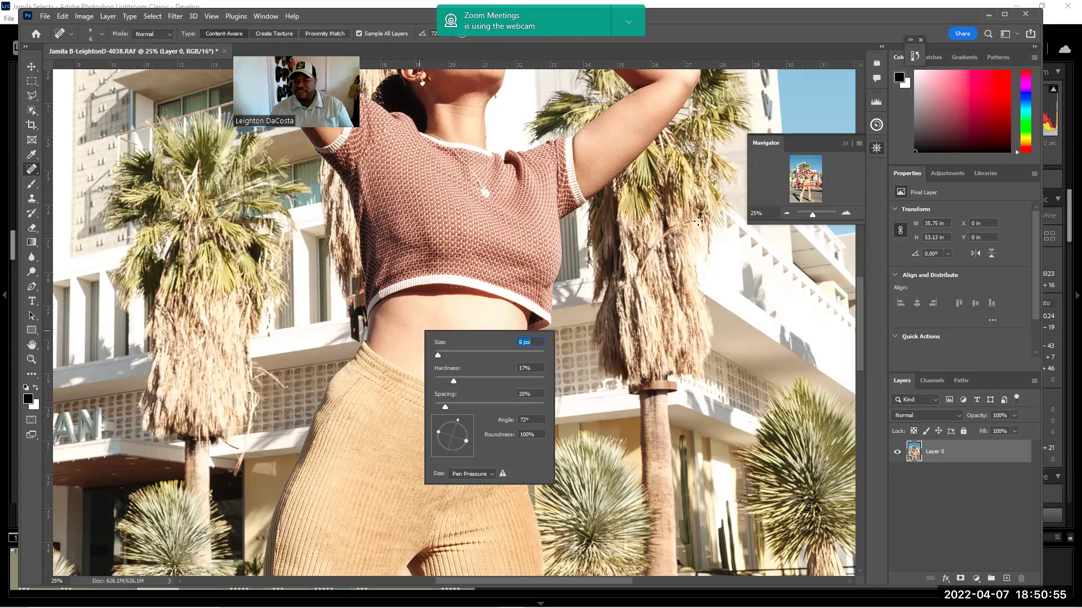
left_click(848, 215)
Zoom to 200% on the midriff and heal the first small skin blemishes
left_click(847, 214)
left_click(847, 214)
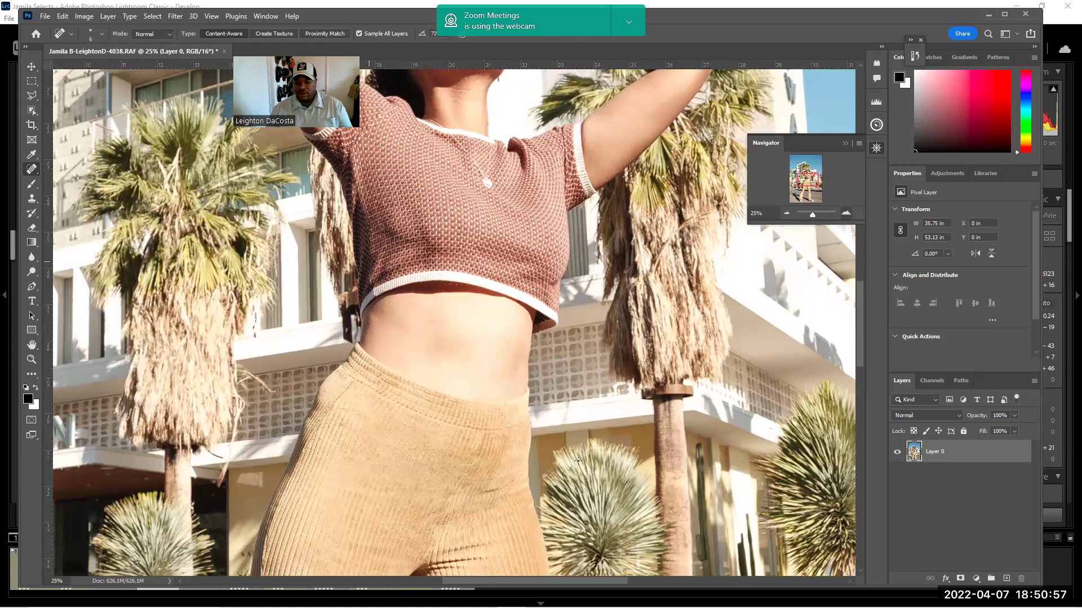
left_click(845, 213)
left_click(845, 209)
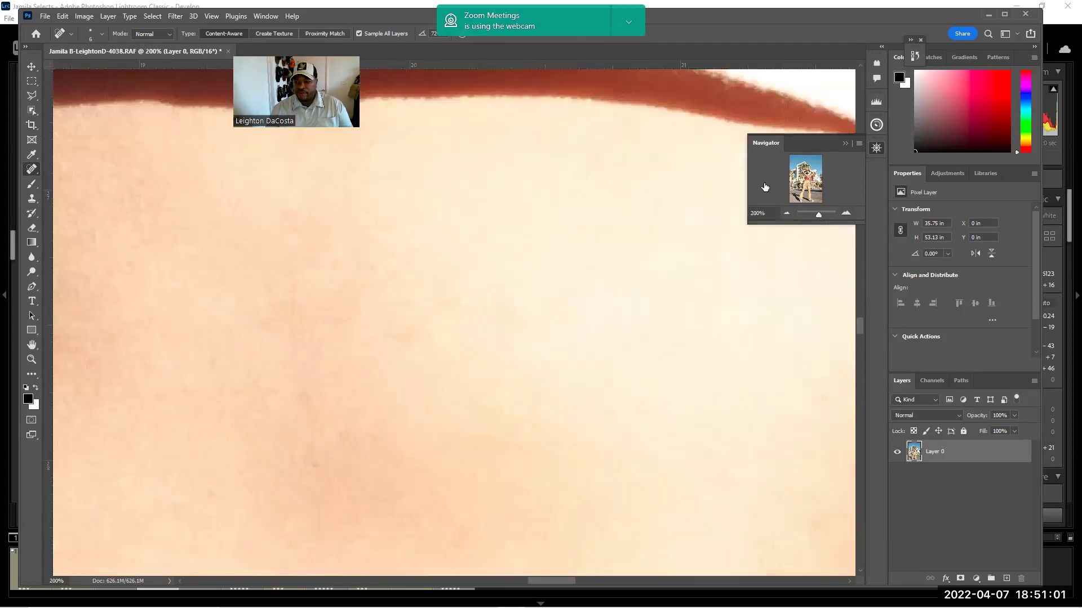
left_click(807, 174)
left_click_drag(807, 177, 807, 179)
mouse_move(472, 294)
left_mouse_down()
mouse_move(464, 301)
mouse_move(484, 297)
left_mouse_up()
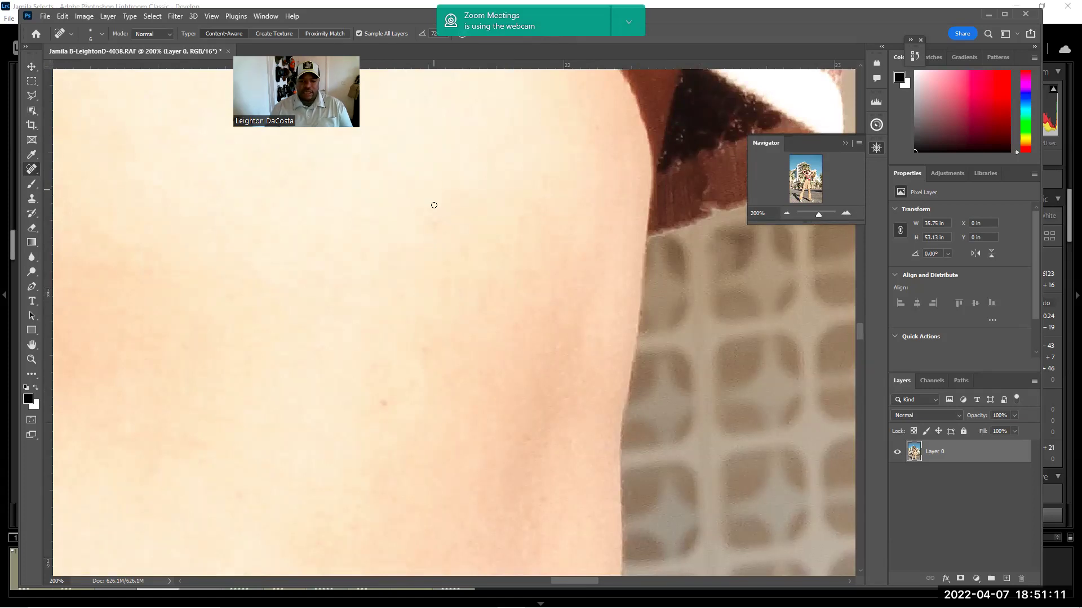
left_click(435, 223)
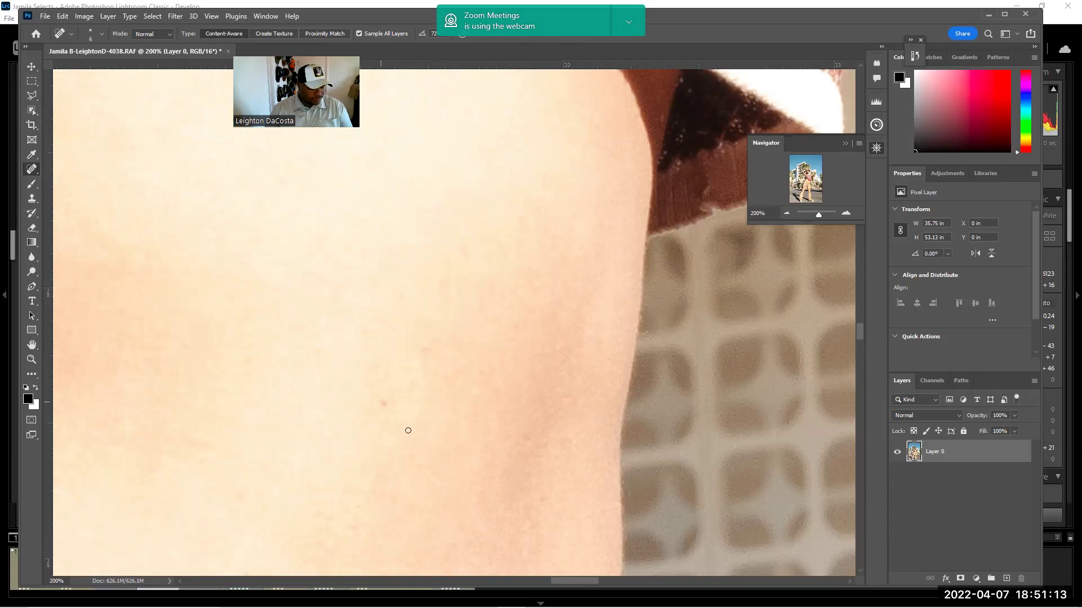
left_click_drag(385, 407, 386, 402)
left_click(319, 353)
left_click(424, 352)
Heal the cluster of dark spots just above the ribbed waistband
left_click_drag(810, 179, 810, 181)
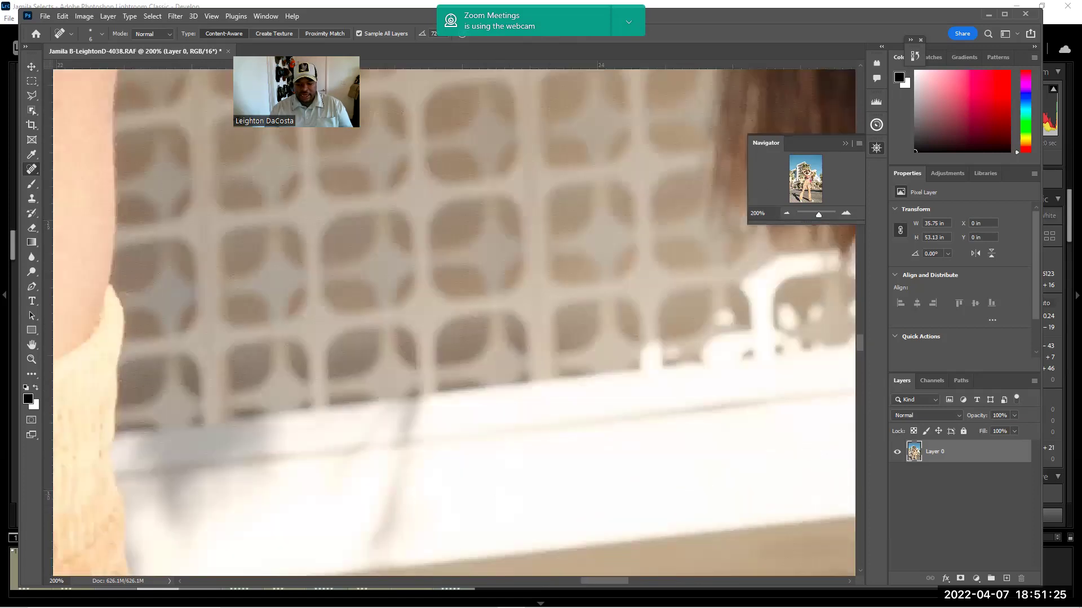
left_click_drag(610, 586, 558, 581)
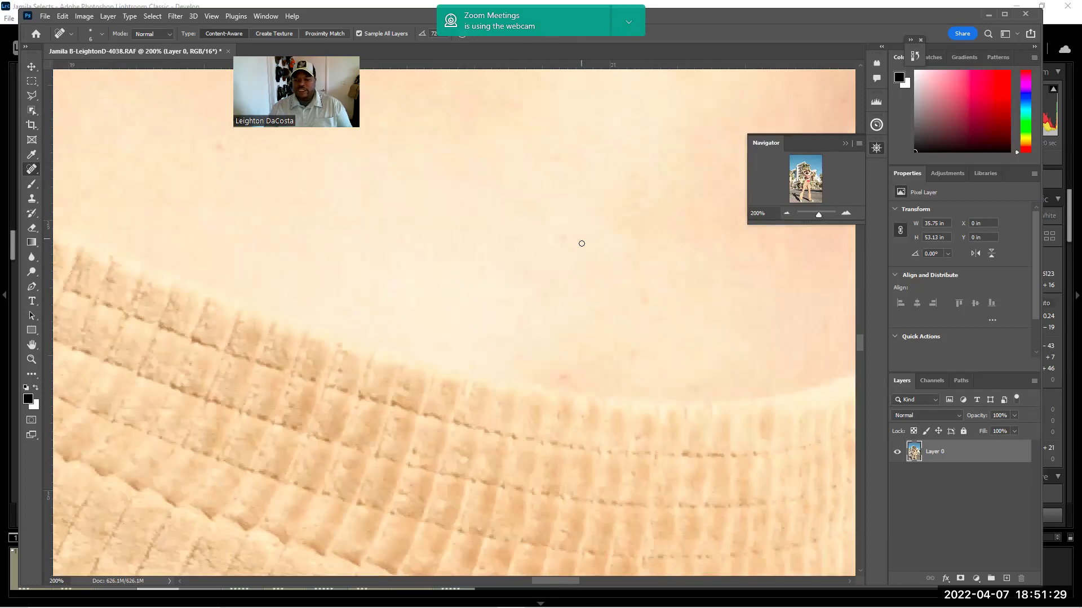
left_click(645, 298)
left_click(654, 311)
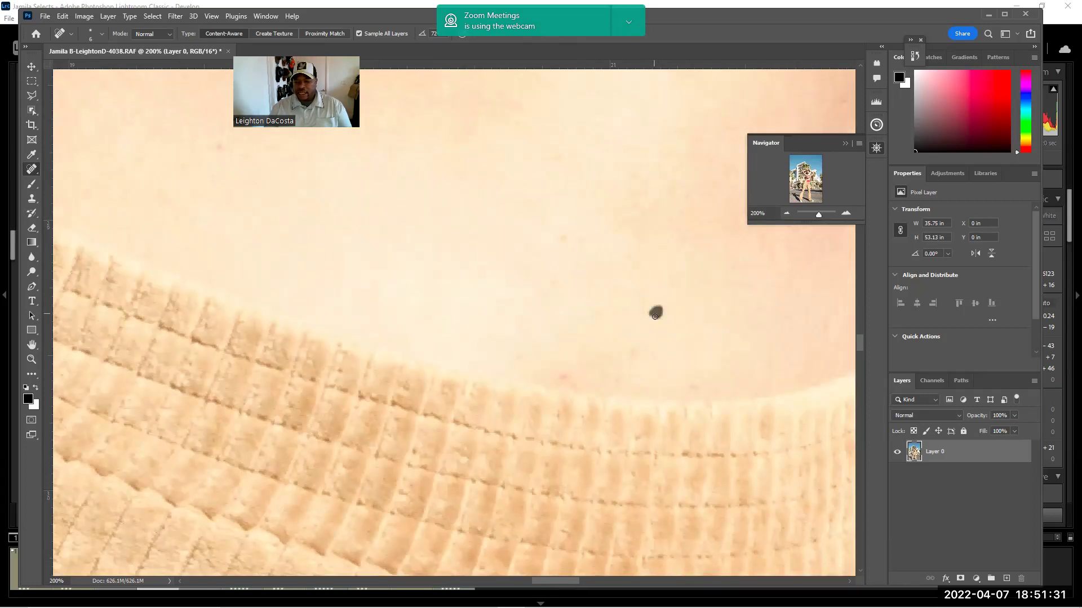
left_click(689, 386)
left_click(634, 353)
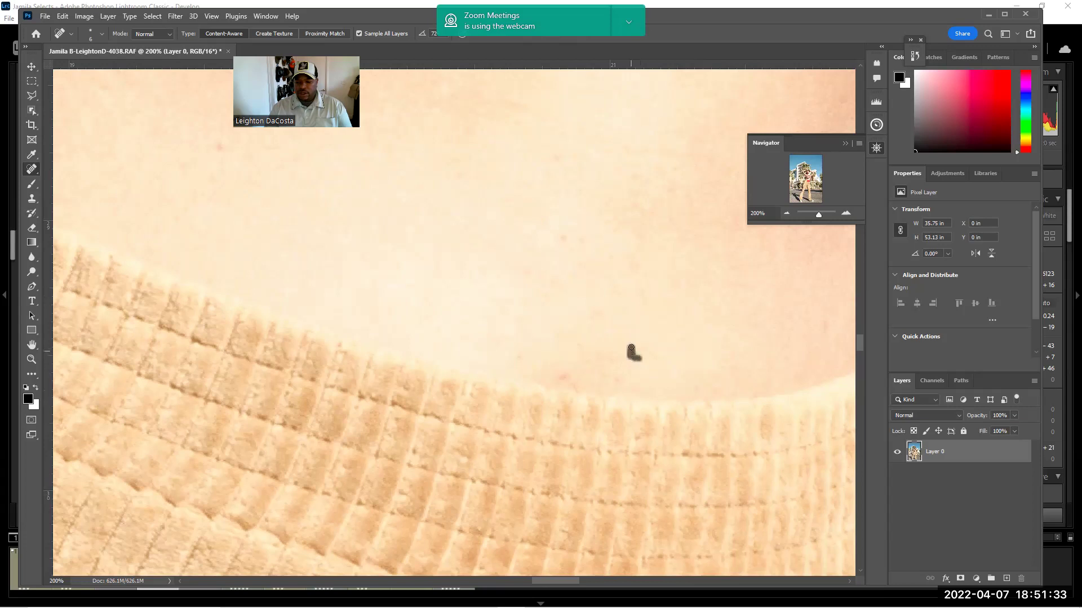
left_click(611, 377)
left_click(608, 361)
left_click(586, 362)
left_click(563, 377)
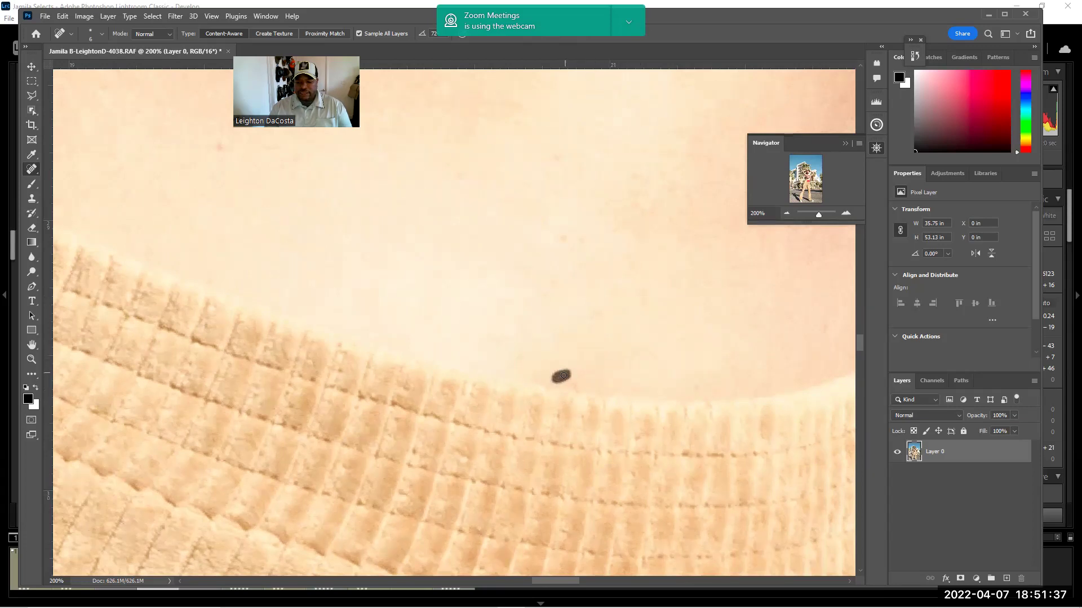
left_click(575, 386)
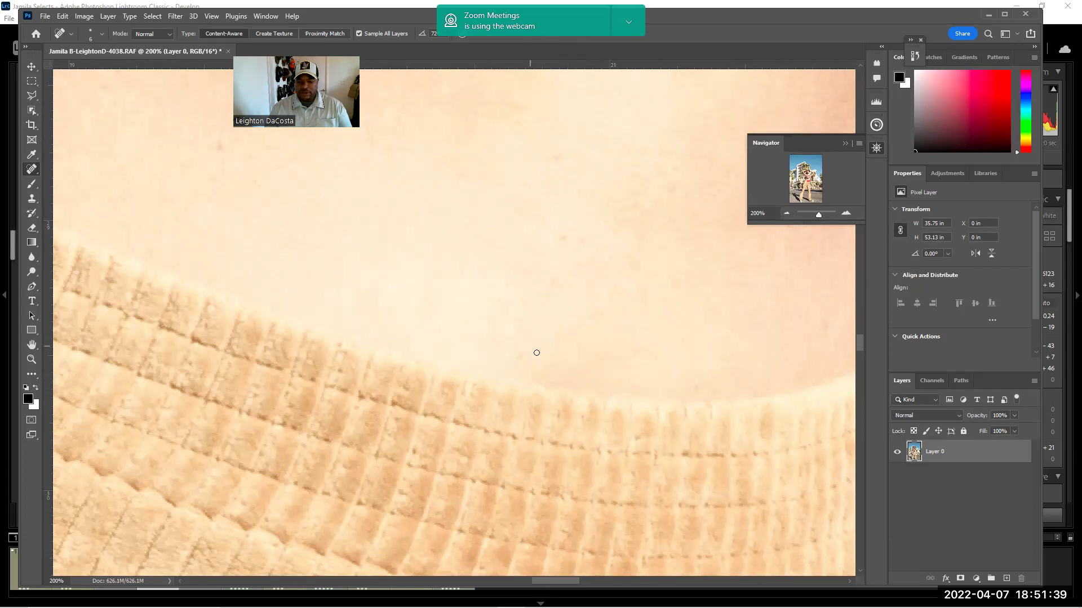
Heal the last faint blemishes higher on the midriff, then zoom out to 50%
left_click(518, 356)
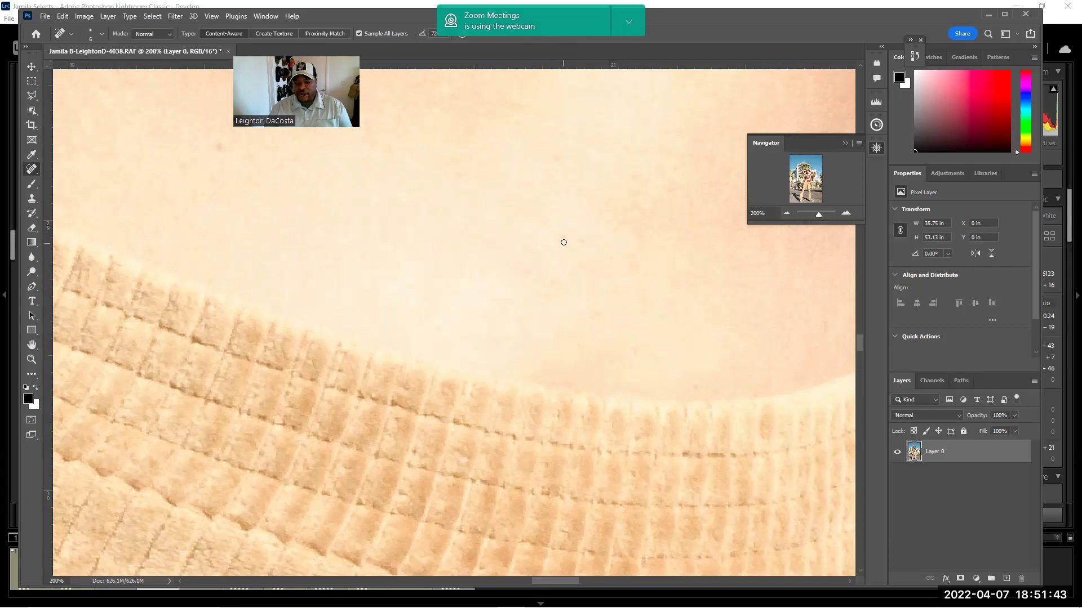
left_click(580, 242)
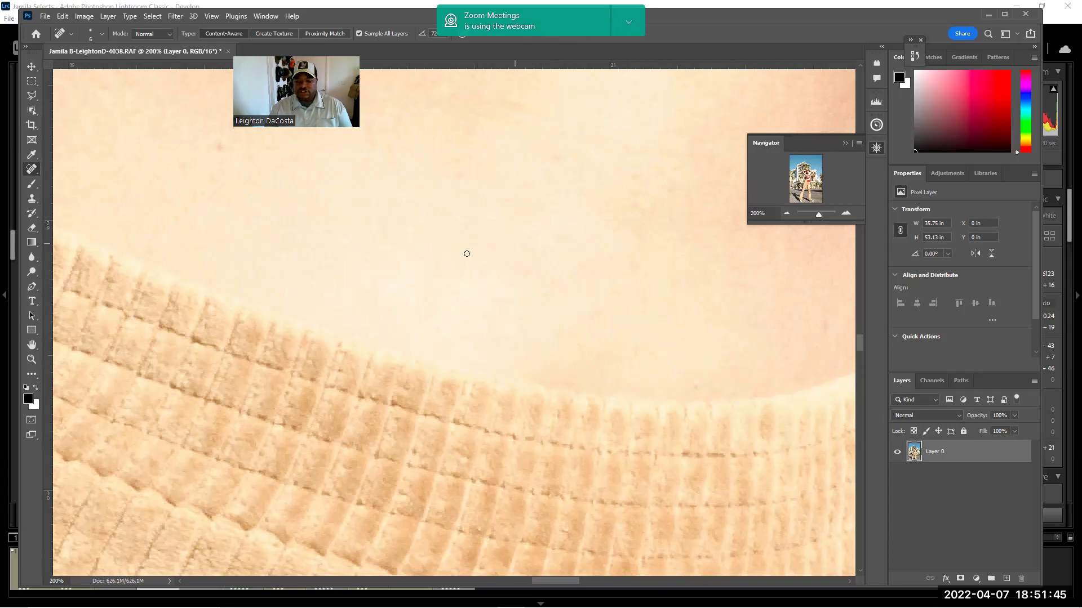
left_click(558, 332)
left_click(219, 143)
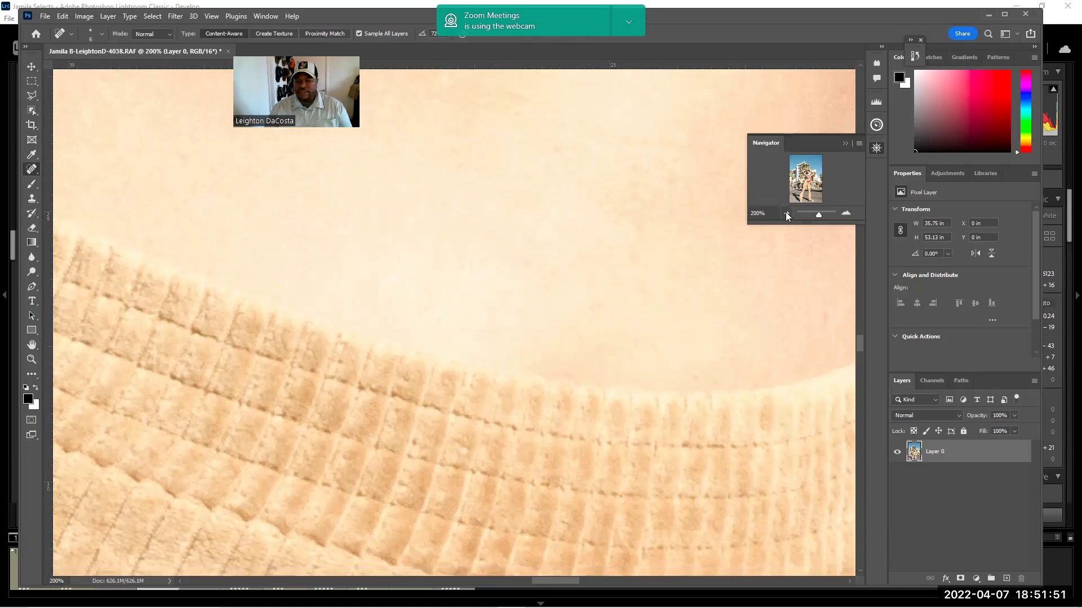
left_click(787, 213)
left_click(787, 213)
left_click(785, 212)
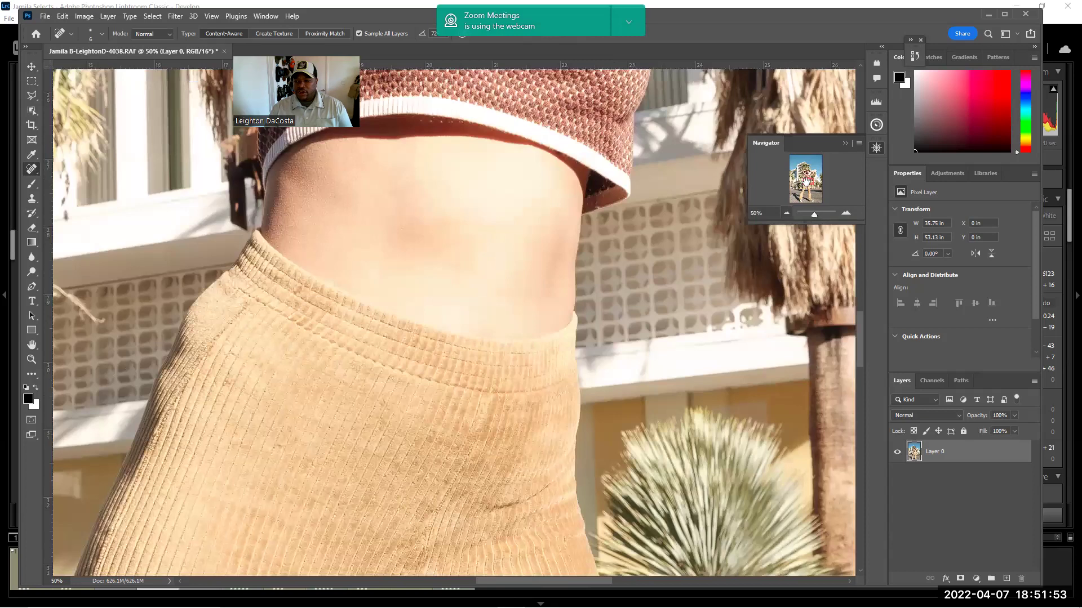
Enlarge the Spot Healing Brush to 95 px over the lower part of the photo
left_click_drag(808, 183, 807, 199)
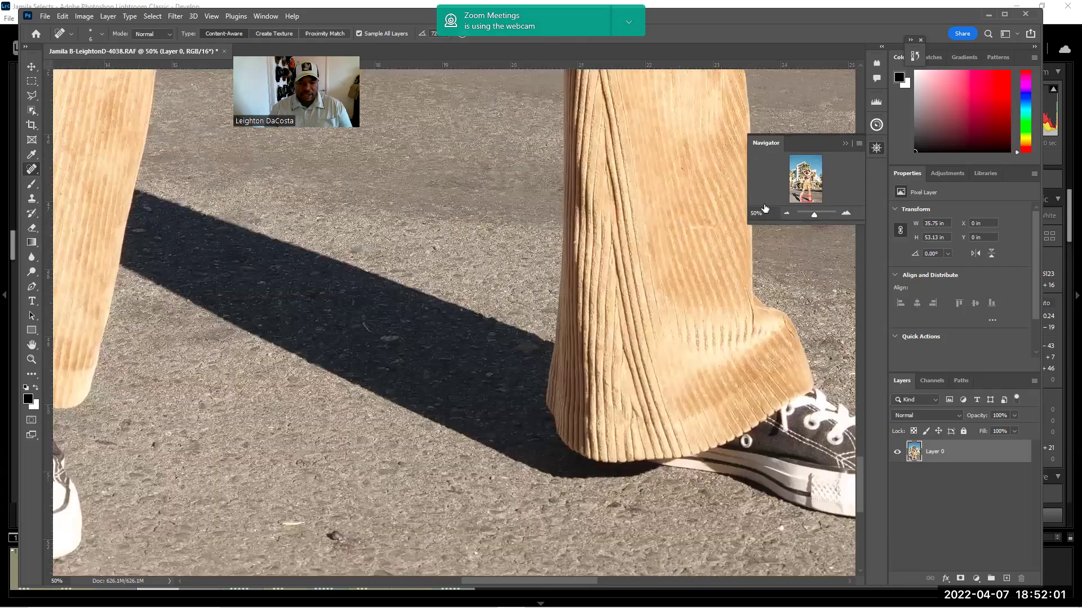
right_click(392, 288)
left_click(457, 309)
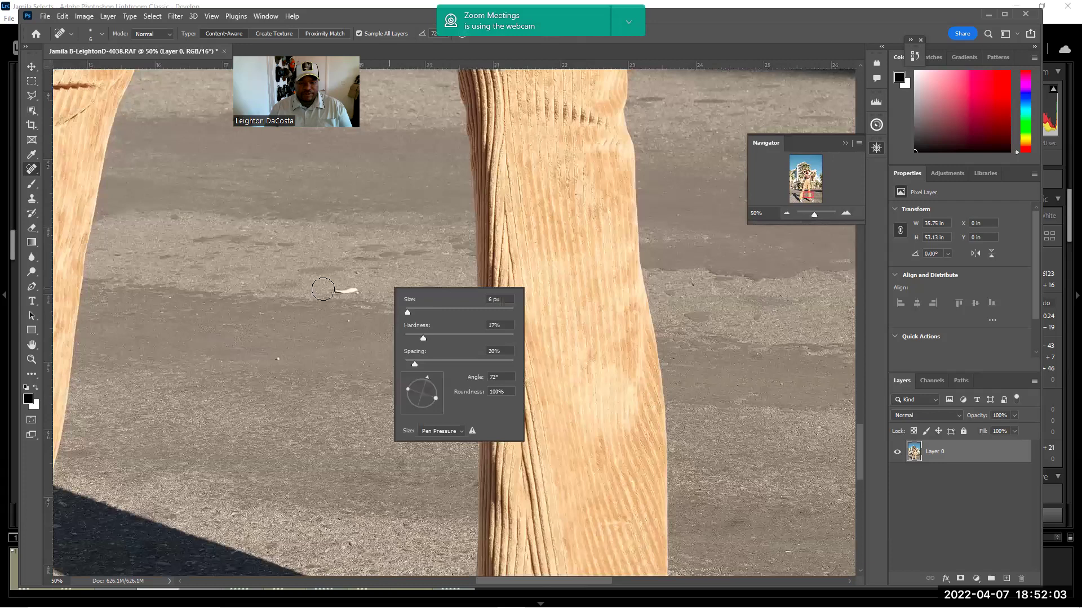
left_click(349, 291)
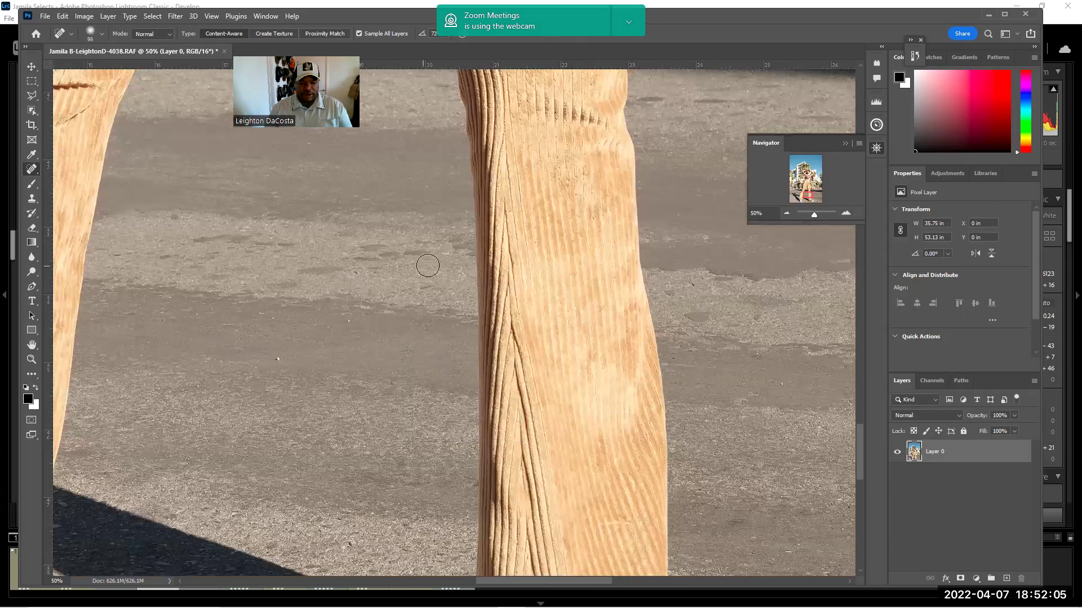
Remove the dark spot and white speck on the road near the shoe and shadow
left_click(811, 194)
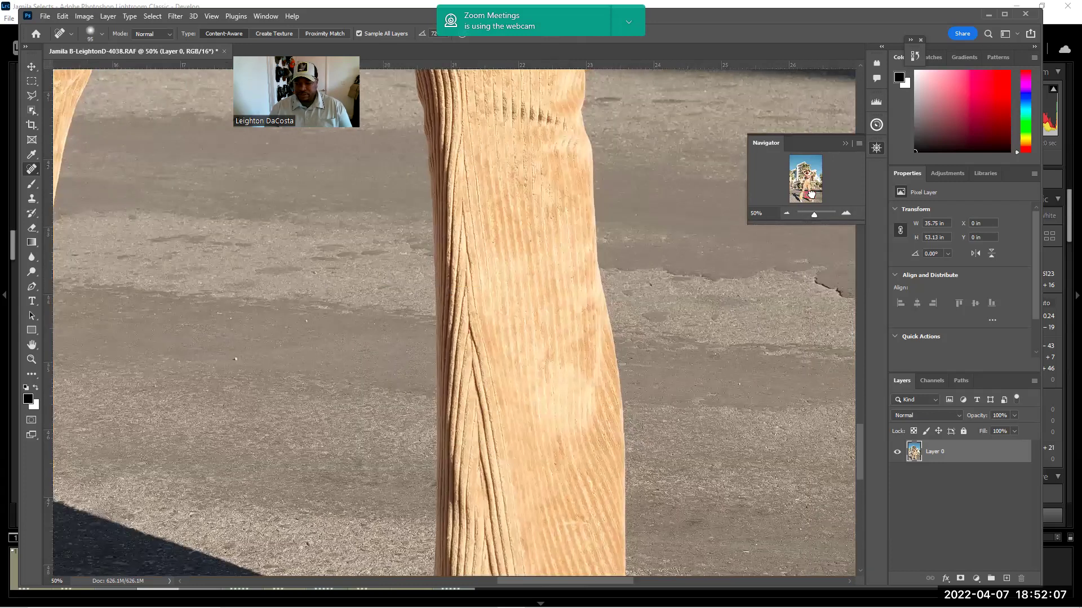
left_click(816, 196)
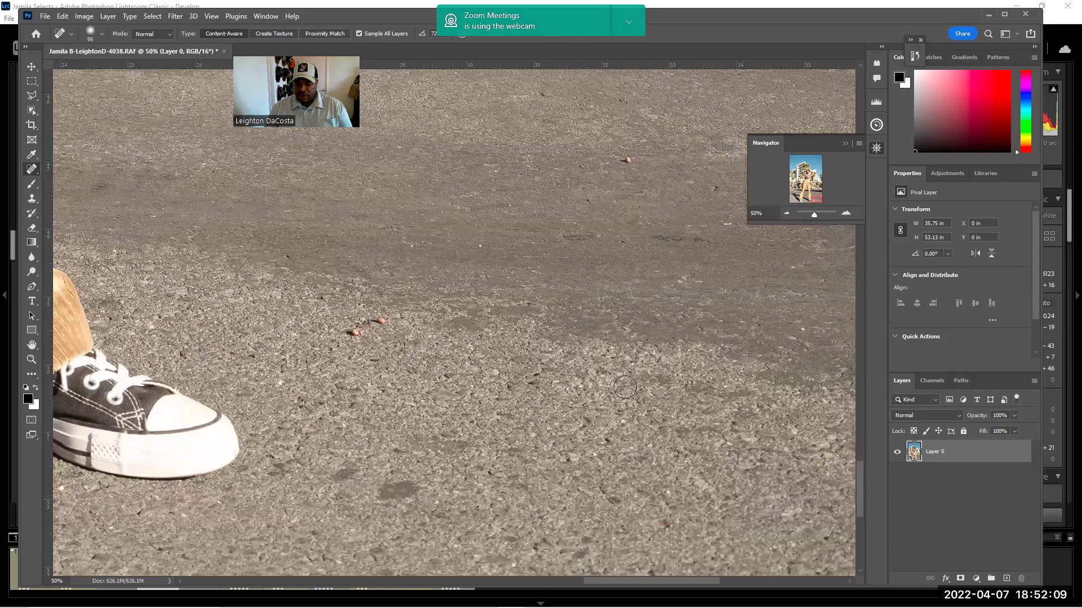
scroll(750, 268, "up", 3)
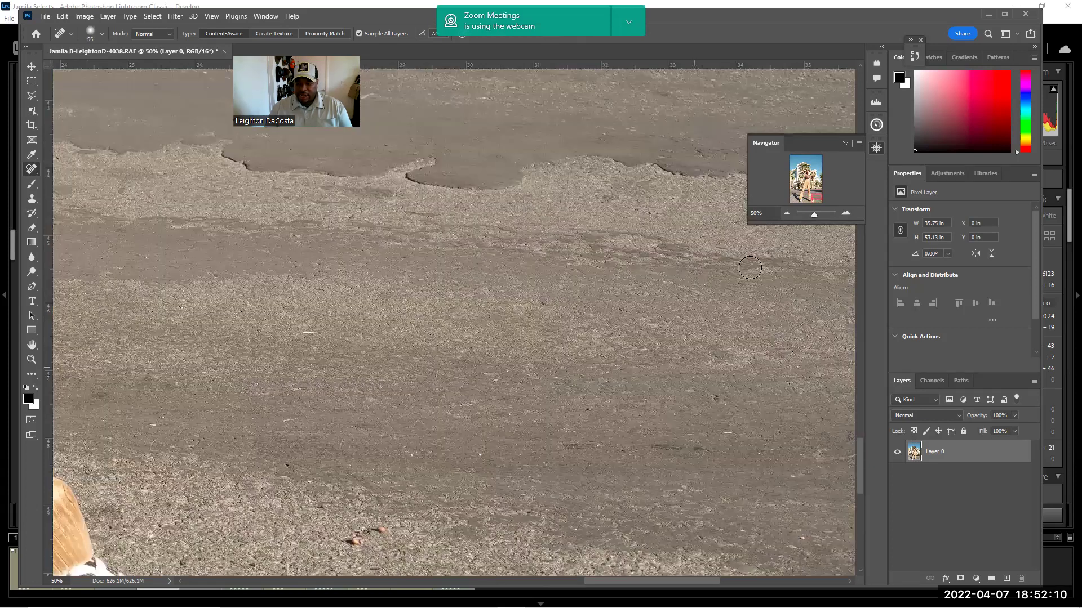
left_click(820, 192)
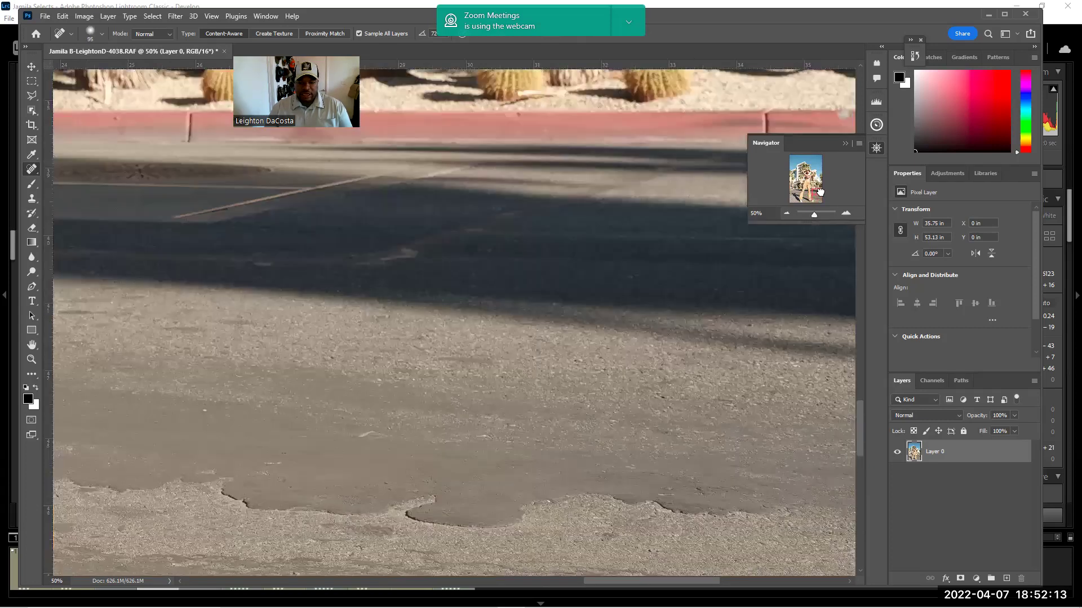
left_click(817, 193)
left_click(801, 196)
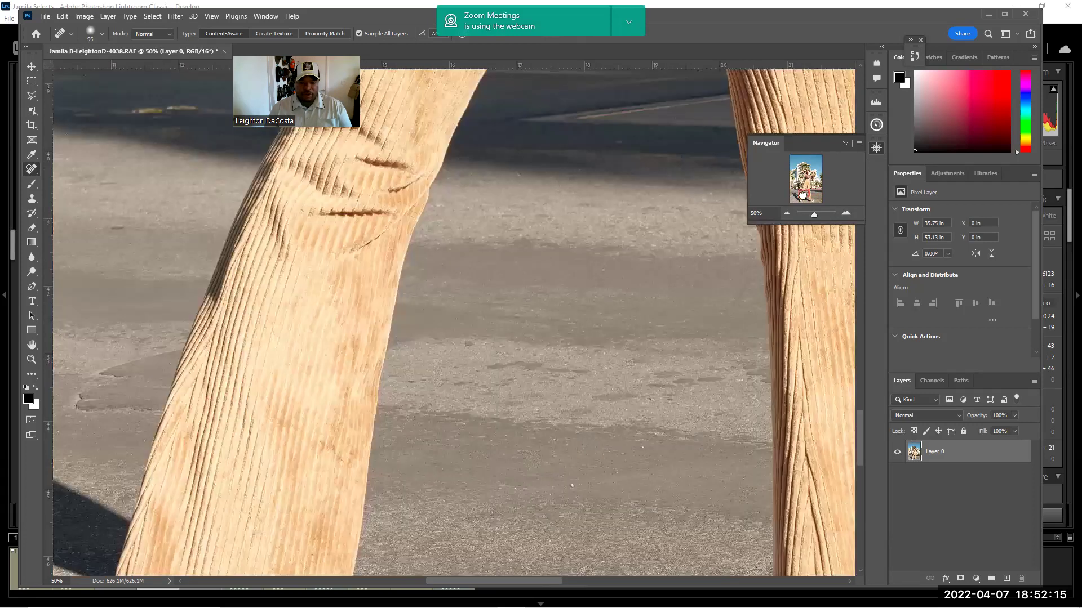
left_click(795, 202)
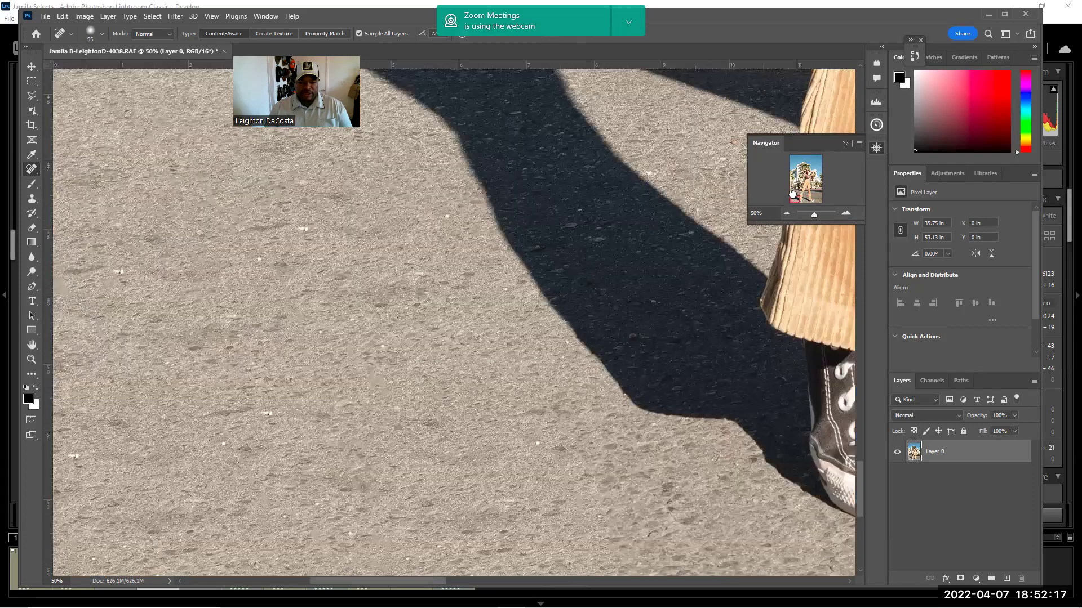
left_click(792, 192)
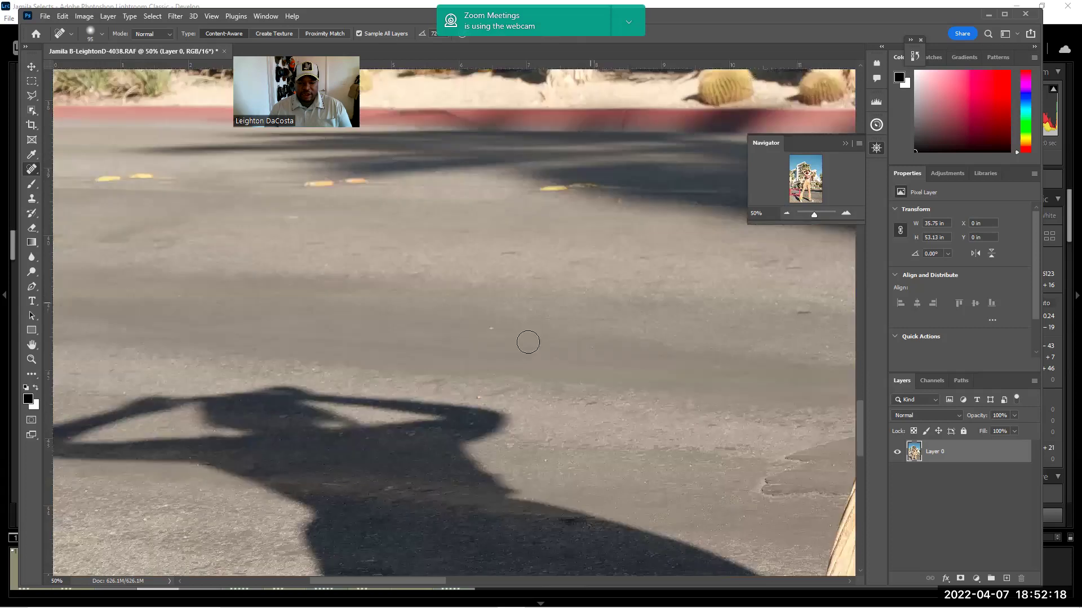
left_click(480, 392)
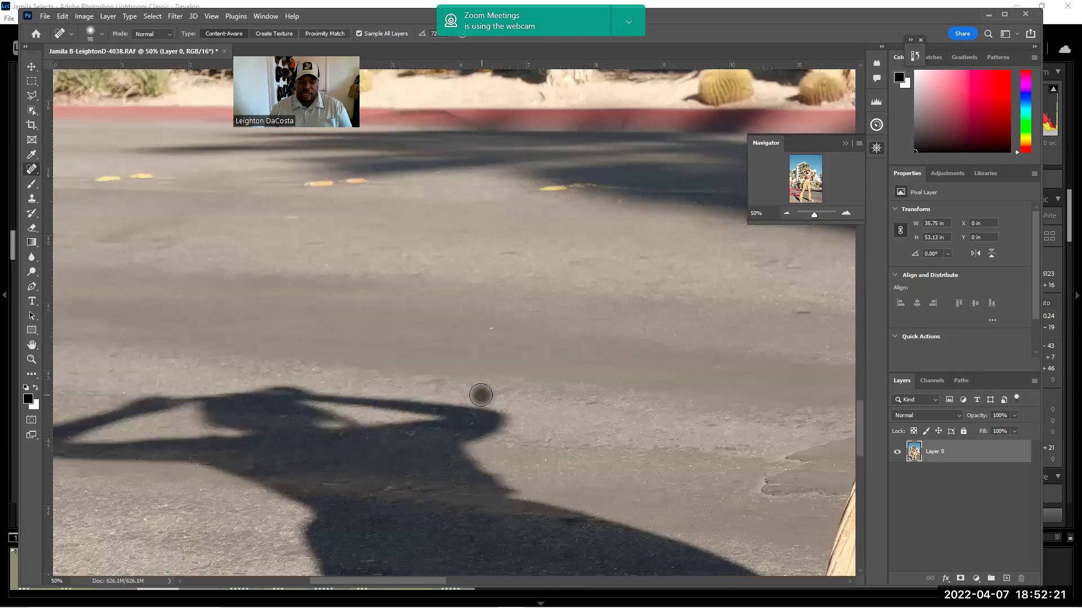
left_click(492, 328)
Heal away the yellow marks and stray strips across the road surface
mouse_move(532, 192)
left_mouse_down()
mouse_move(582, 182)
mouse_move(606, 194)
left_mouse_up()
left_click_drag(359, 180, 300, 189)
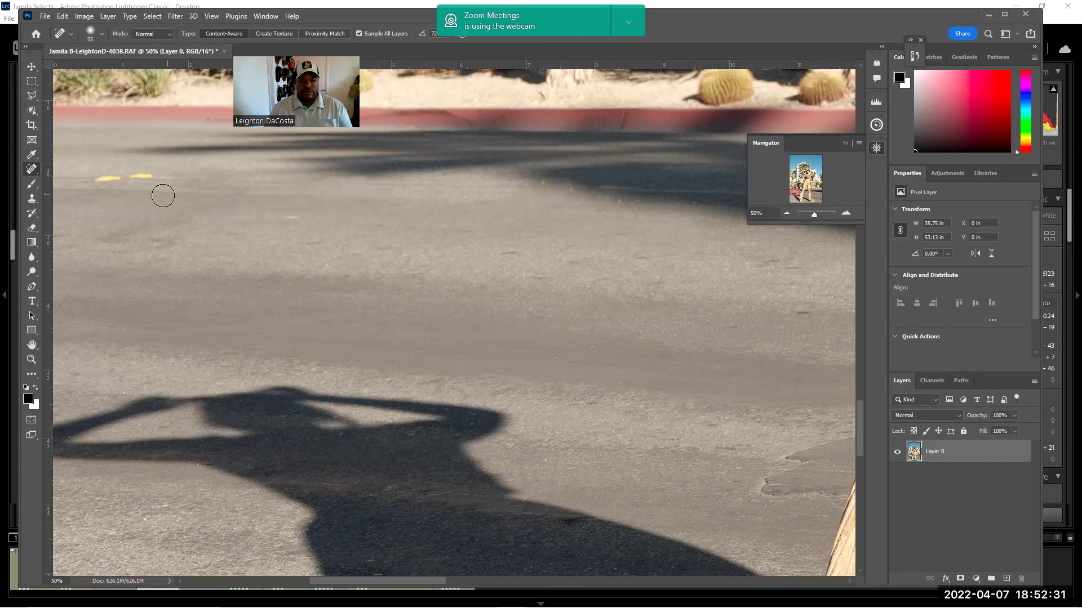
mouse_move(132, 181)
left_mouse_down()
mouse_move(150, 180)
mouse_move(55, 182)
left_mouse_up()
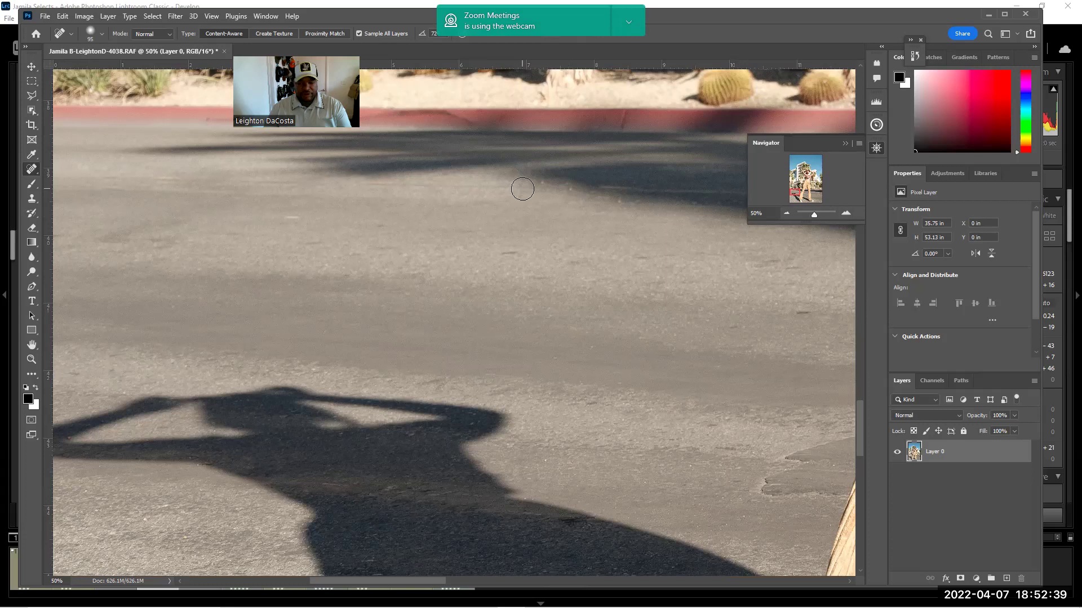
left_click(522, 189, "shift")
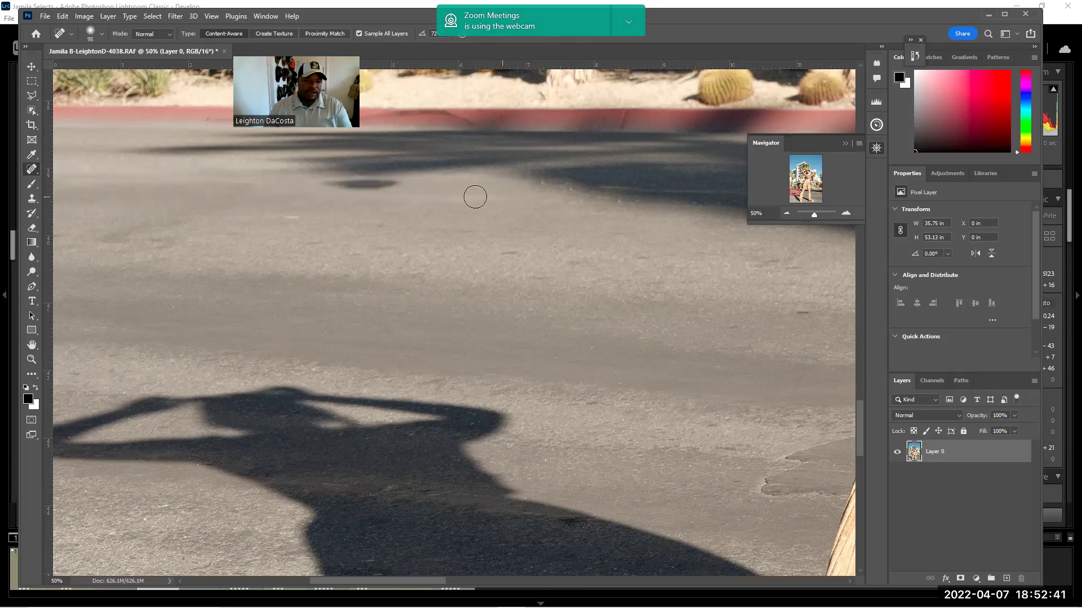
mouse_move(292, 186)
left_mouse_down()
mouse_move(204, 182)
mouse_move(299, 186)
left_mouse_up()
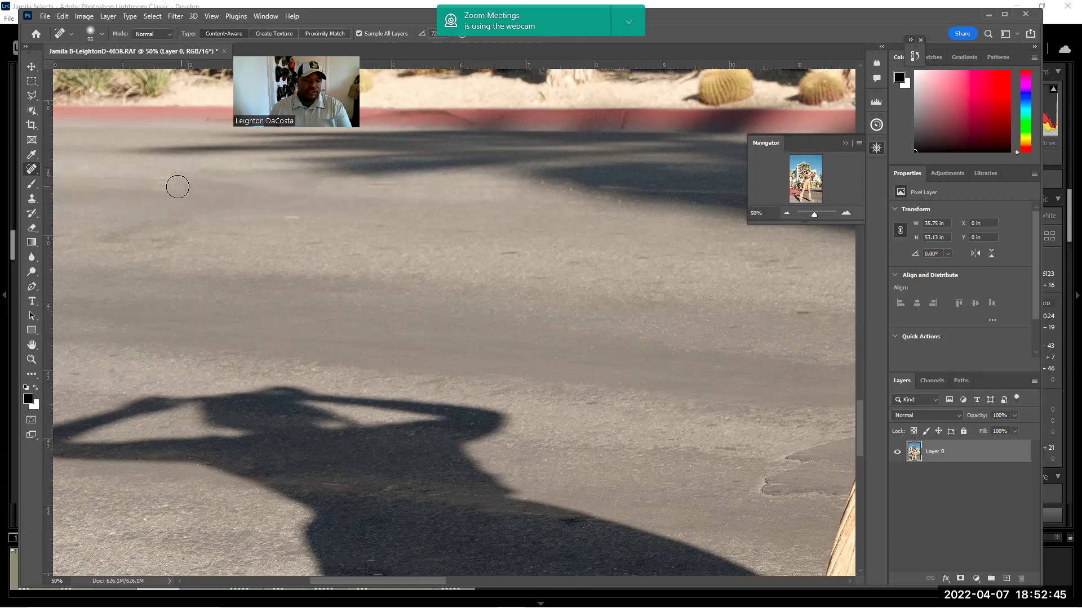
left_click(195, 186)
left_click_drag(167, 183, 134, 185)
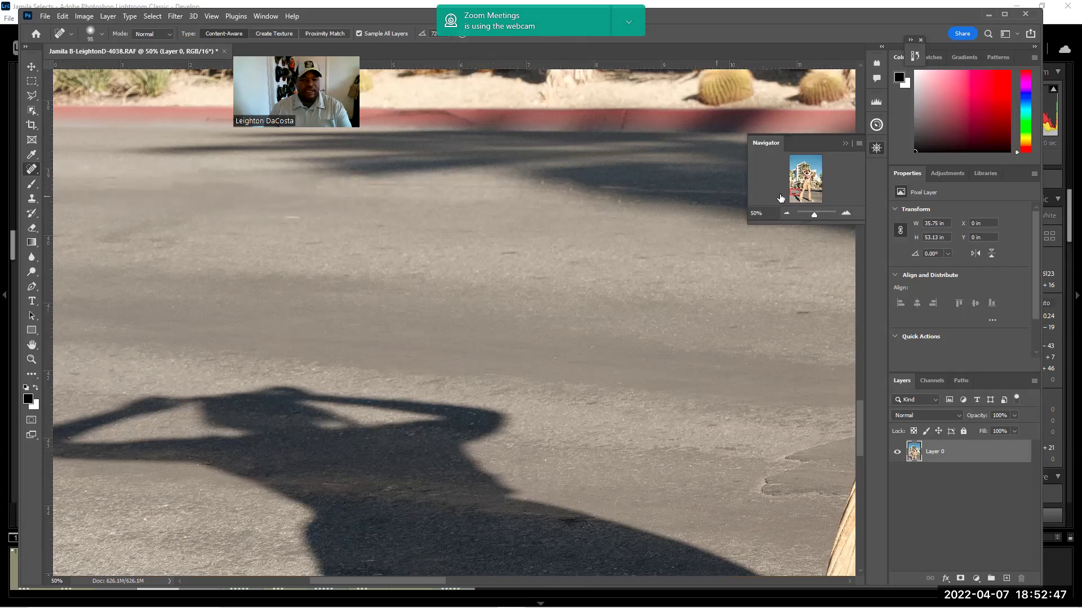
left_click_drag(375, 187, 496, 188)
left_click(507, 188)
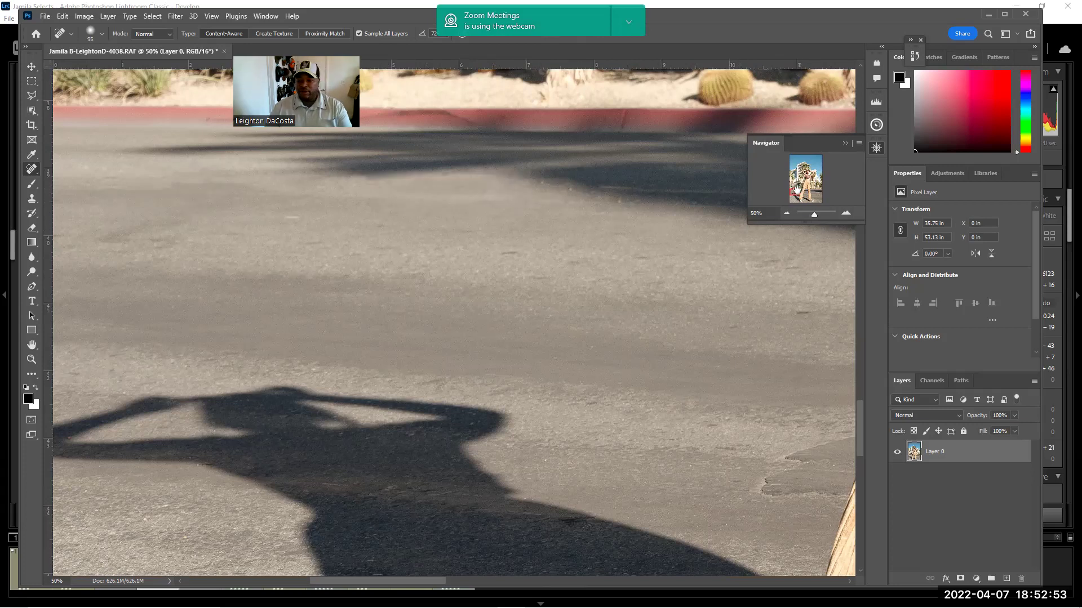
Heal the dark road marking beside the palm trunk
left_click_drag(811, 190, 797, 190)
left_click_drag(502, 195, 659, 193)
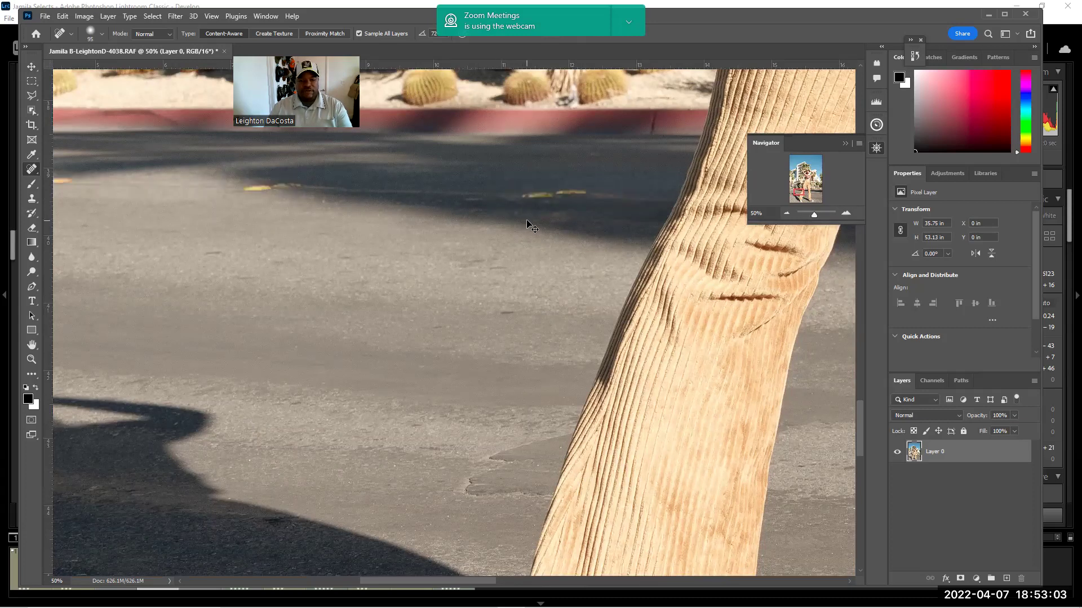
left_click(791, 198)
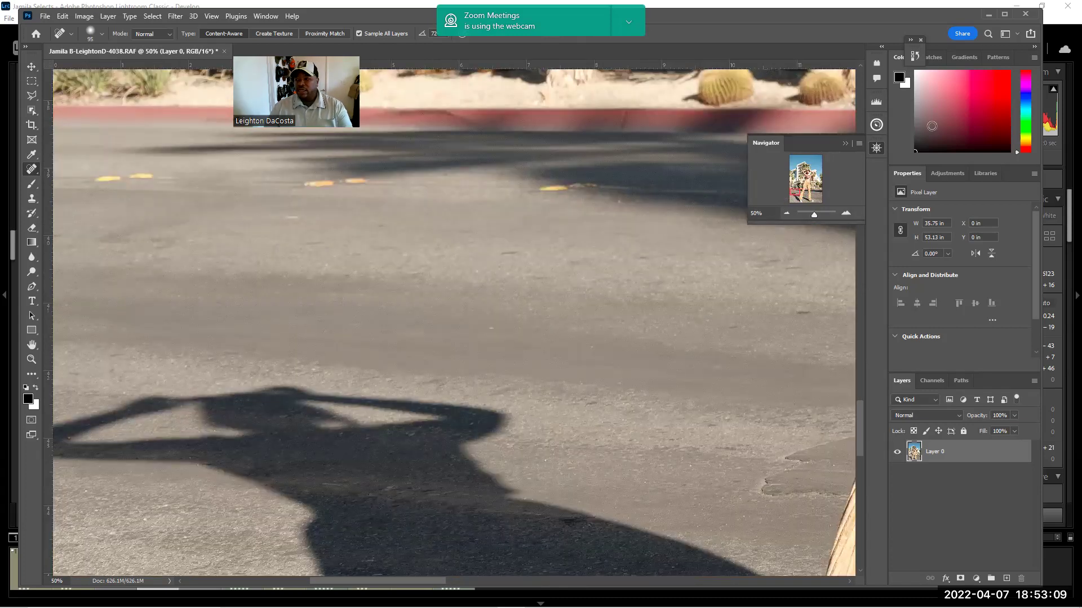
Step back one healing state in History, then heal the white spot in the background
left_click(914, 57)
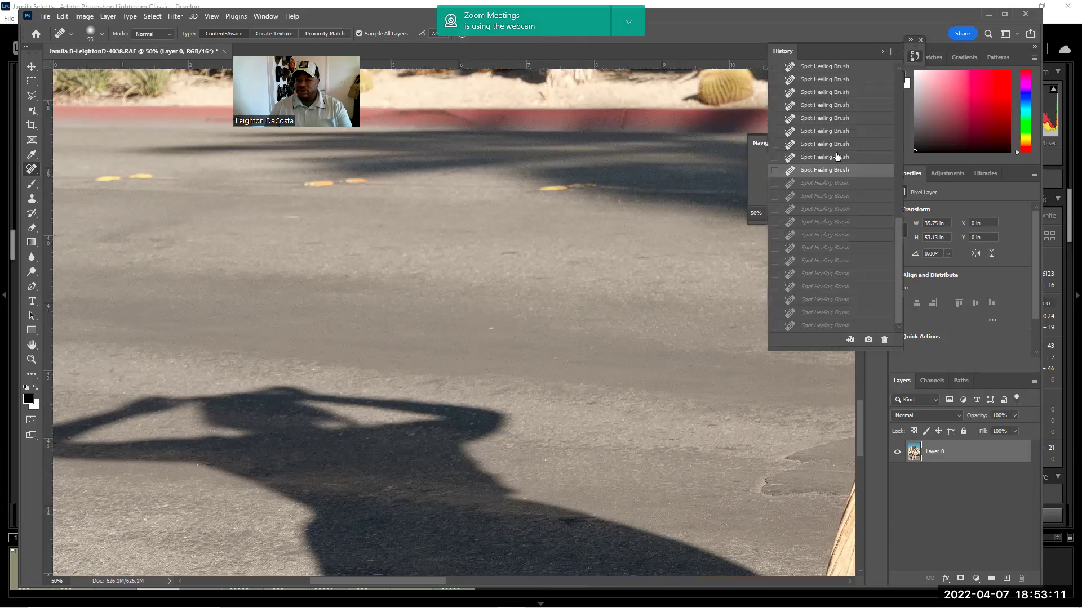
left_click(839, 183)
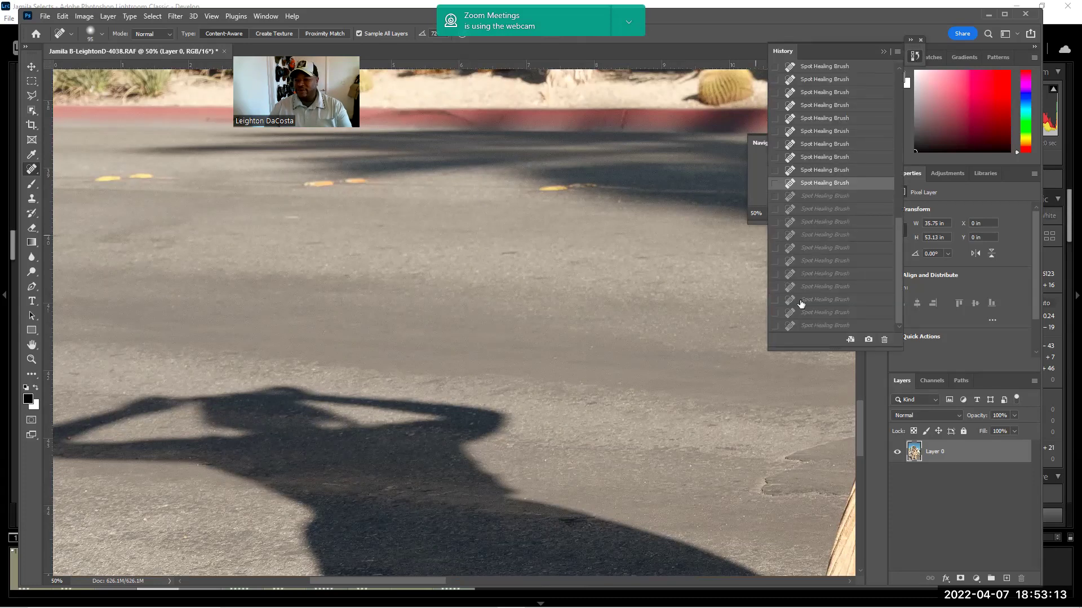
left_click(753, 180)
left_click_drag(789, 169, 798, 191)
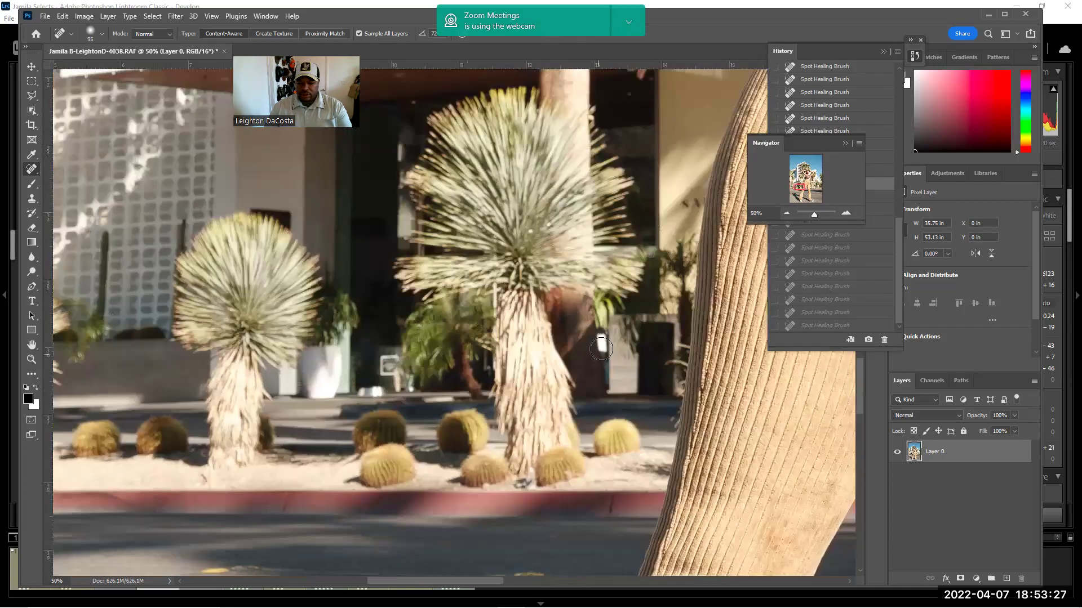
mouse_move(601, 348)
left_mouse_down()
mouse_move(591, 336)
mouse_move(606, 387)
left_mouse_up()
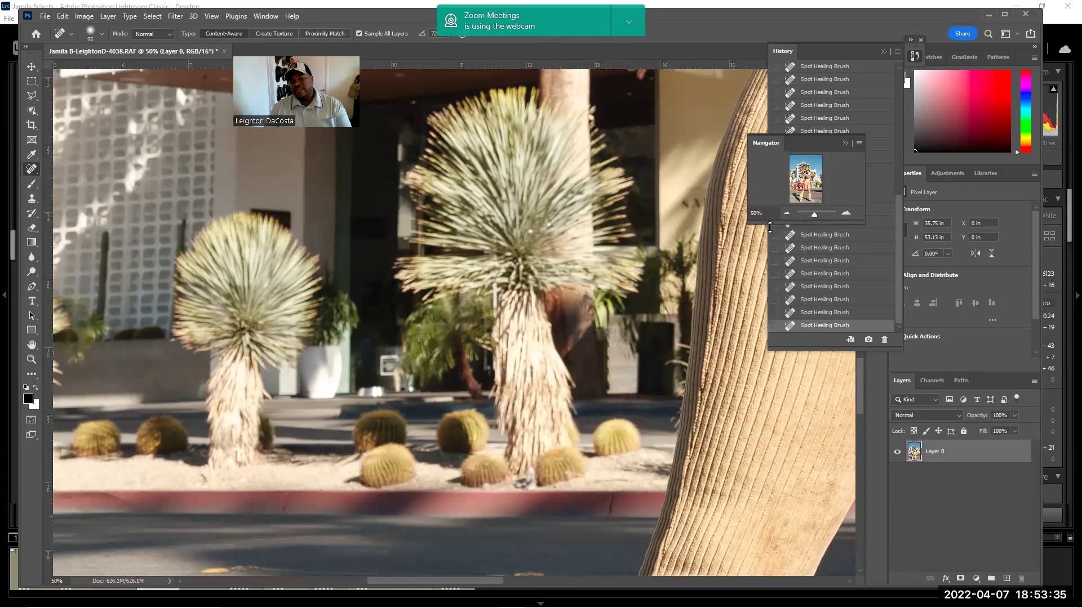
Heal the dark crease mark on the ribbed trousers
left_click(798, 180)
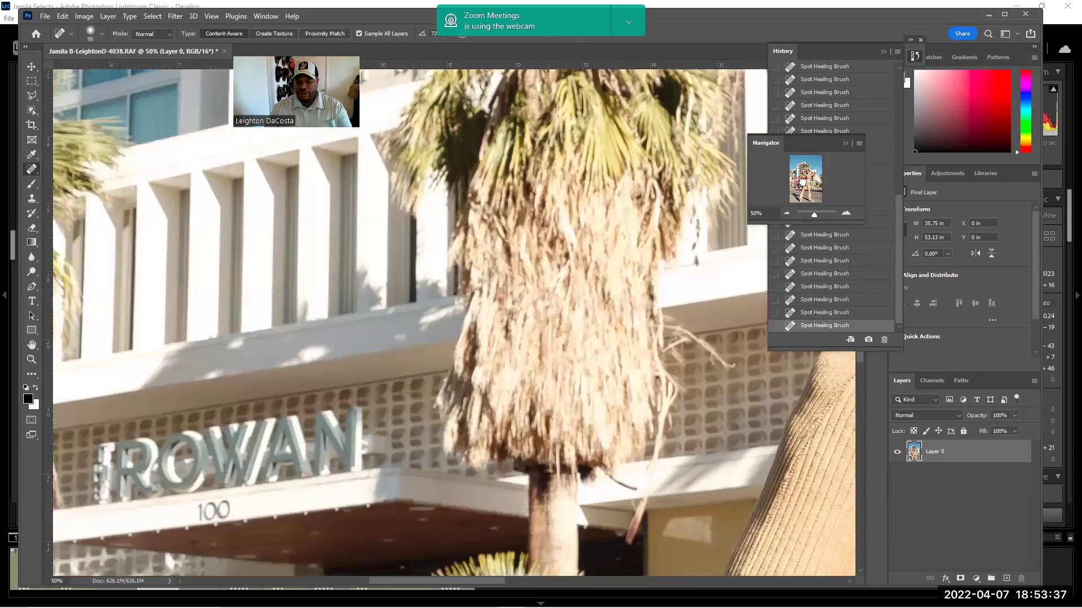
left_click(804, 182)
left_click(807, 183)
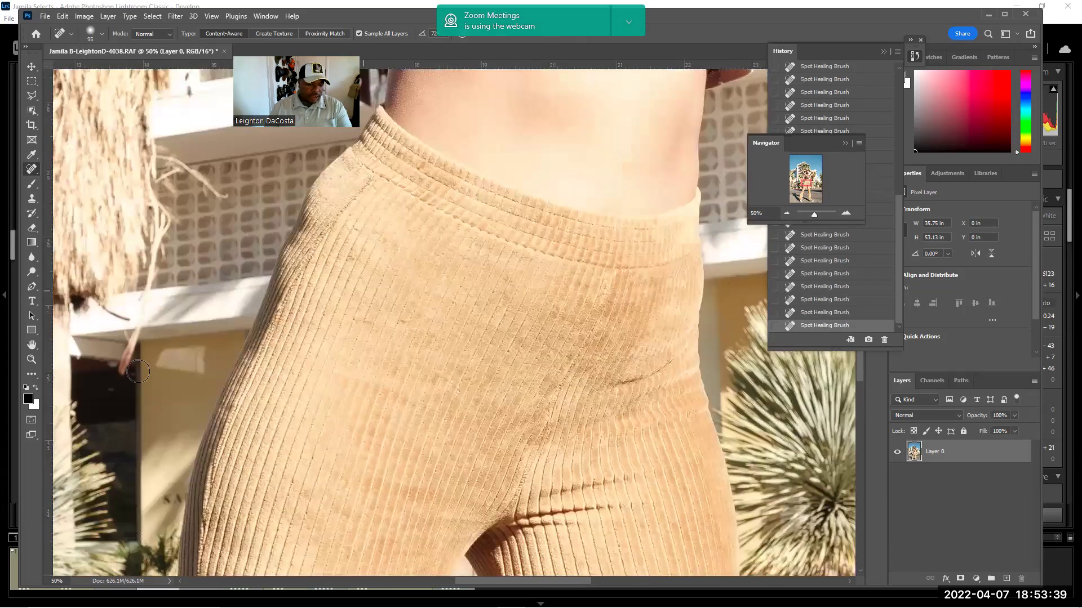
mouse_move(203, 375)
left_mouse_down()
mouse_move(206, 356)
mouse_move(160, 359)
mouse_move(200, 376)
mouse_move(205, 360)
mouse_move(192, 355)
mouse_move(205, 354)
mouse_move(181, 363)
left_mouse_up()
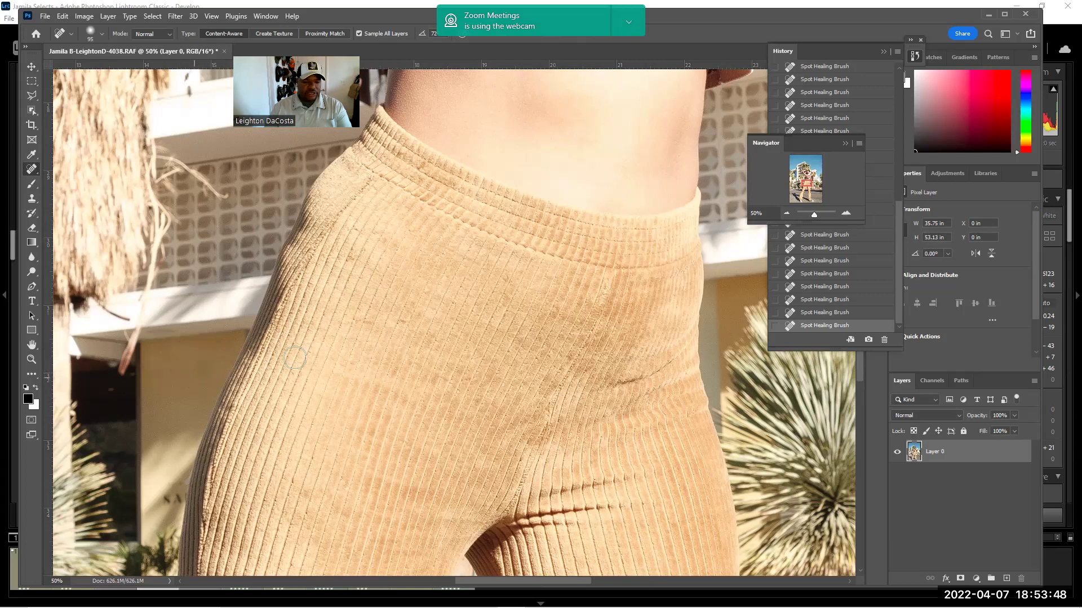
left_click(800, 187)
left_click(807, 185)
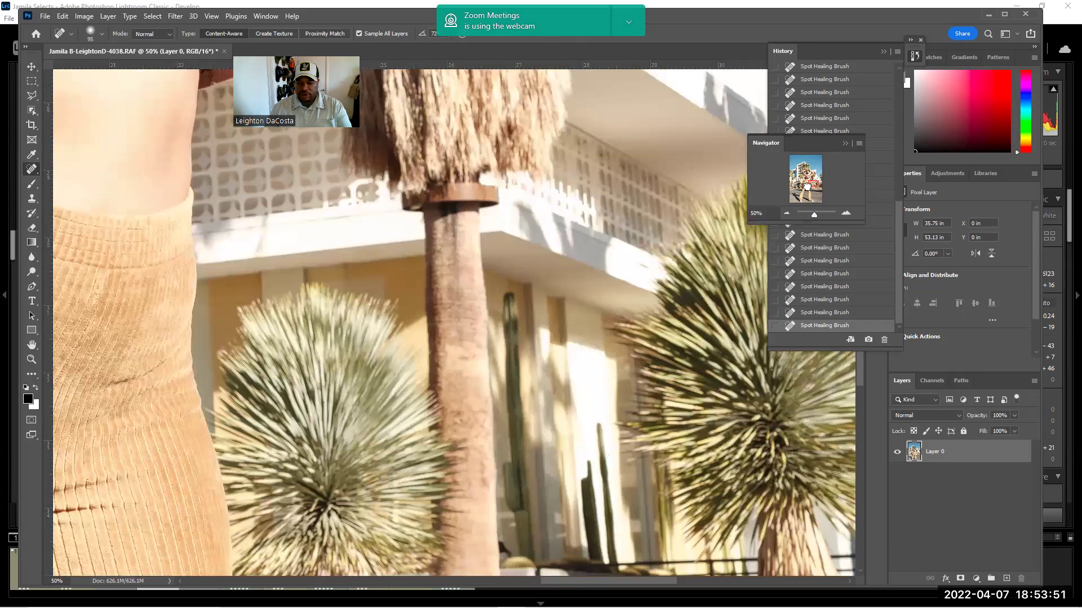
left_click_drag(809, 183, 761, 184)
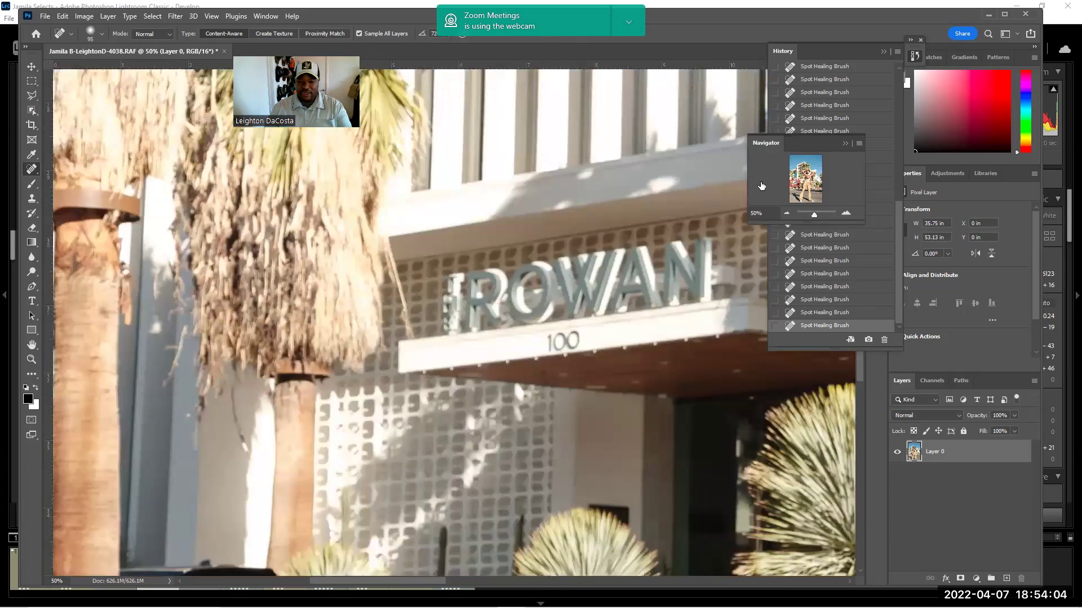
Zoom in on the ROWAN sign and set the healing brush to 51 px
left_click(787, 213)
left_click(788, 213)
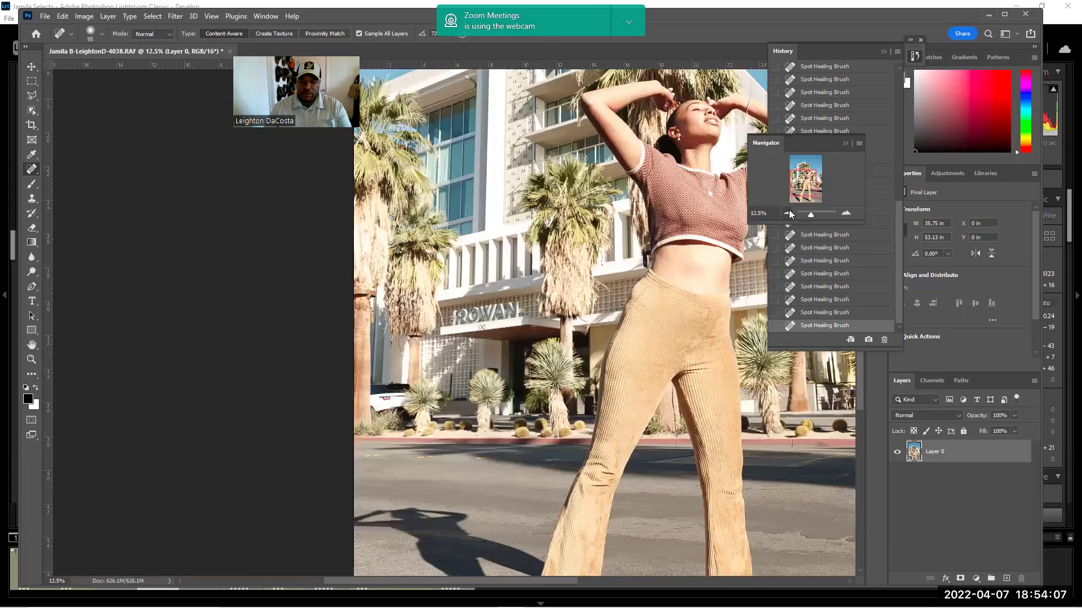
left_click(847, 213)
left_click(846, 213)
left_click(846, 213)
left_click(846, 213)
left_click(847, 213)
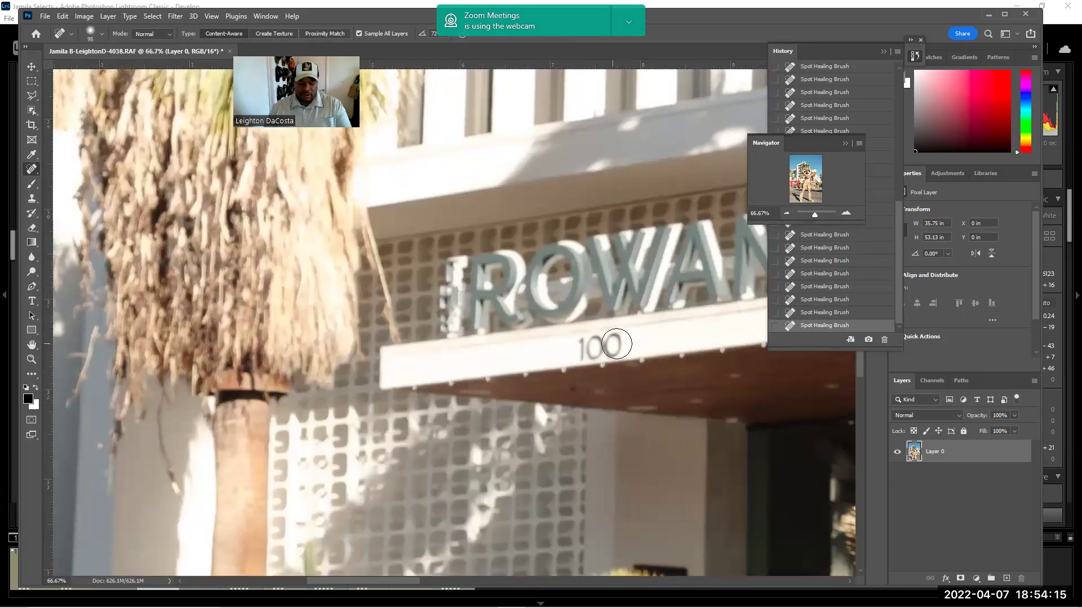
right_click(639, 342)
left_click(674, 365)
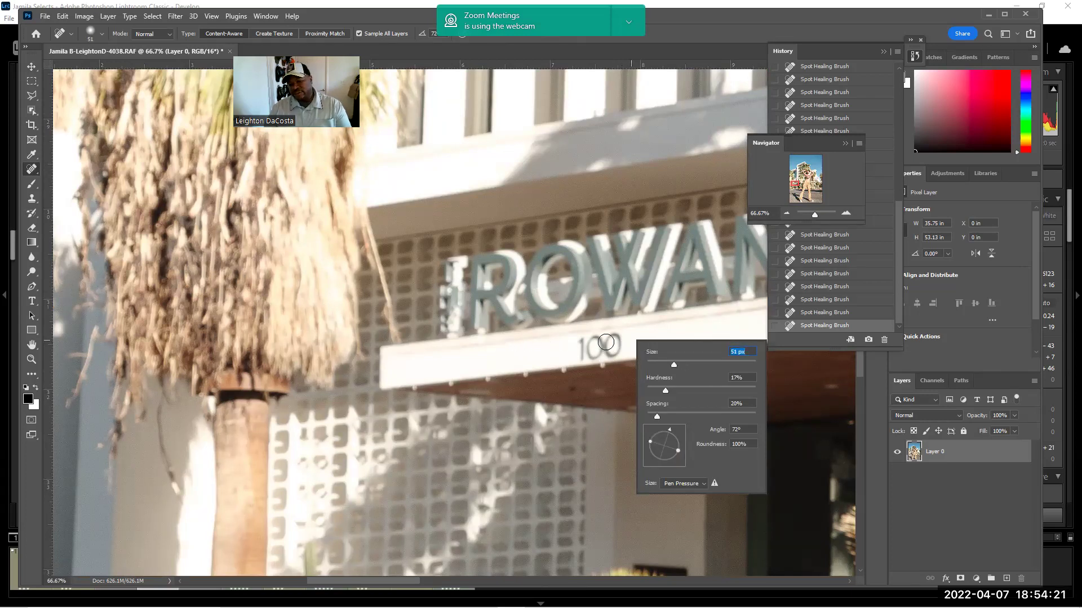
Paint out the '100' under the ROWAN sign and zoom back out to the whole photo
mouse_move(576, 343)
left_mouse_down()
mouse_move(620, 348)
mouse_move(576, 354)
mouse_move(589, 356)
mouse_move(628, 341)
mouse_move(574, 341)
mouse_move(633, 348)
left_mouse_up()
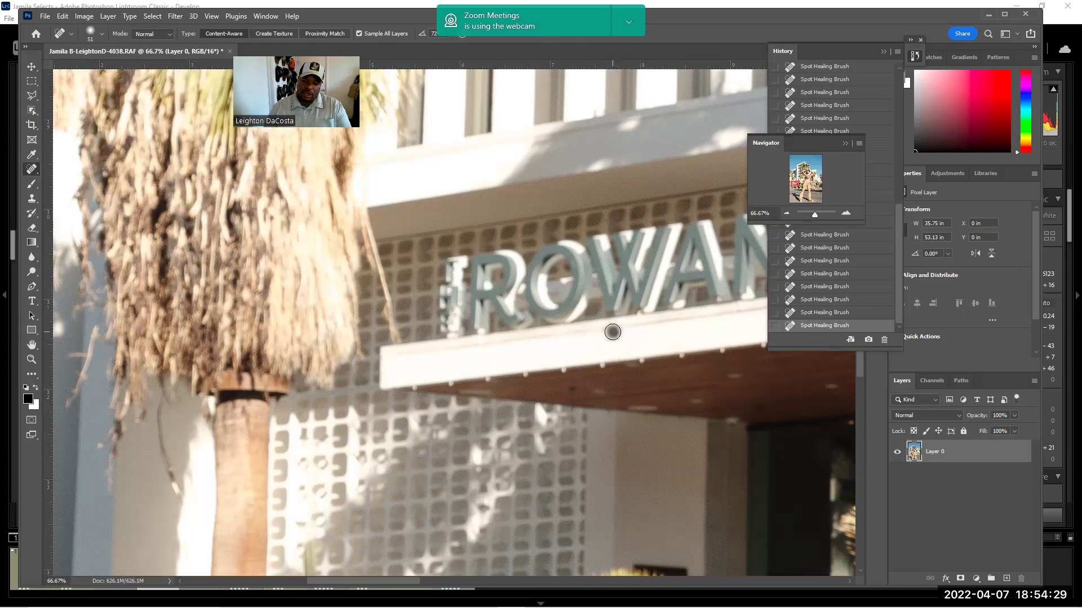
left_click(784, 213)
left_click(785, 213)
left_click(785, 213)
left_click(785, 213)
left_click(784, 213)
left_click(785, 213)
left_click(785, 212)
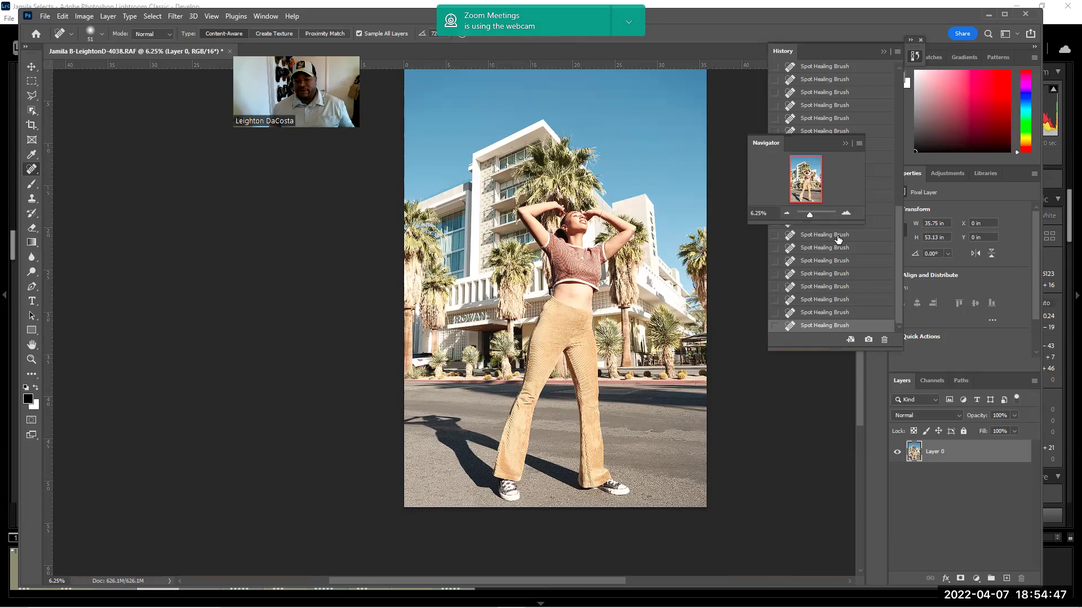
Zoom in to 100% on the woman's face
left_click(844, 213)
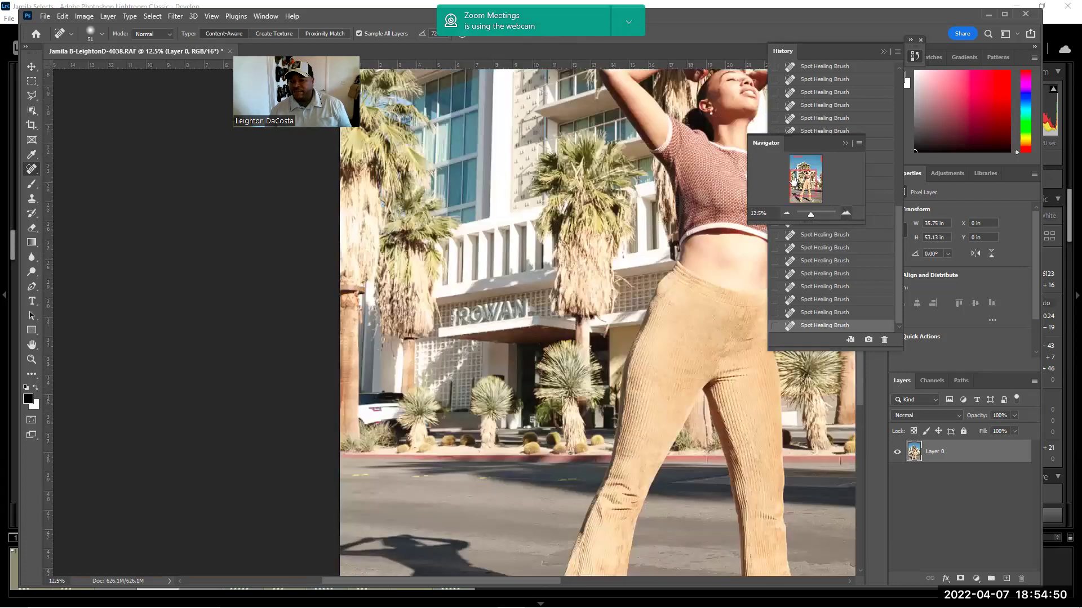
left_click(845, 213)
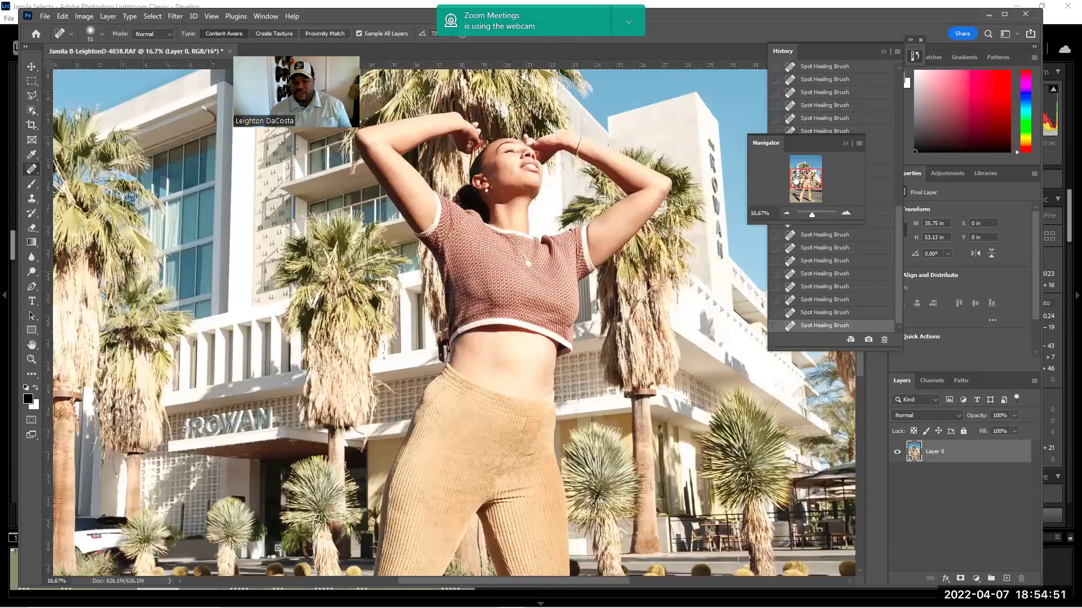
left_click(845, 213)
left_click(845, 213)
left_click(845, 213)
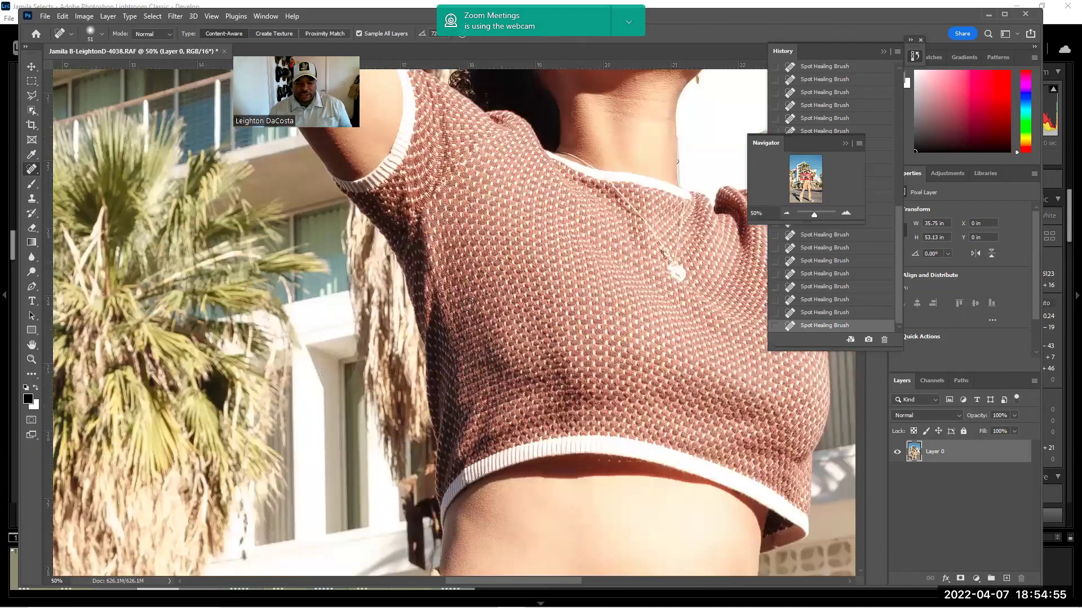
left_click(807, 169)
left_click(845, 213)
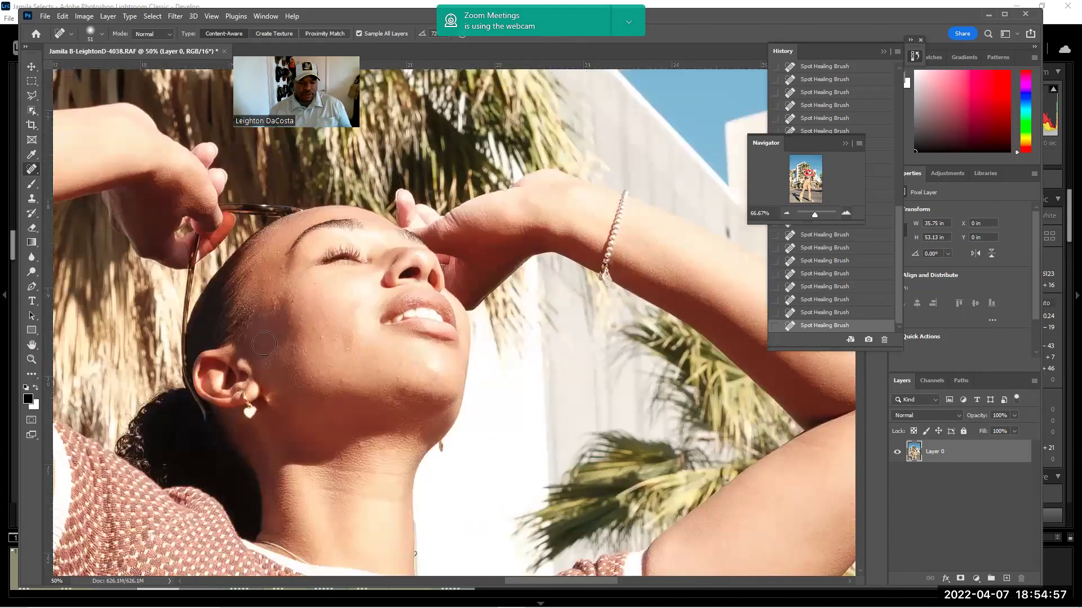
key("ctrl+plus")
Set the healing brush to 6 px and spot-heal the blemishes on the cheek
right_click(292, 386)
left_click_drag(292, 387, 284, 386)
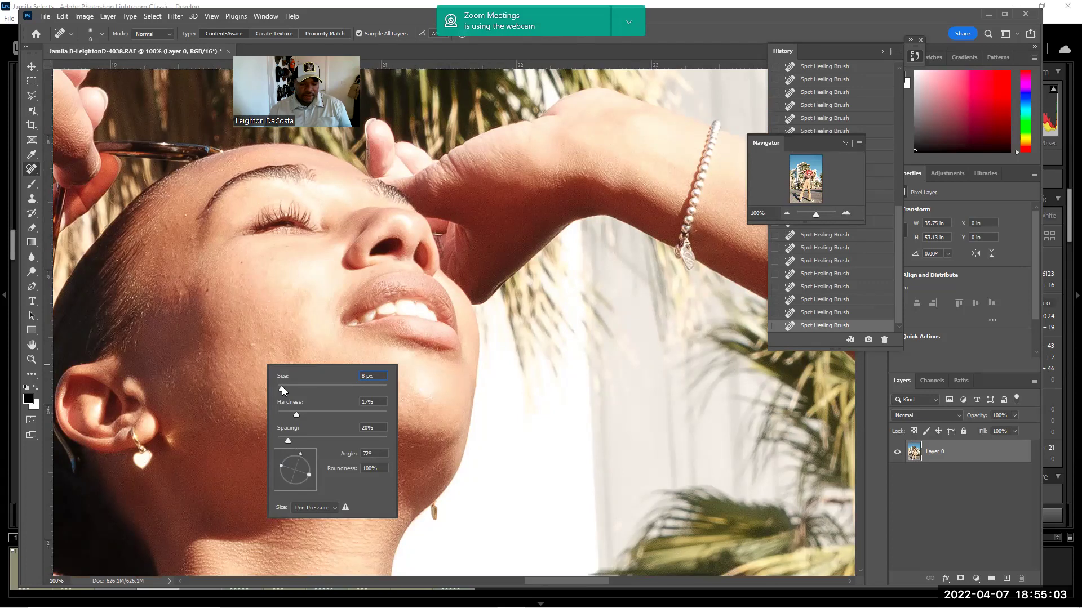
key("Up")
key("Return")
left_click(252, 346)
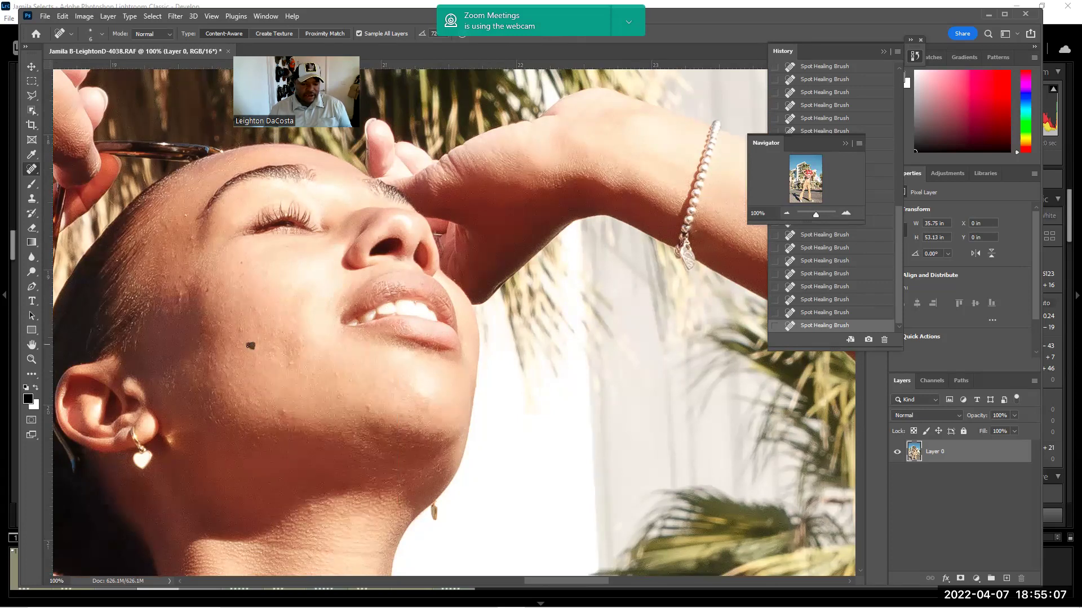
left_click_drag(292, 364, 288, 364)
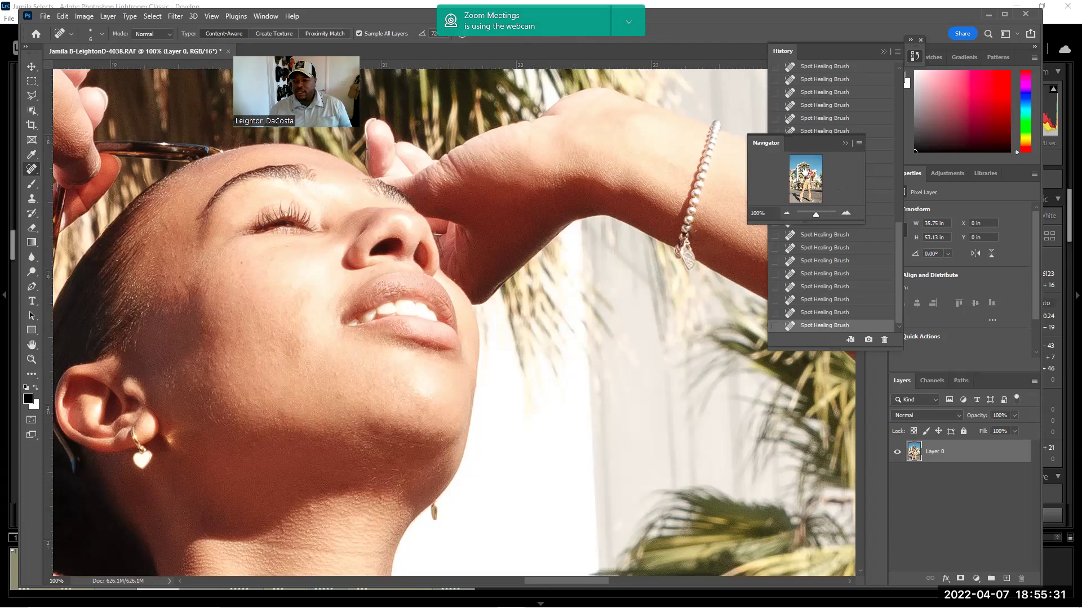
left_click_drag(805, 172, 807, 170)
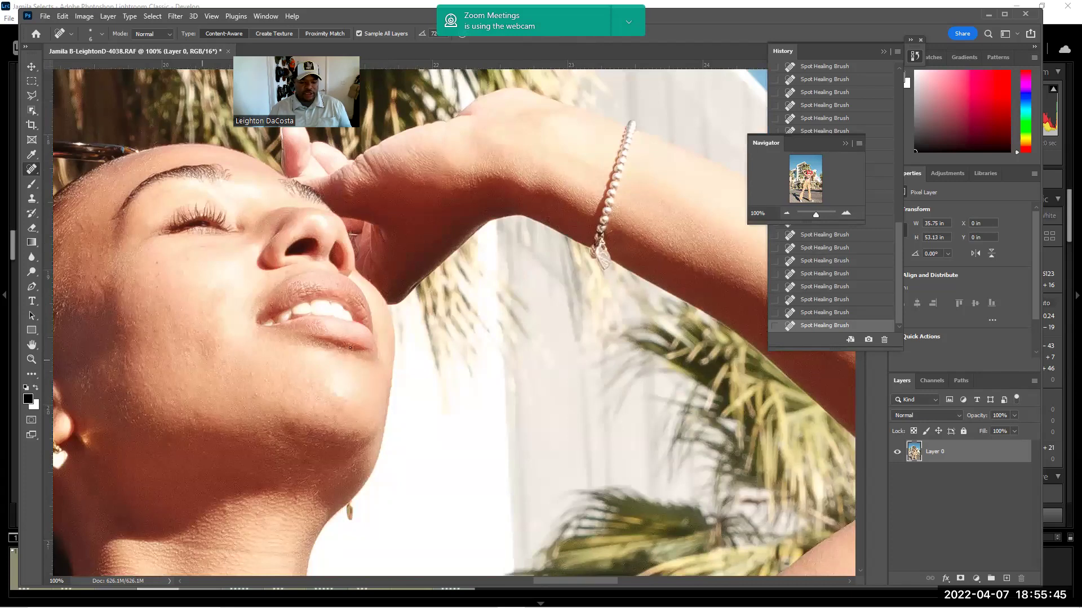
Fit the whole photo in view and duplicate Layer 0 with Ctrl+J
left_click(787, 213)
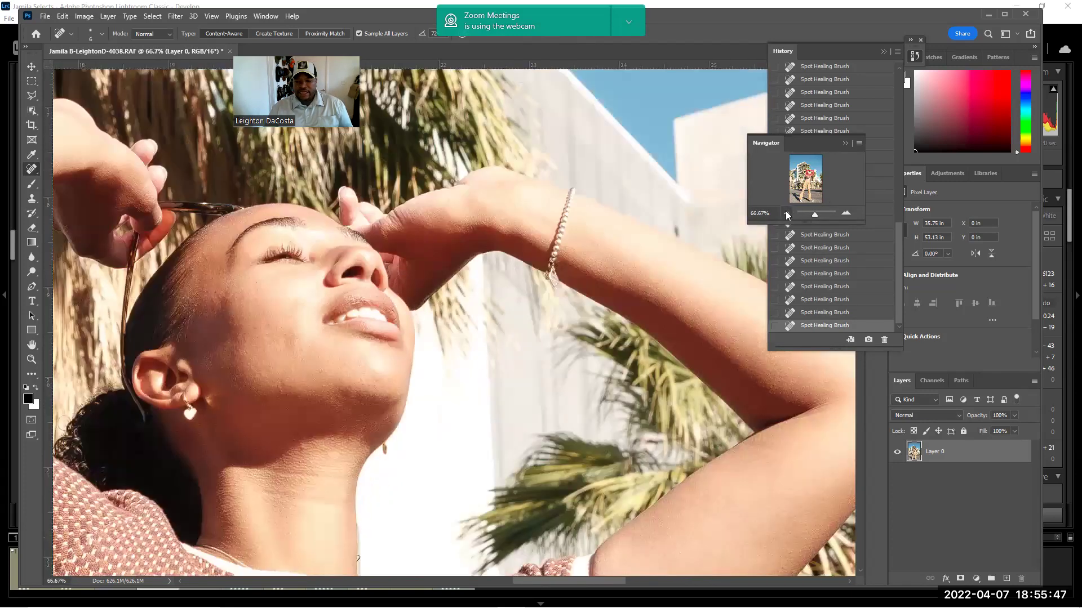
left_click(786, 213)
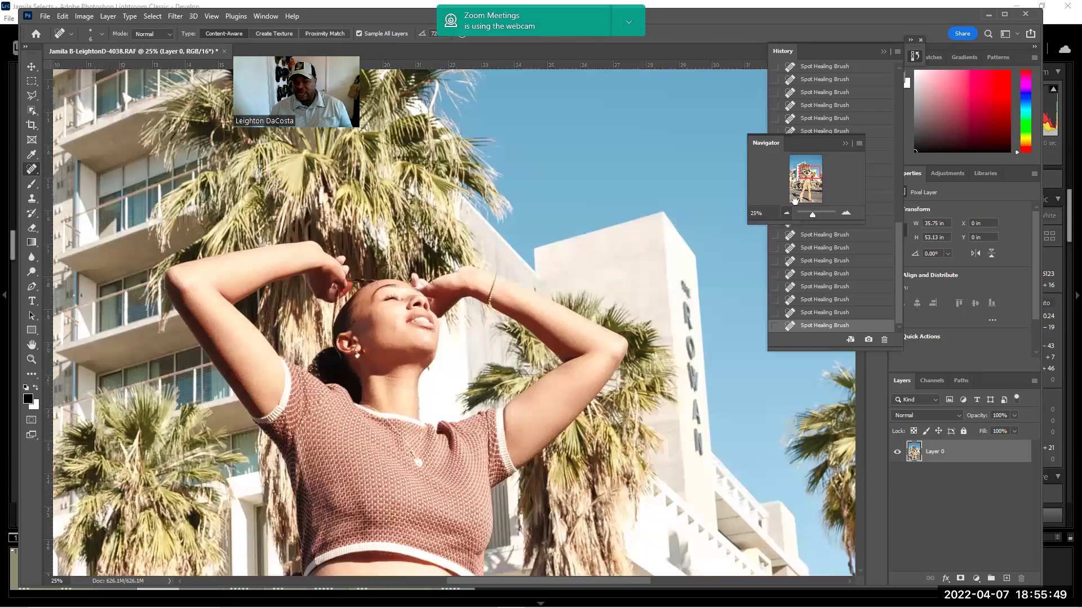
key("ctrl+minus")
key("ctrl+minus")
key("ctrl+minus")
key("ctrl+minus")
left_click(801, 202)
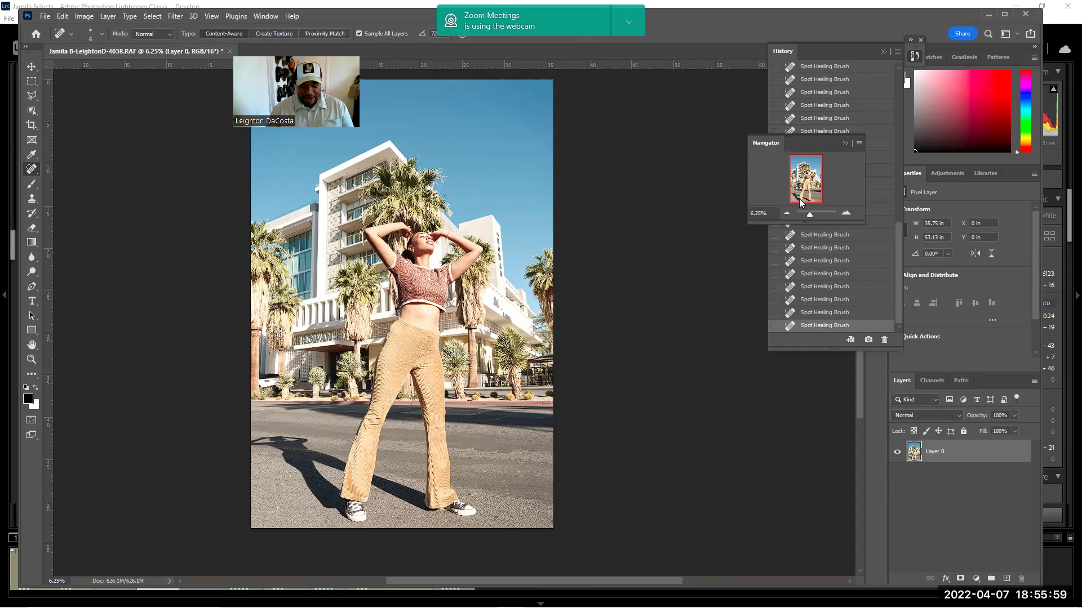
key("ctrl+j")
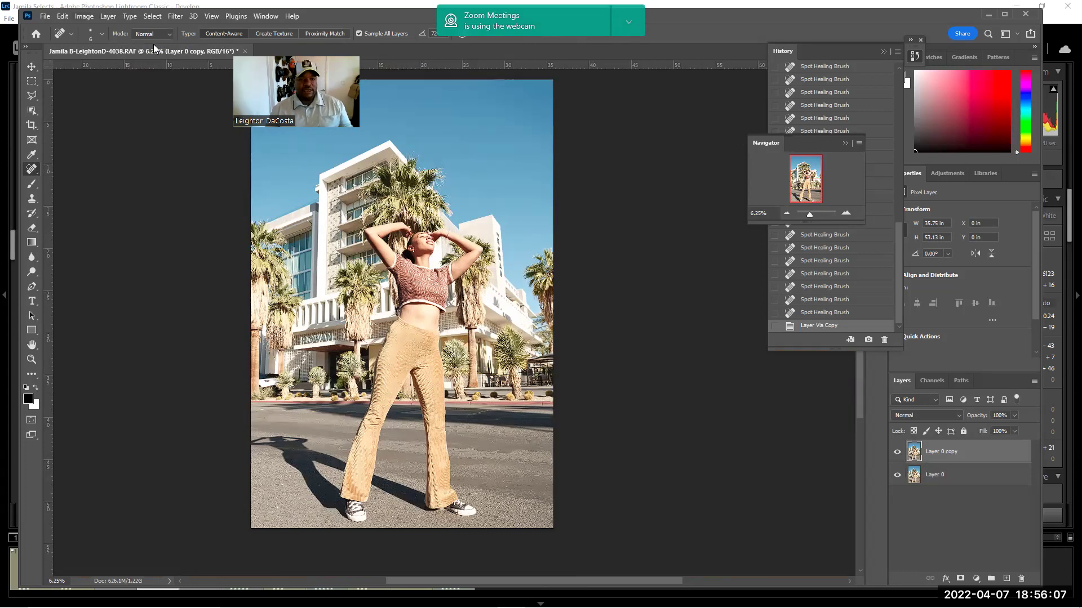
Run Filter > Anthropics > PortraitPro Body on the Layer 0 copy
left_click(173, 17)
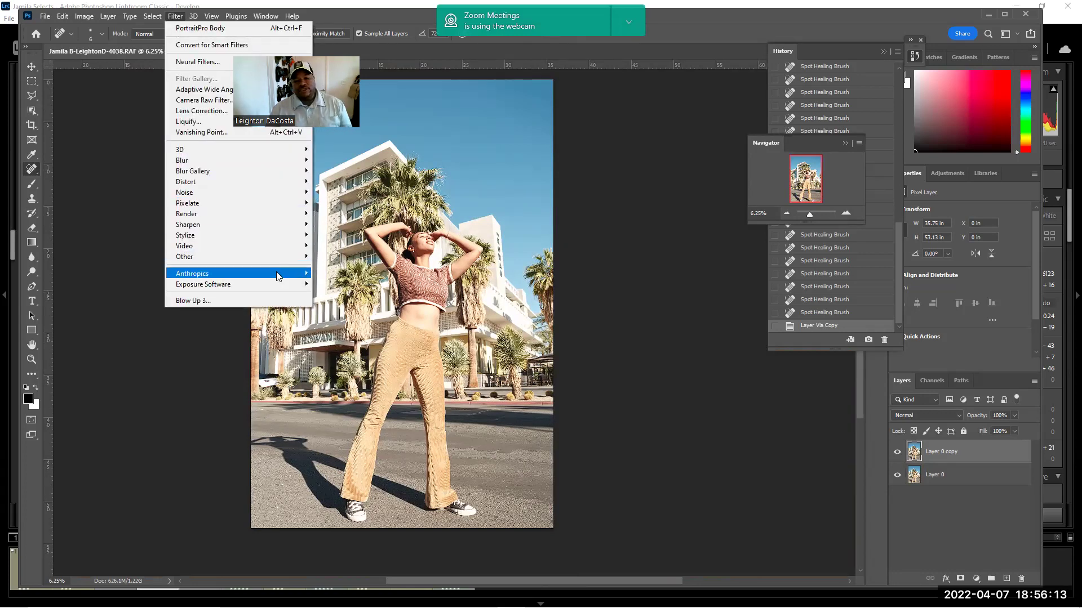
mouse_move(276, 271)
left_click(355, 274)
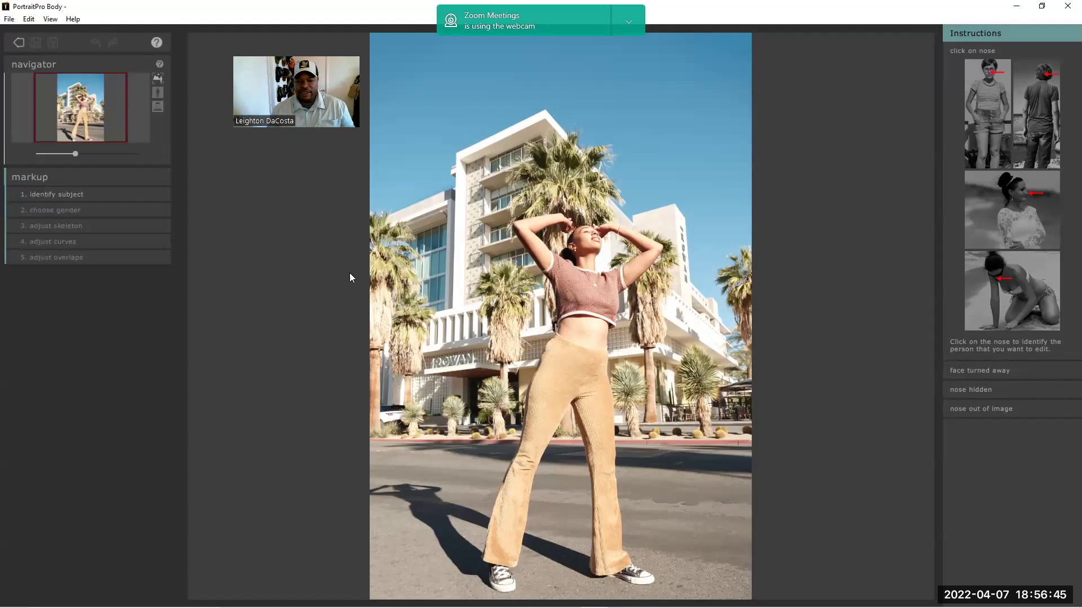
Mark the model's nose, choose the female body shape, and accept the markup
left_click(595, 231)
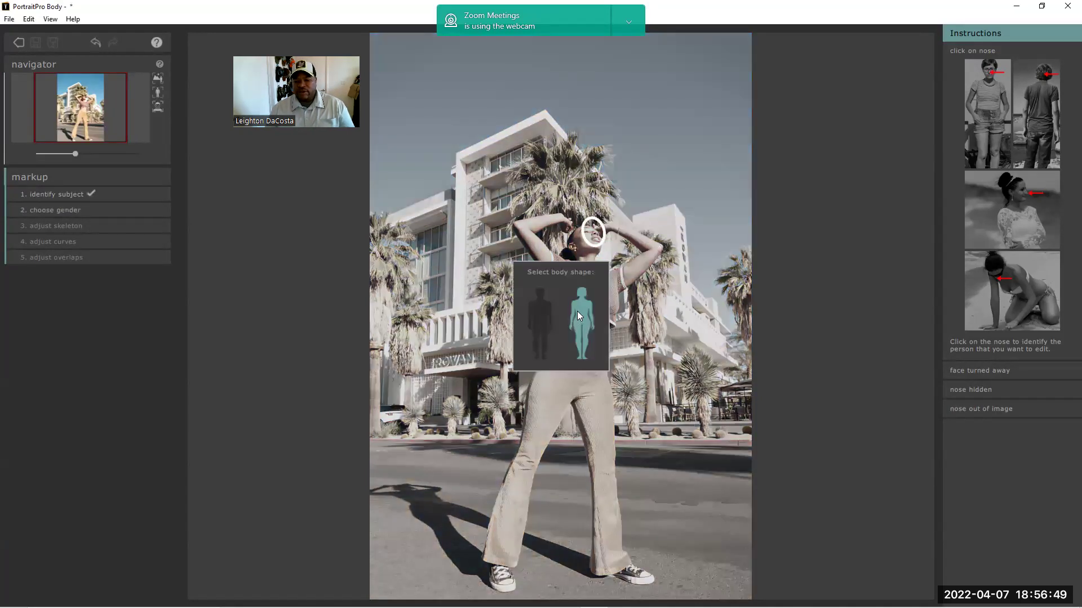
left_click(581, 324)
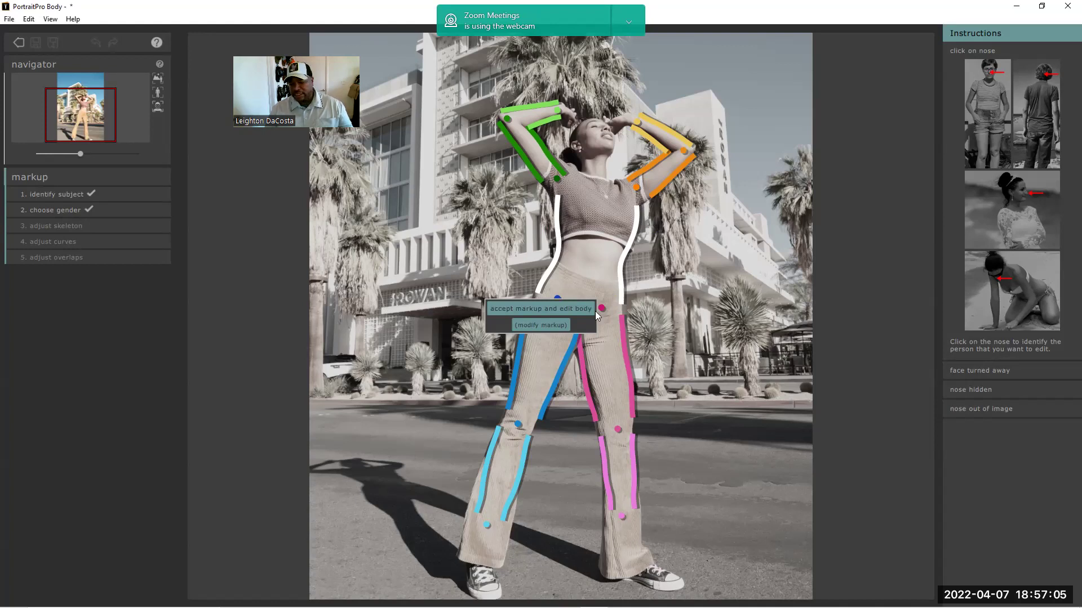
left_click(533, 311)
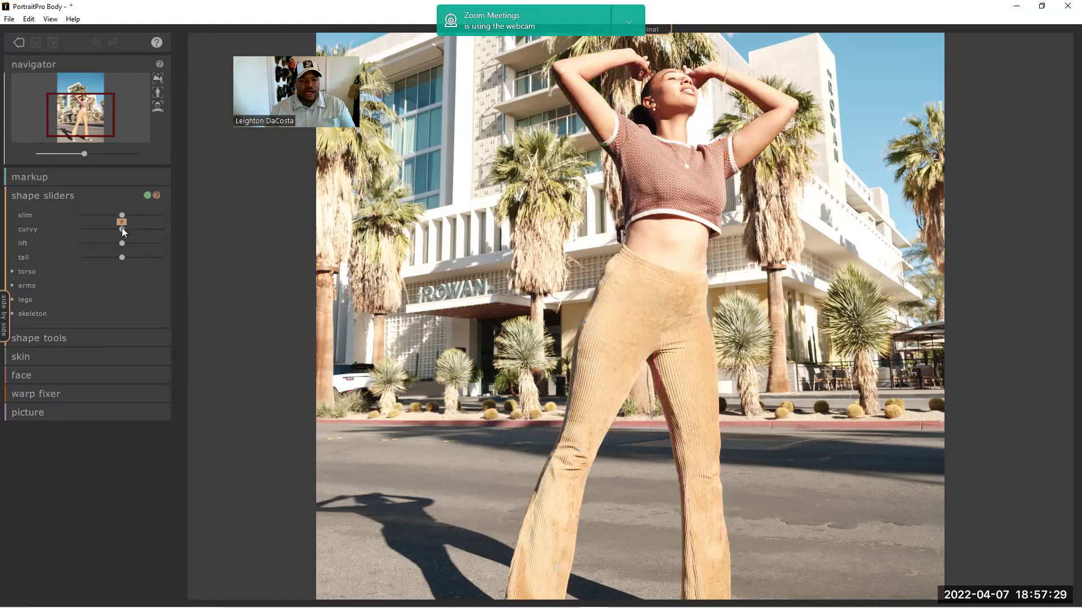
Try the curvy, lift and tall sliders, resetting each back to zero
left_click_drag(123, 230, 136, 229)
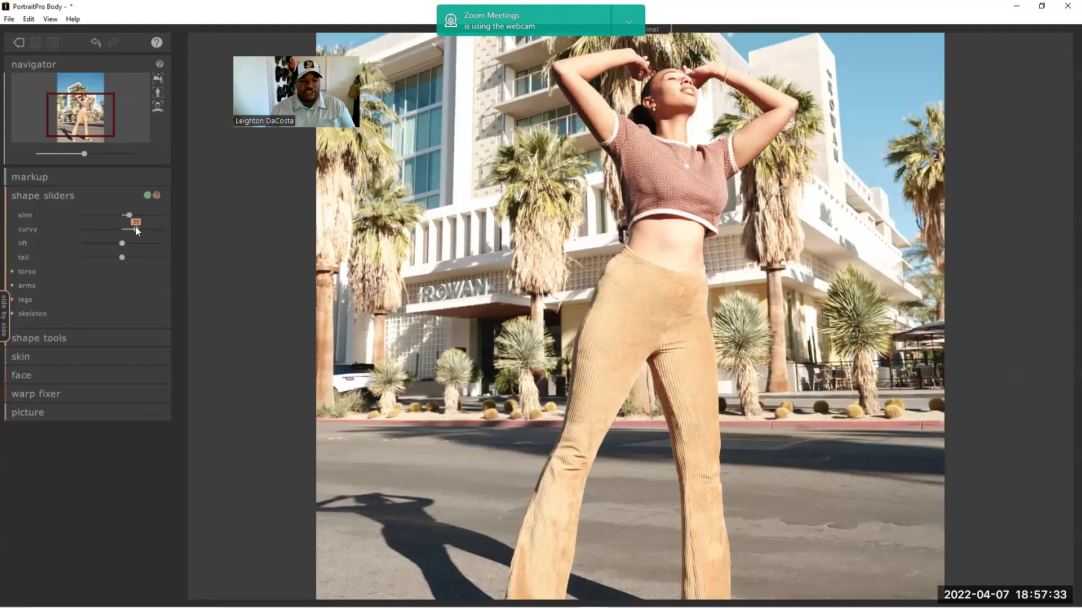
double_click(136, 228)
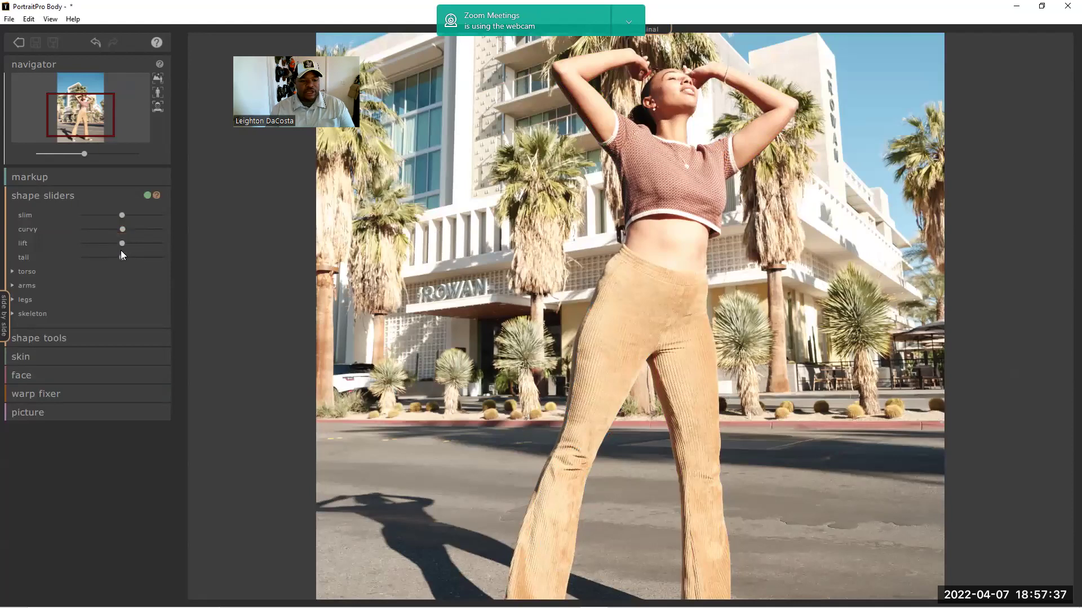
left_click_drag(123, 244, 134, 243)
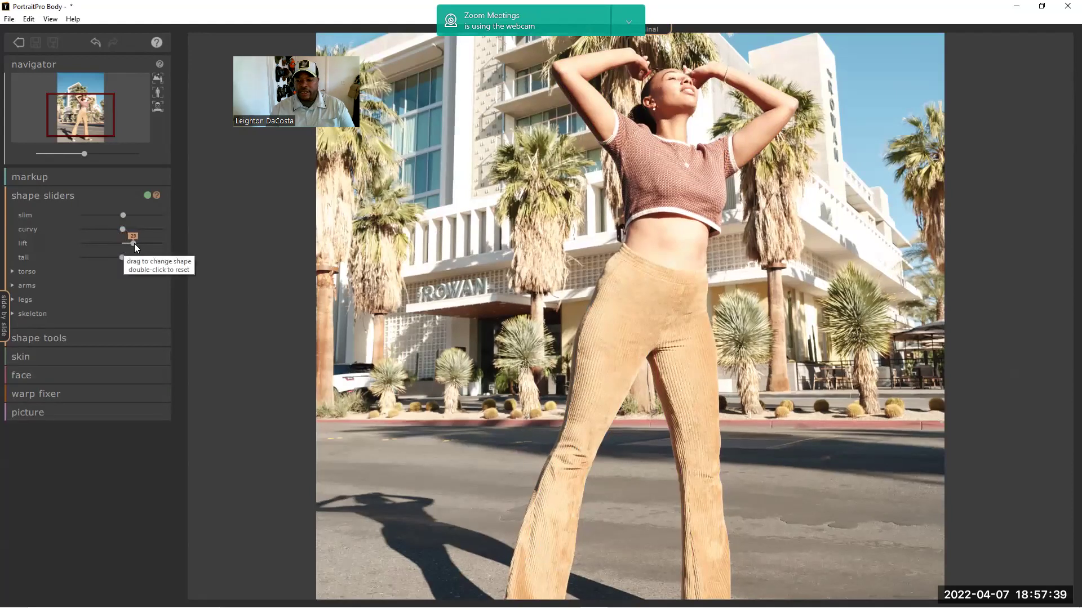
double_click(134, 243)
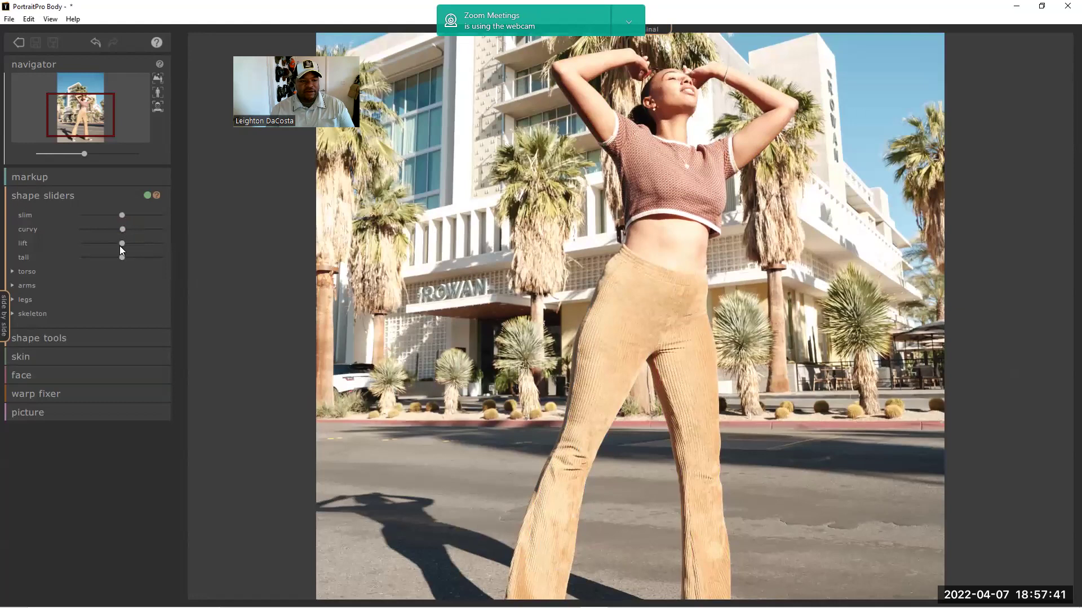
left_click_drag(123, 258, 147, 256)
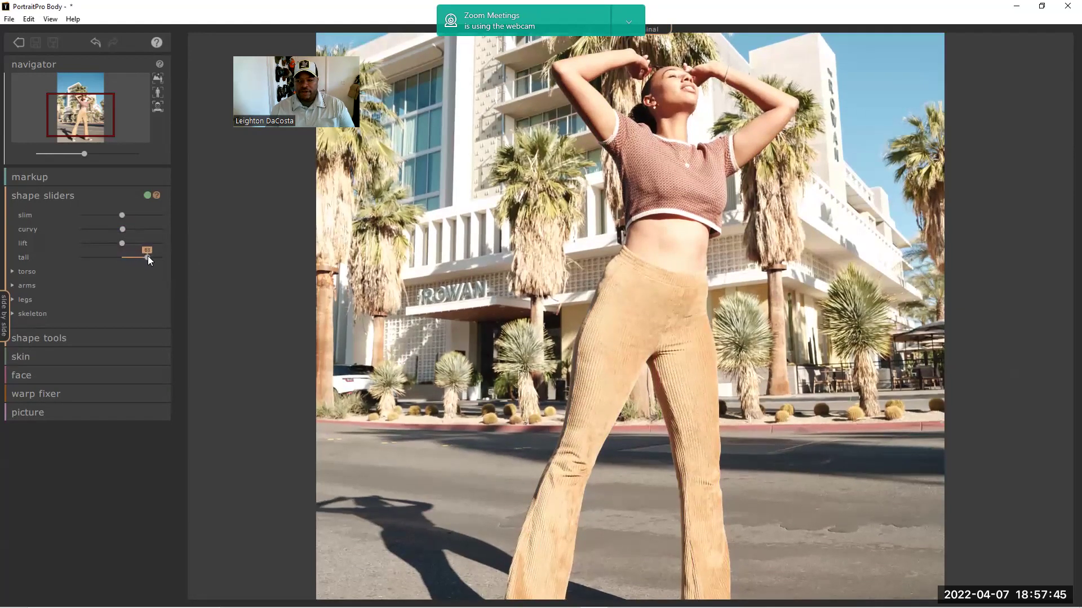
double_click(147, 257)
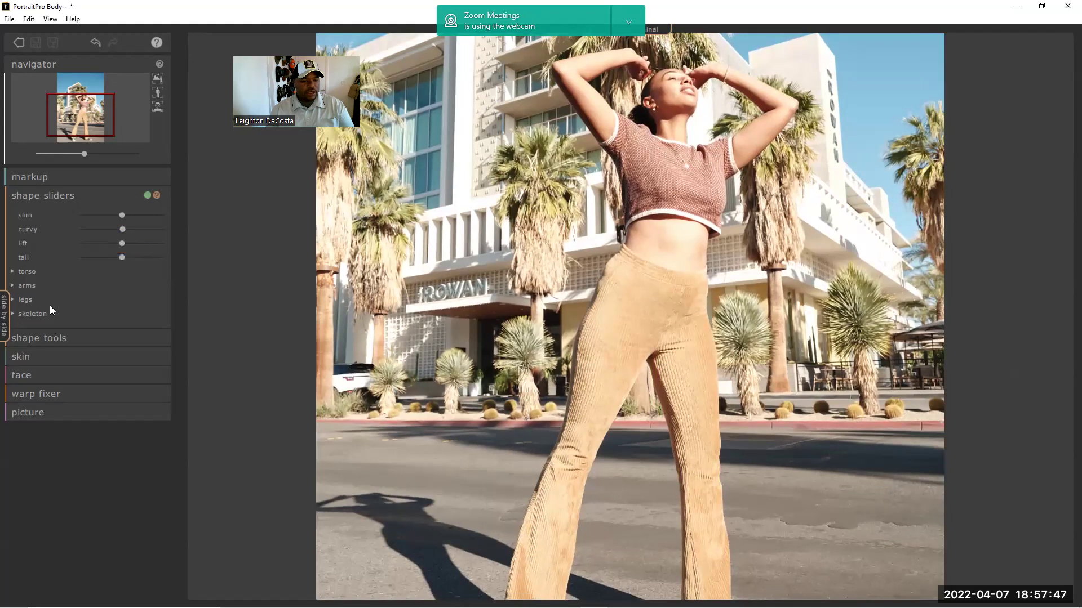
Squeeze the model's waist and hips with an enlarged Contract tool, undoing one stroke
left_click(36, 335)
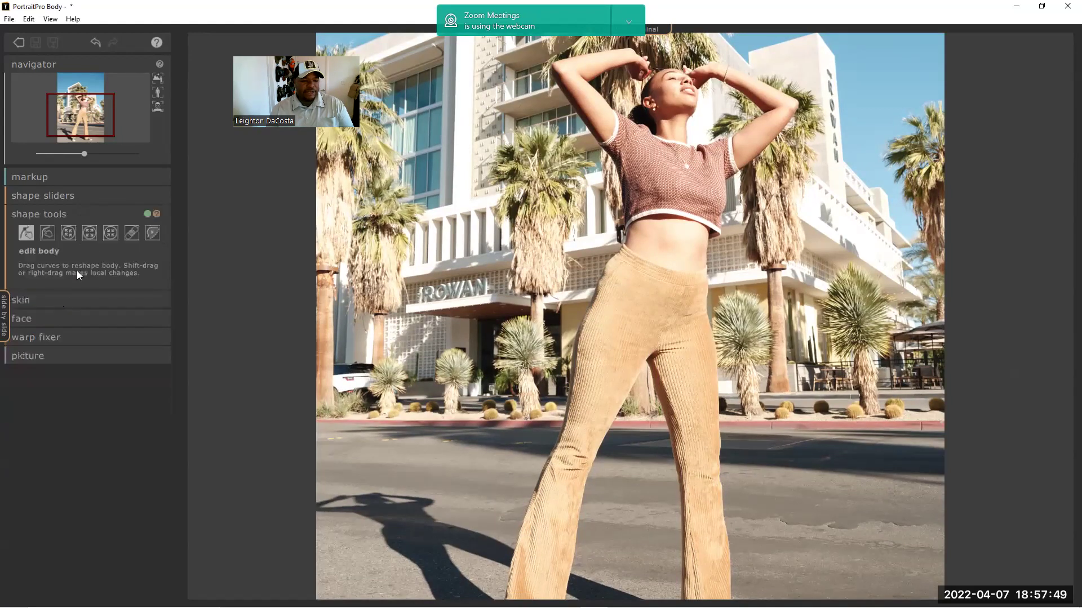
left_click(107, 234)
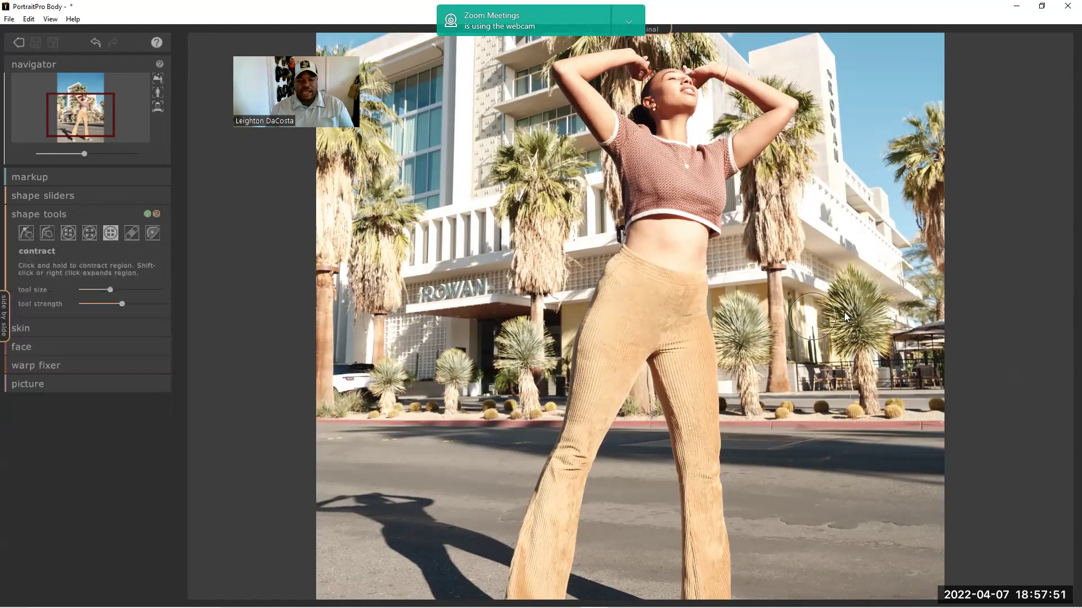
left_click(685, 306)
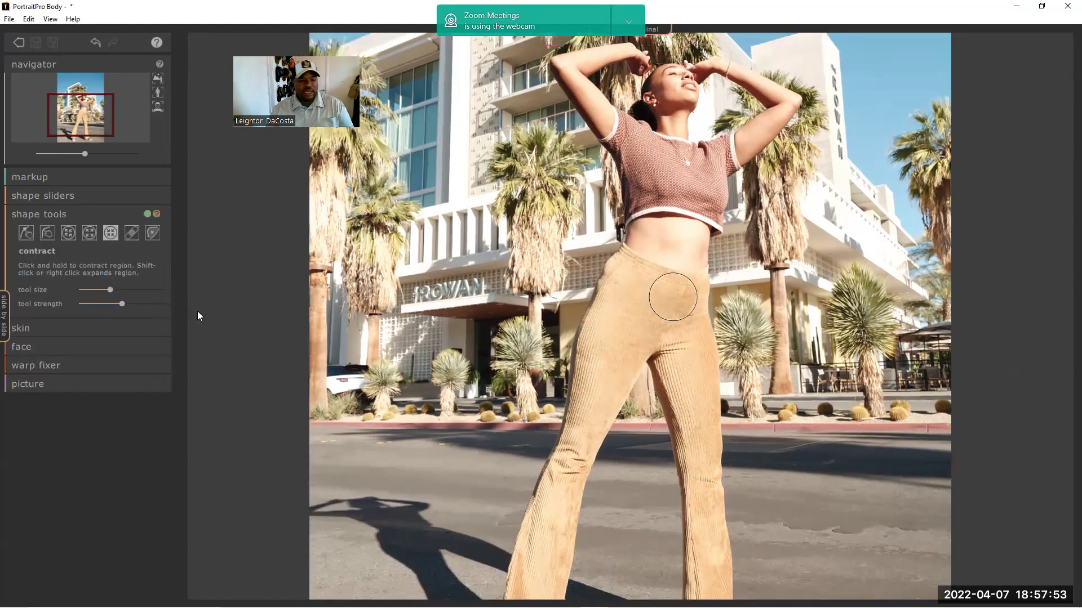
left_click_drag(112, 288, 118, 289)
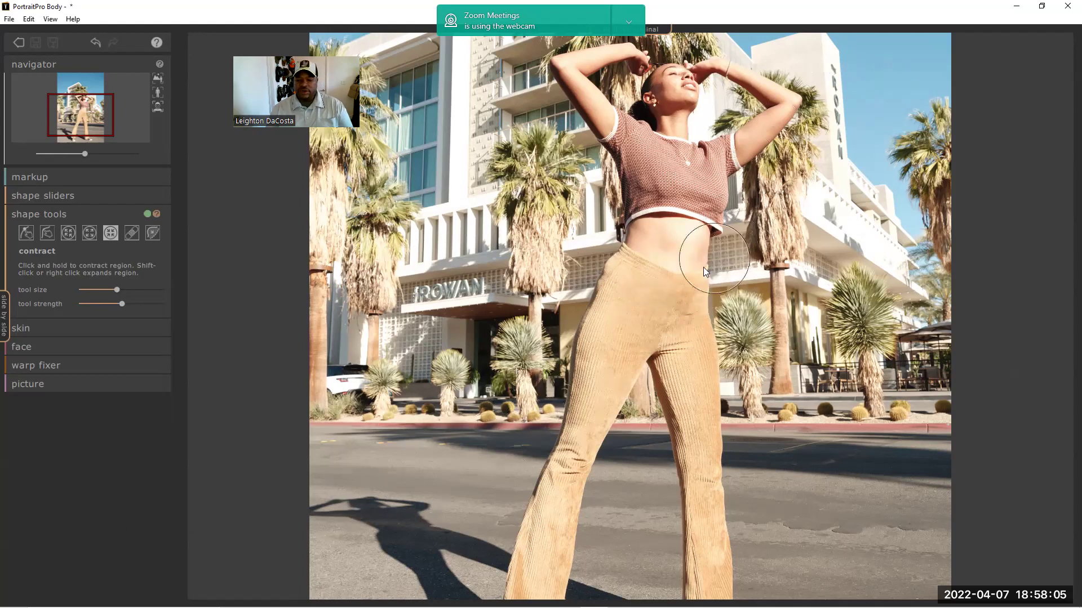
left_click(614, 270)
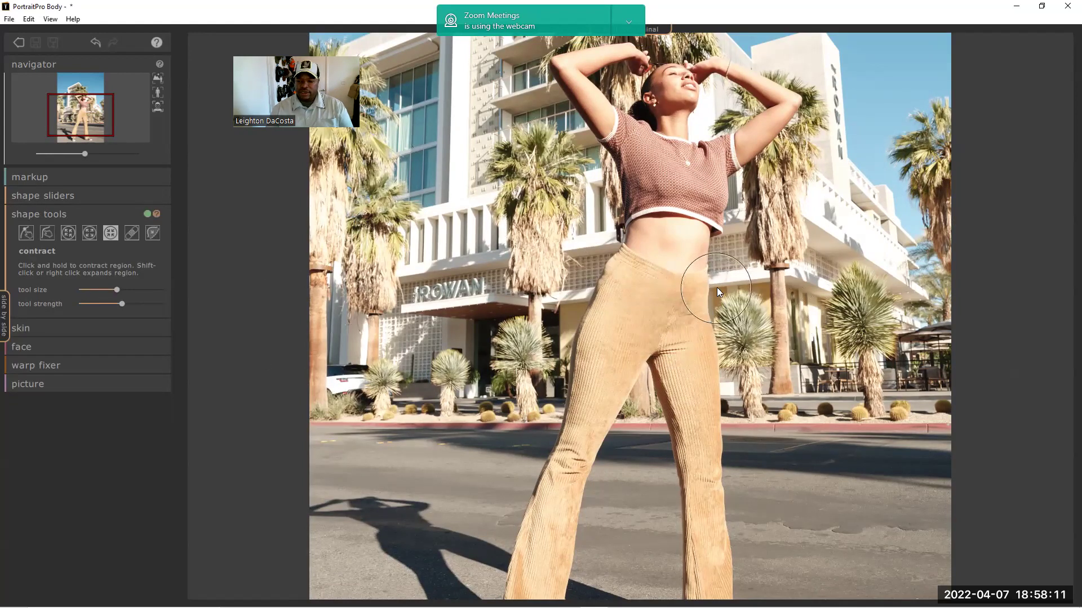
key("ctrl+z")
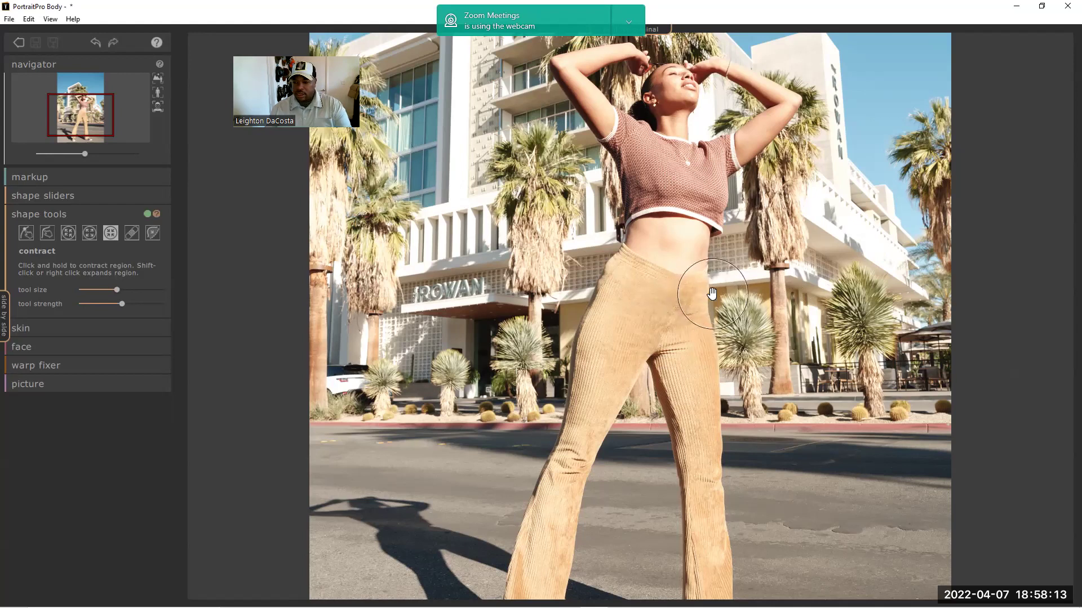
left_click(702, 291)
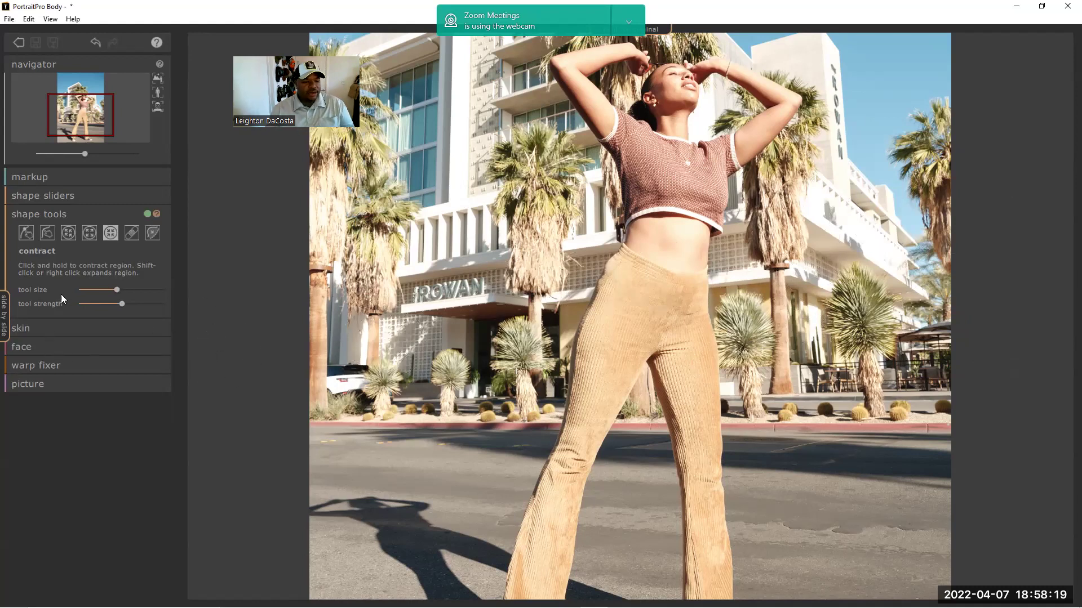
Try the Legs Master slider, revert it, and return the body edits to Photoshop
left_click(22, 195)
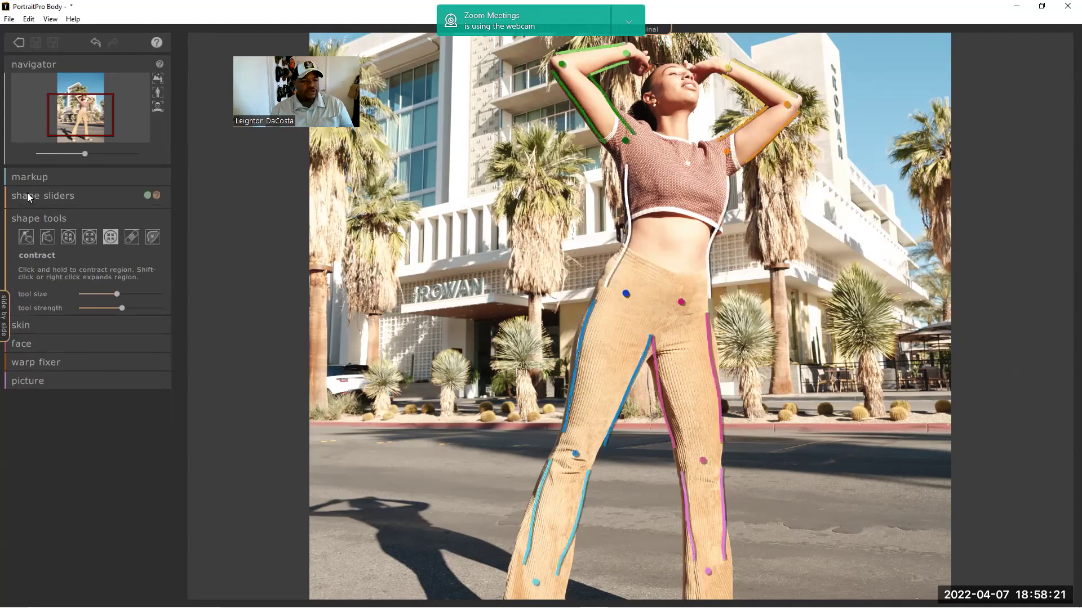
left_click(25, 299)
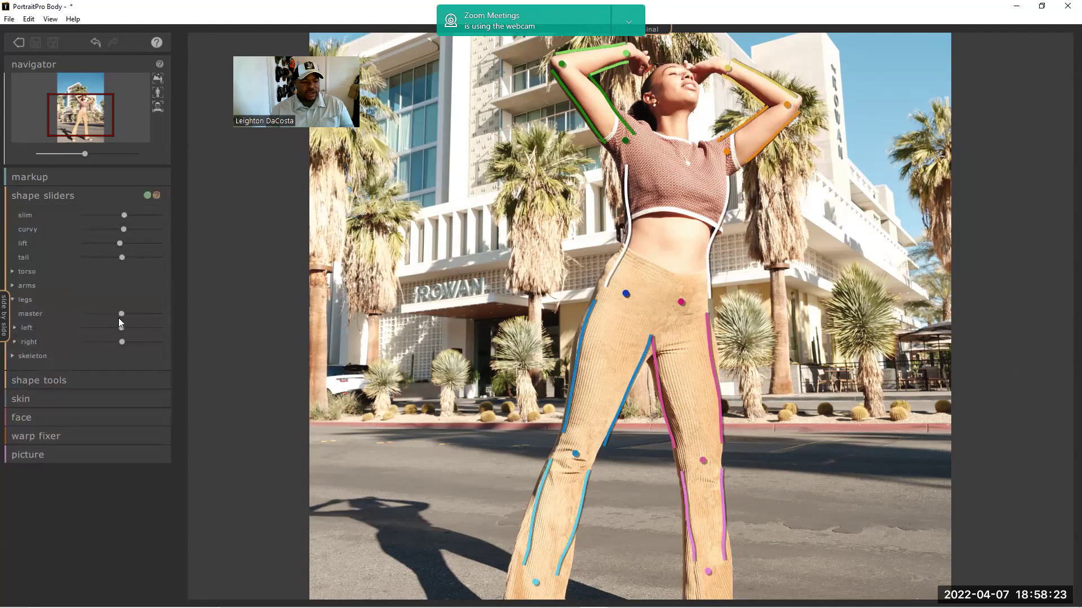
left_click_drag(122, 315, 137, 315)
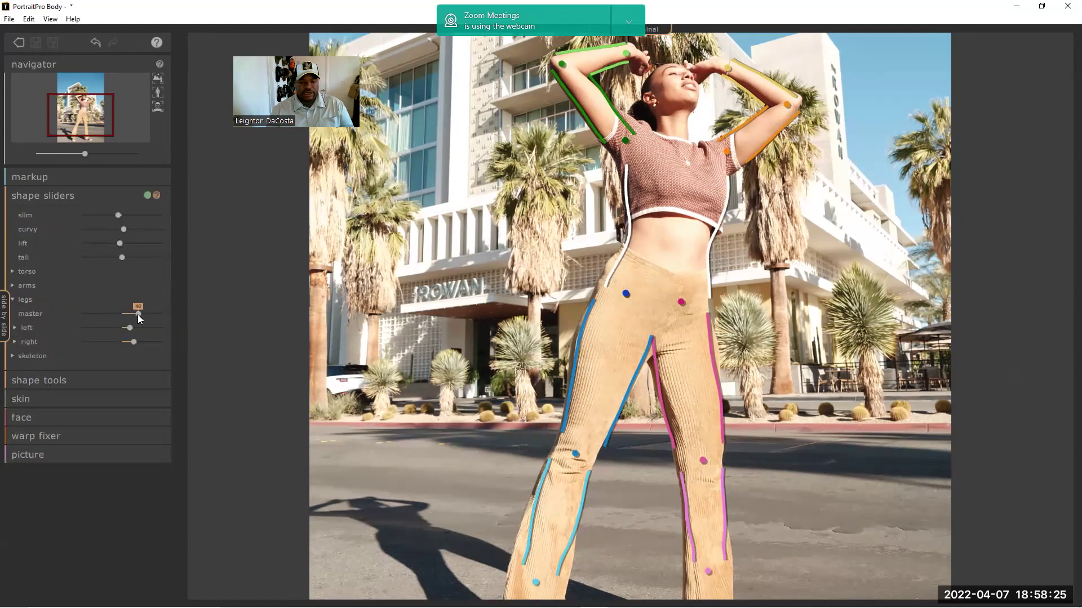
key("ctrl+z")
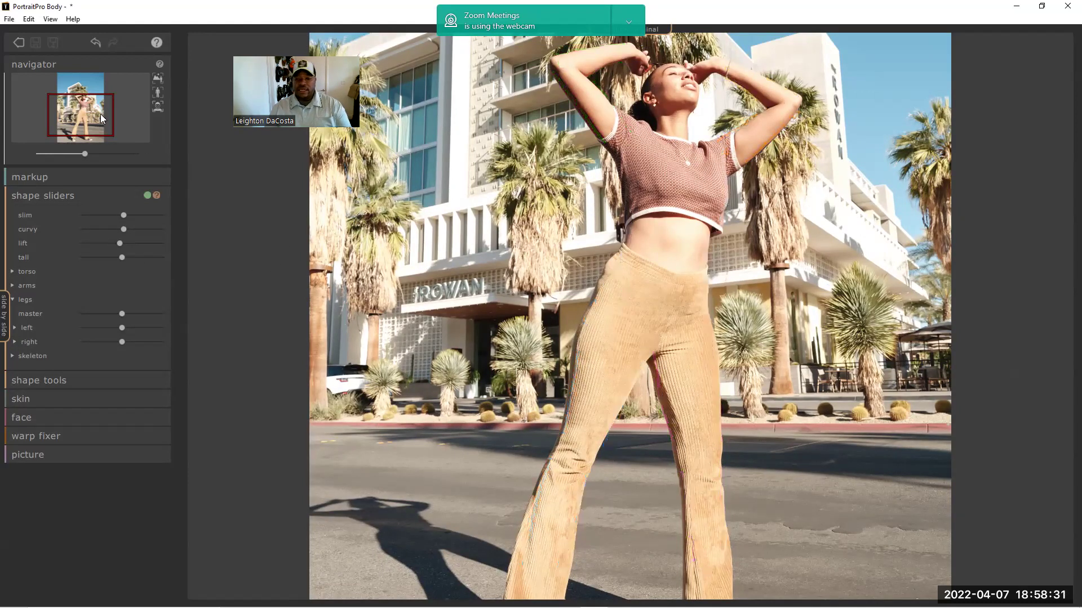
left_click(16, 43)
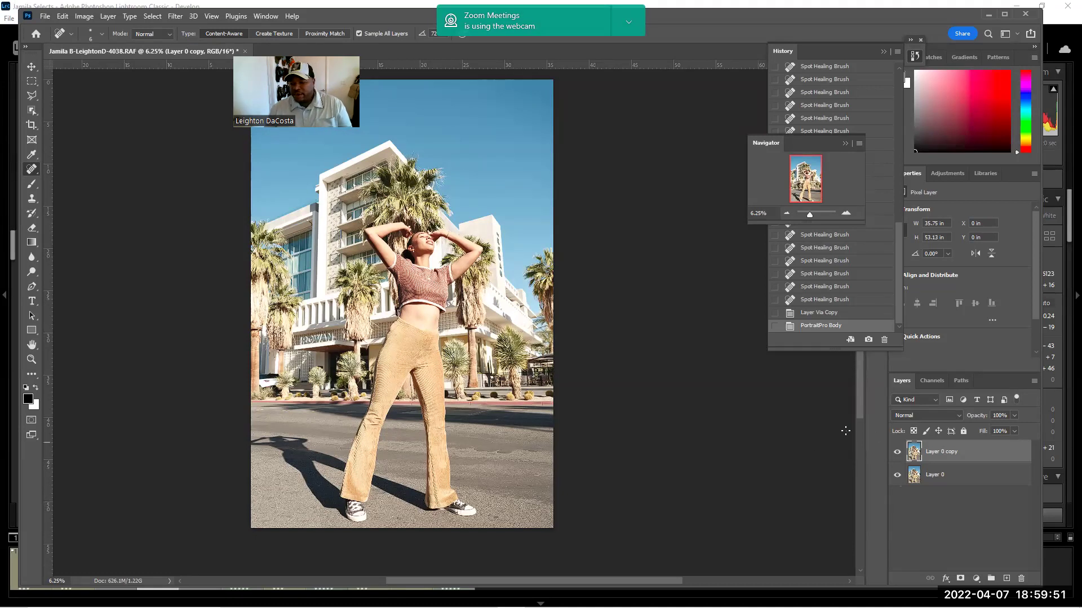
Compare Layer 0 copy against the original by toggling its visibility, then duplicate it
left_click(897, 453)
left_click(897, 453)
left_click(898, 453)
left_click(897, 453)
left_click(897, 454)
left_click(898, 454)
left_click(897, 453)
left_click(898, 454)
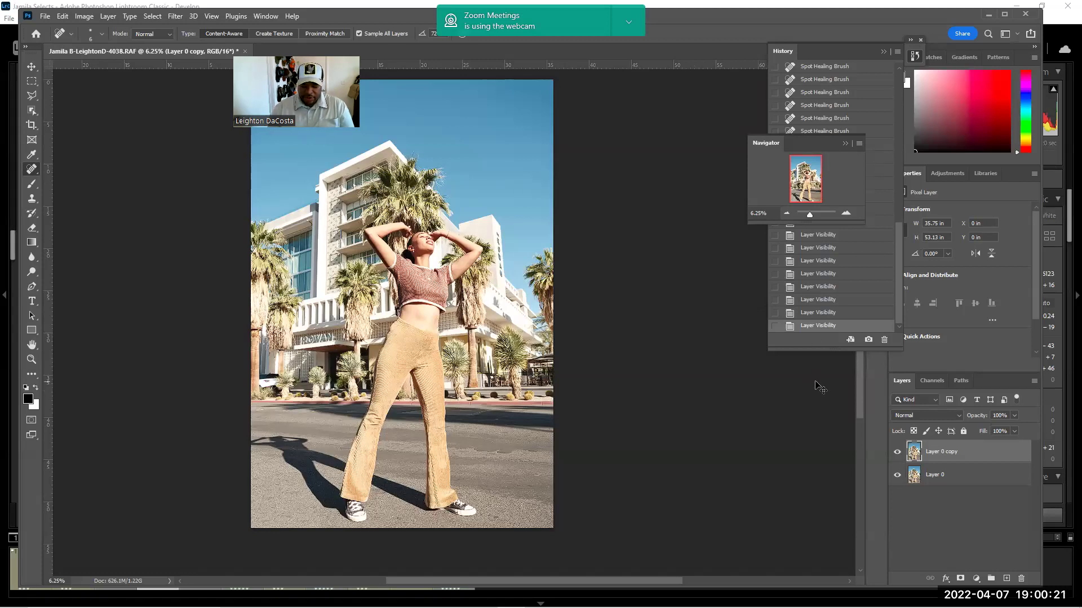
key("ctrl+j")
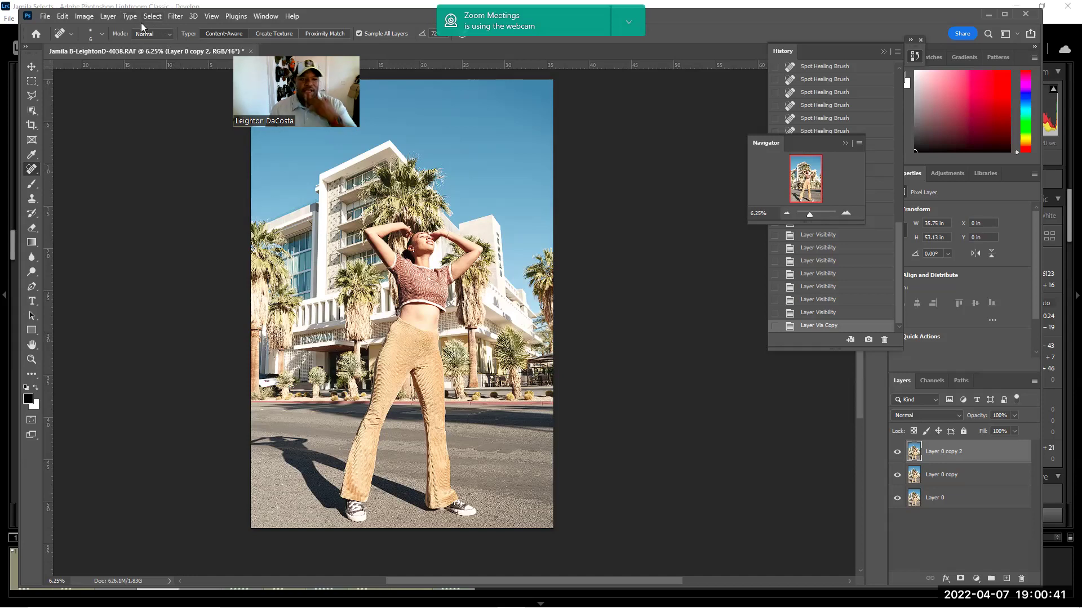
Run Filter > Anthropics > PortraitPro on Layer 0 copy 2
left_click(175, 16)
mouse_move(307, 273)
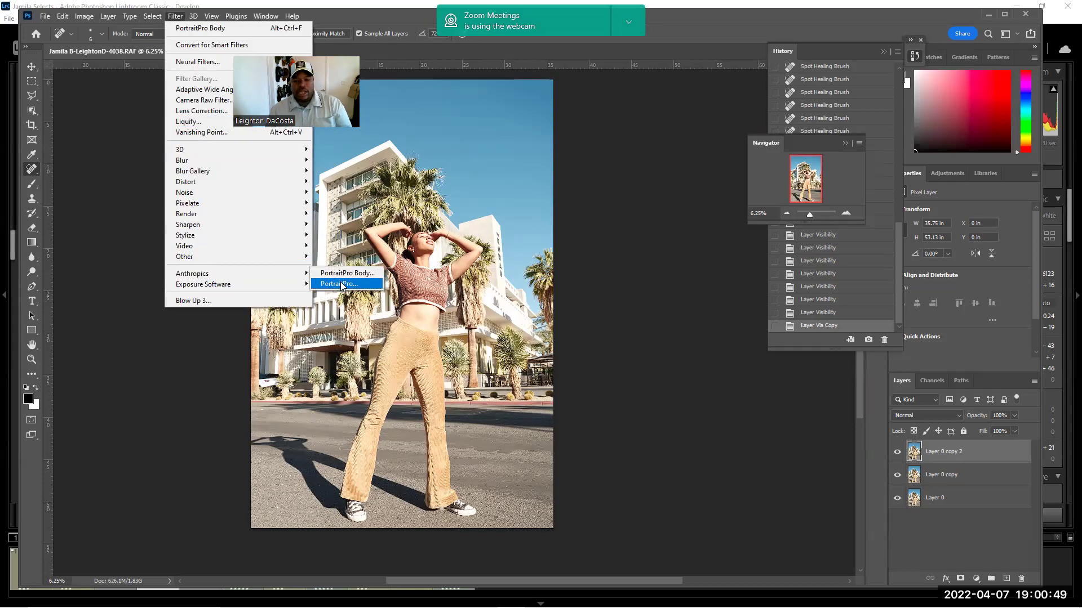
left_click(340, 284)
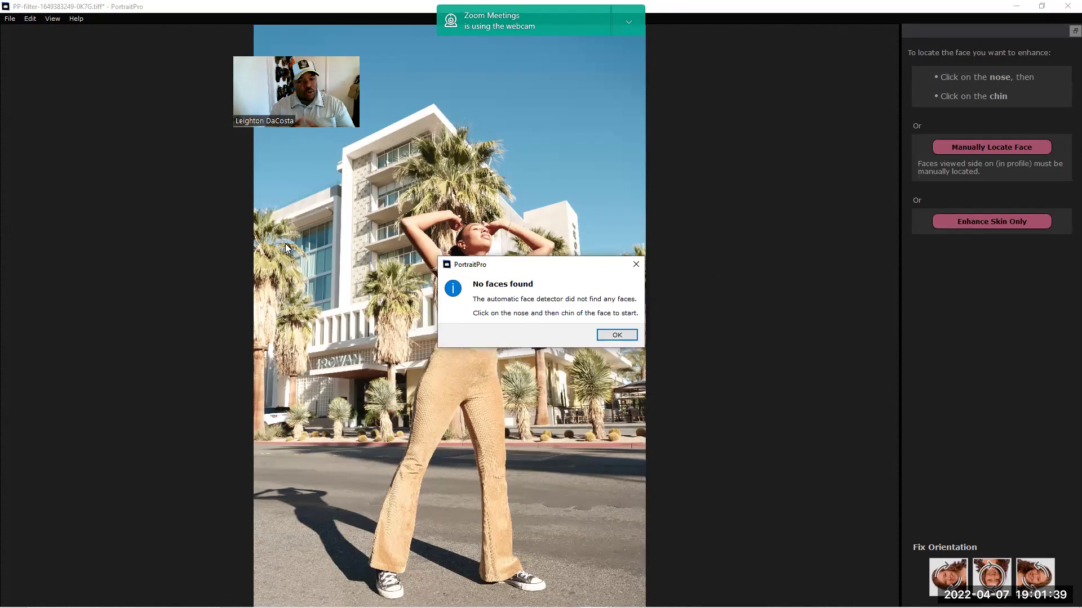
Close the 'No faces found' message with OK
left_click(627, 337)
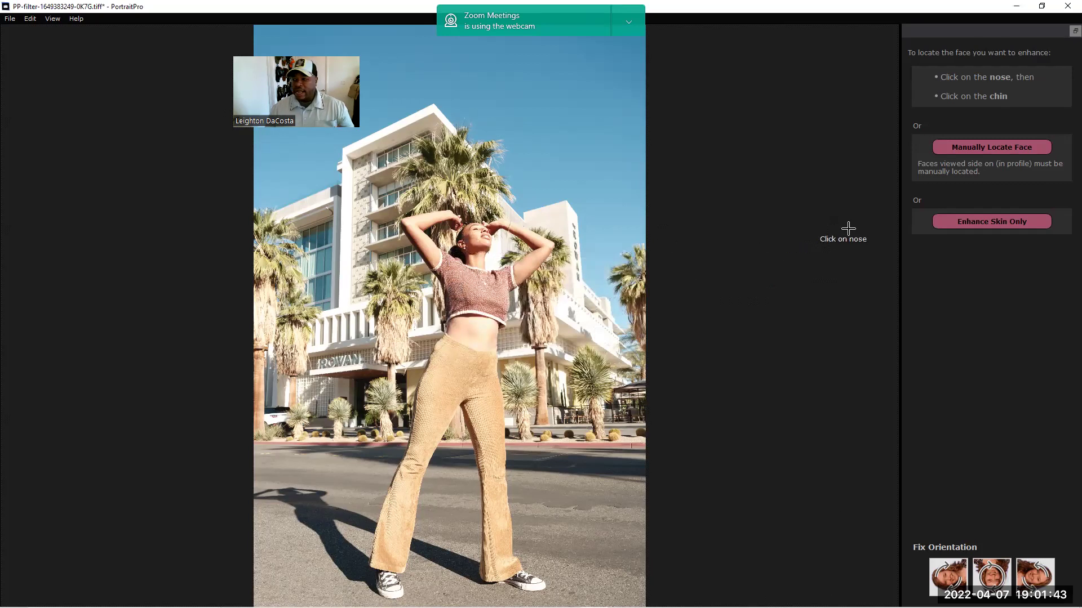
Mark the nose and chin points, choose the female face type, and click Select
left_click(487, 231)
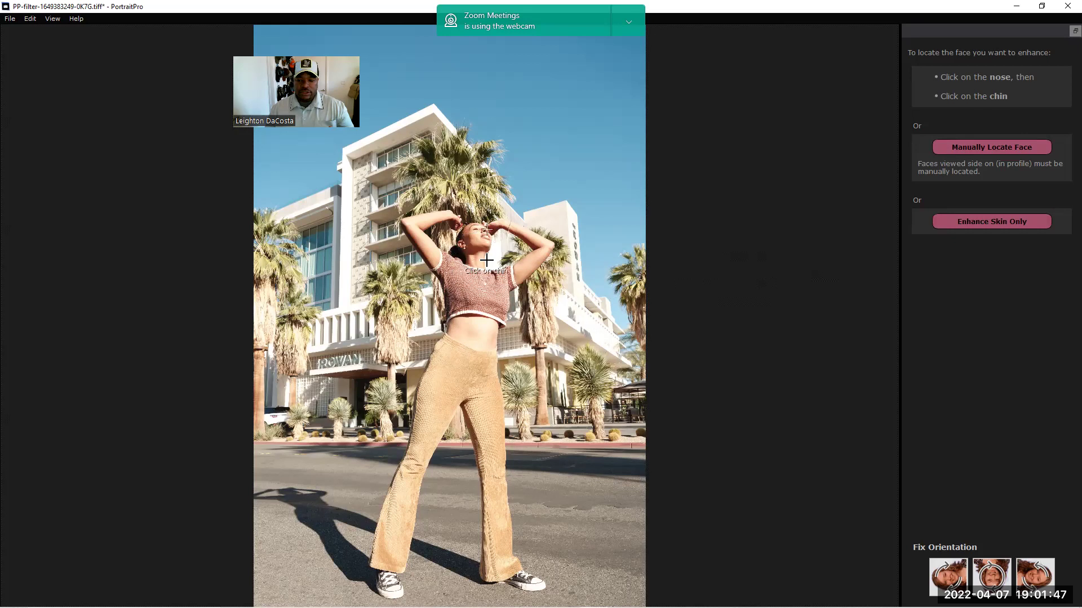
left_click(487, 246)
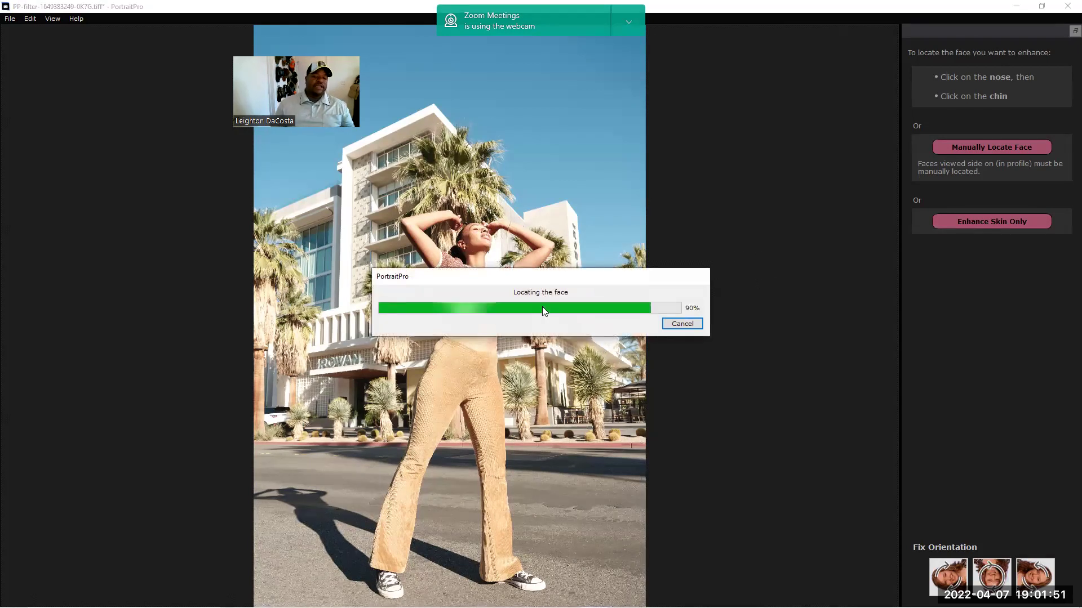
mouse_move(462, 226)
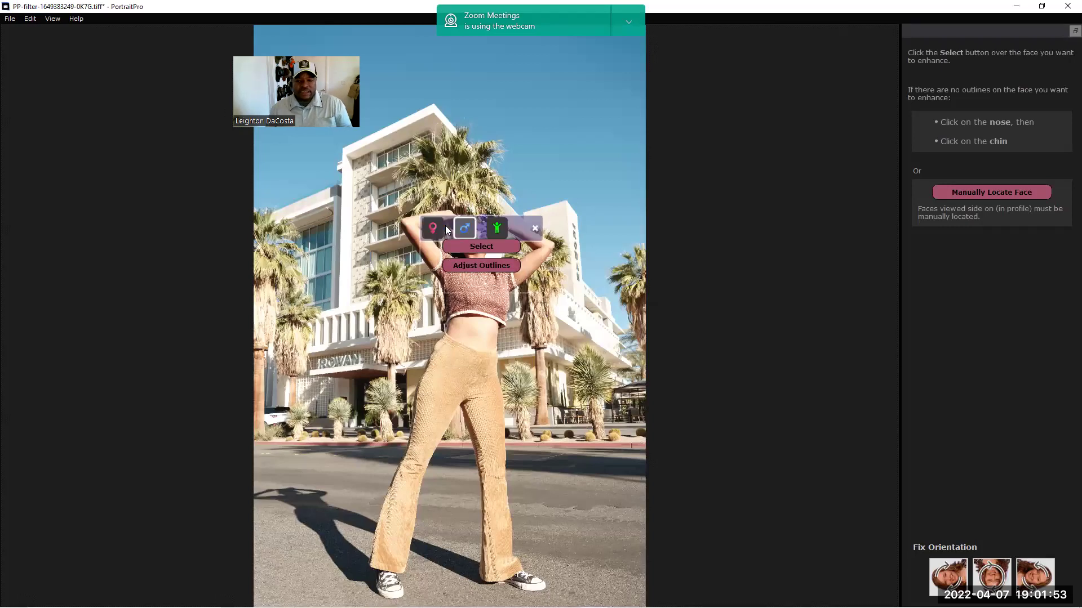
left_click(431, 230)
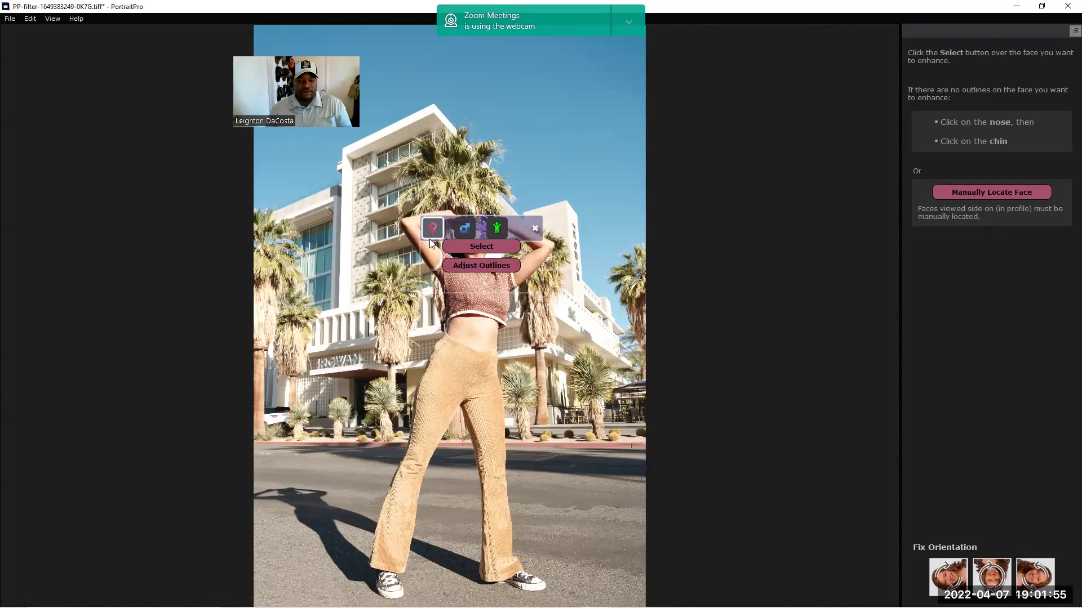
left_click(486, 250)
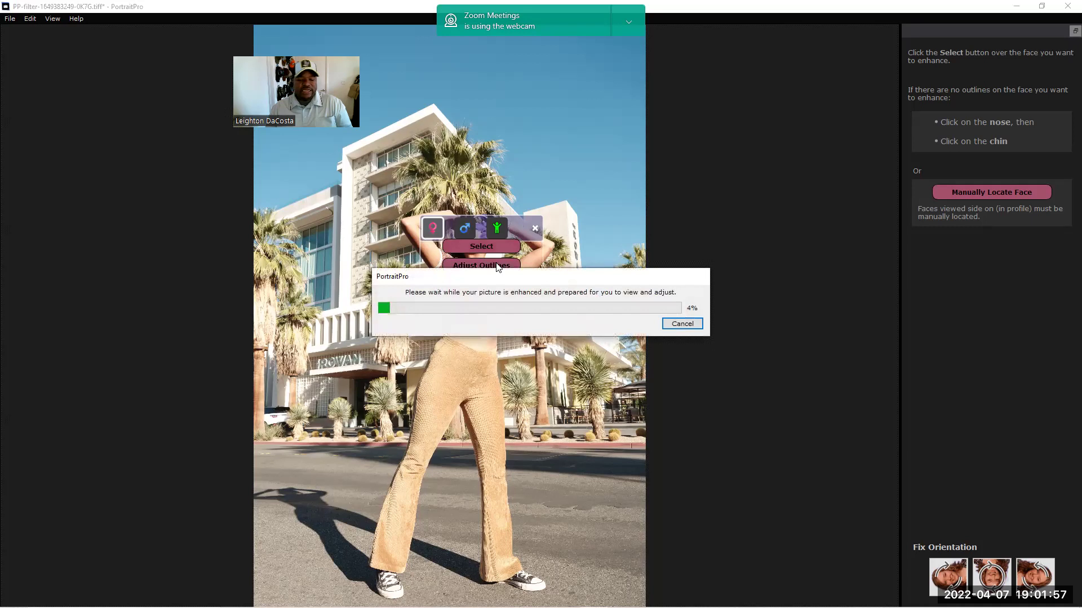
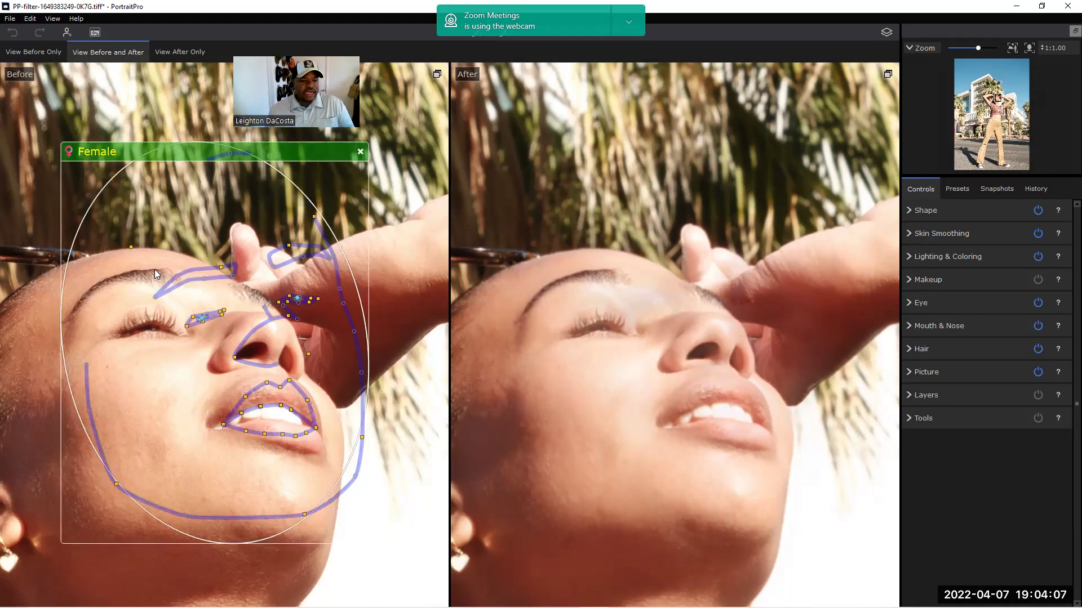
Drag the eyebrow outline's ends to fit the brow, then disable the Shape adjustments
left_click_drag(154, 297, 146, 296)
left_click_drag(63, 296, 73, 315)
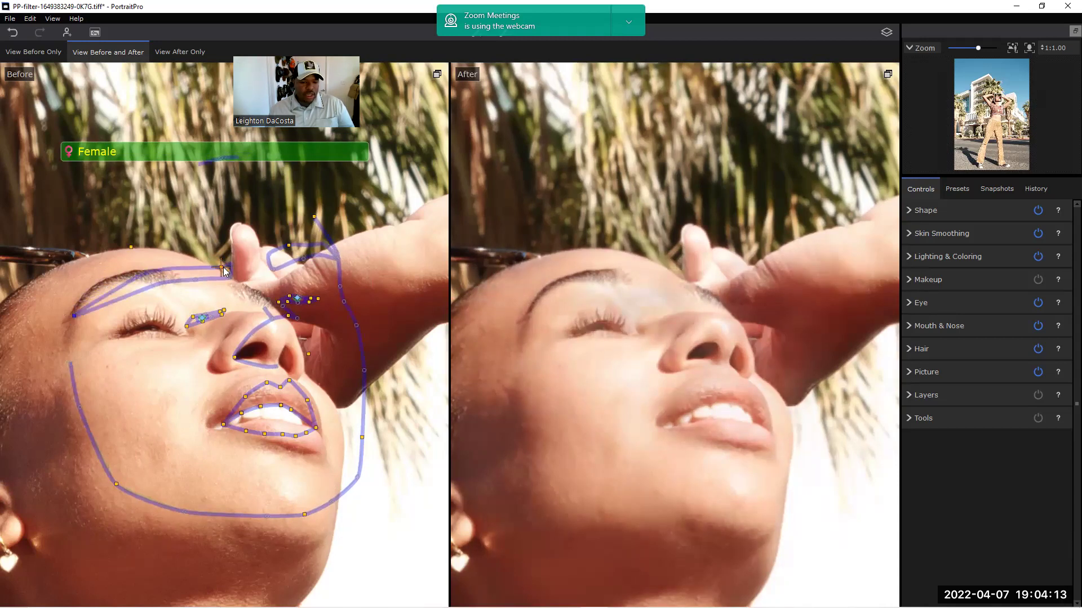
left_click_drag(222, 270, 102, 282)
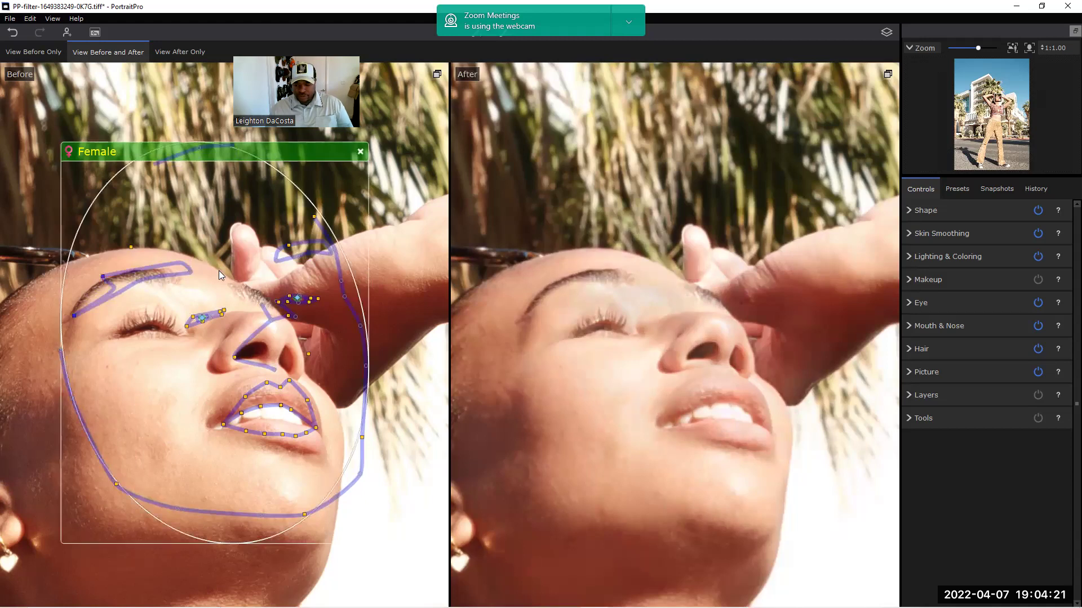
left_click(1038, 210)
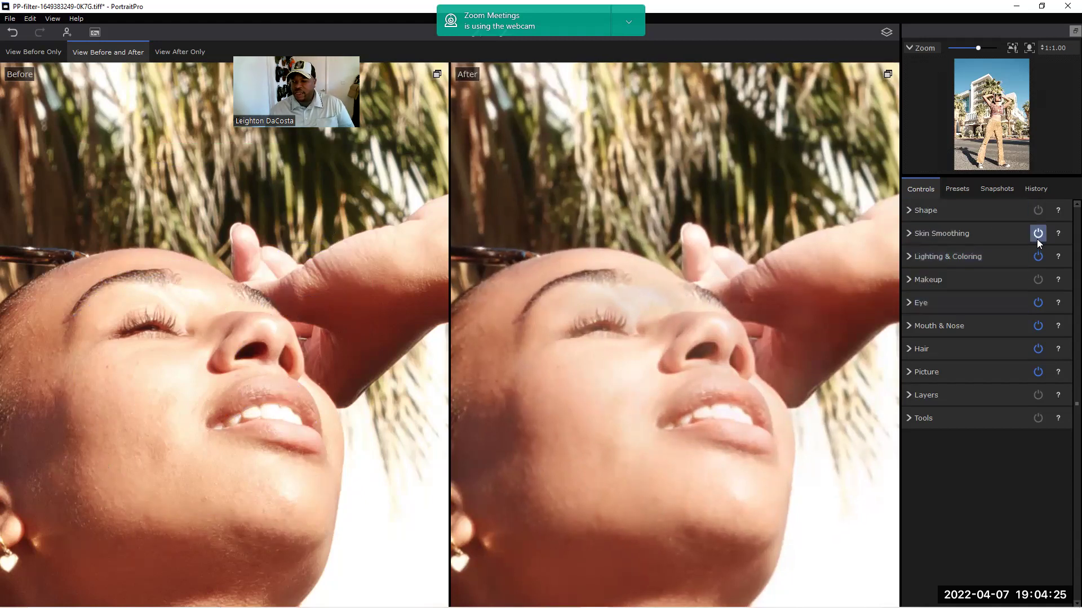
Check the Skin Smoothing settings and switch off the Eye enhancements
left_click(1008, 235)
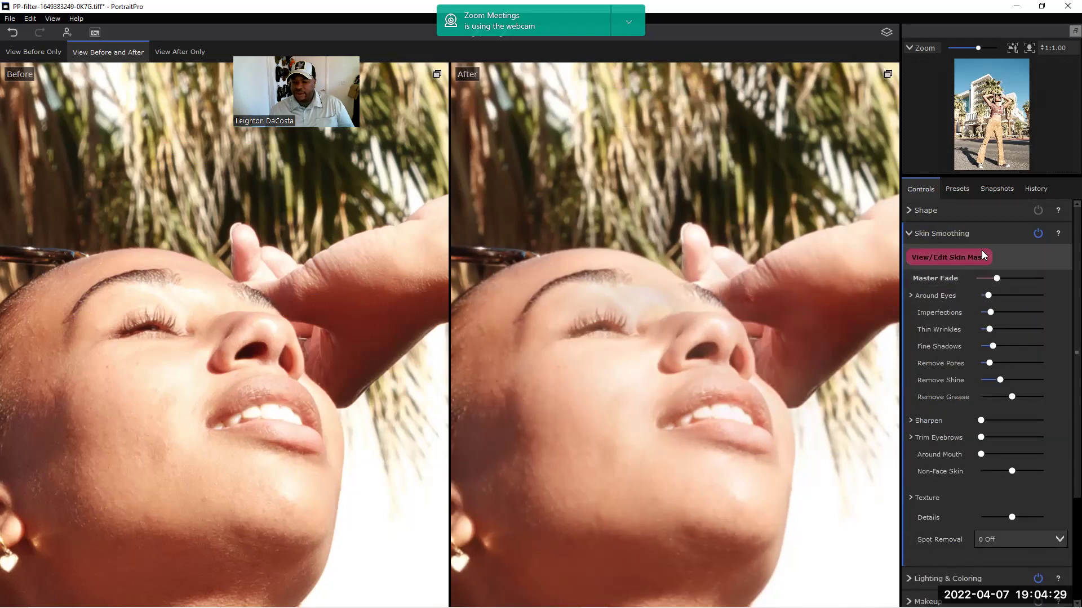
left_click(989, 233)
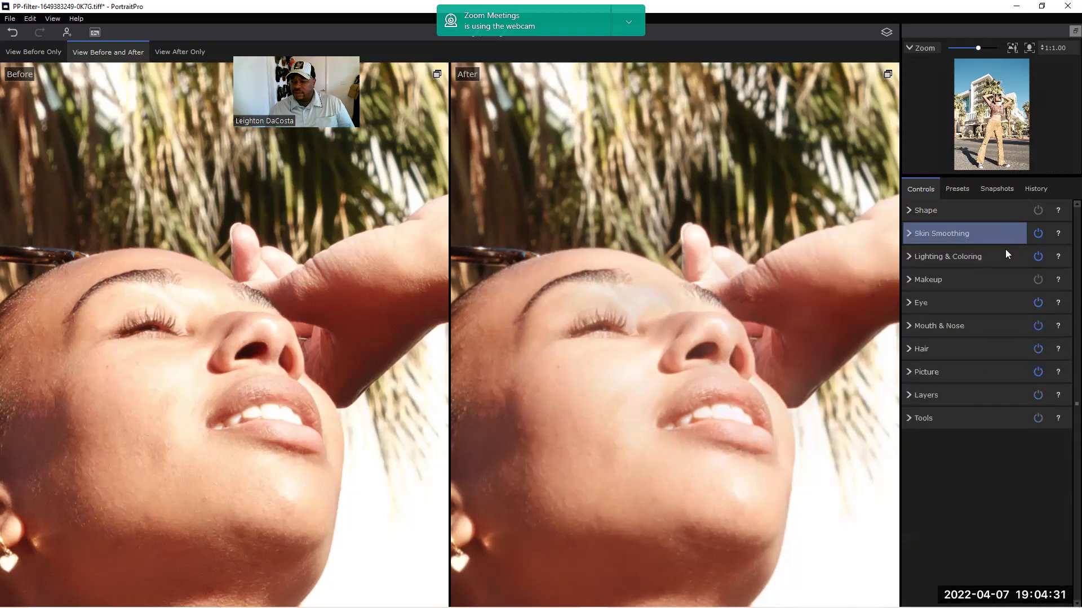
left_click(1039, 304)
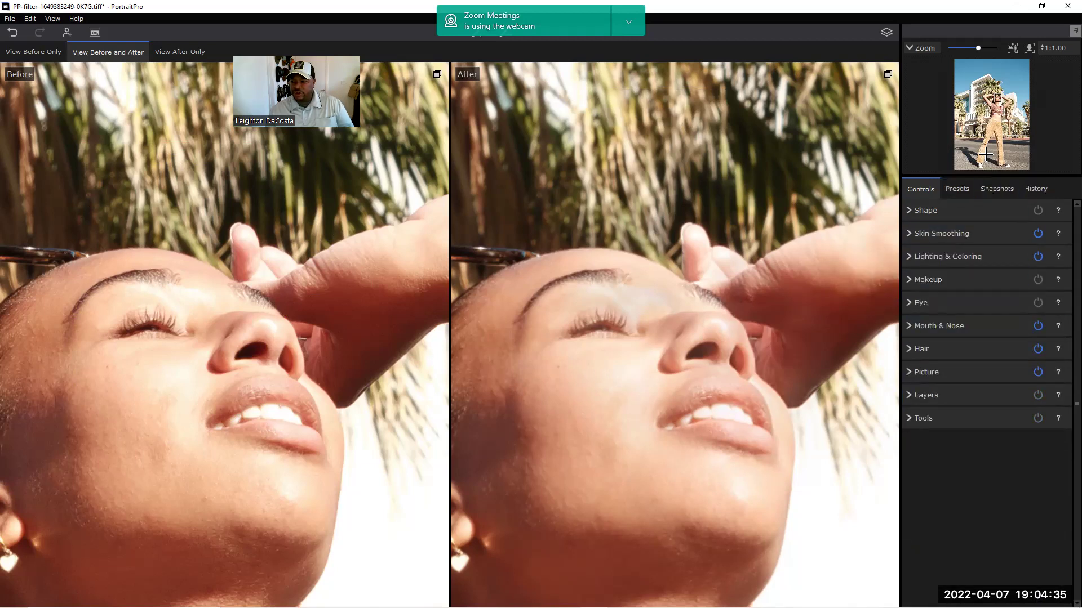
Zoom out and save the retouched portrait back to Photoshop
scroll(591, 112, "down", 4)
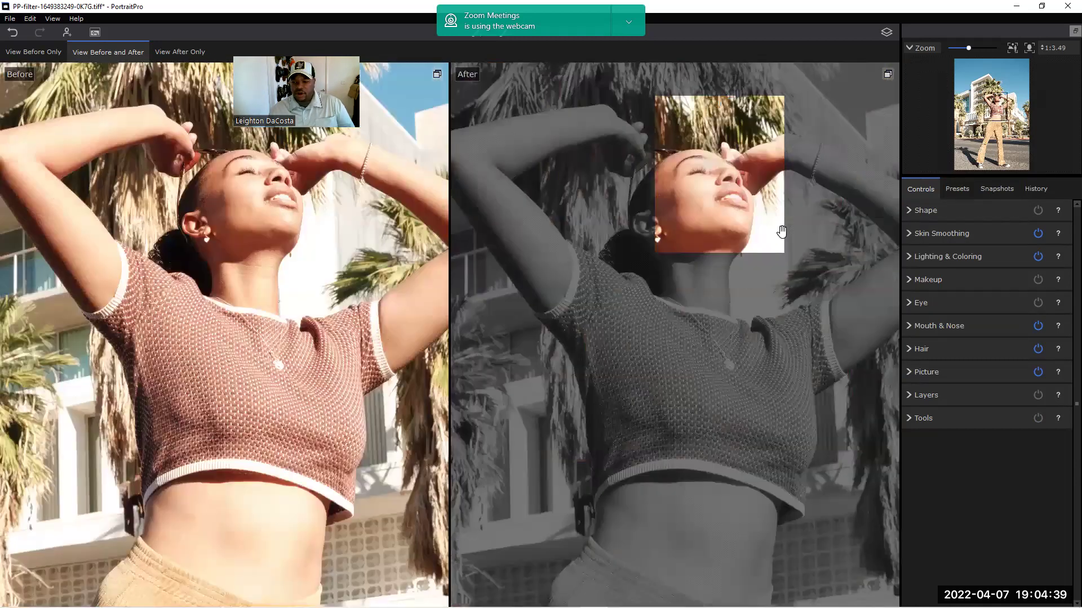
scroll(367, 87, "down", 1)
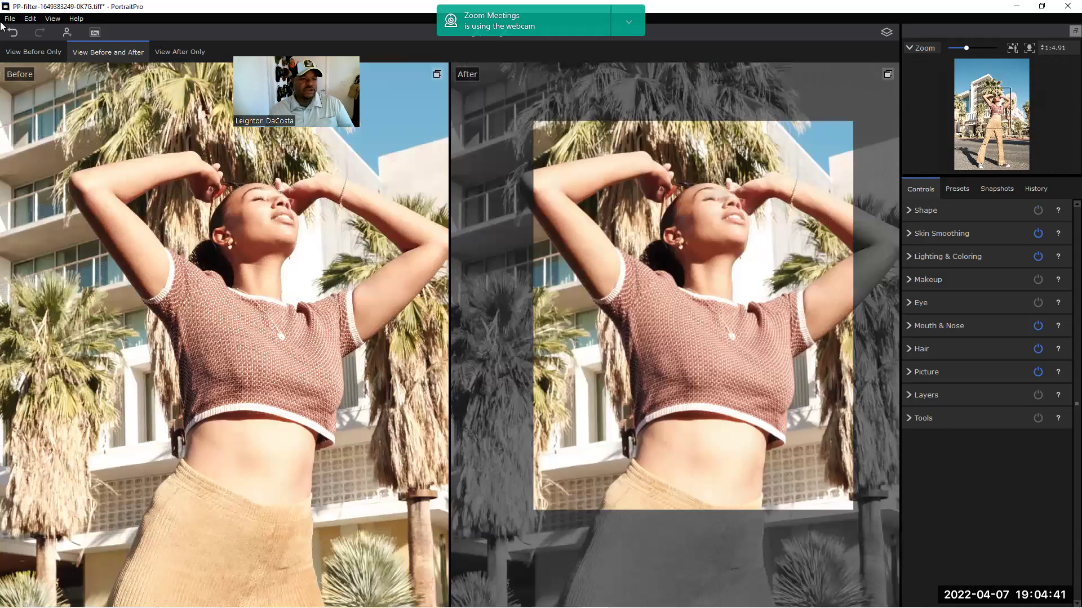
left_click(104, 36)
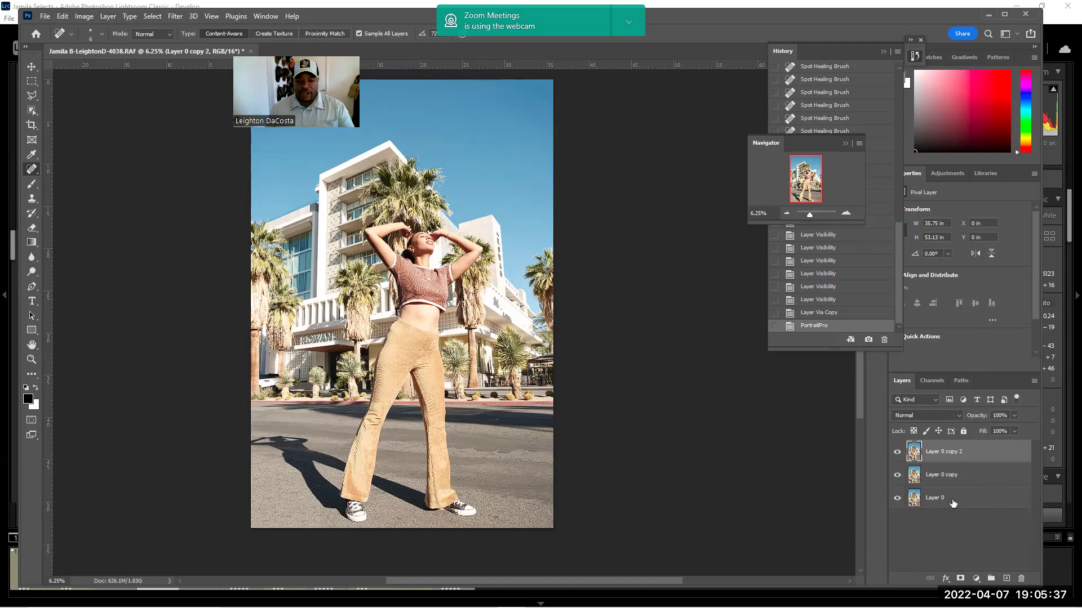
Toggle the retouched top layer to compare, collapse History, and zoom to 50% on the face
left_click(897, 452)
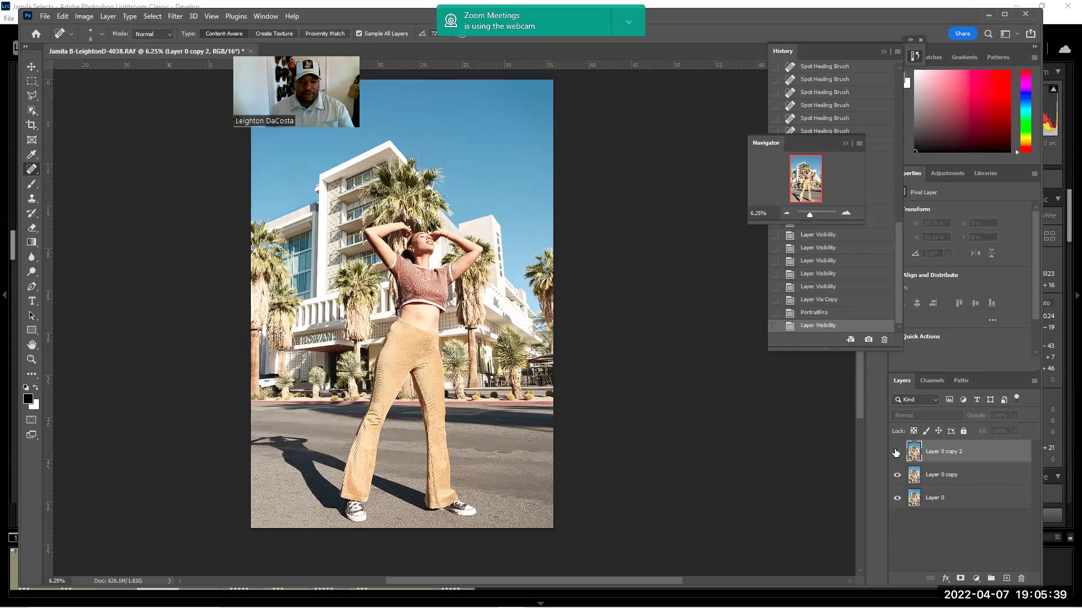
left_click(896, 453)
left_click(897, 452)
left_click(896, 452)
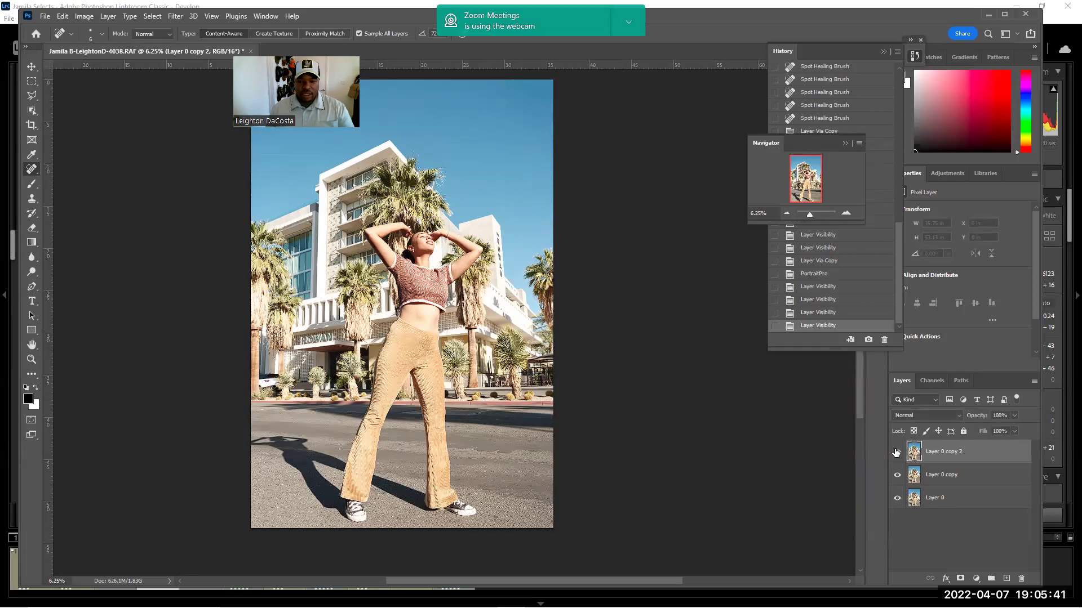
left_click(882, 52)
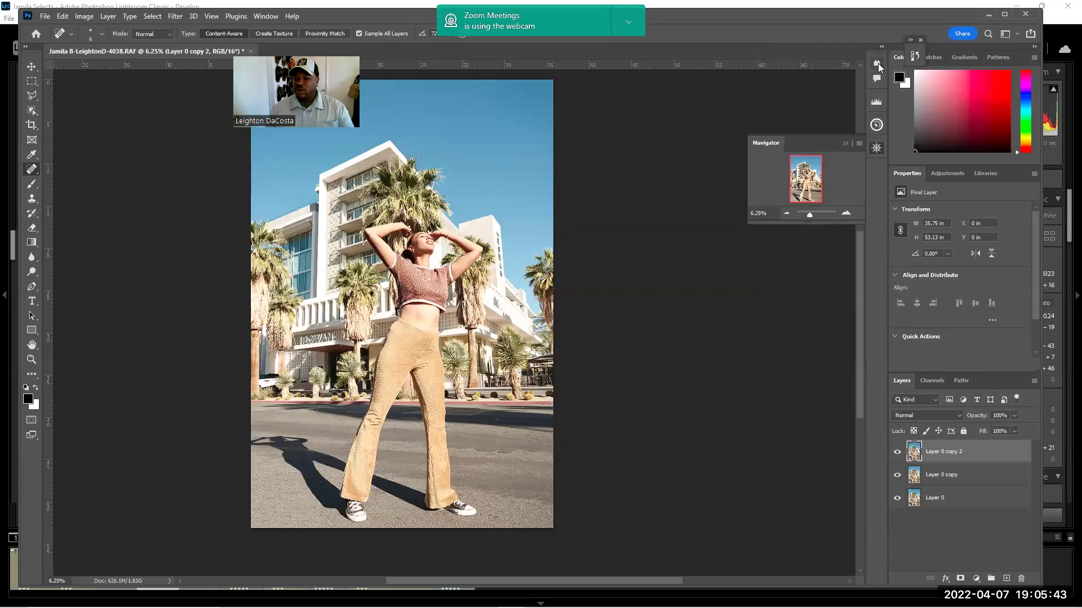
left_click(846, 213)
left_click(845, 213)
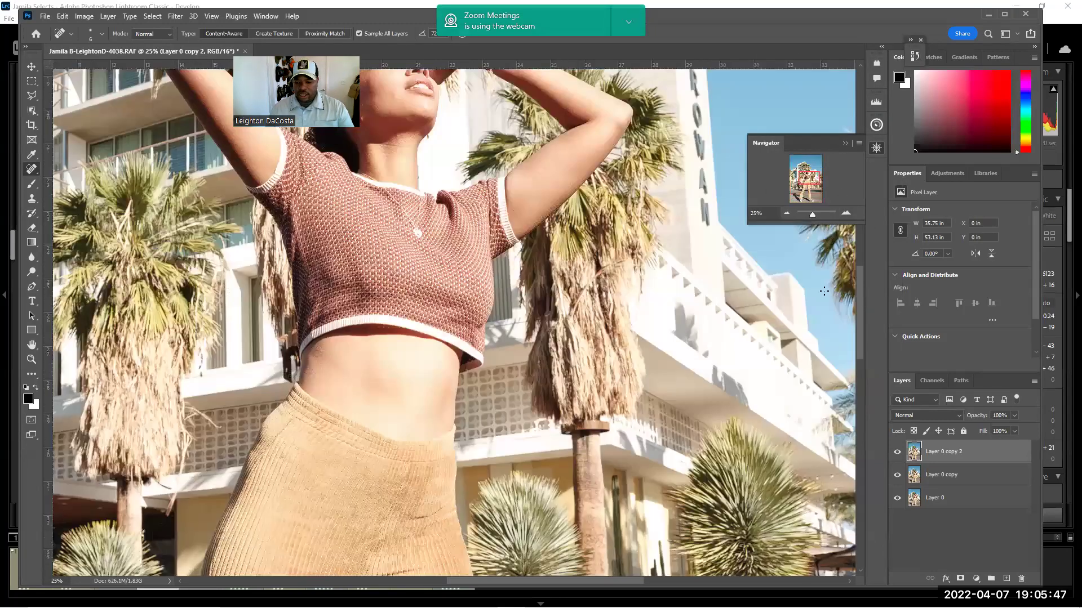
left_click(845, 213)
left_click(803, 175)
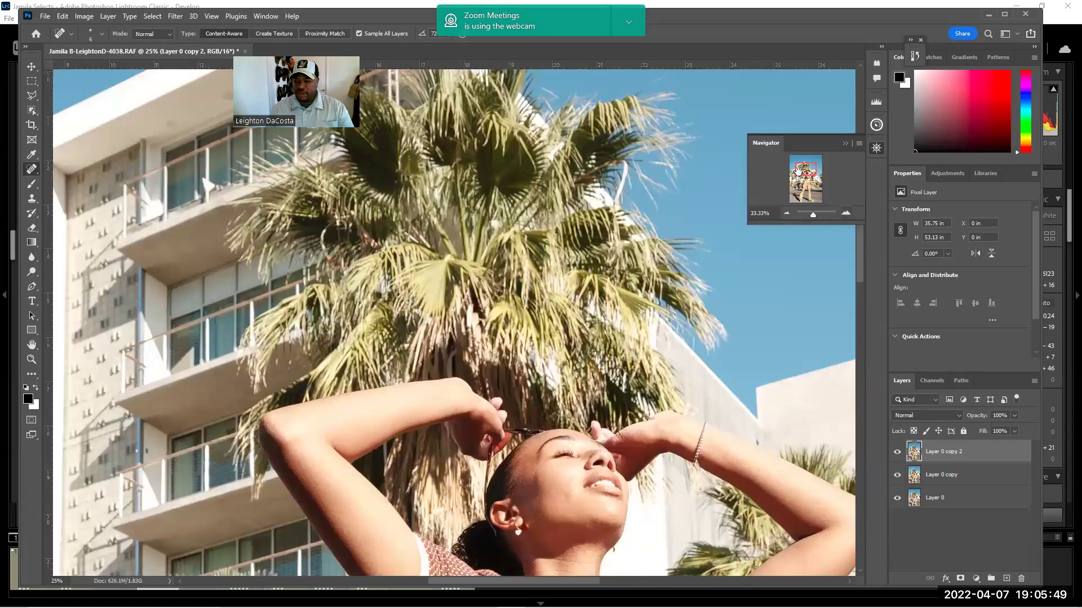
key("ctrl+plus")
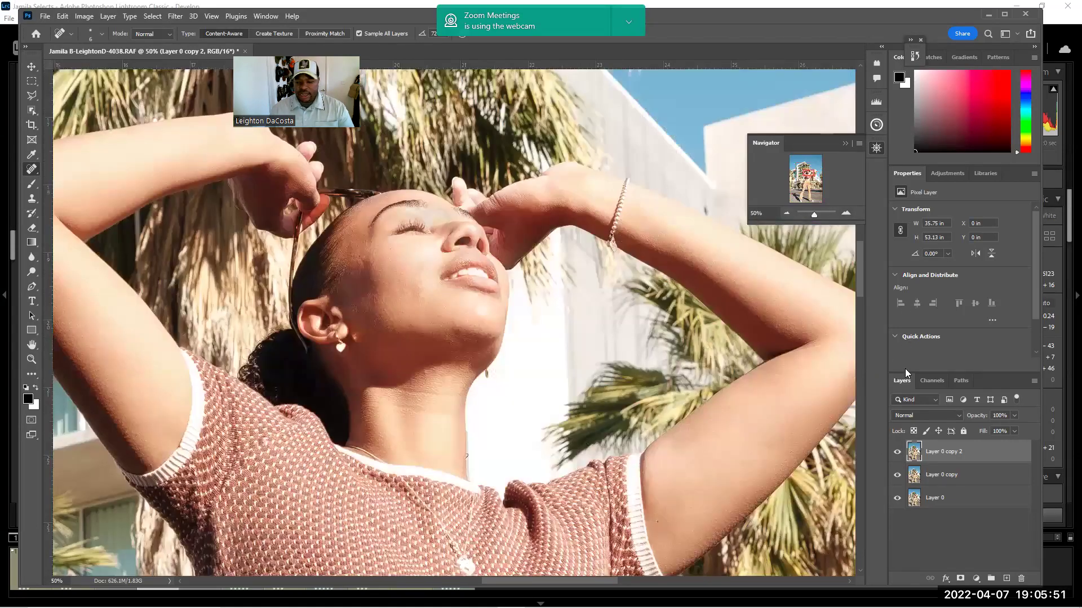
Recheck the forehead, delete Layer 0 copy 2, and duplicate Layer 0 copy with Ctrl+J
left_click(898, 451)
left_click(898, 452)
left_click(898, 452)
left_click(898, 452)
left_click(898, 452)
left_click(898, 452)
left_click(898, 452)
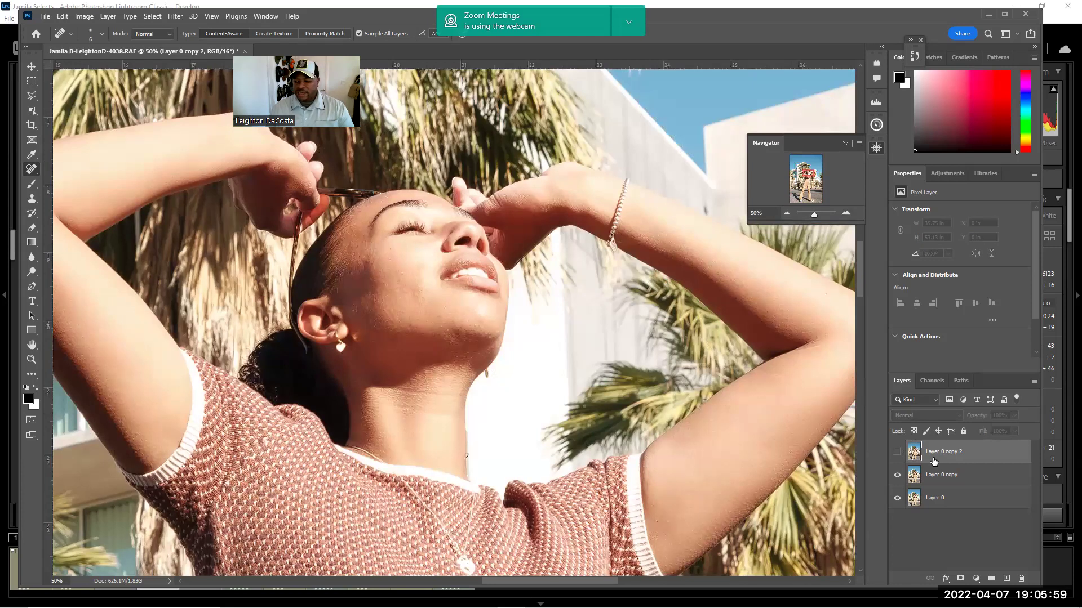
key("Delete")
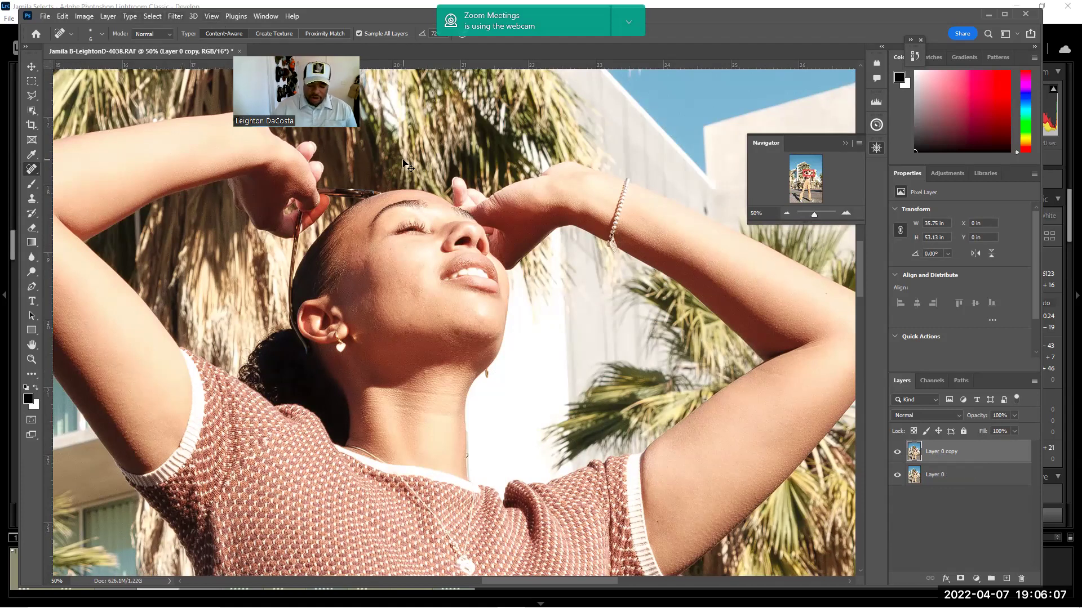
key("ctrl+j")
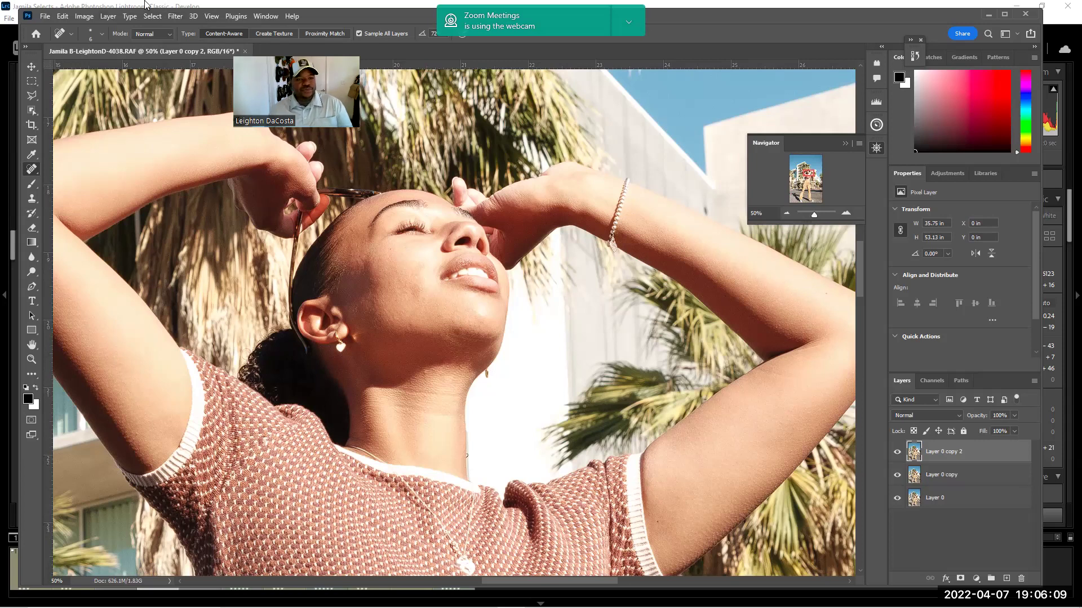
Run Filter > Exposure Software > Exposure X7 on the top layer
left_click(173, 17)
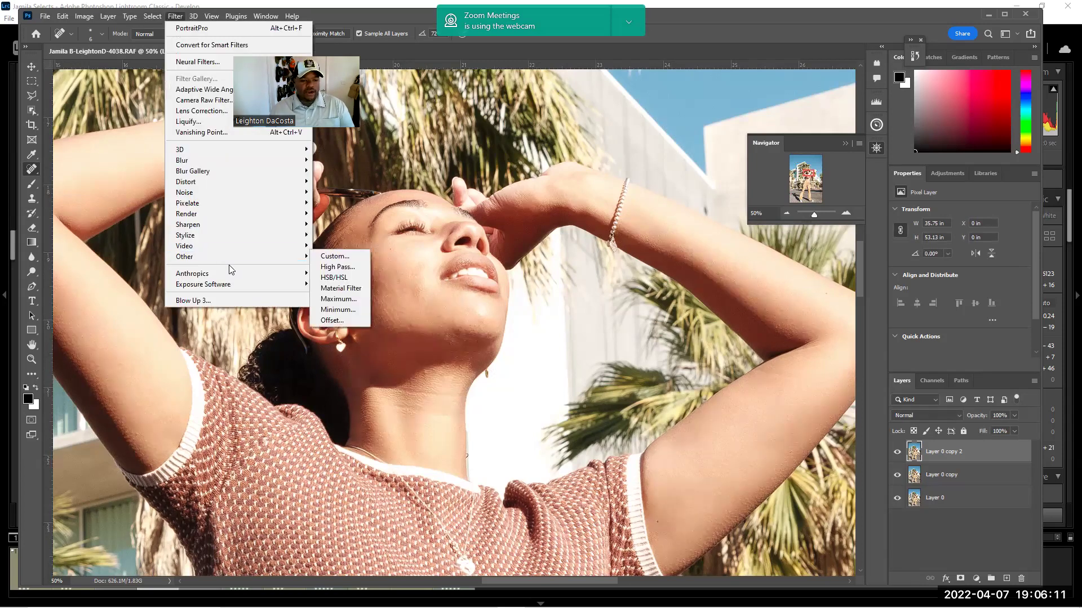
mouse_move(264, 285)
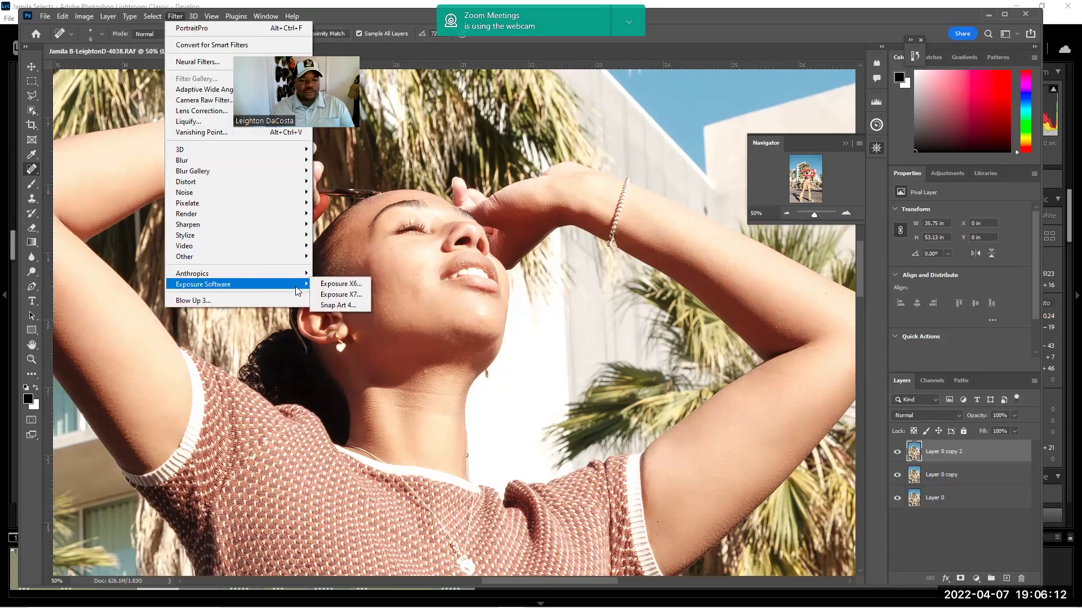
left_click(346, 296)
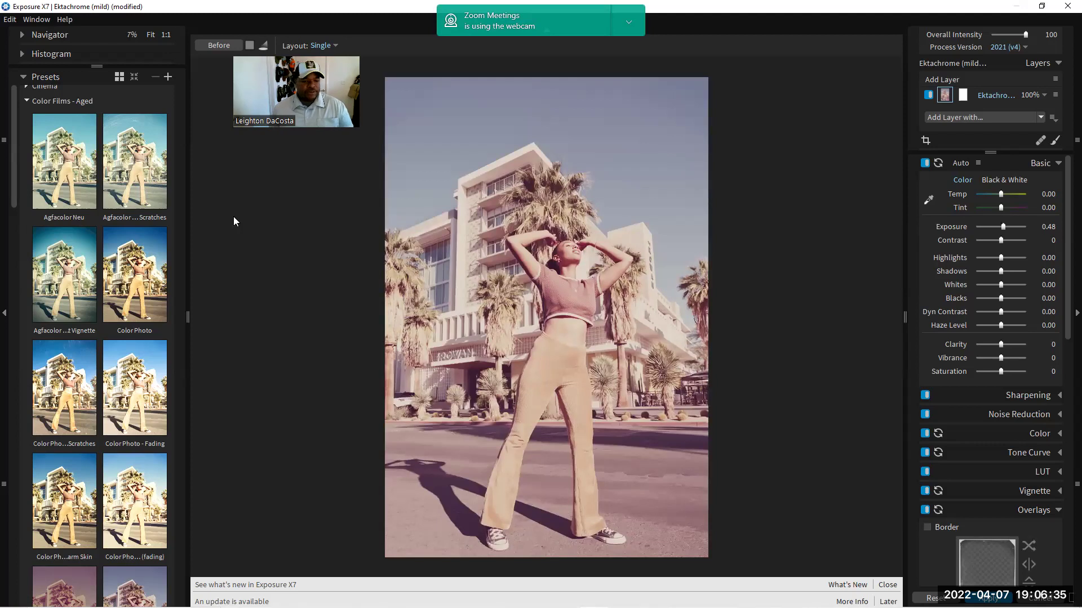
Try the Color Photo preset, then apply Yellowed and Darkened (Damaged) further down the list
left_click(119, 298)
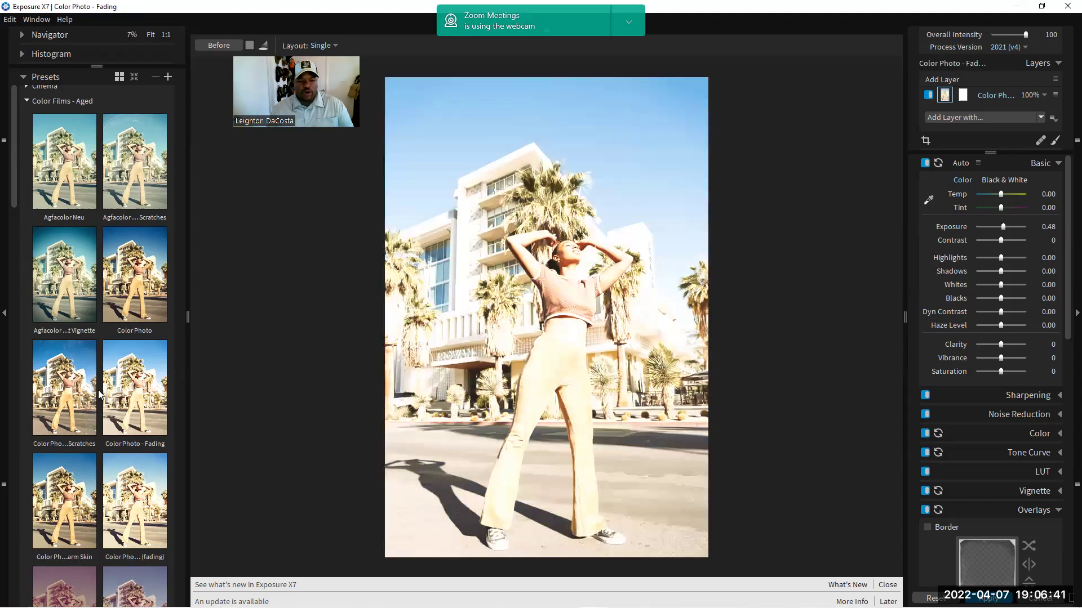
scroll(72, 389, "down", 3)
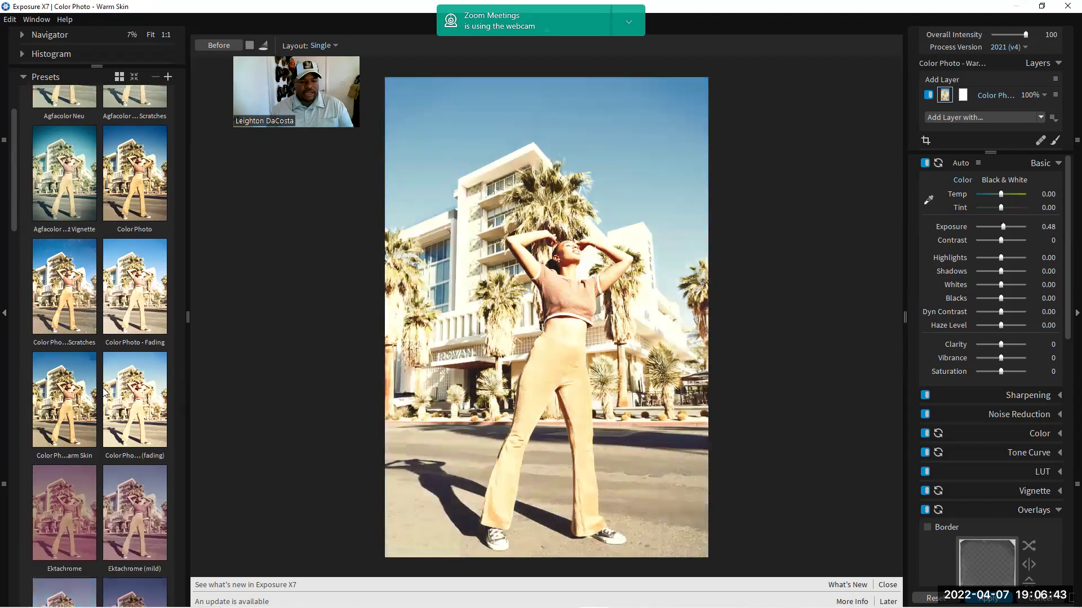
scroll(124, 391, "down", 4)
scroll(124, 390, "down", 9)
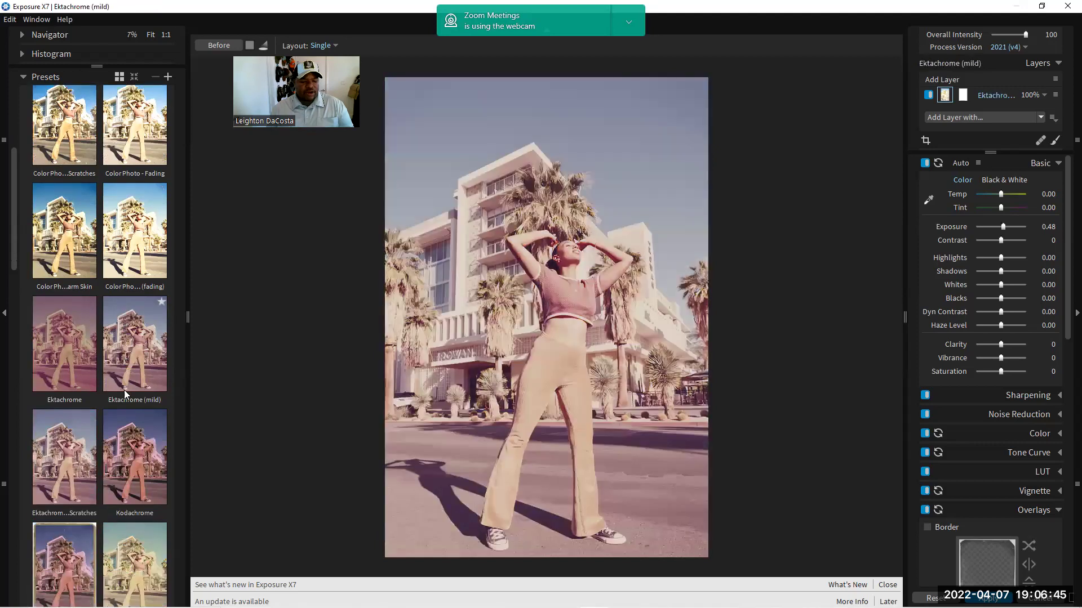
scroll(117, 391, "down", 2)
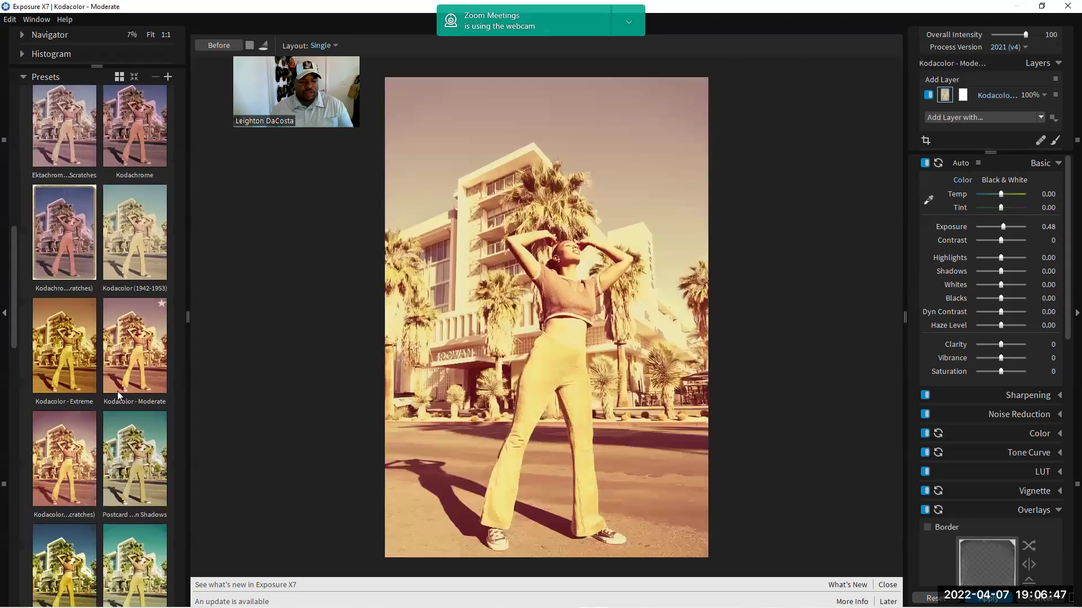
scroll(119, 389, "down", 3)
scroll(121, 390, "down", 6)
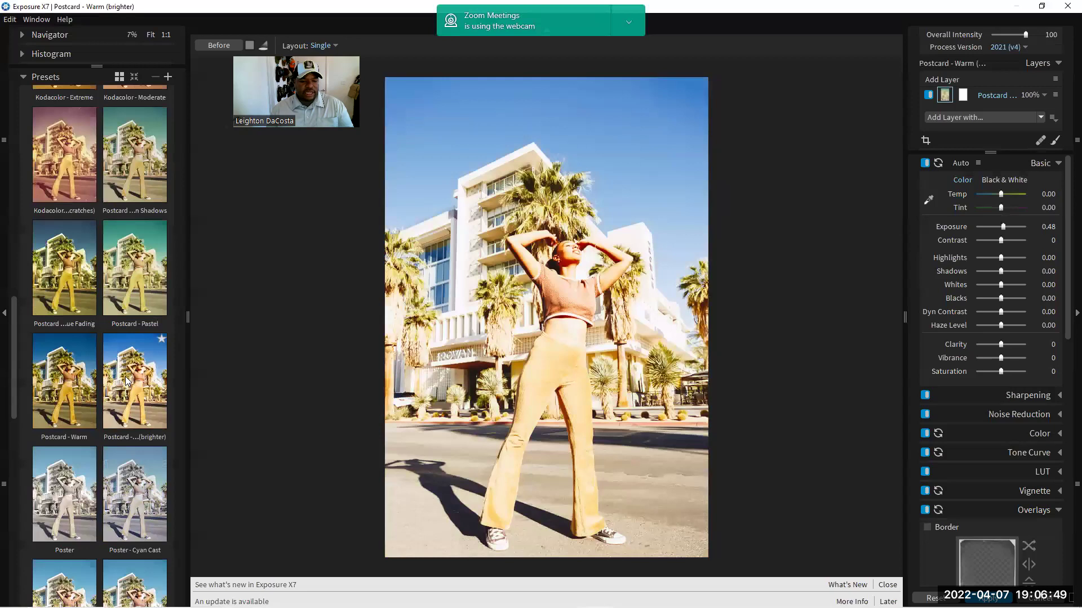
scroll(126, 381, "down", 1)
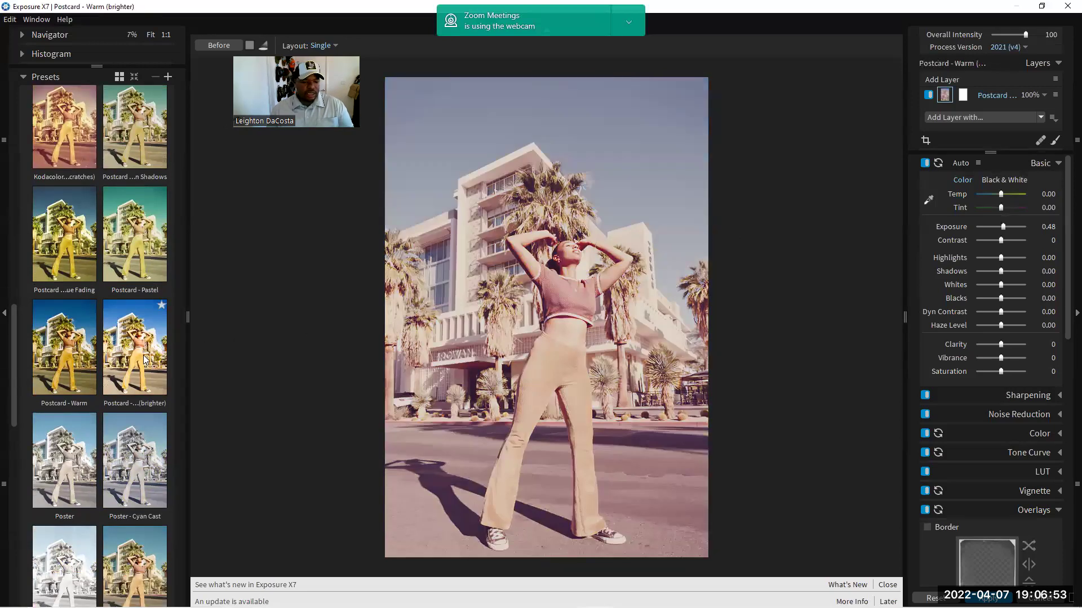
scroll(143, 356, "down", 5)
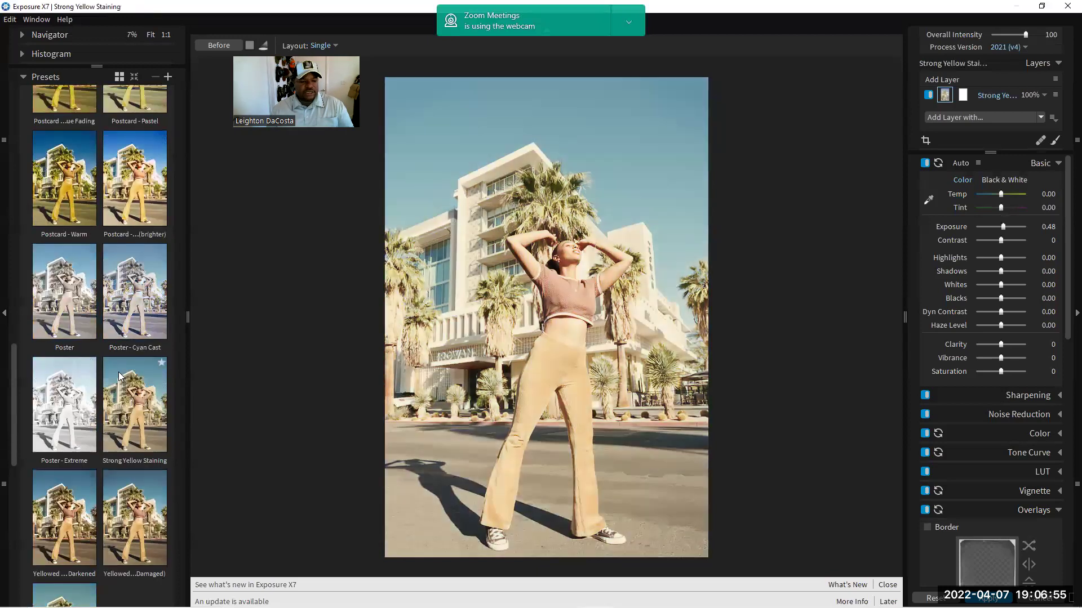
scroll(127, 367, "down", 6)
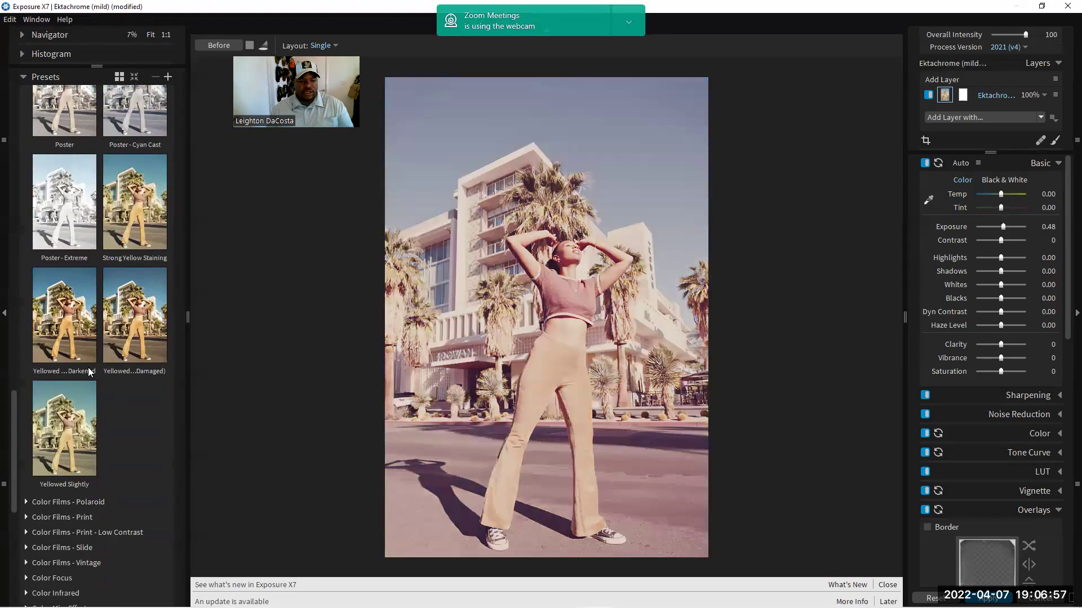
scroll(115, 354, "down", 1)
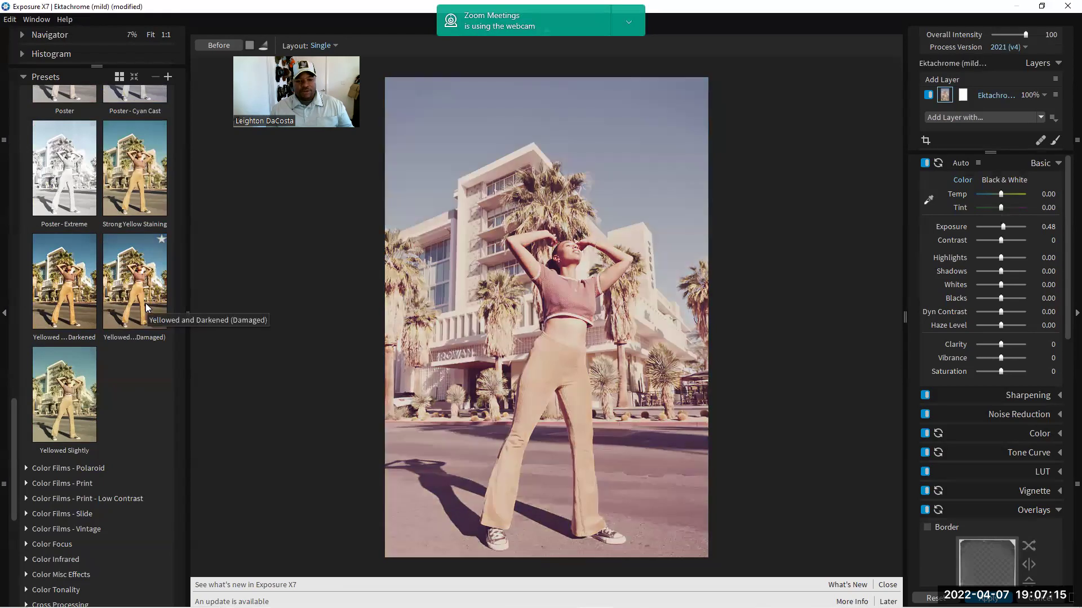
left_click(144, 297)
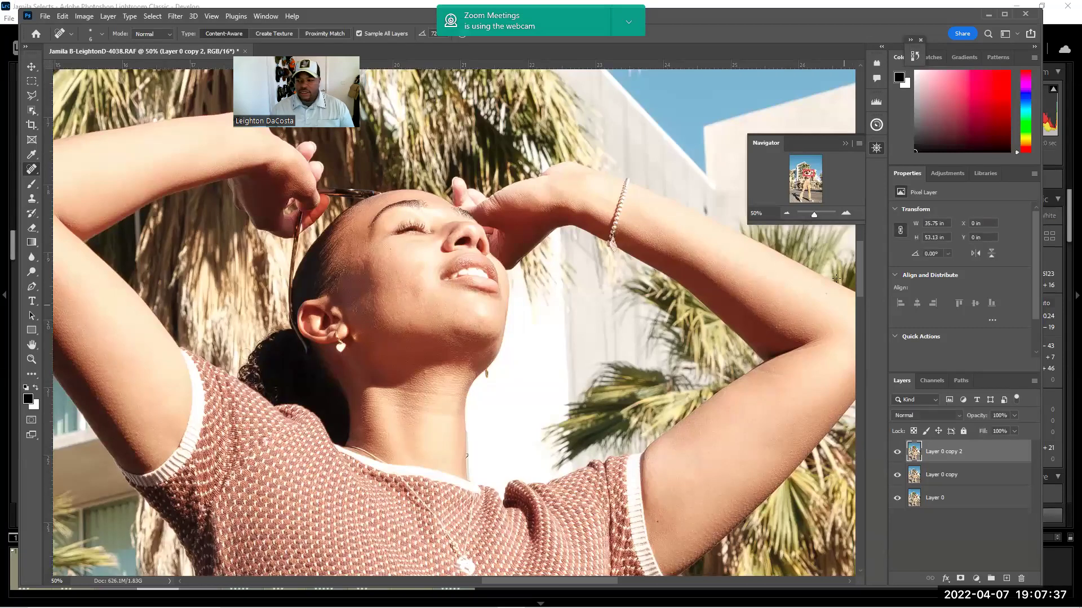
Zoom out to fit, run Pro Panel's Orton action, and set a 15-pixel Gaussian Blur radius
left_click(787, 213)
left_click(787, 213)
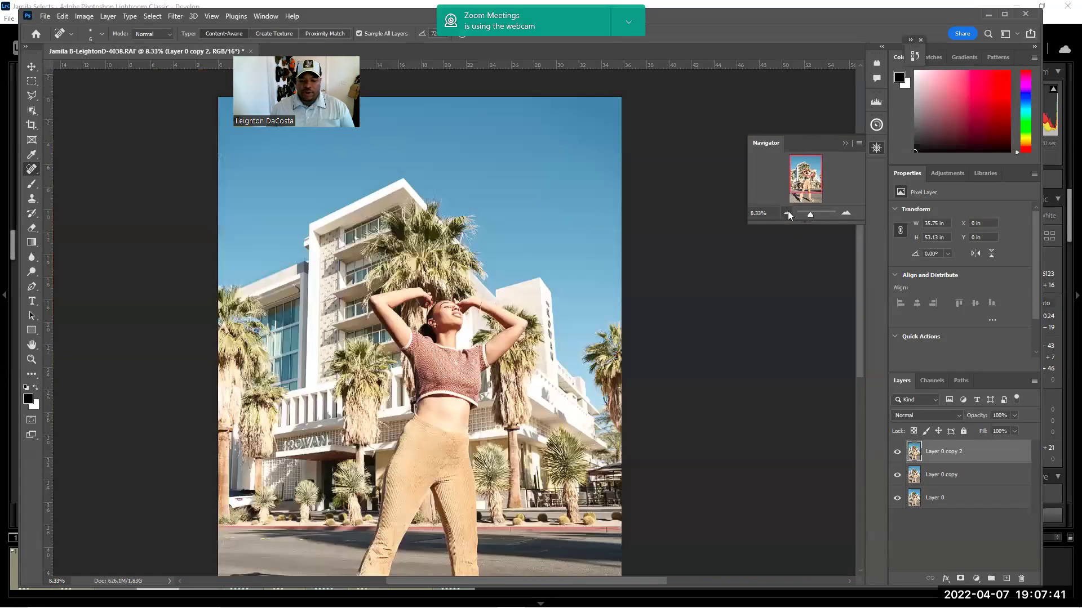
left_click(787, 213)
left_click(876, 125)
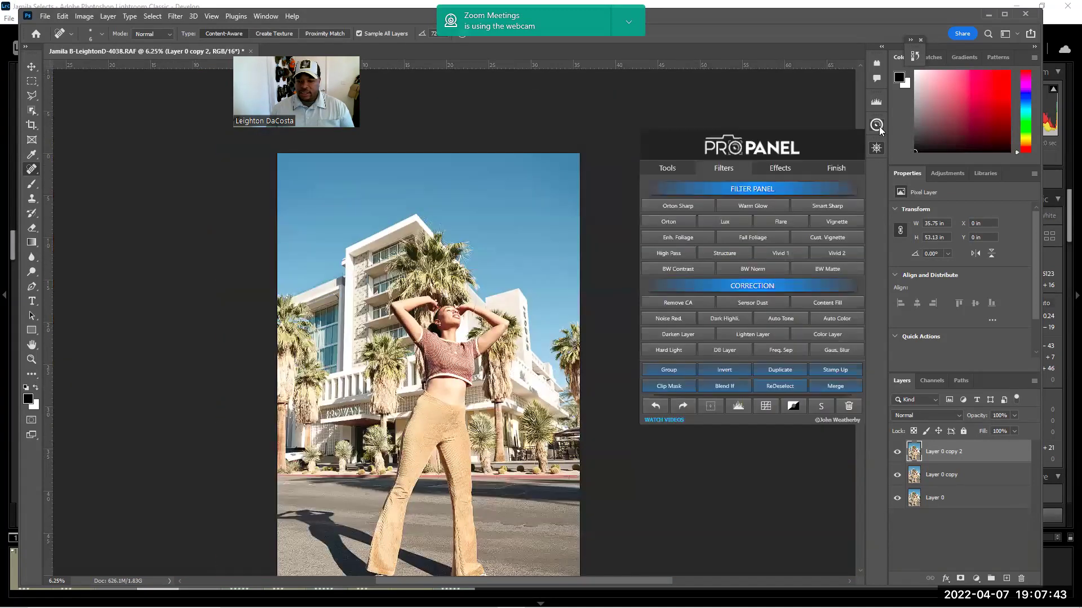
left_click(670, 221)
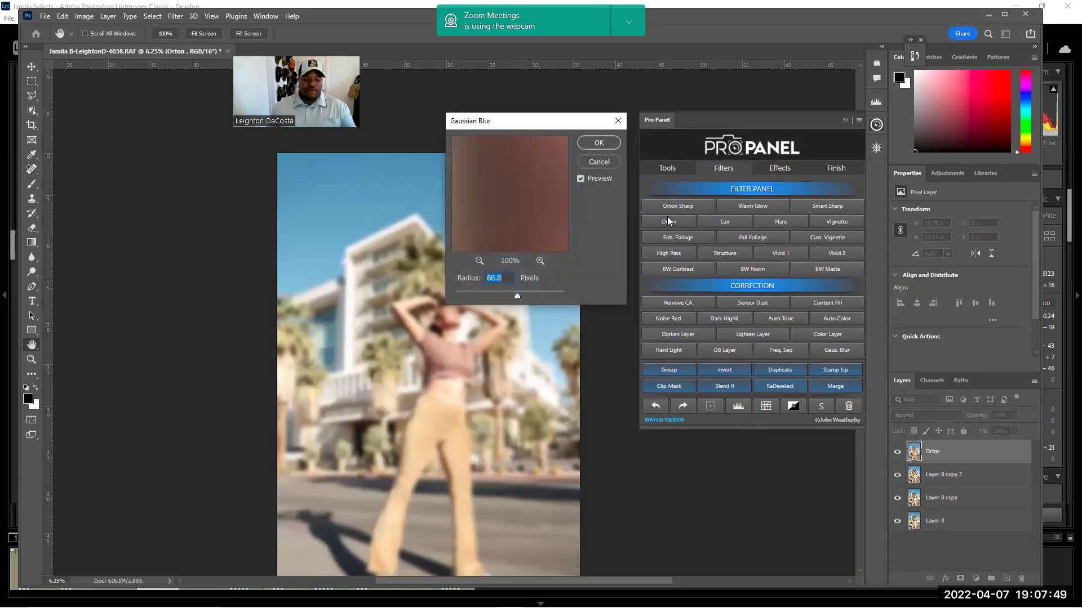
type("15")
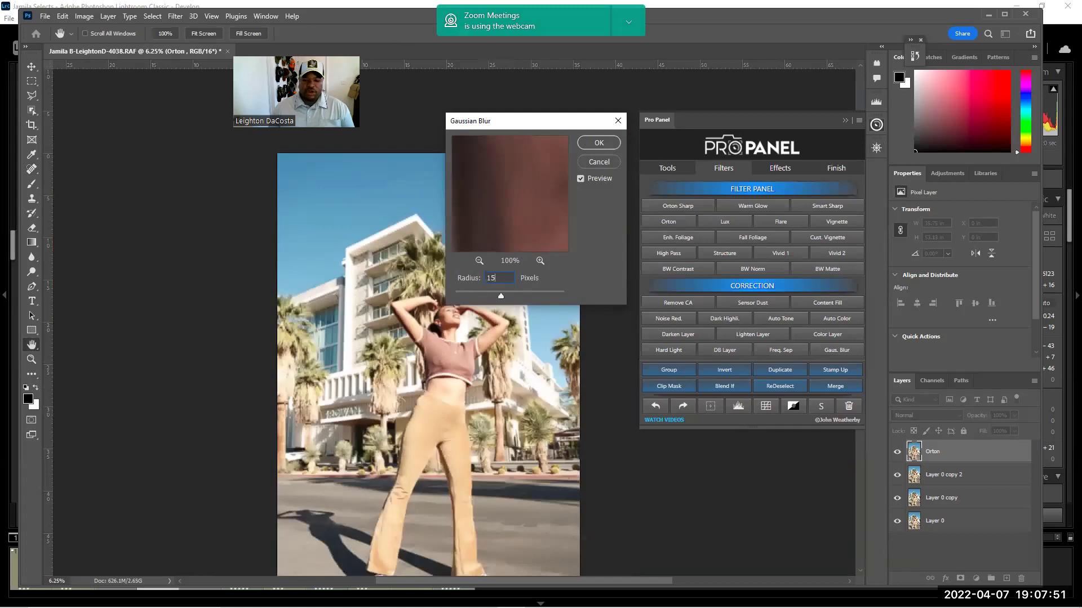
key("Return")
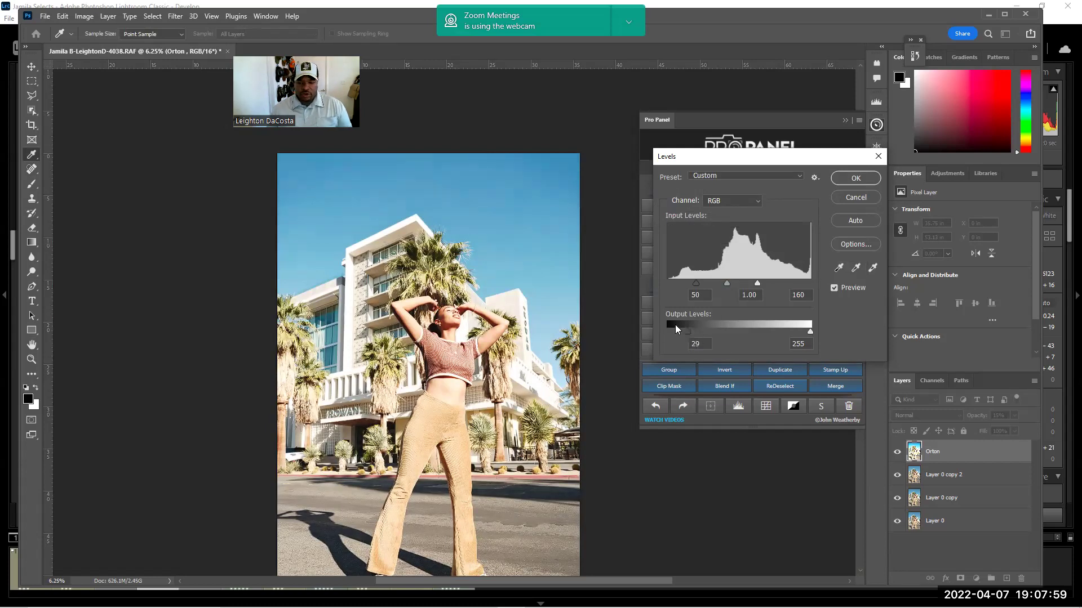
Set the Orton Levels to input 50/1.00/171 and output 9/242, then confirm
left_click_drag(679, 328, 682, 329)
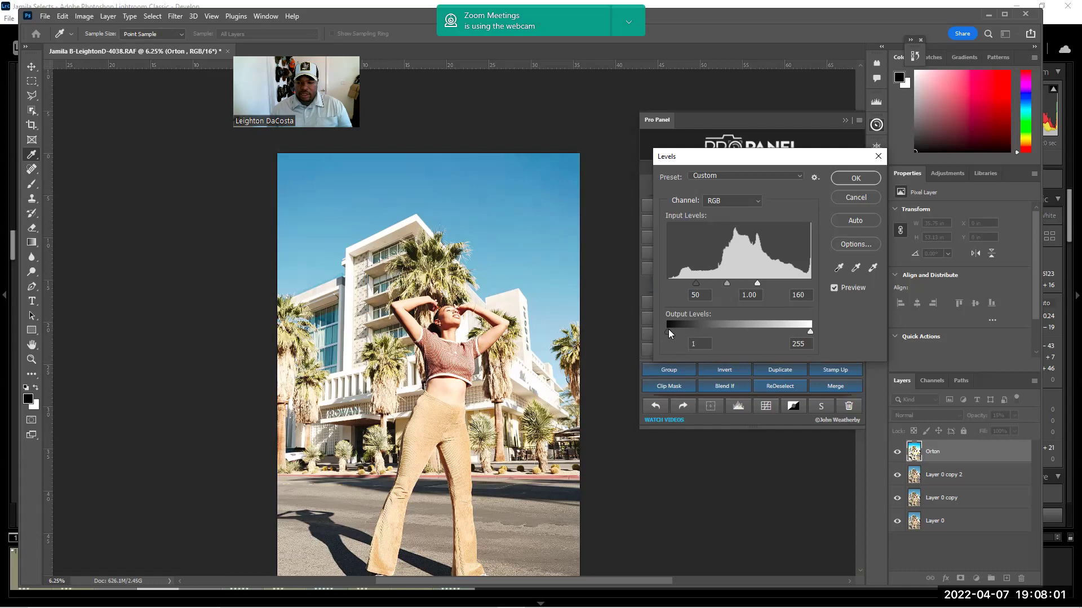
mouse_move(697, 284)
left_mouse_down()
mouse_move(717, 285)
mouse_move(696, 285)
left_mouse_up()
mouse_move(810, 333)
left_mouse_down()
mouse_move(698, 326)
mouse_move(824, 337)
mouse_move(802, 334)
left_mouse_up()
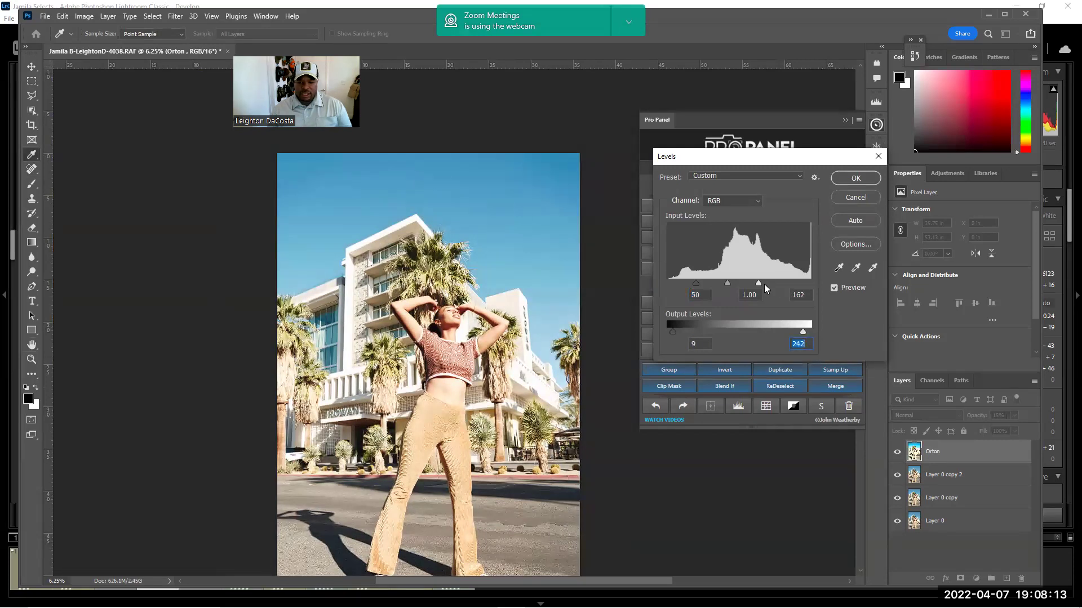
left_click_drag(758, 284, 763, 285)
left_click(850, 178)
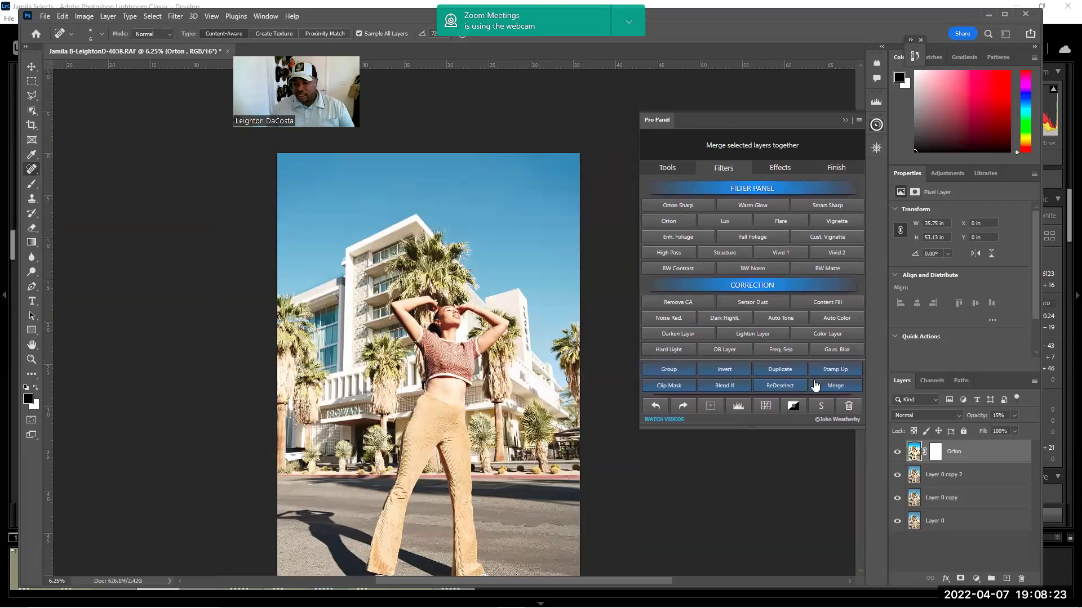
Set the Orton layer to 5% opacity and hide Layer 0 copy and Layer 0 copy 2 to compare
type("50")
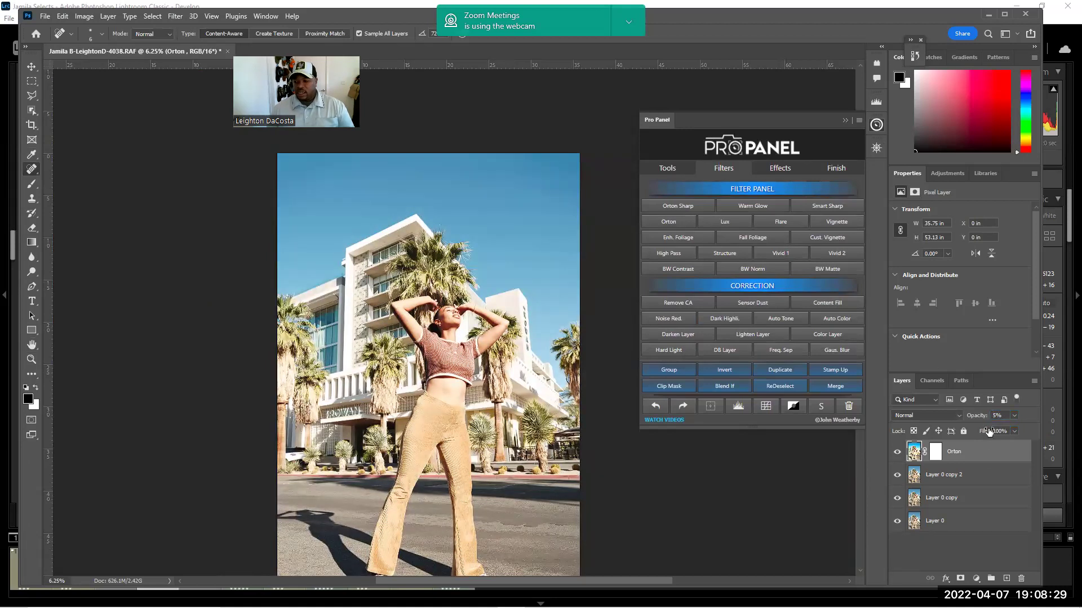
scroll(502, 262, "down", 1)
scroll(501, 263, "down", 3)
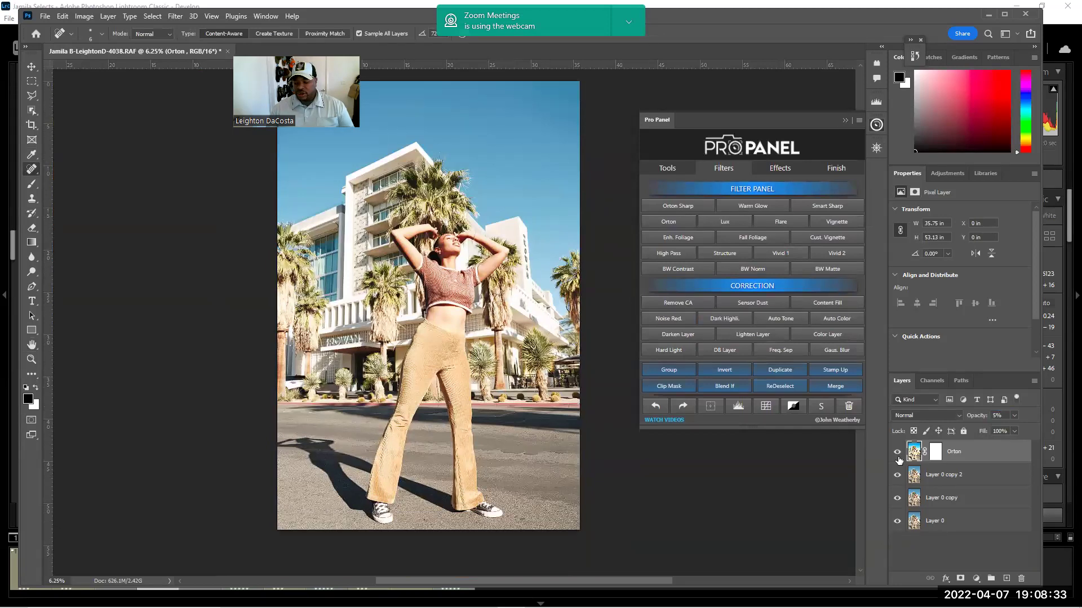
left_click(898, 498)
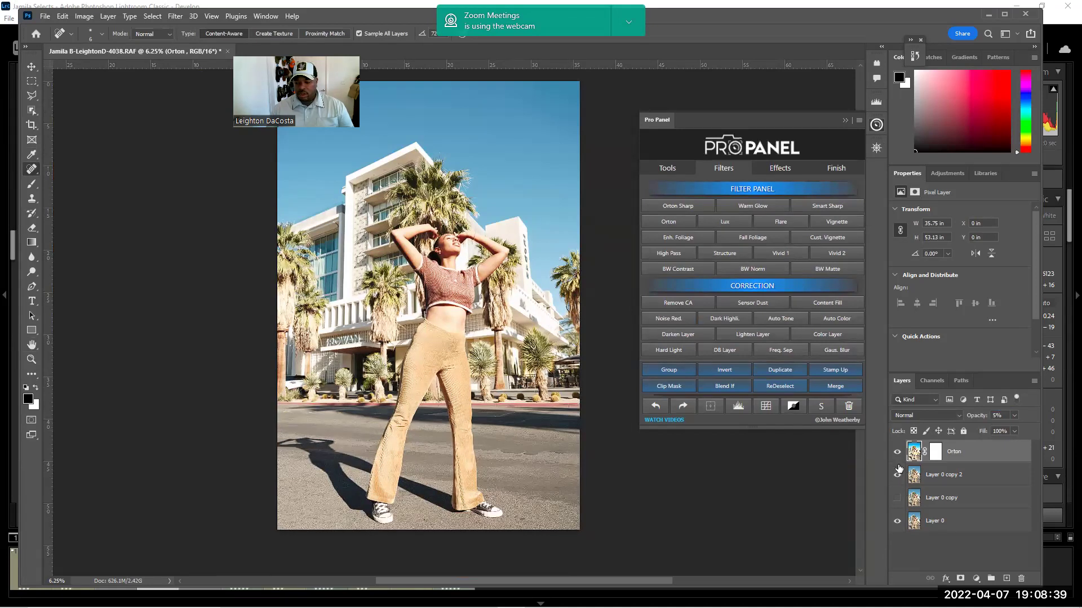
left_click(897, 498)
left_click(898, 498)
left_click(897, 476)
Toggle the Orton glow on and off, show all layers again, and save with Ctrl+S
left_click(897, 453)
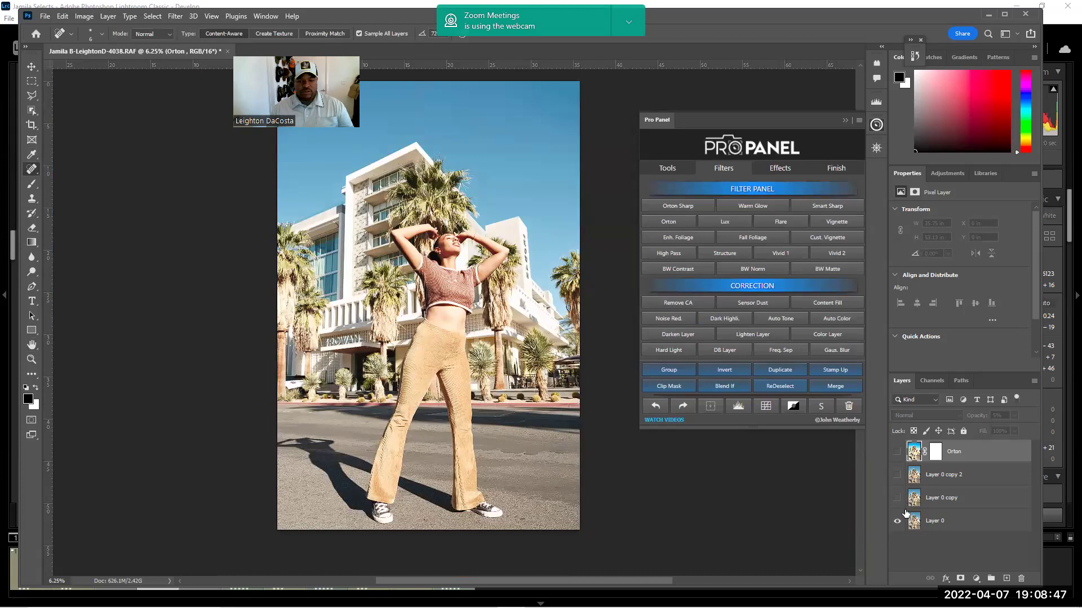
left_click(897, 452)
left_click(898, 453)
left_click(898, 453)
left_click(898, 453)
left_click(897, 453)
left_click(899, 454)
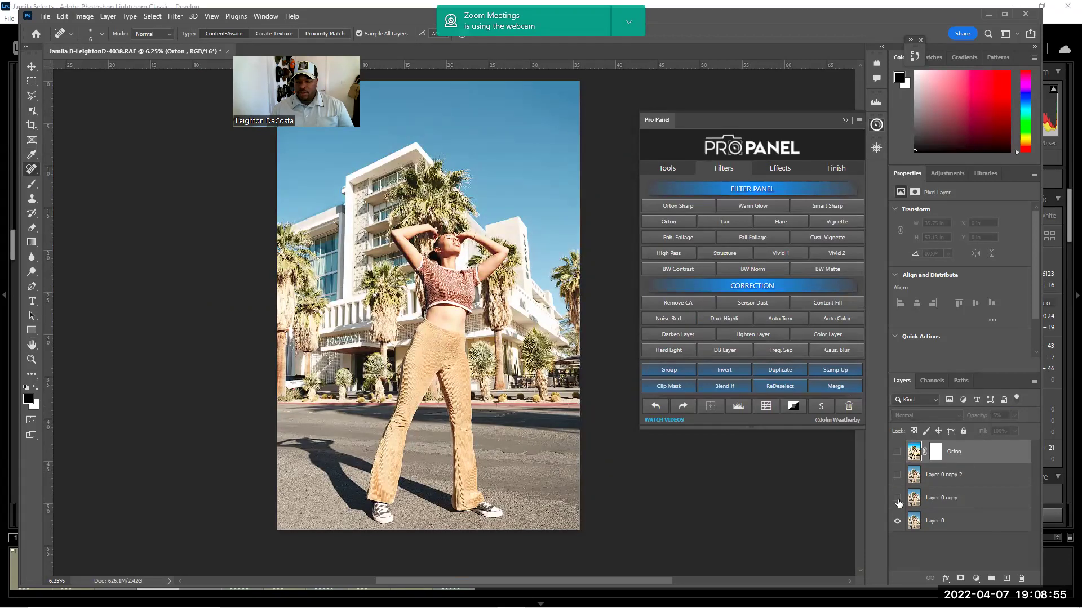
left_click(897, 475)
left_click(897, 452)
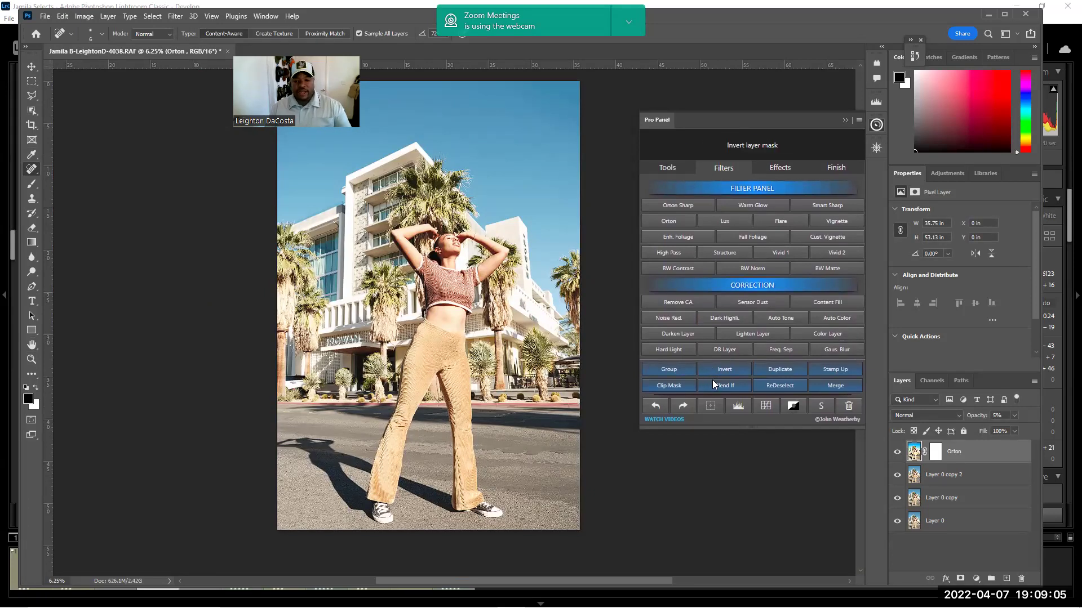
key("ctrl+s")
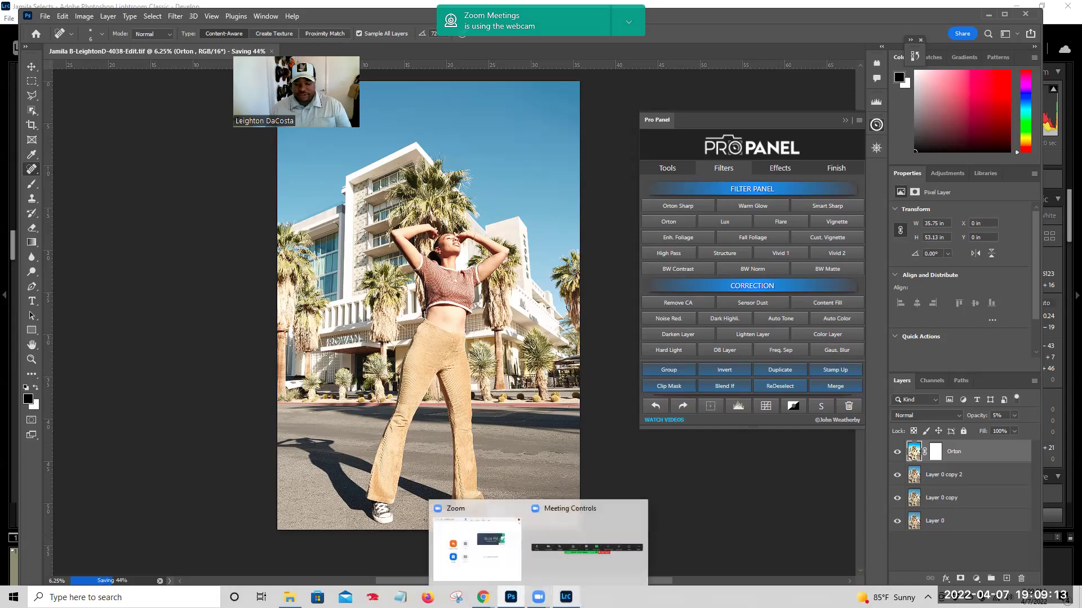
Switch to Lightroom Classic and view the new Edit.tif copy from the filmstrip
left_click(567, 597)
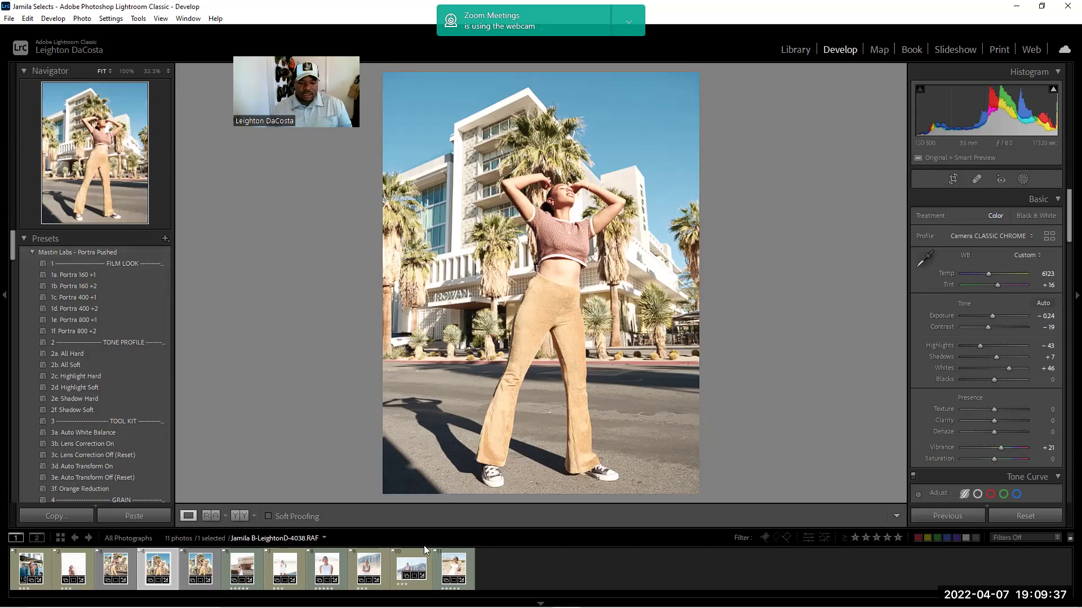
mouse_move(537, 606)
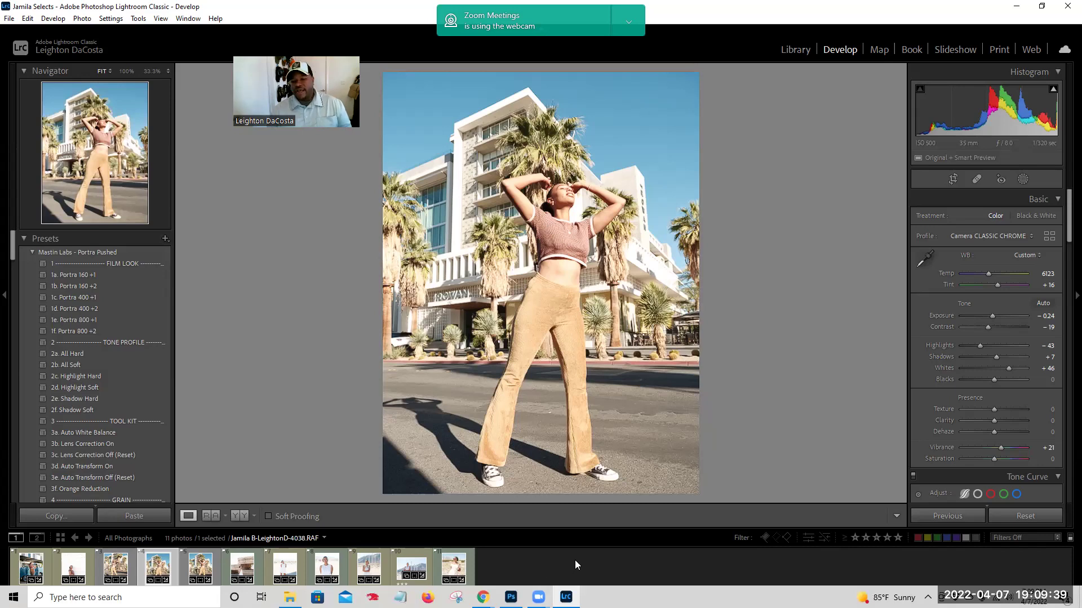
key("ctrl+e")
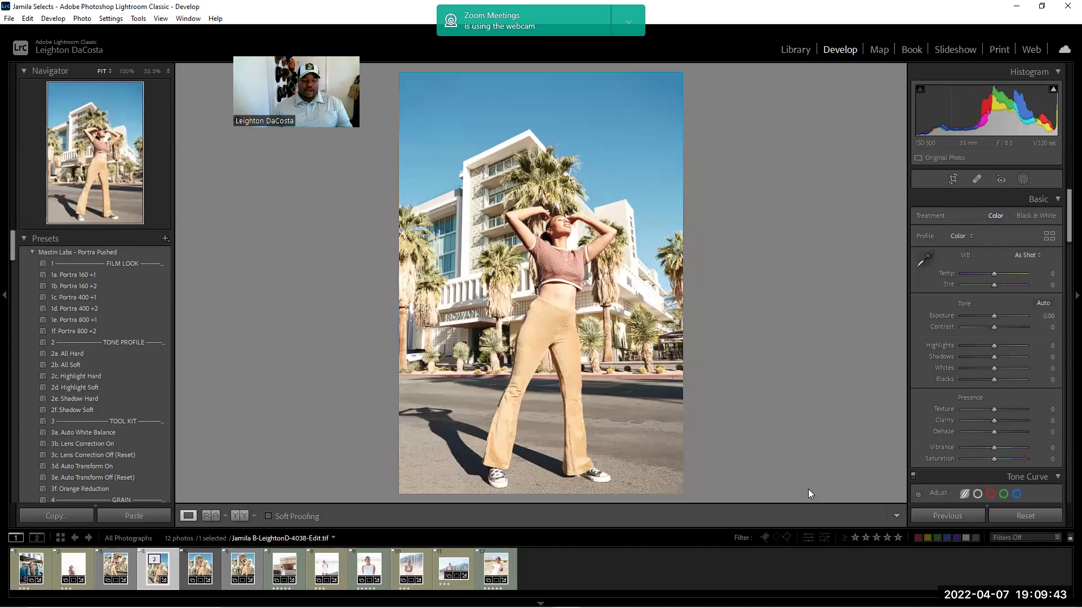
left_click(196, 571)
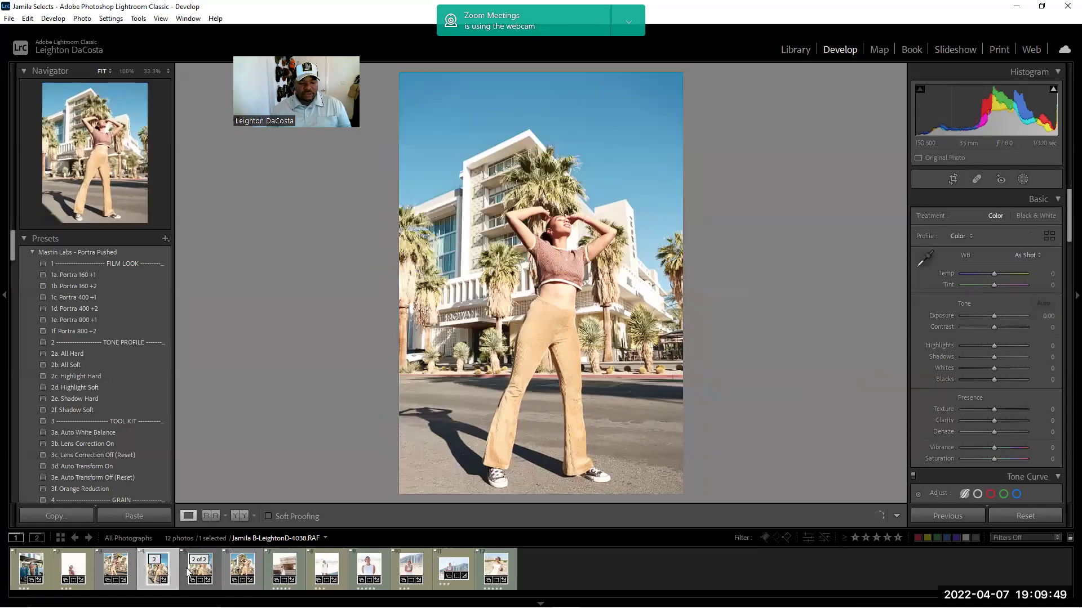
Open the Reference view, drag the edited copy in as reference, and pick the active photo
left_click(214, 515)
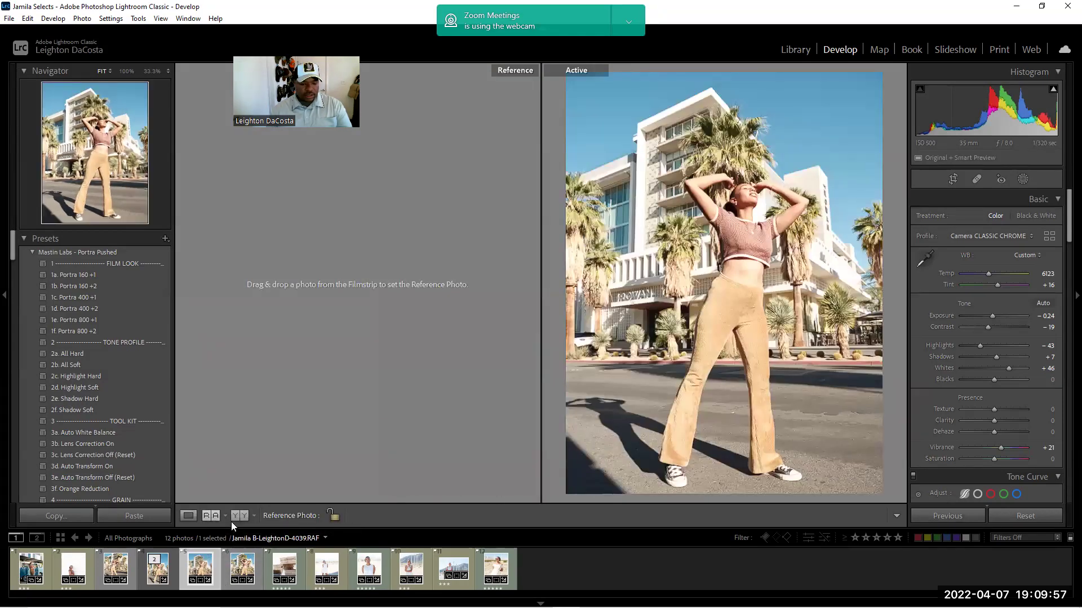
left_click(210, 517)
left_click(210, 518)
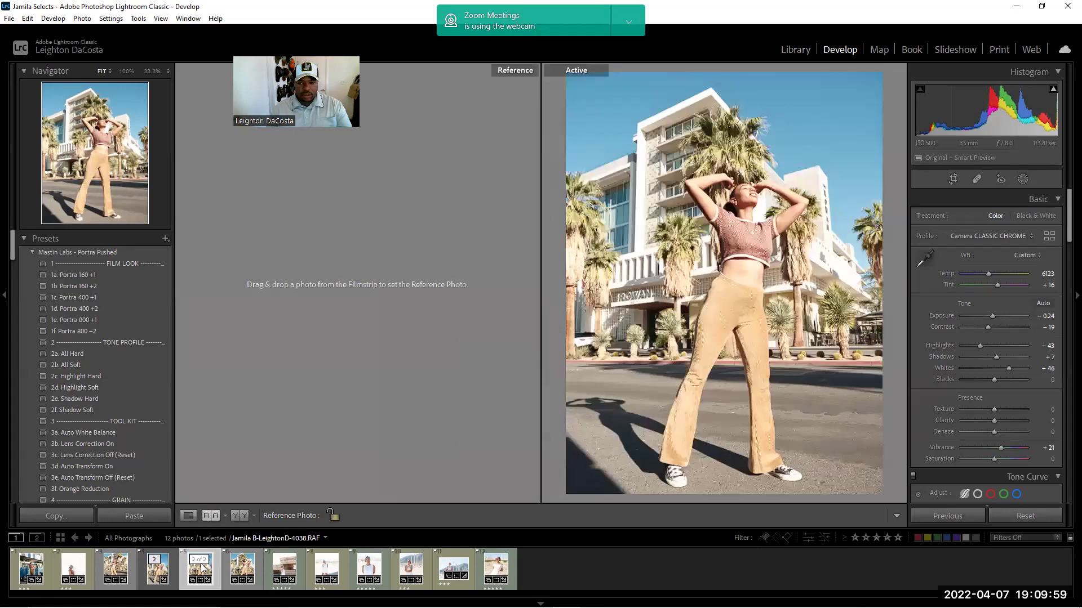
left_click(172, 580, "ctrl")
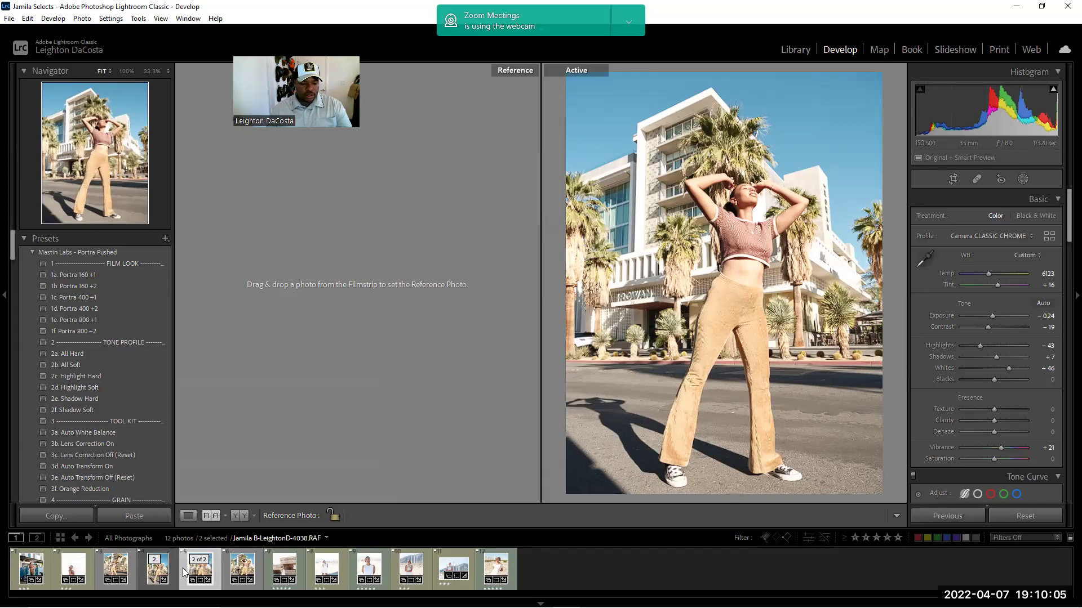
left_click(170, 569)
left_click_drag(161, 573, 313, 389)
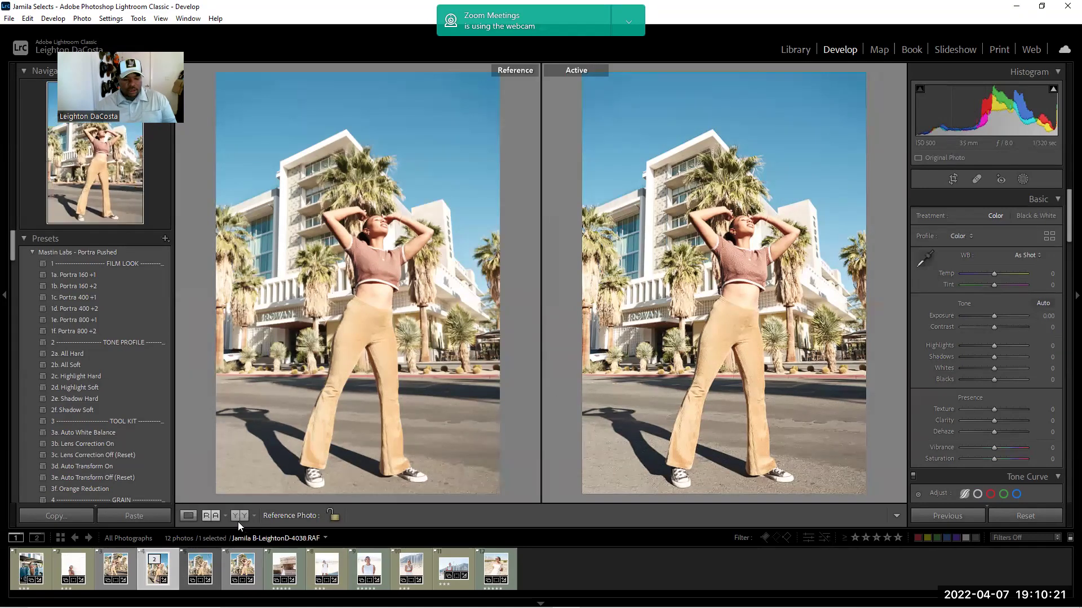
left_click(192, 575)
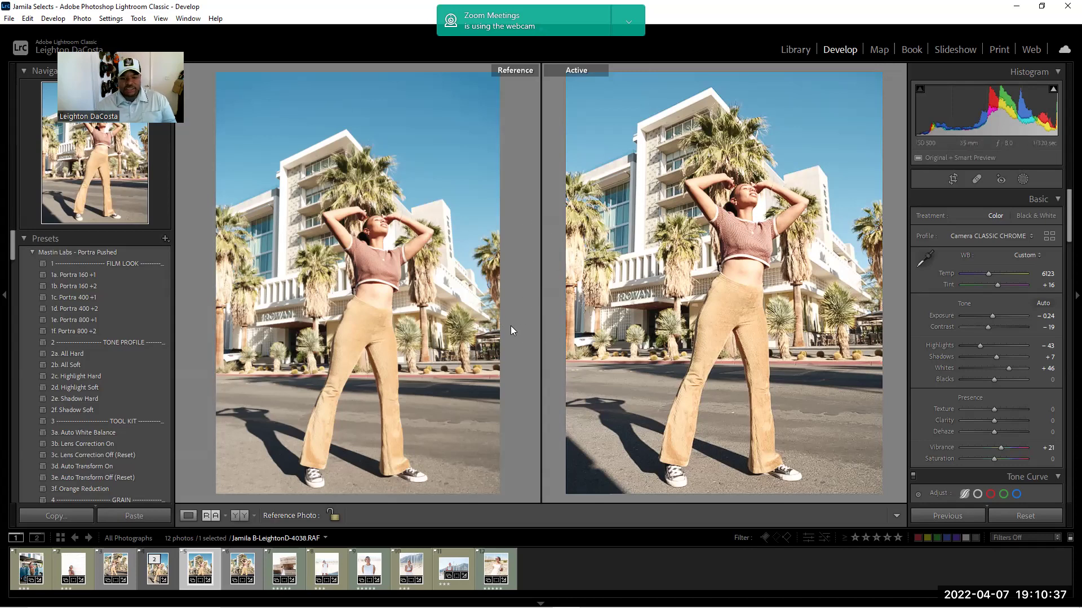
Zoom both photos on the ROWAN sign, ear, face and shirt, then stack them top/bottom
left_click(629, 304)
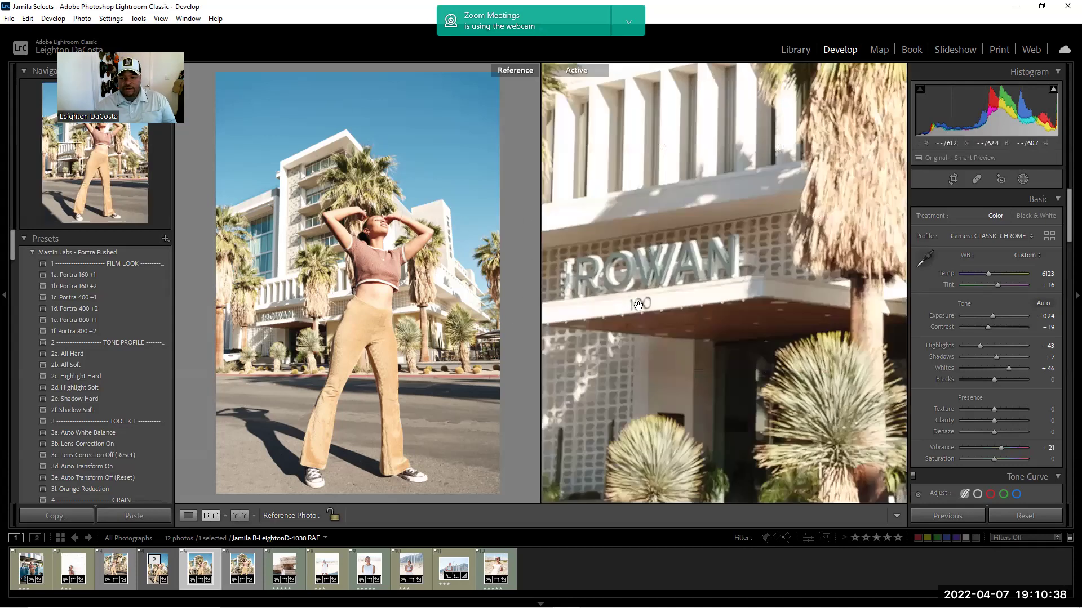
left_click(269, 321)
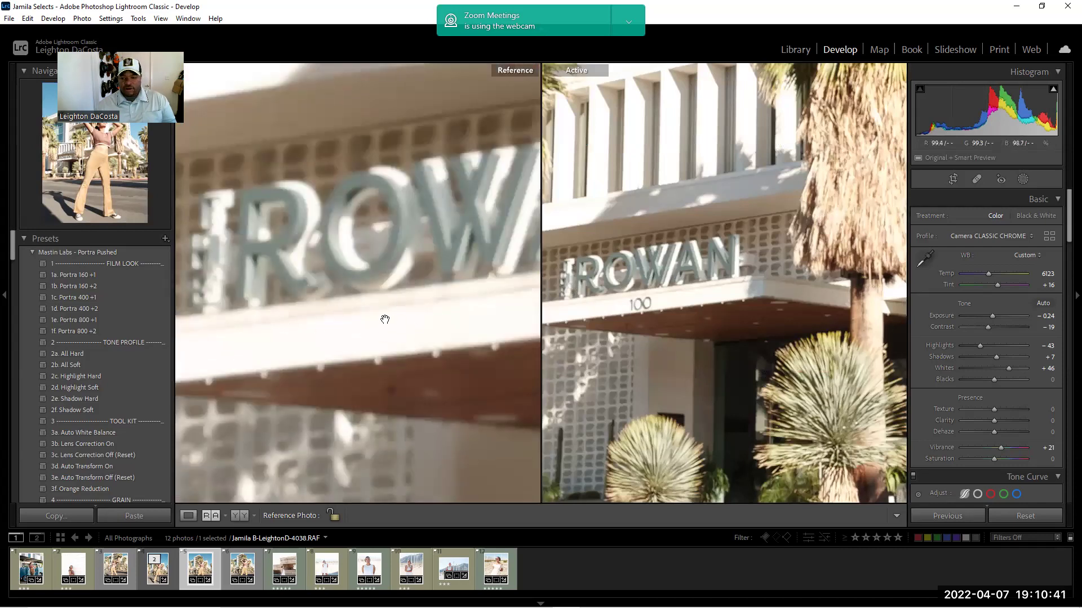
left_click(387, 319)
left_click(404, 234)
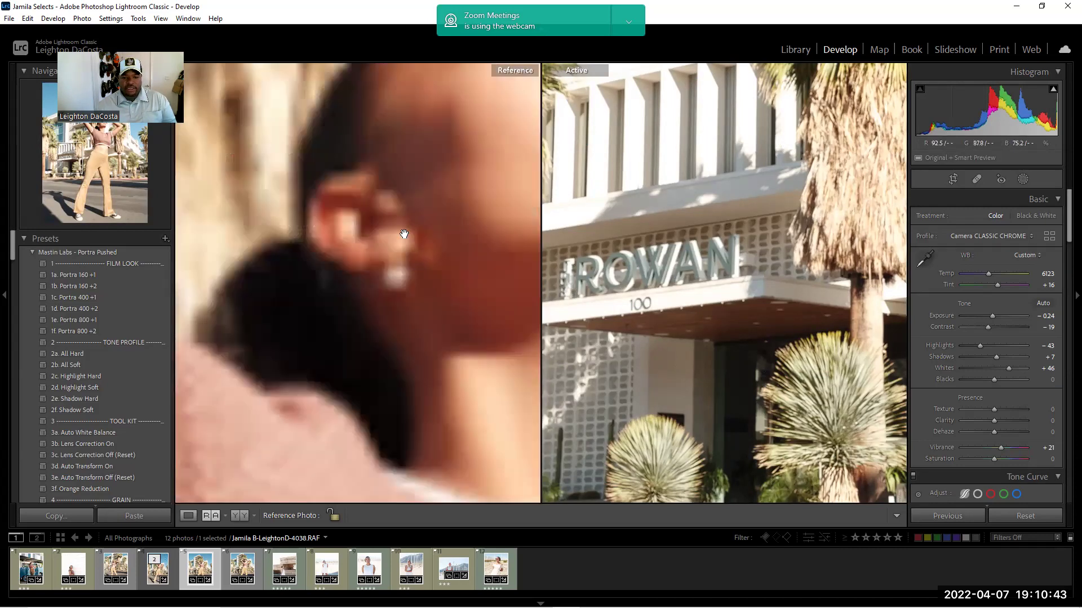
left_click(404, 234)
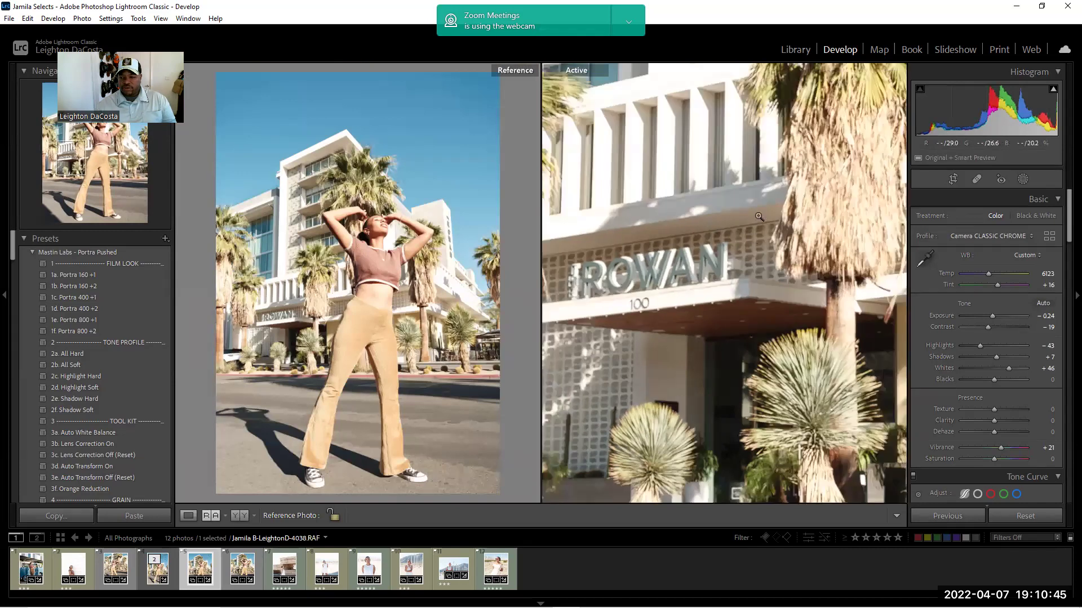
left_click(759, 217)
left_click(743, 200)
left_click(389, 262)
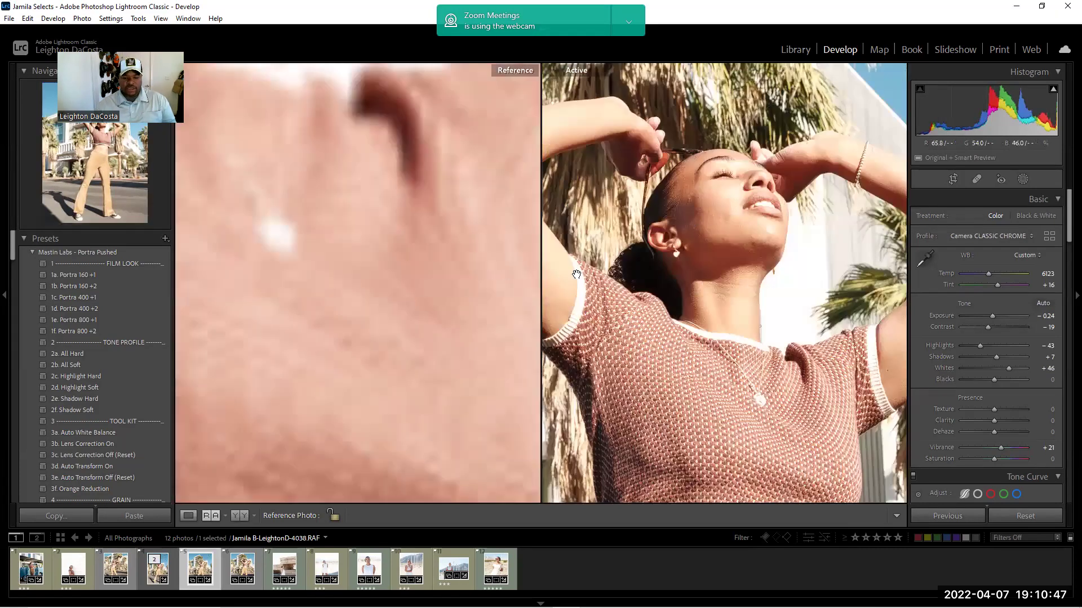
left_click(484, 259)
key("z")
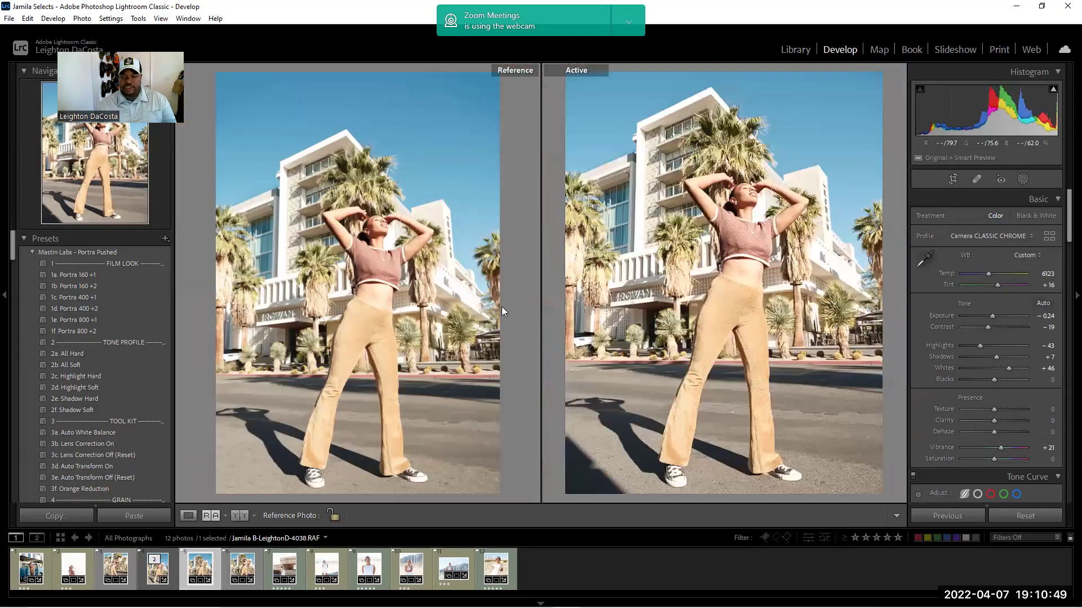
left_click(204, 514)
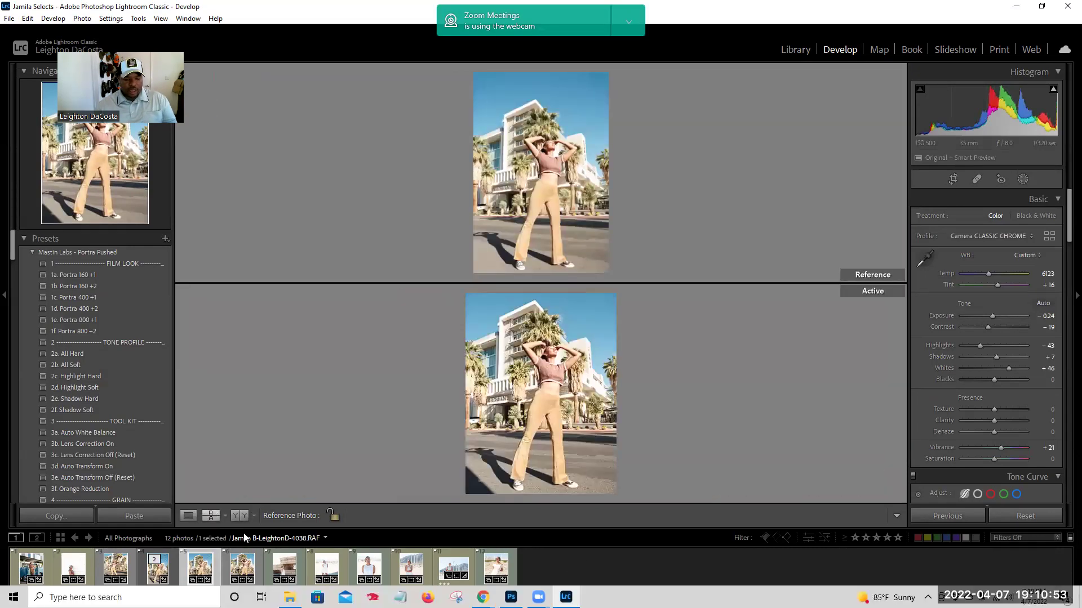
View the -Edit.tif copy alone at 1:1, panning over her torso and the cacti, then return to fit view
left_click(188, 516)
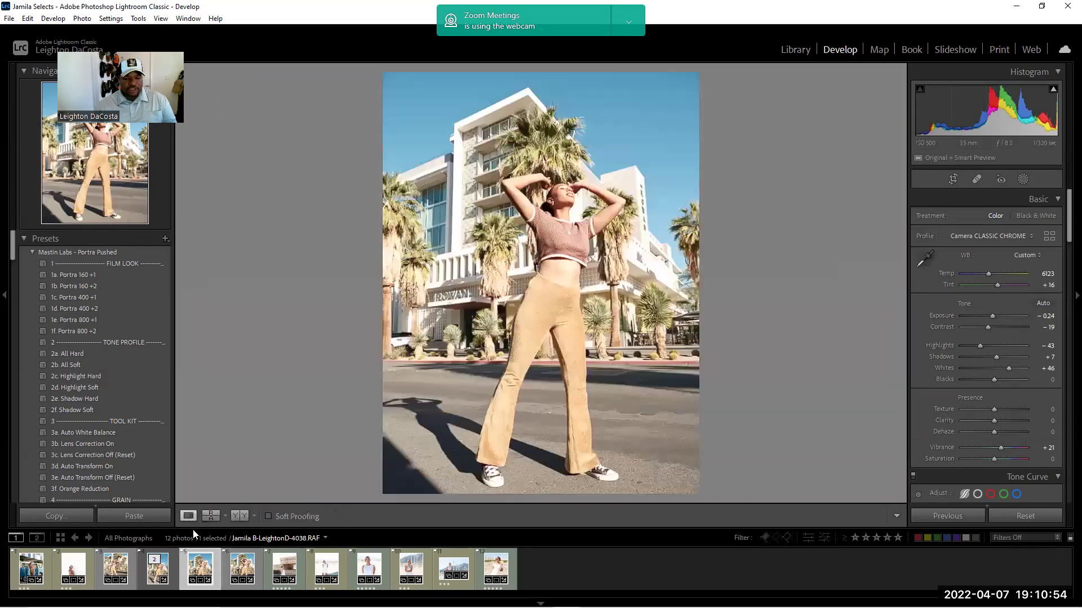
left_click(571, 198)
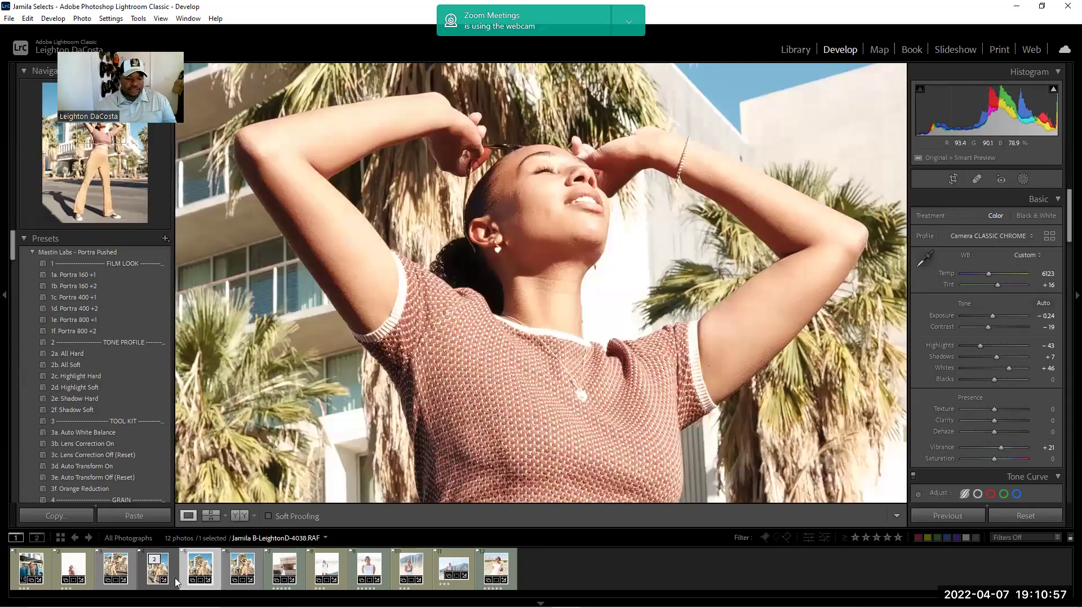
left_click(155, 578)
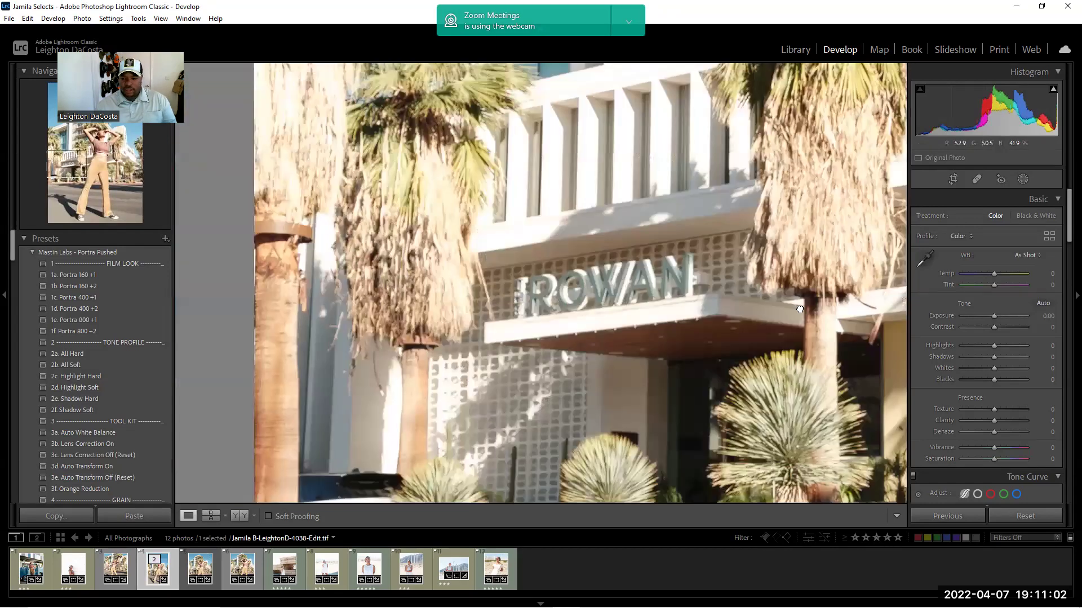
left_click_drag(799, 310, 484, 309)
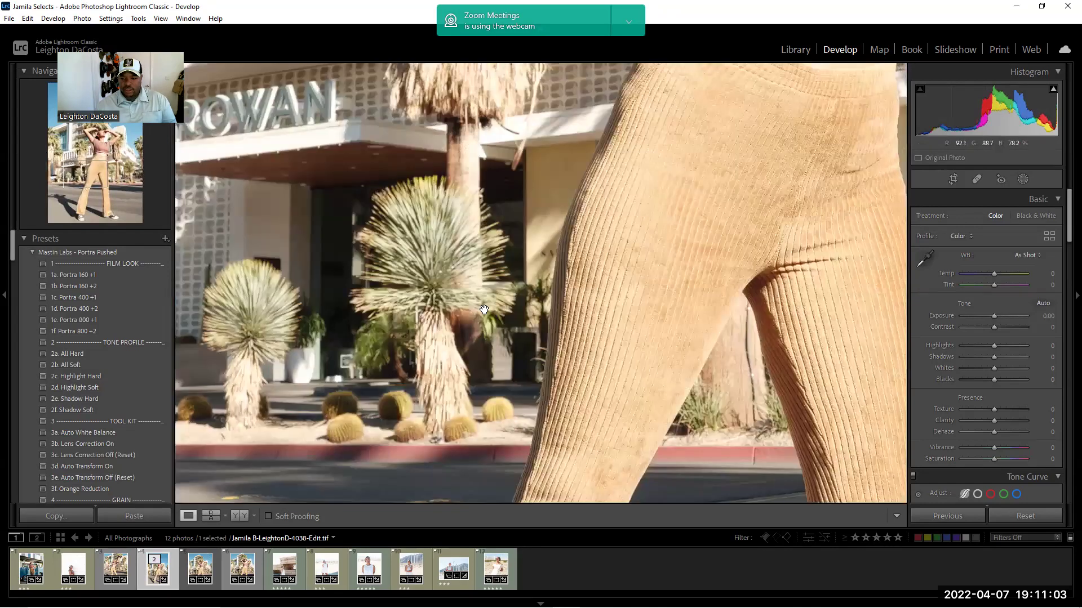
left_click_drag(459, 448, 492, 435)
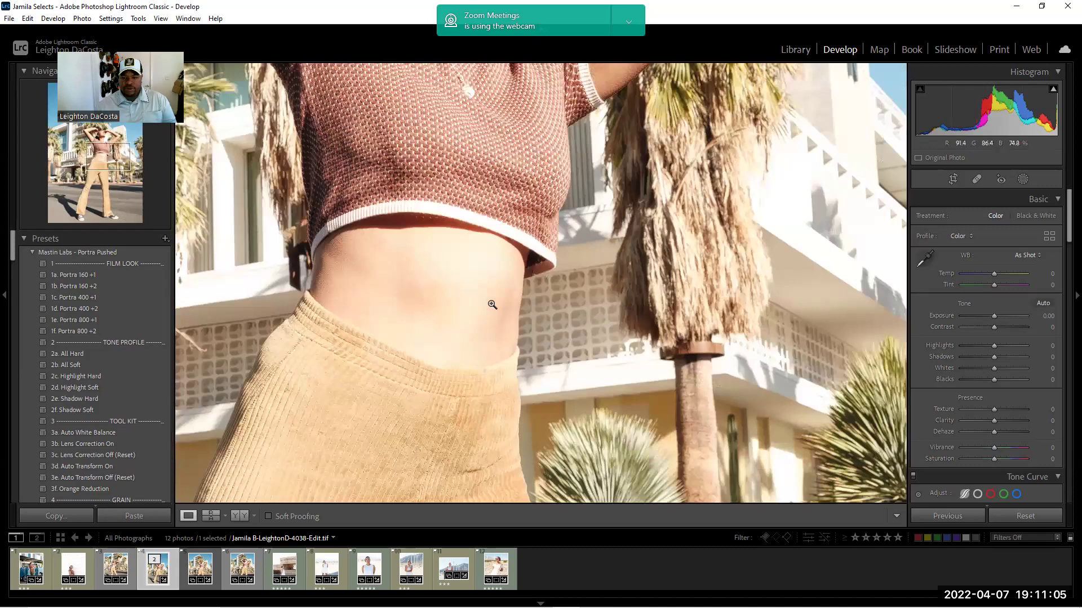
left_click(534, 252)
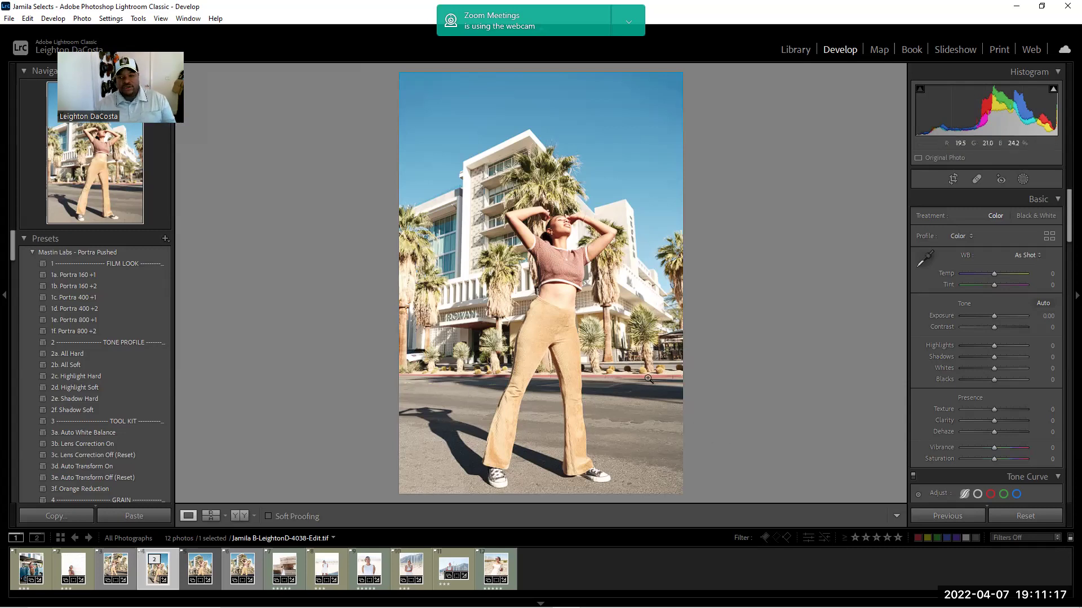
left_click(954, 179)
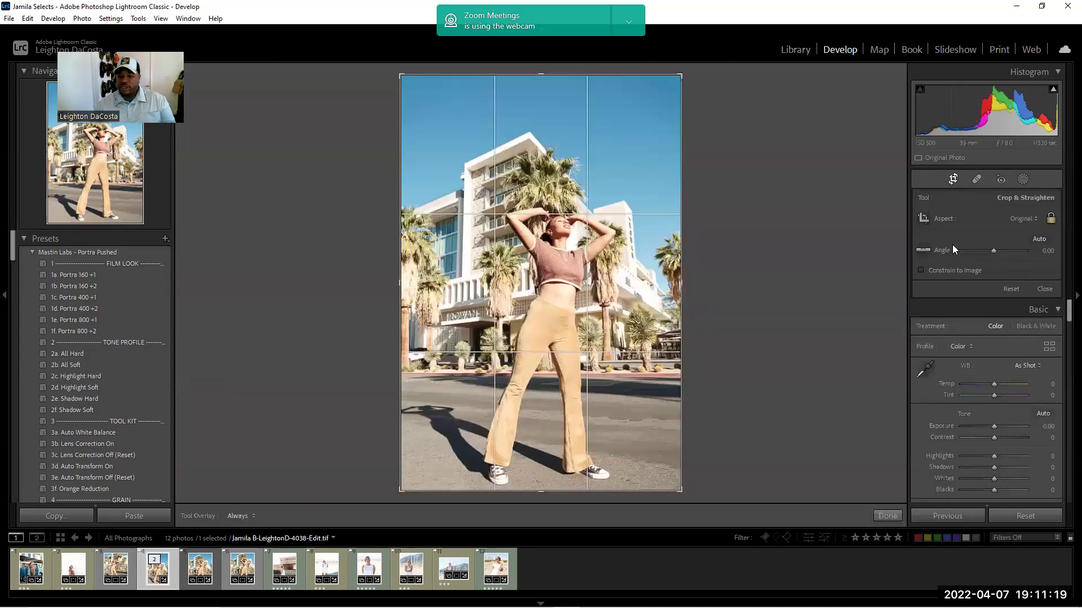
left_click(1025, 220)
left_click(995, 273)
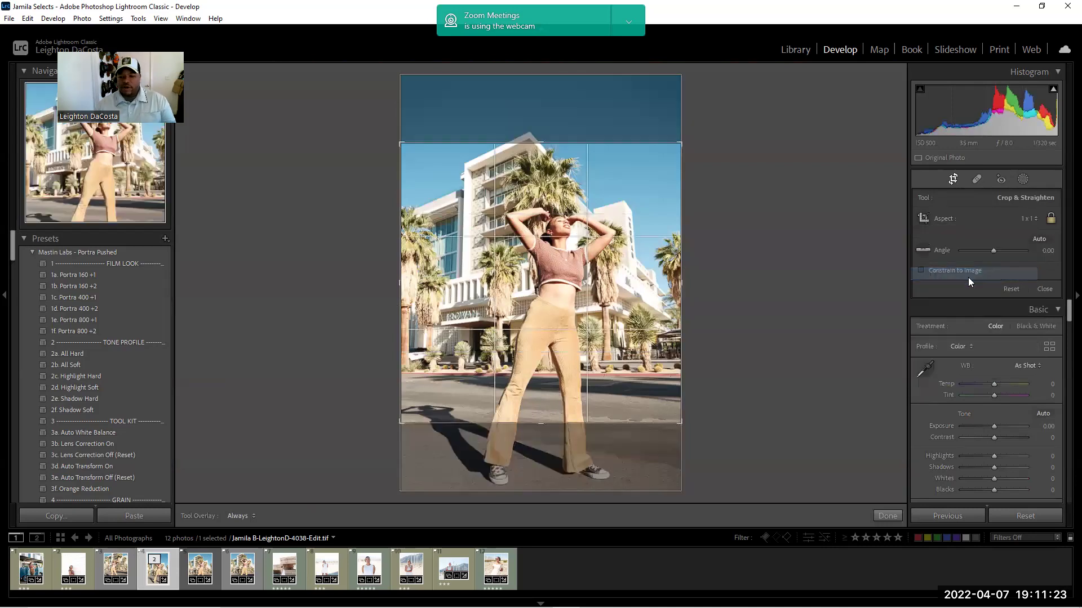
left_click_drag(512, 282, 527, 326)
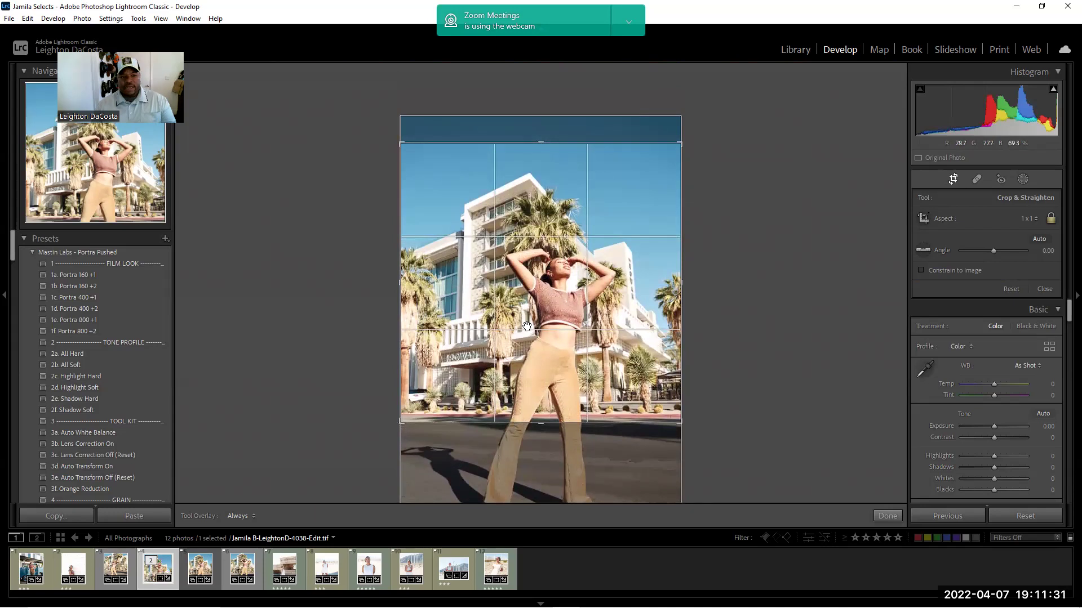
left_click(895, 514)
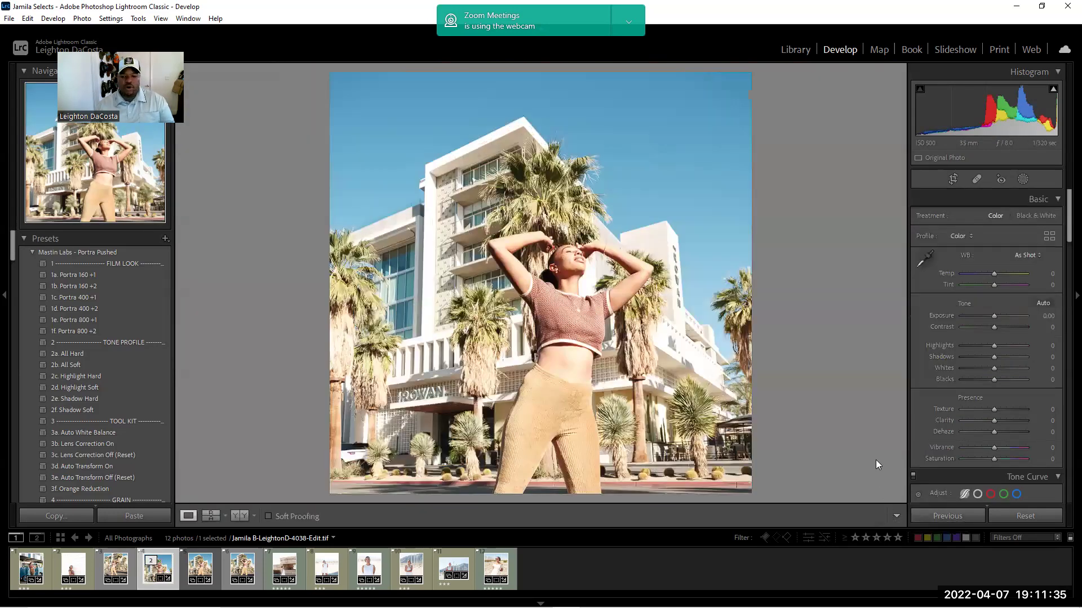
key("ctrl+z")
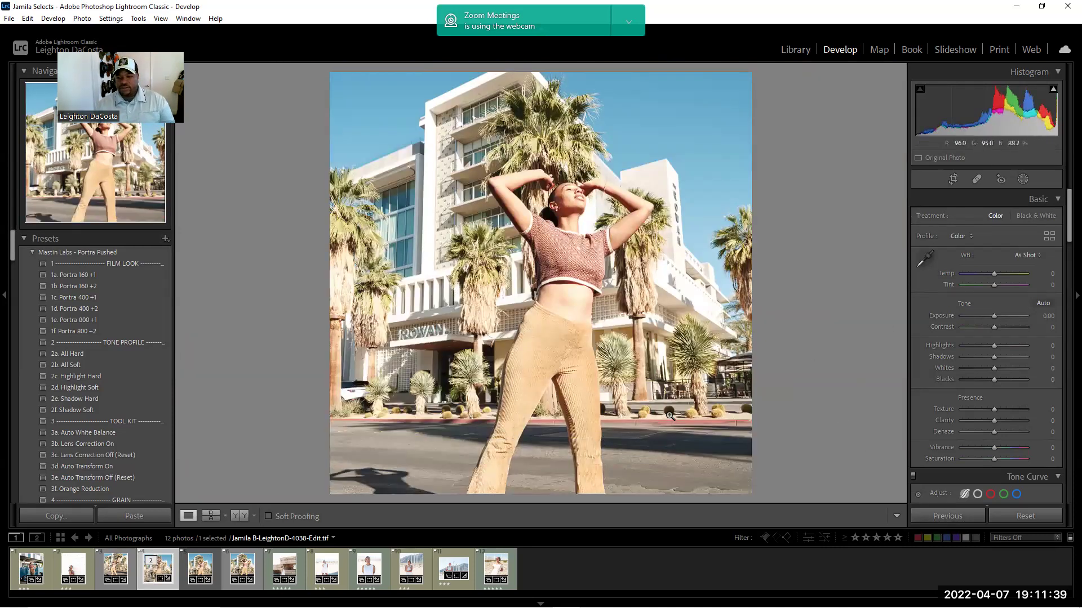
key("ctrl+z")
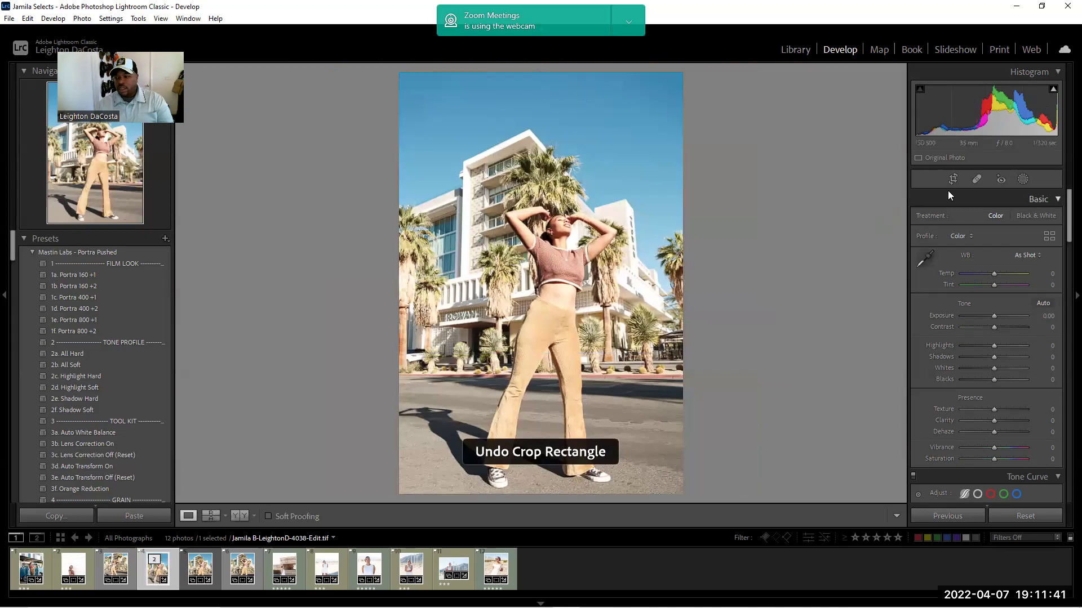
key("r")
left_click(1022, 219)
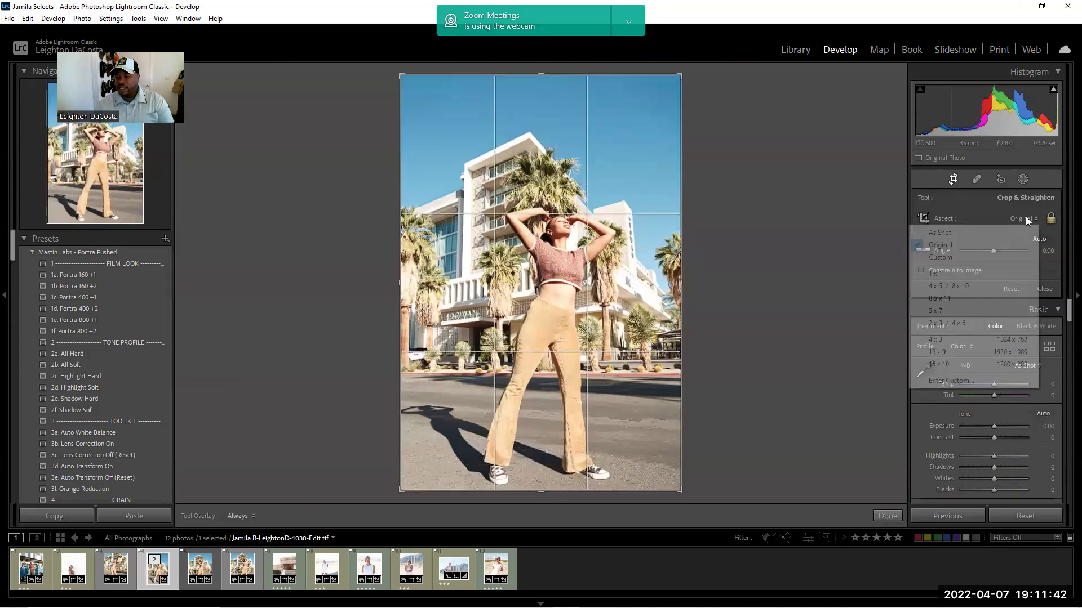
left_click(979, 286)
left_click_drag(603, 307, 609, 272)
key("Return")
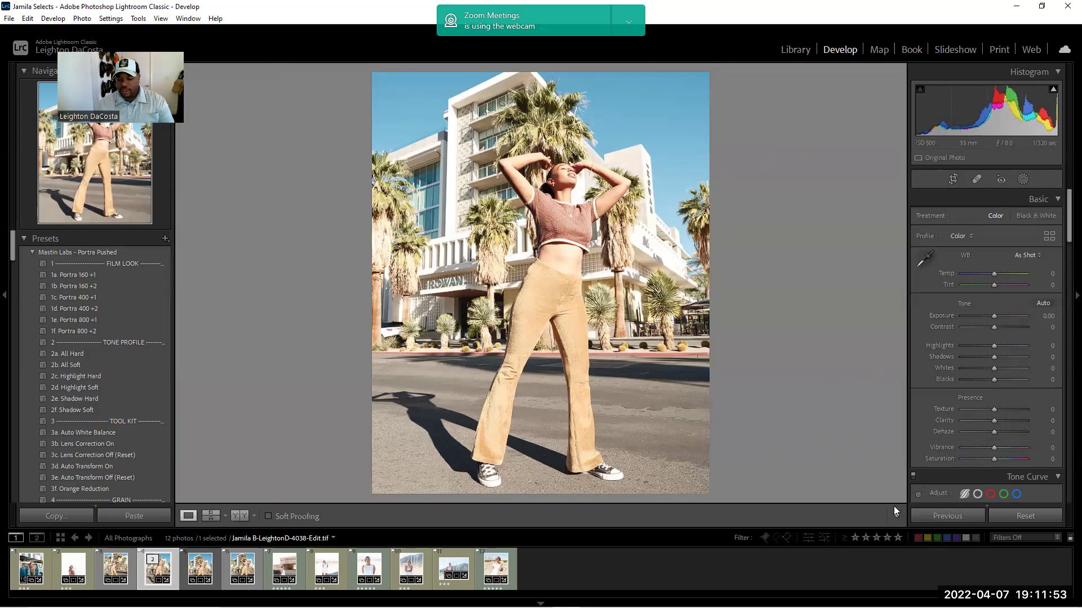
left_click(956, 182)
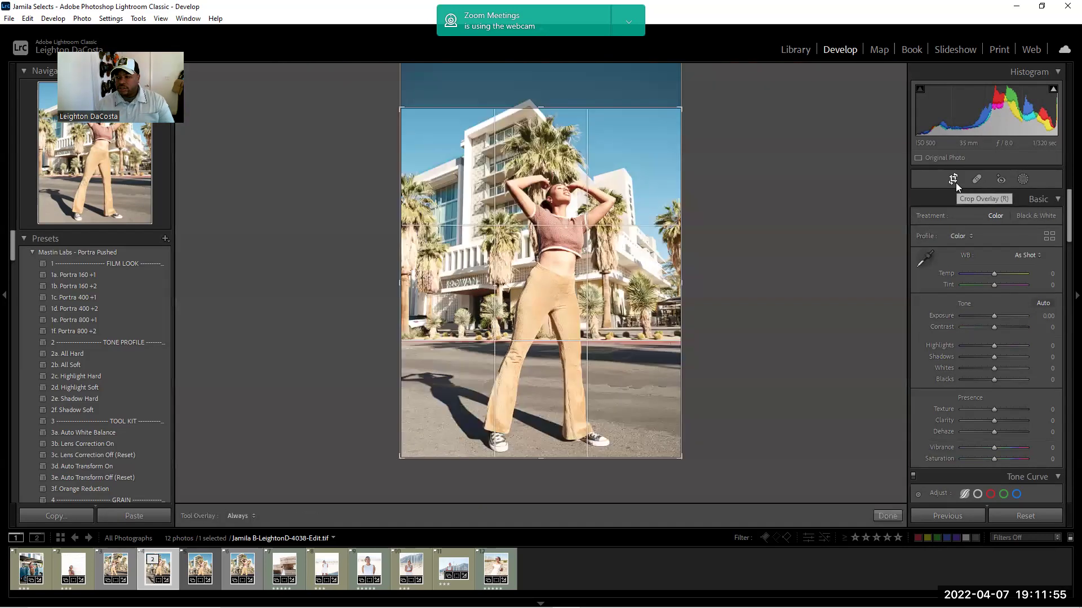
left_click(1009, 220)
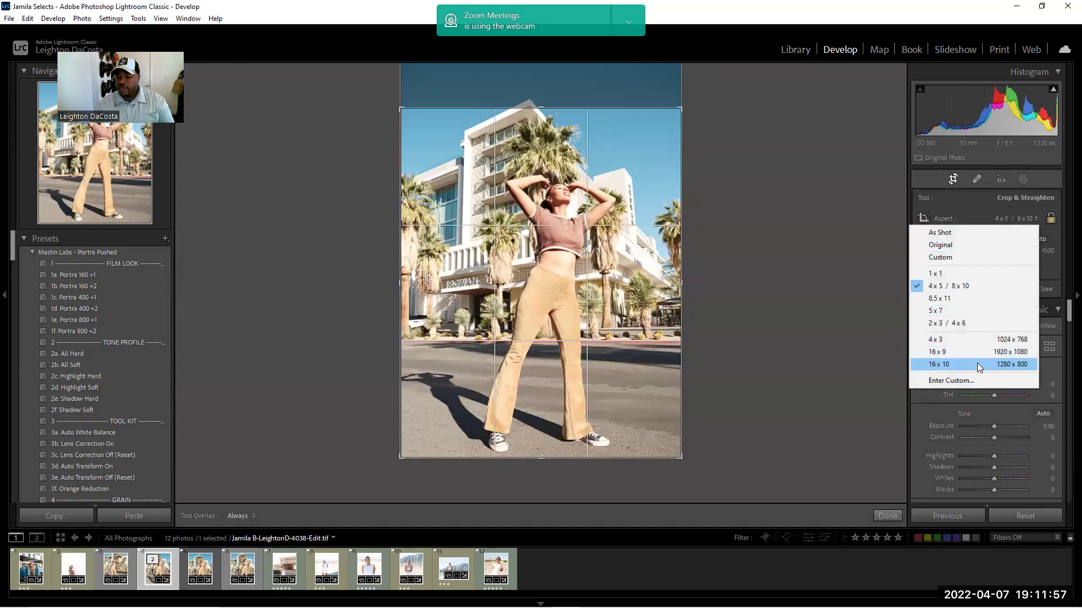
left_click(945, 364)
left_click_drag(541, 108, 541, 67)
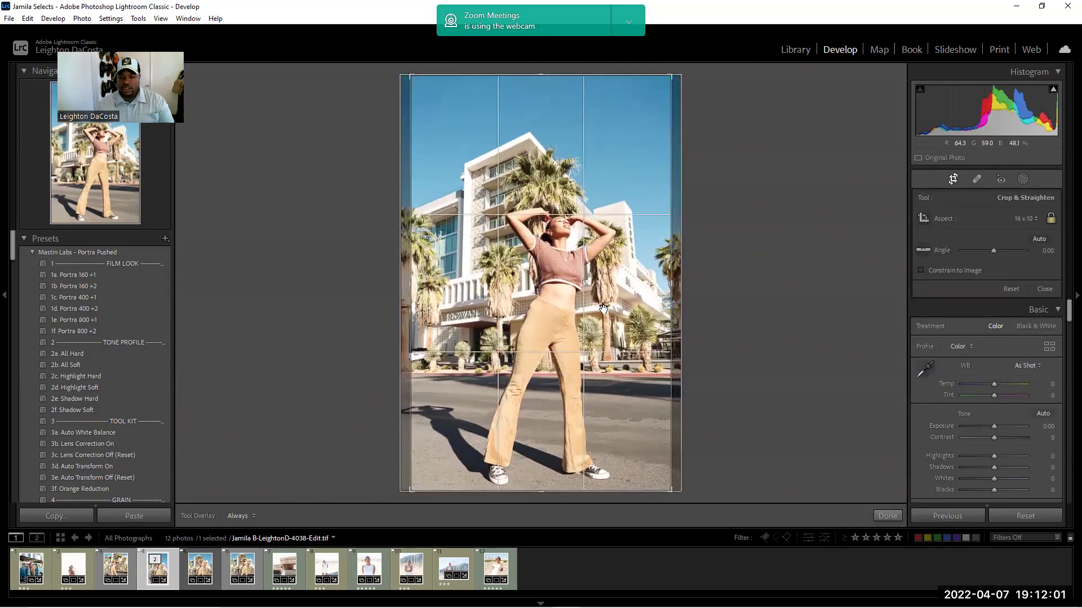
key("Return")
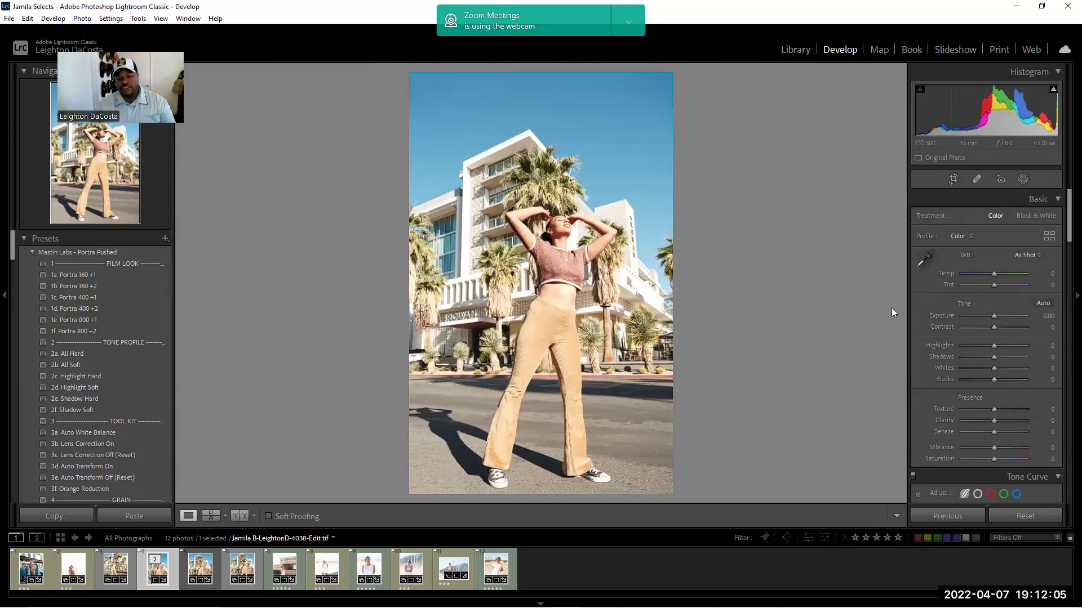
left_click(952, 180)
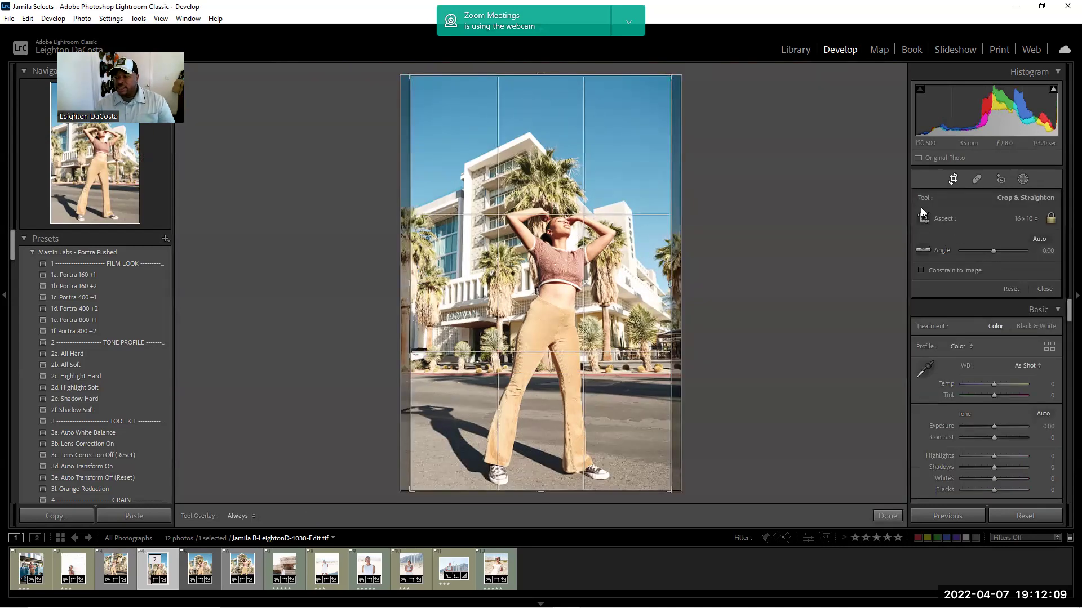
left_click(1010, 216)
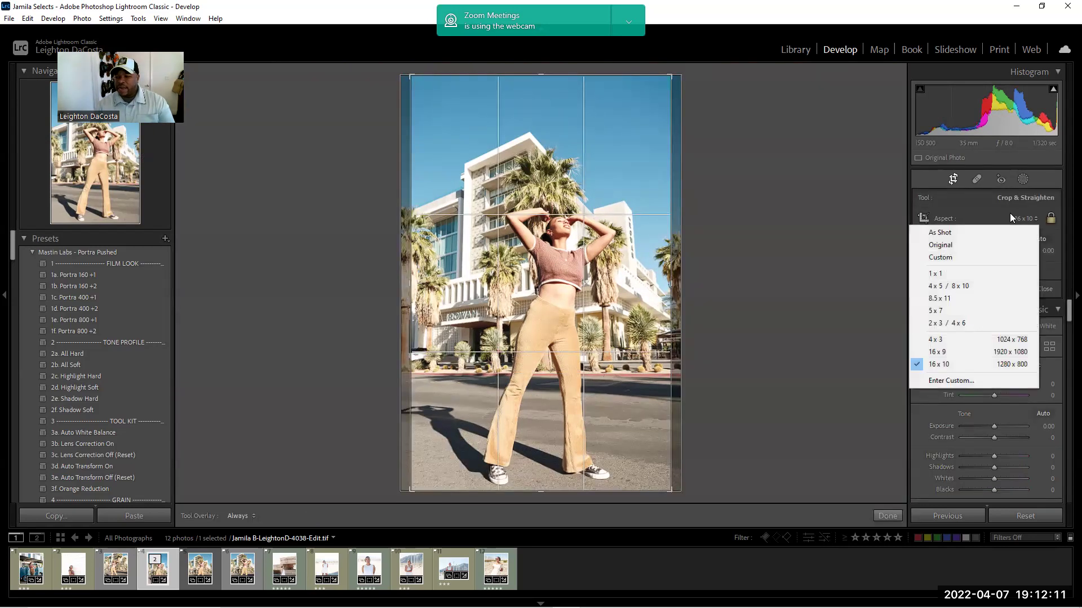
left_click(971, 245)
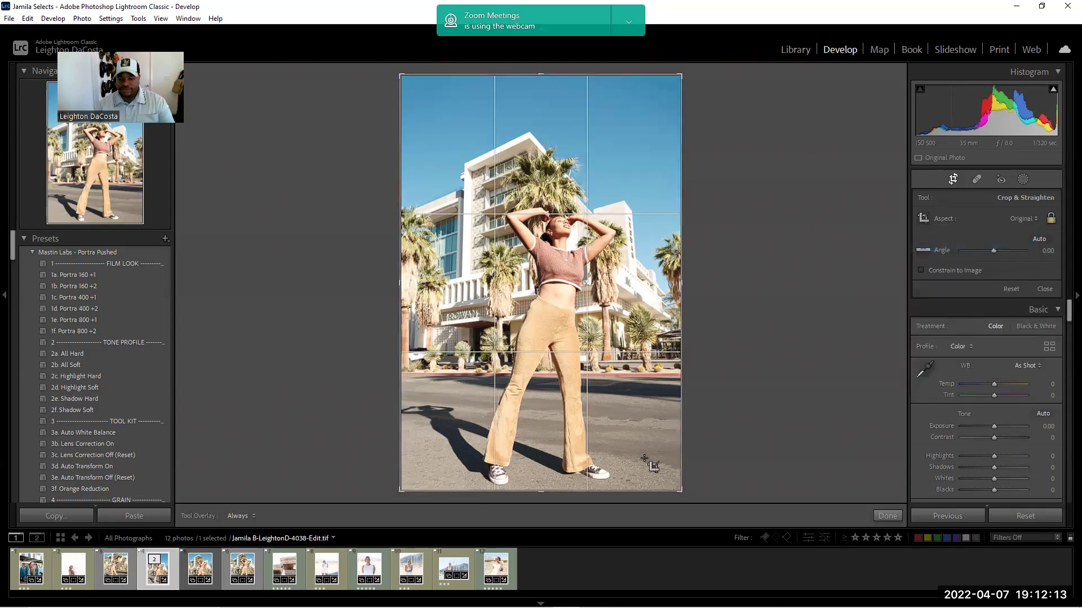
left_click(889, 516)
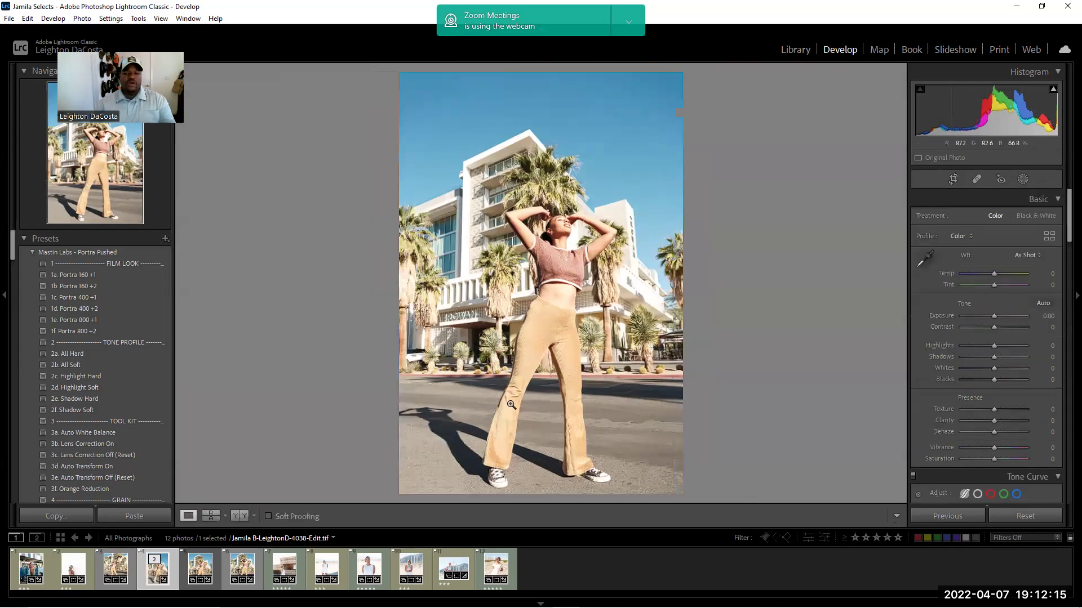
scroll(958, 383, "down", 10)
scroll(970, 378, "down", 10)
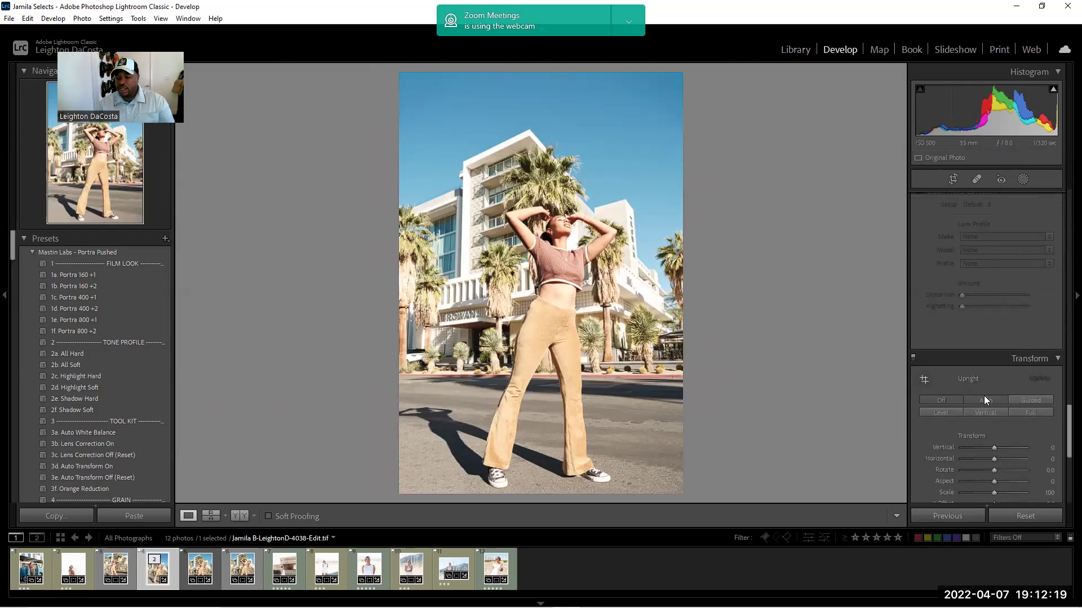
left_click(984, 398)
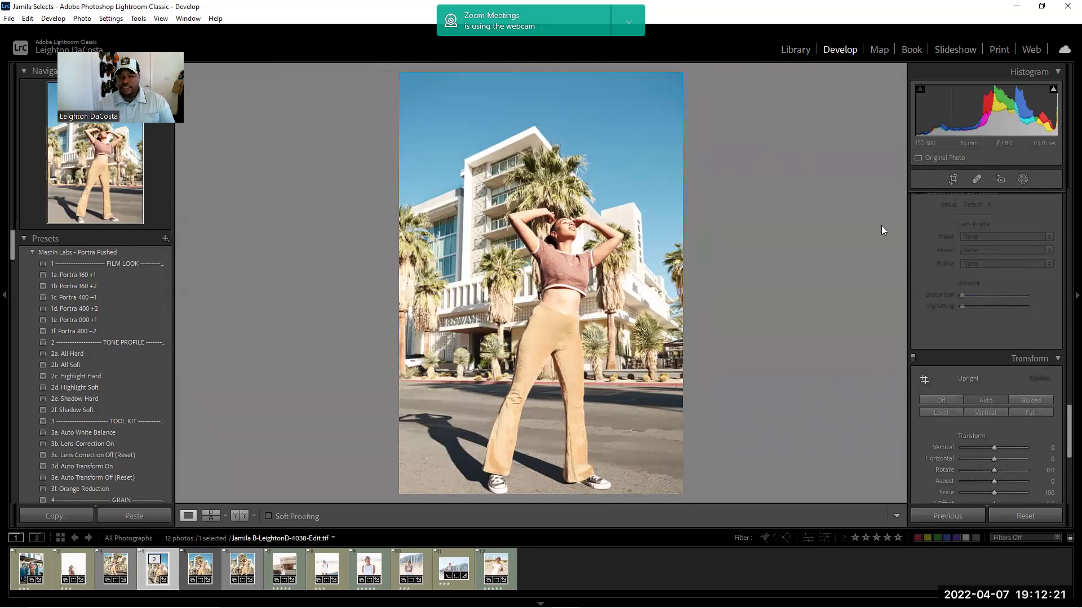
scroll(956, 389, "down", 3)
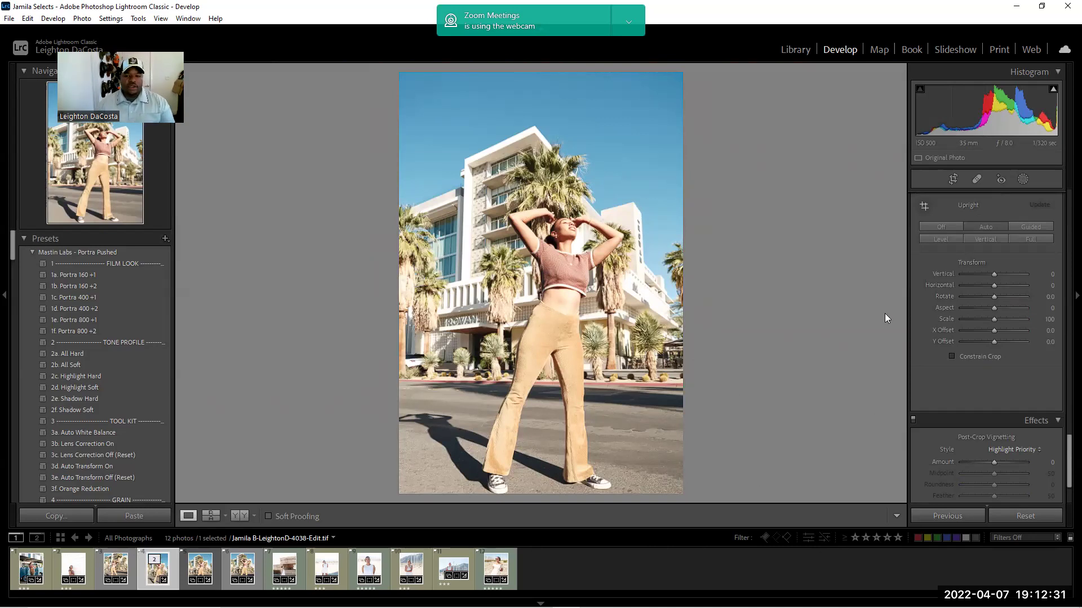
key("ctrl+z")
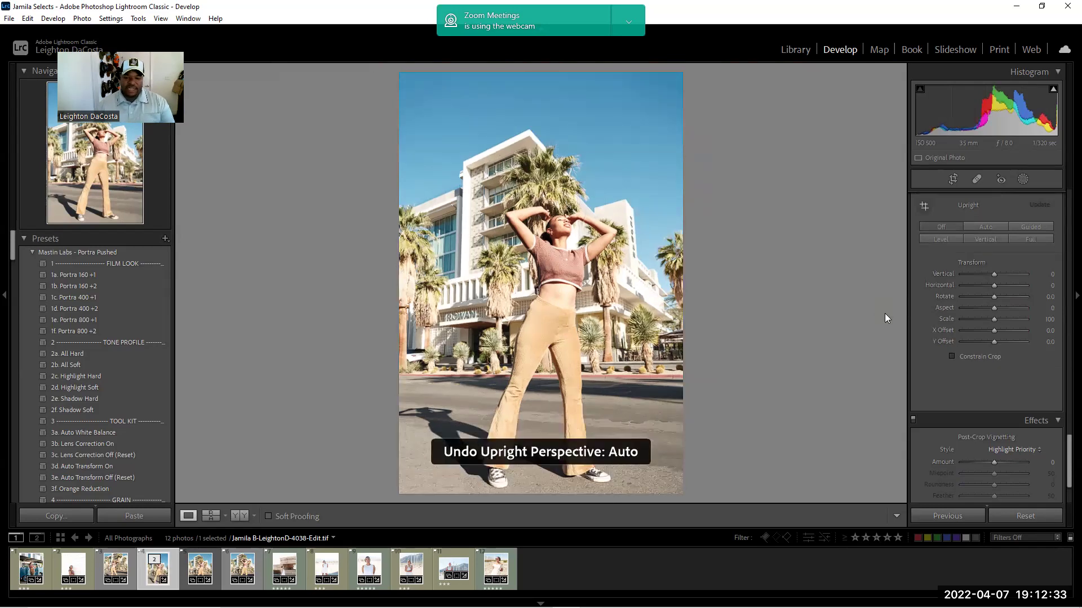